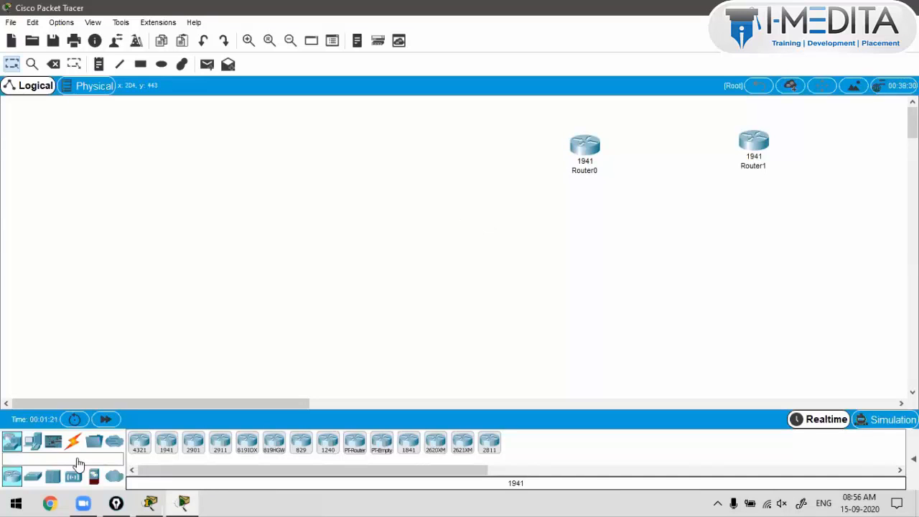
Step: Place a 2960-24TT switch on the canvas, left of and below the two 1941 routers
click(35, 477)
click(138, 444)
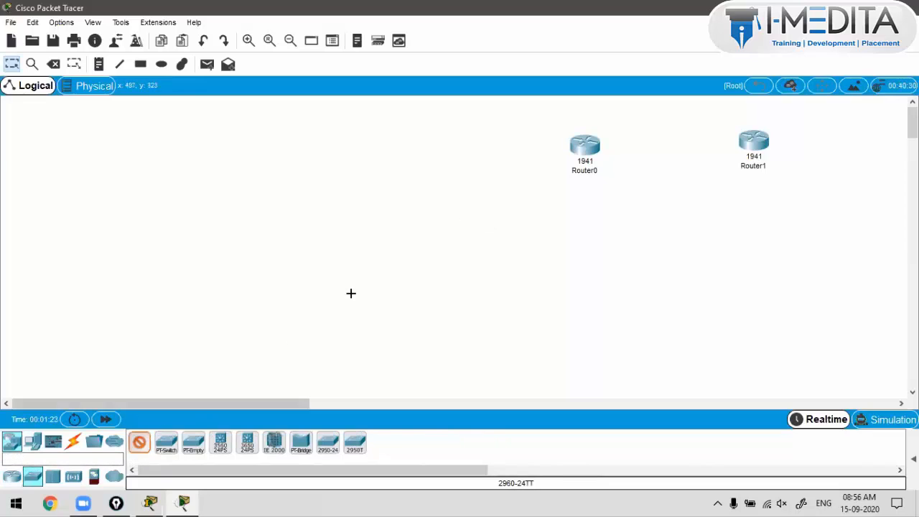
click(405, 214)
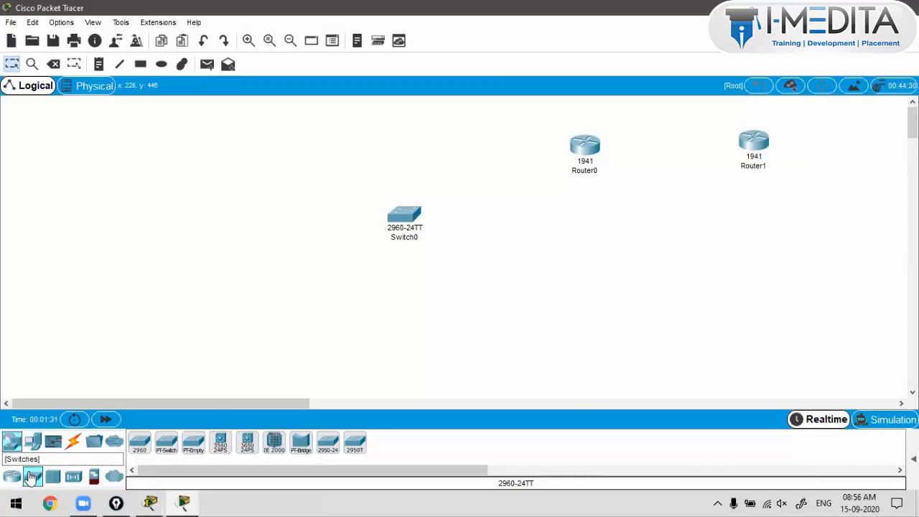
Step: Open and cancel the save dialog, then bring up the Options menu
click(53, 34)
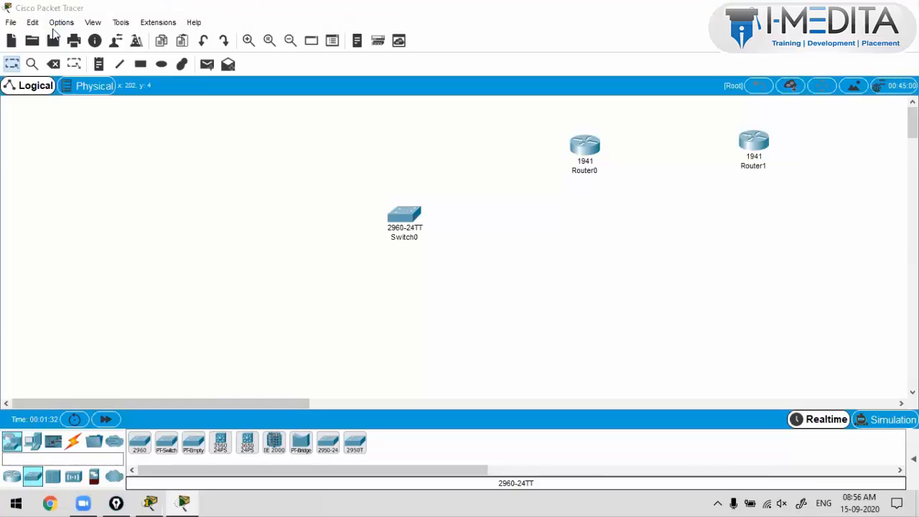
key(Escape)
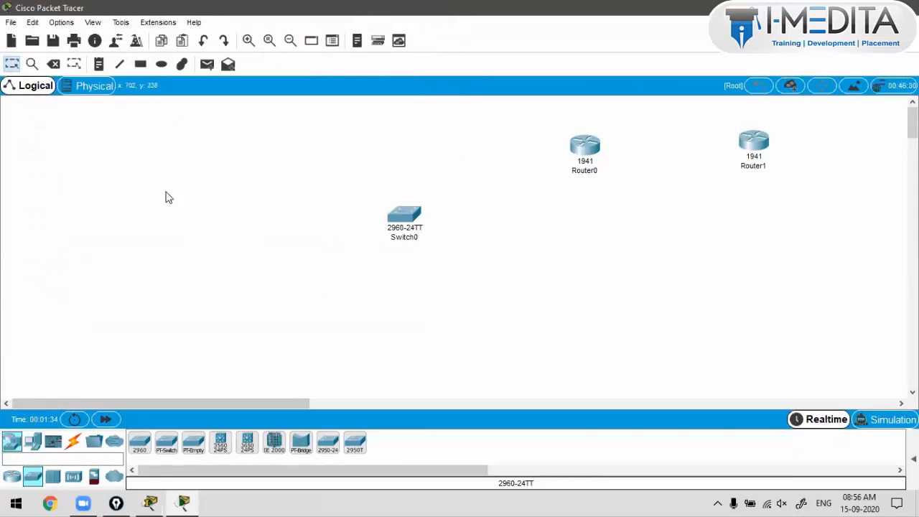
click(61, 25)
Step: Set the CLI font size to 16 and the tooltip font size to 12, and apply
click(86, 38)
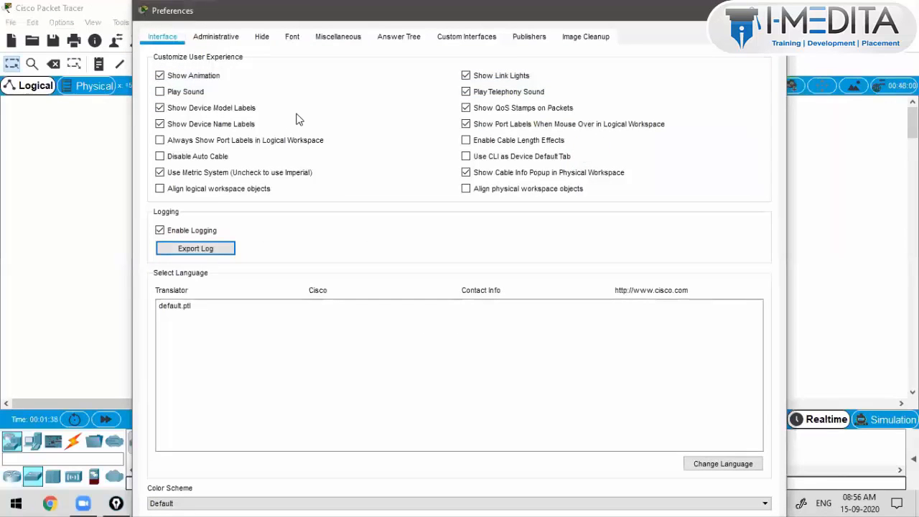
click(261, 36)
click(295, 39)
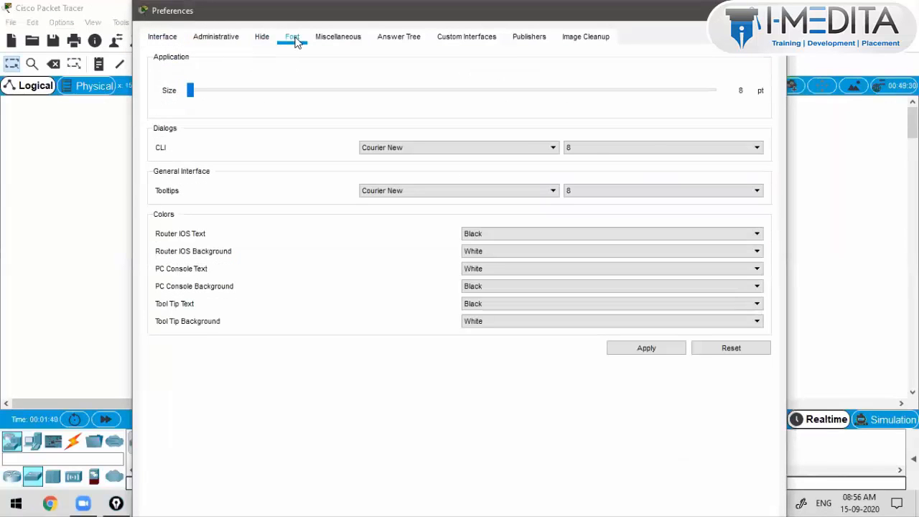
click(595, 148)
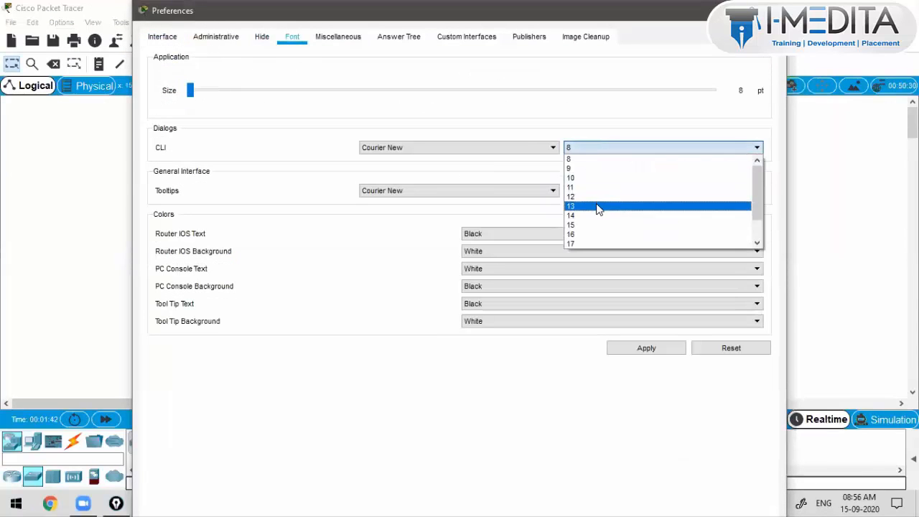
click(596, 235)
click(595, 191)
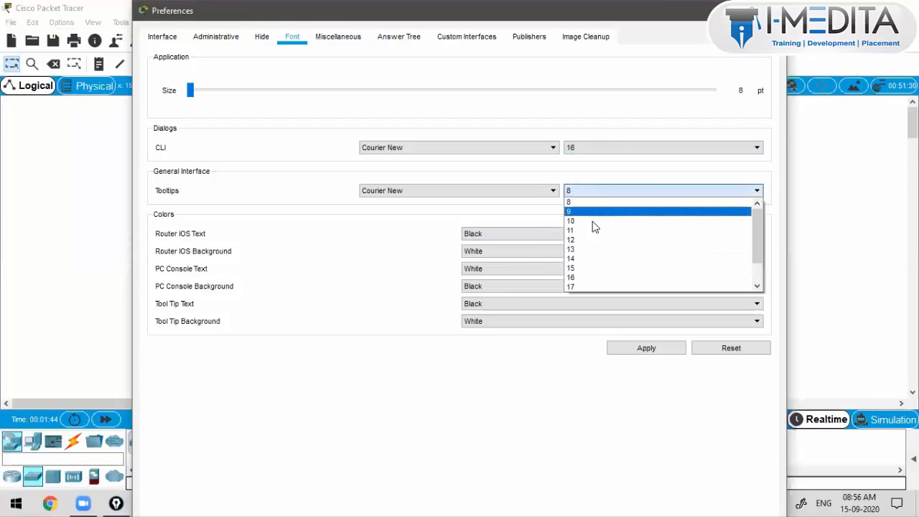
click(591, 240)
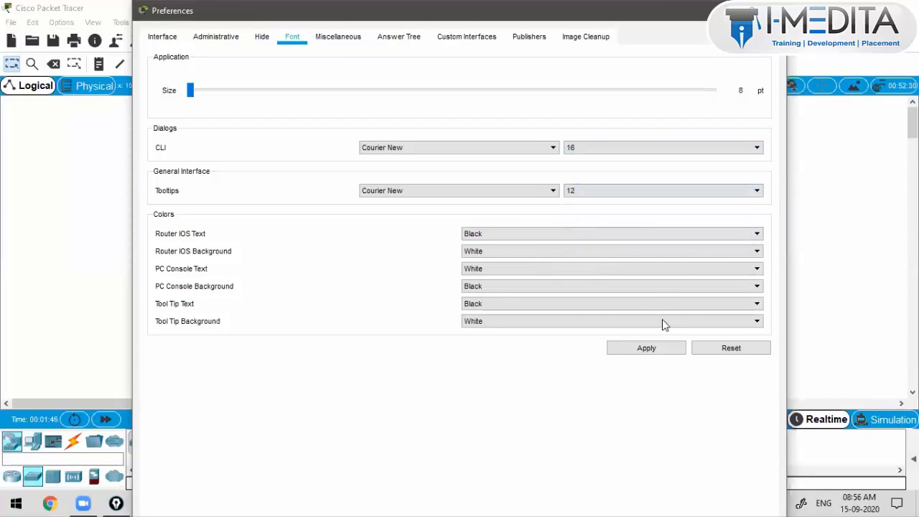
click(677, 348)
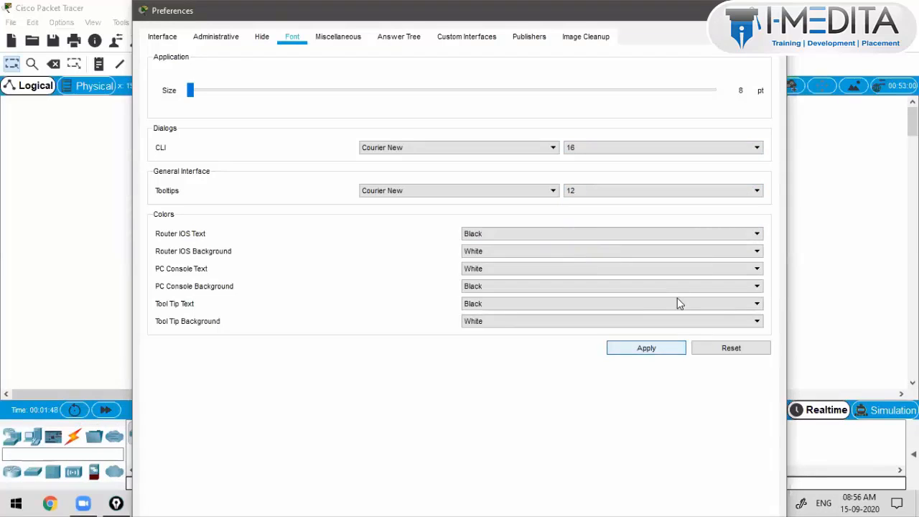
Step: Hide device name and model labels, always show port labels, and close Preferences
click(162, 36)
click(184, 124)
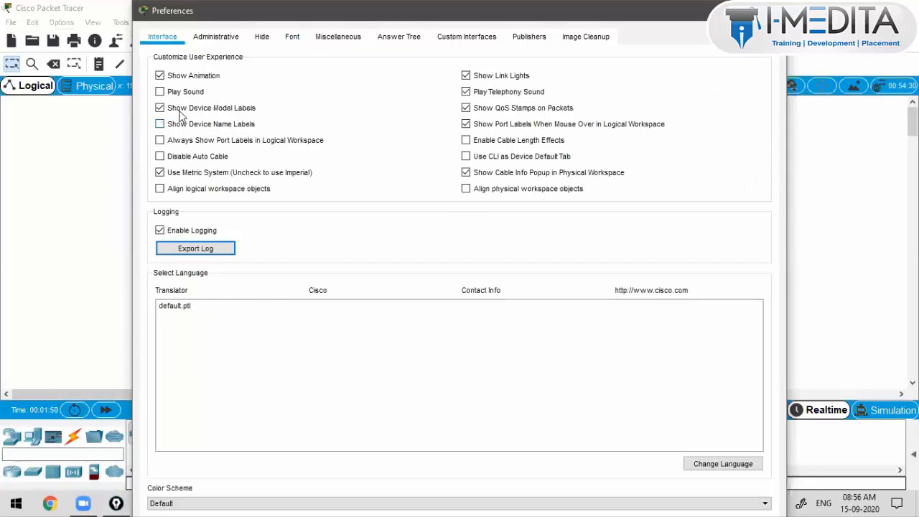
click(180, 142)
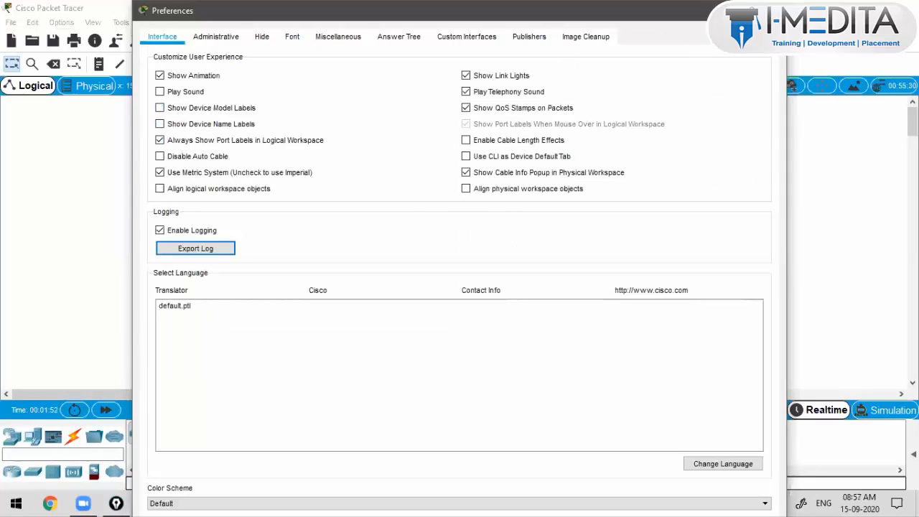
click(774, 11)
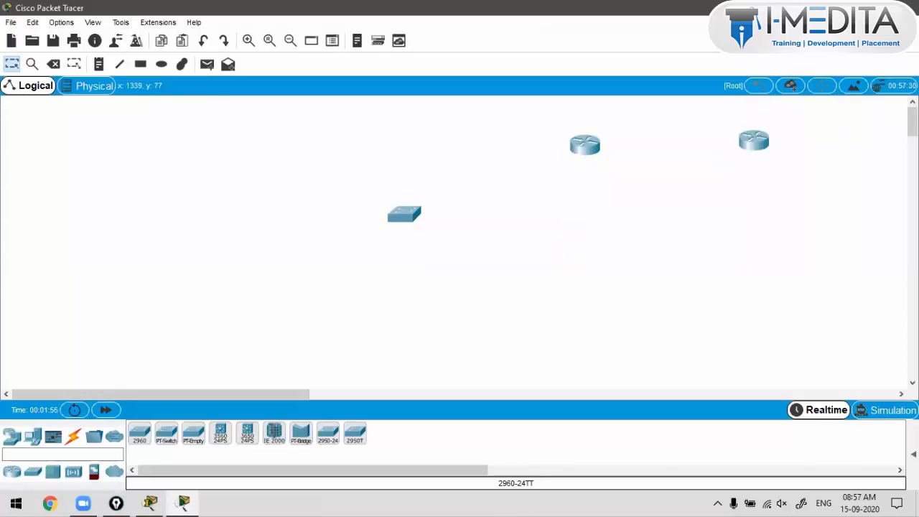
Step: Nudge both routers slightly down-right and move the 2960 switch down and to the right
click(848, 28)
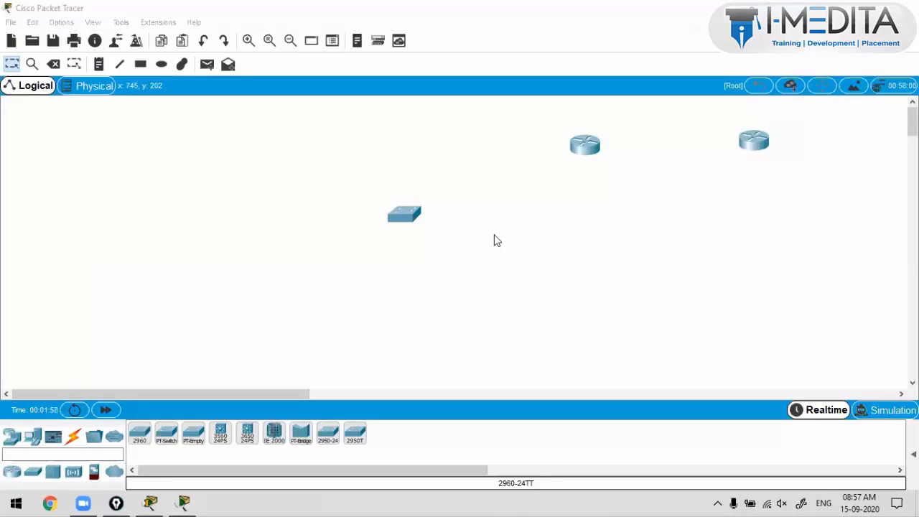
drag(755, 141, 761, 144)
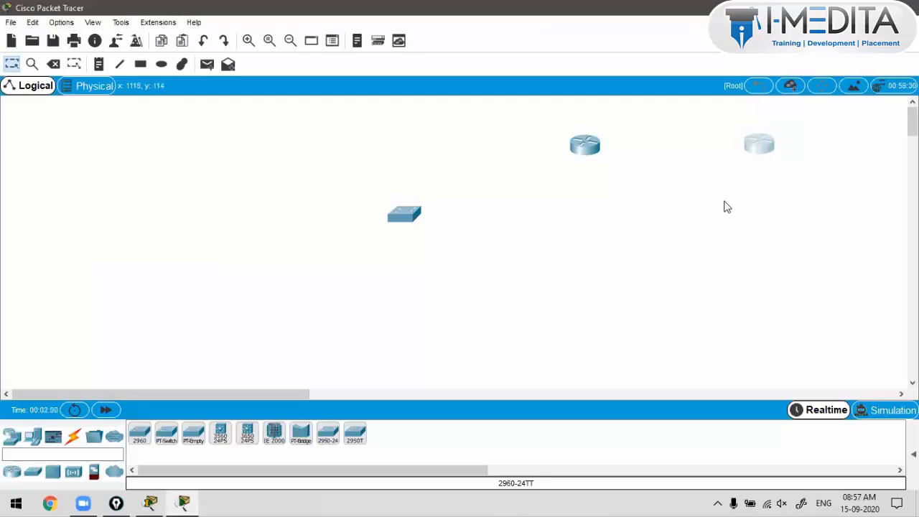
drag(595, 158, 599, 162)
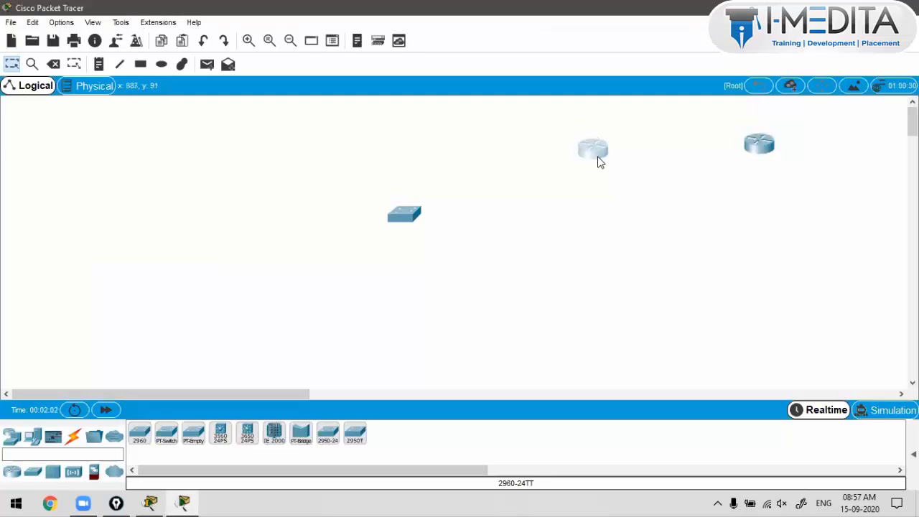
mouse_move(764, 144)
mouse_down()
mouse_move(770, 158)
mouse_move(765, 147)
mouse_up()
click(738, 188)
drag(581, 125, 605, 167)
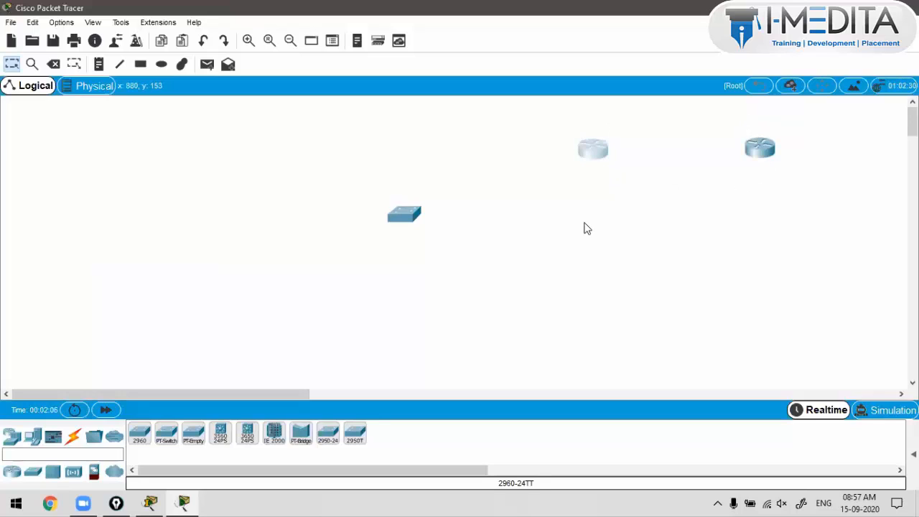
click(581, 222)
drag(403, 217, 434, 246)
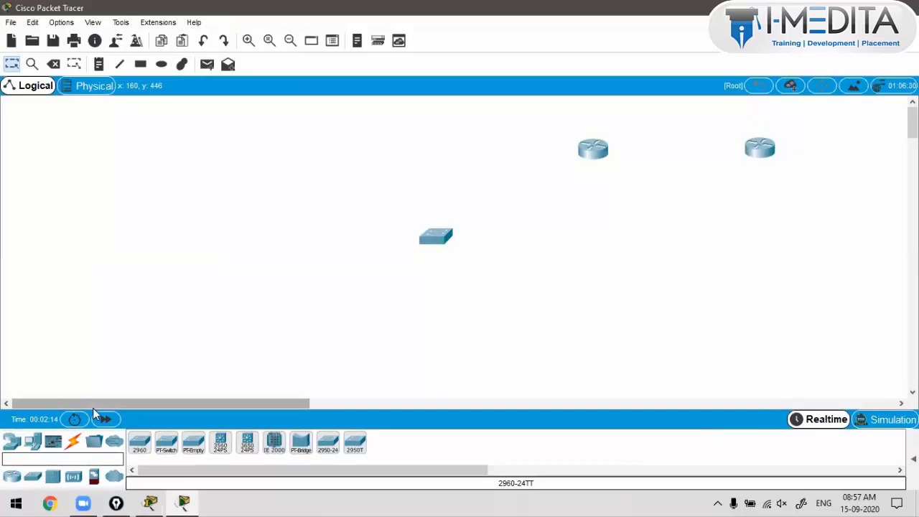
Step: Place a server above the switch and a PC below and right of it
click(32, 441)
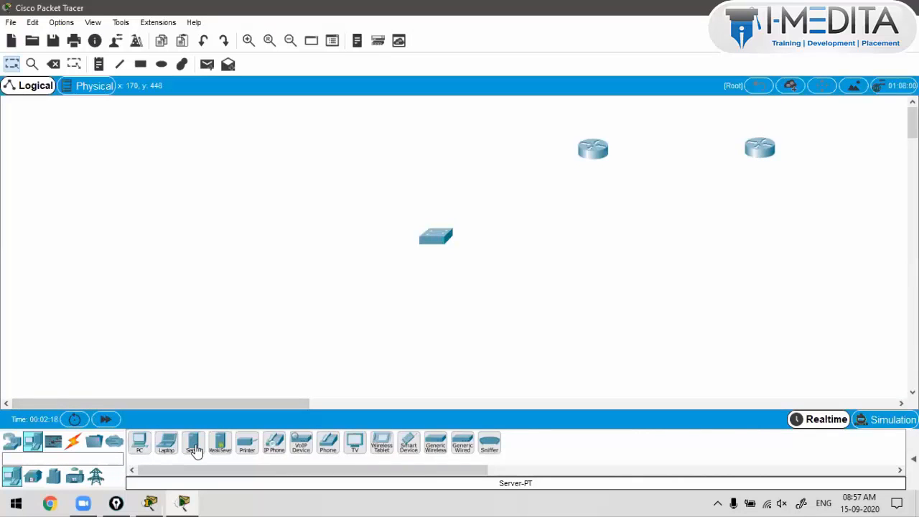
drag(196, 452, 434, 115)
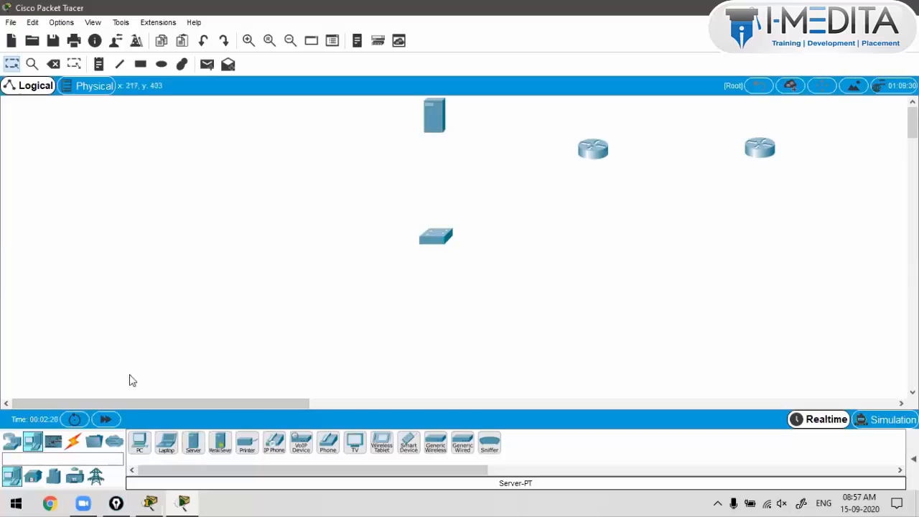
click(140, 442)
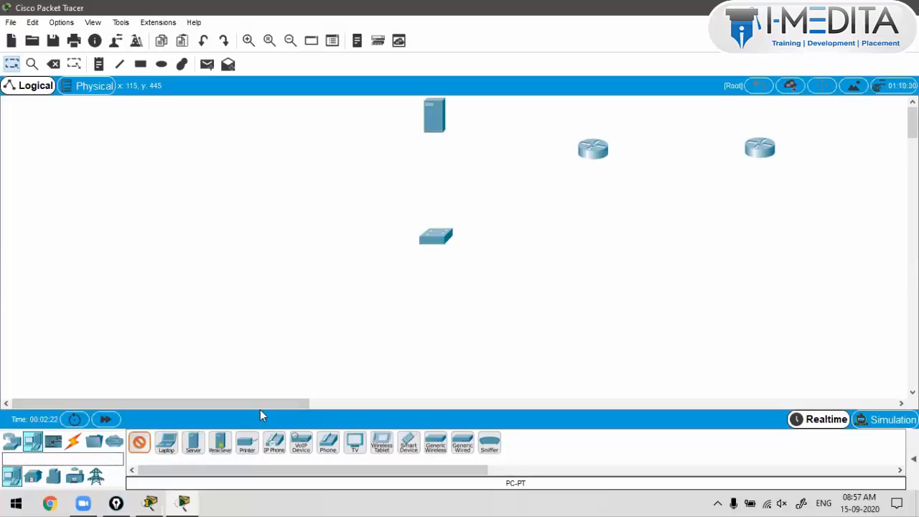
click(504, 347)
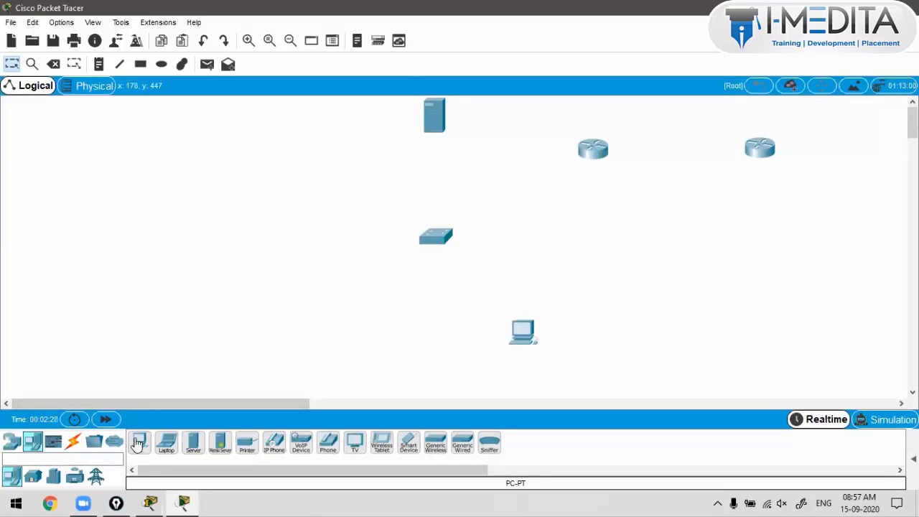
Step: Place four more PCs down the left side of the canvas, from top-left to bottom-left
drag(138, 443, 208, 119)
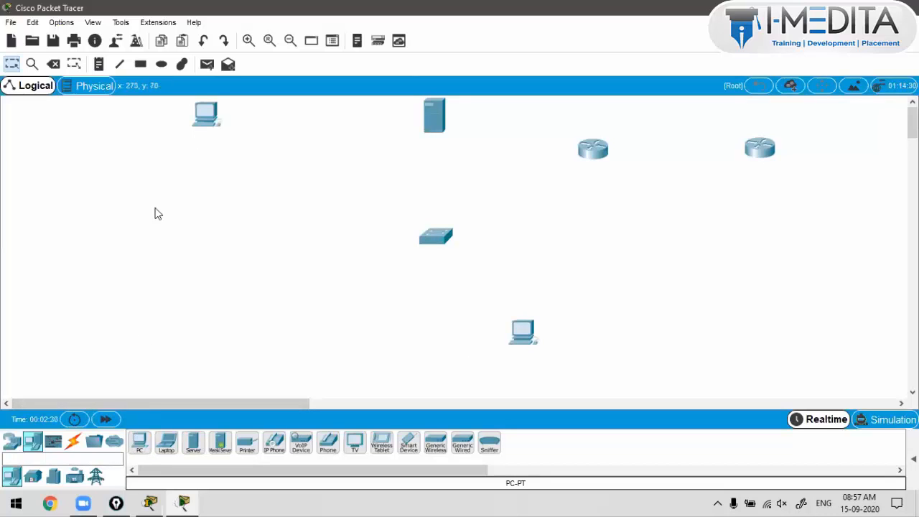
ctrl+click(141, 443)
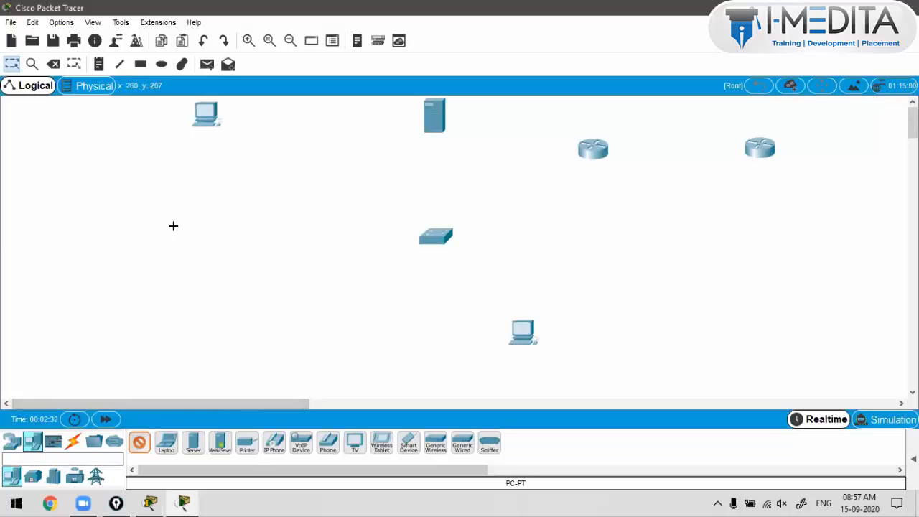
click(179, 174)
click(173, 323)
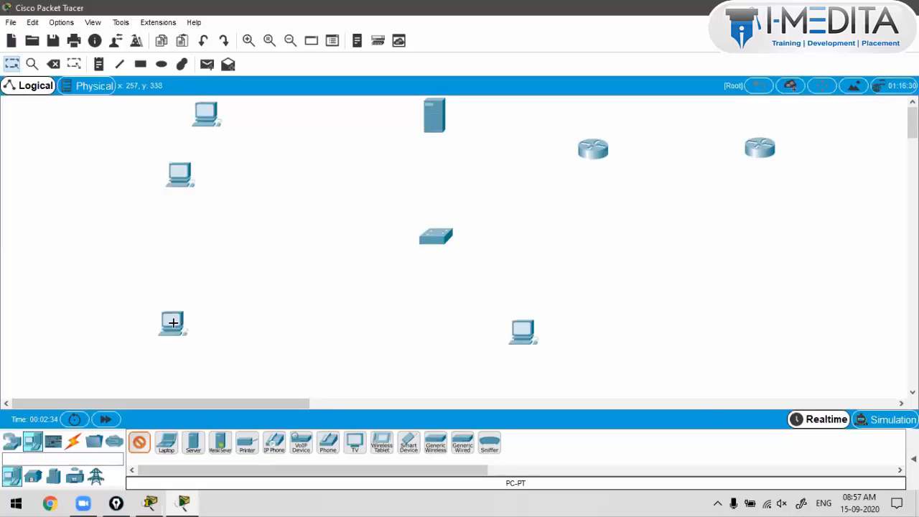
click(229, 372)
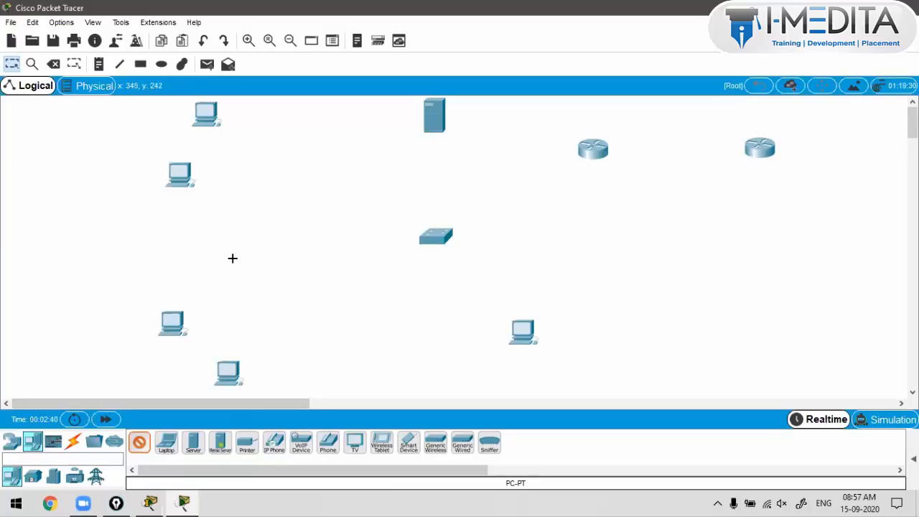
key(Escape)
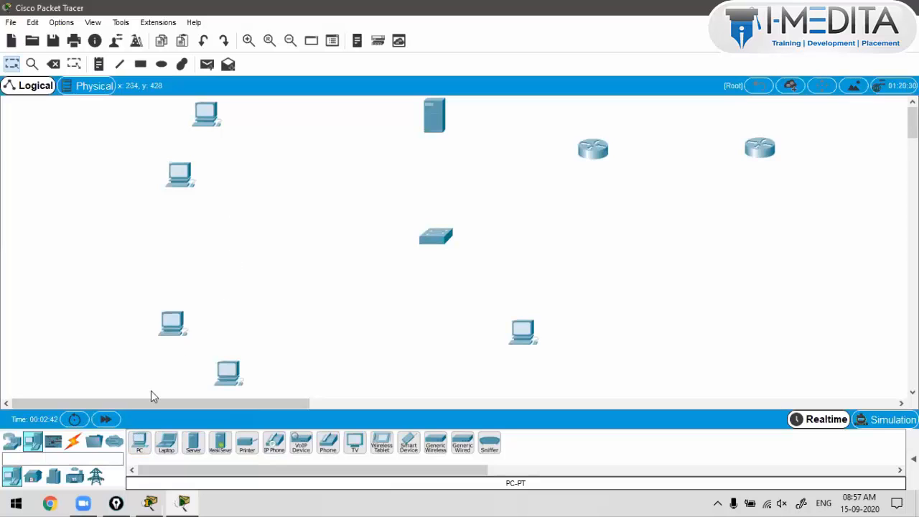
Step: Place a 3702i access point near the top-left PCs
click(13, 444)
click(35, 446)
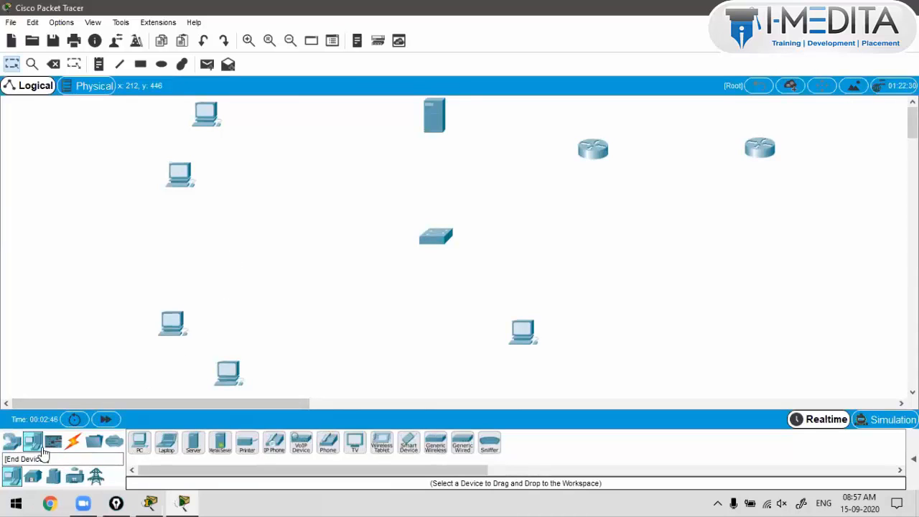
click(11, 442)
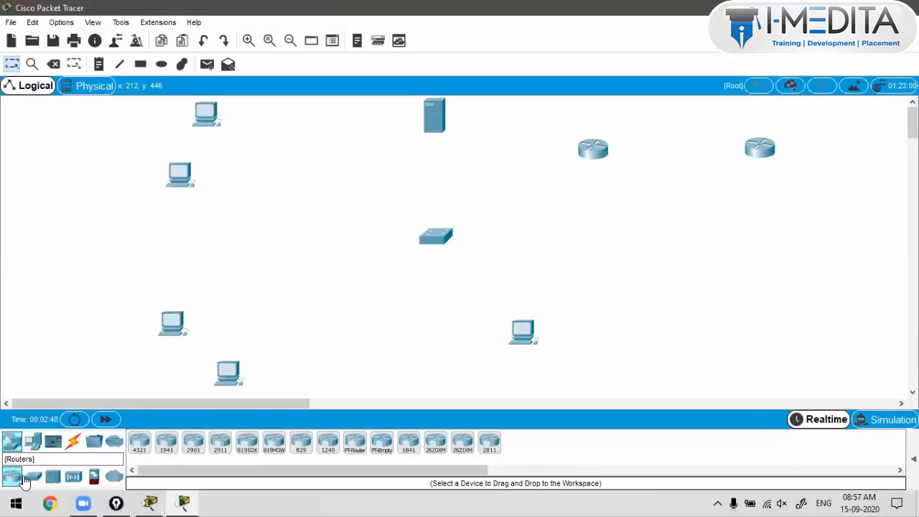
click(73, 476)
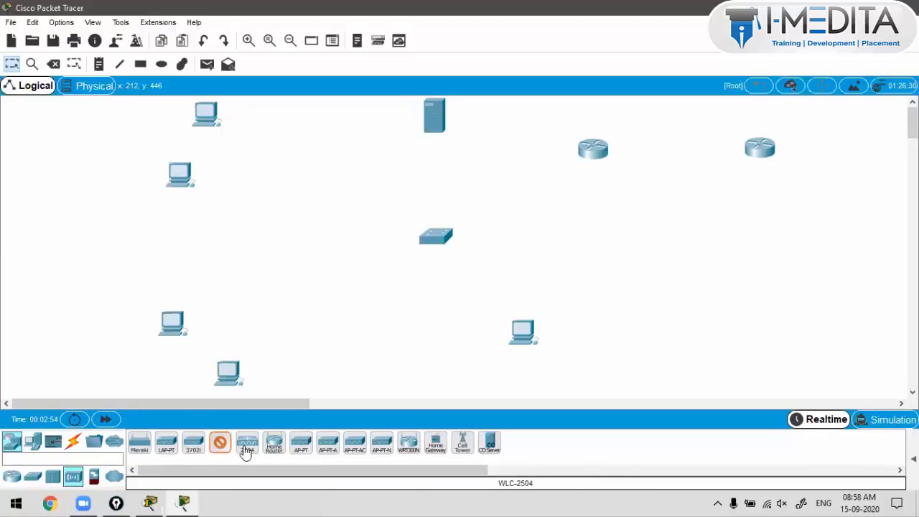
click(250, 447)
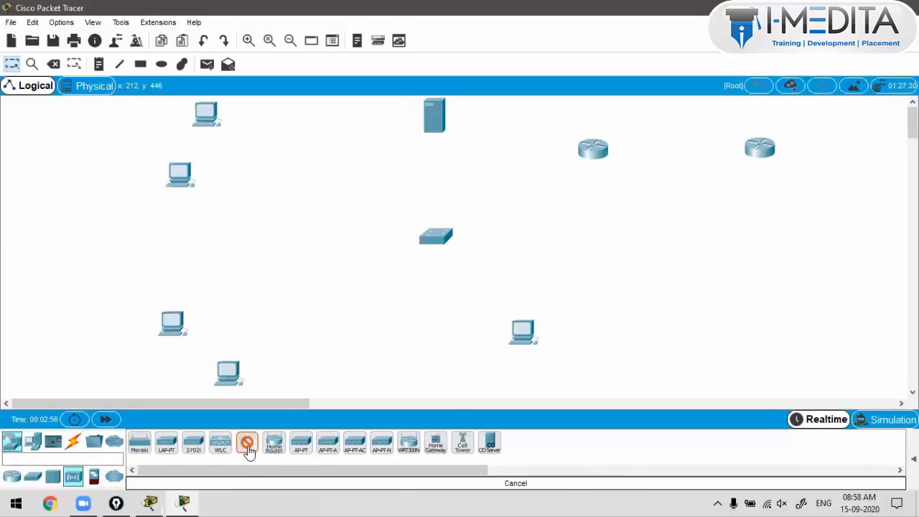
click(247, 447)
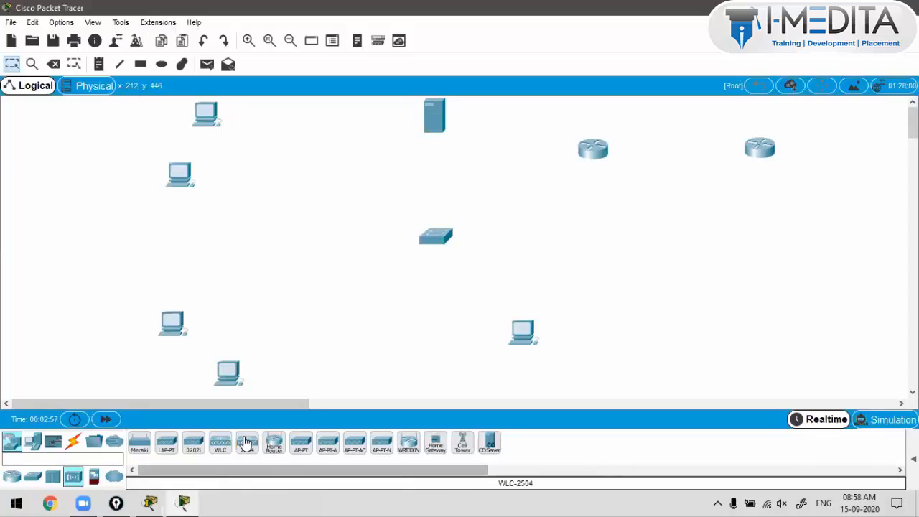
click(194, 445)
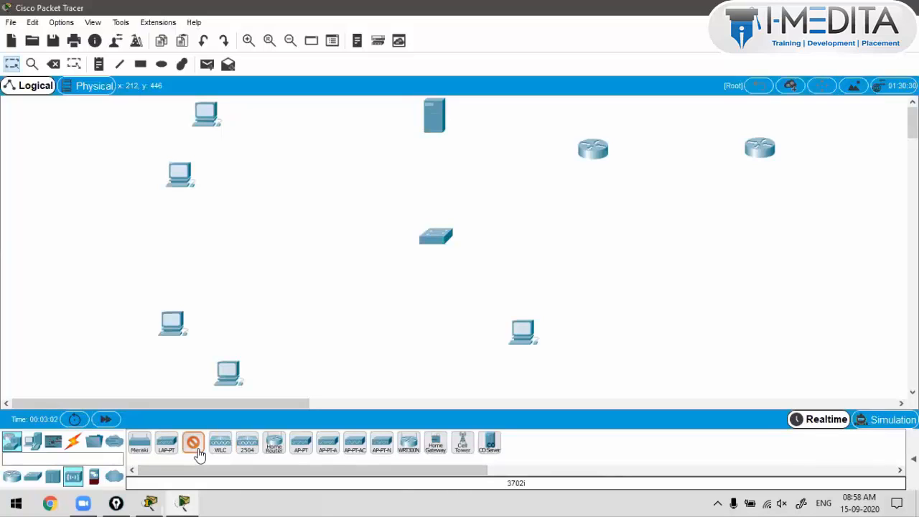
click(197, 451)
click(200, 454)
click(261, 142)
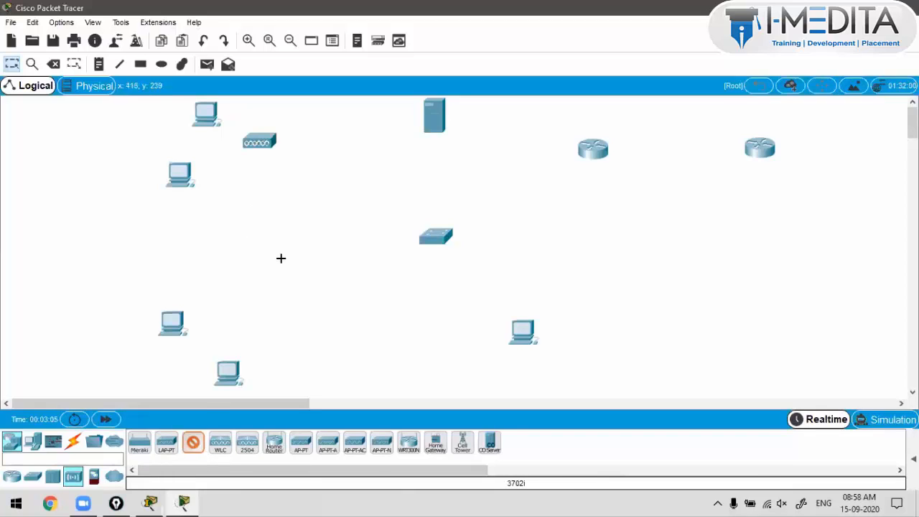
Step: Place a second 3702i lower down and a WLC-2504 below the switch, then raise the right PC
click(279, 315)
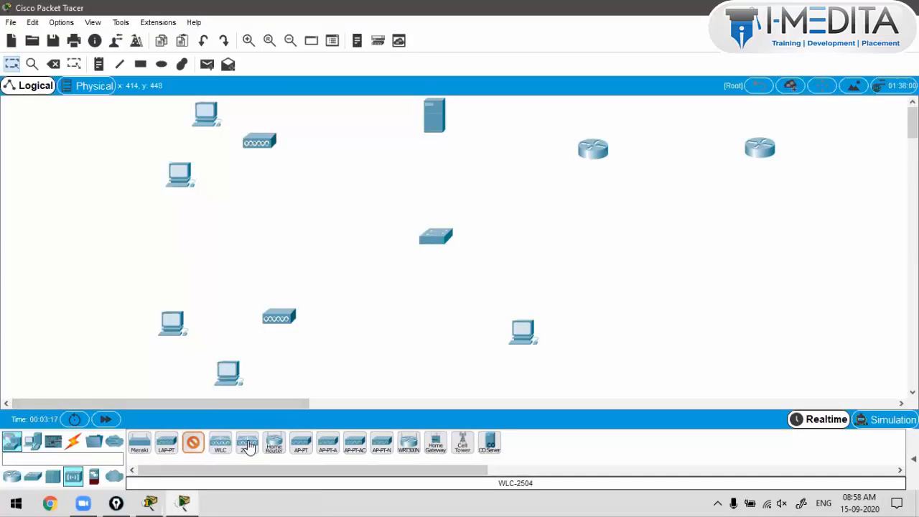
drag(247, 446, 450, 342)
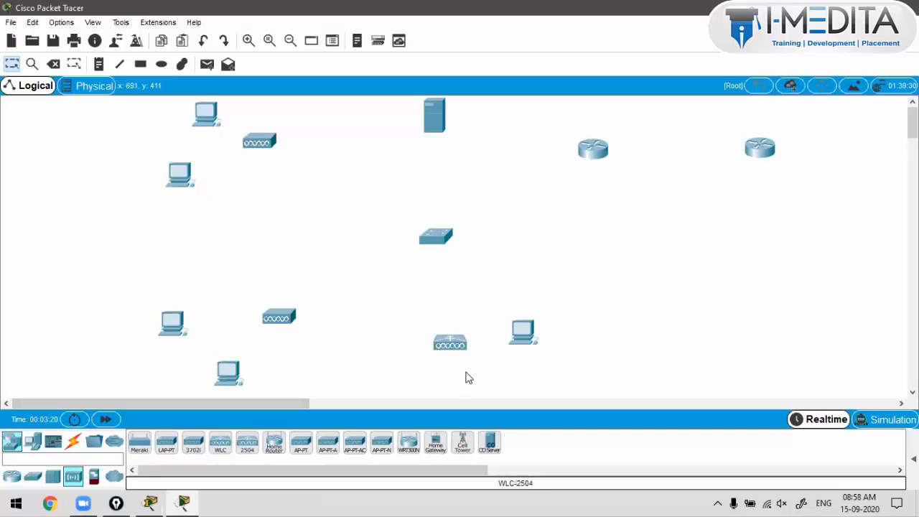
drag(523, 334, 567, 303)
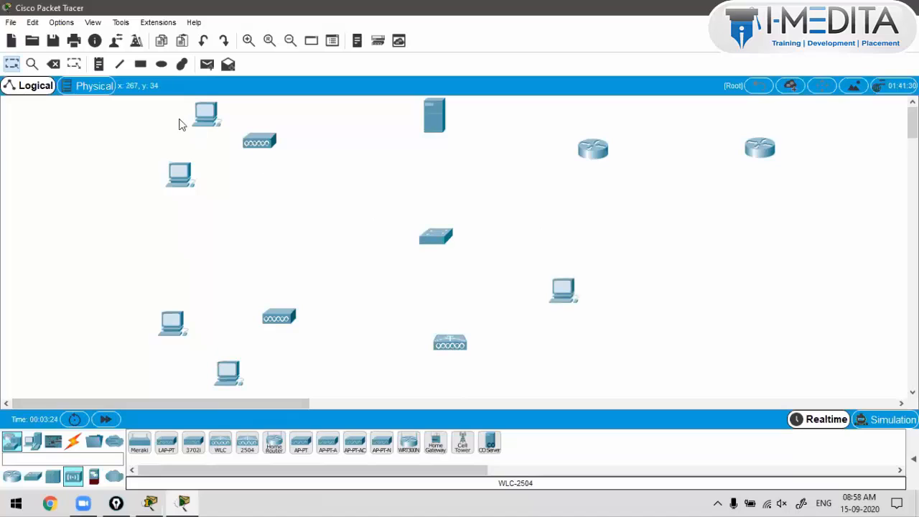
Step: Rearrange the four left-side PCs and nudge the upper access point down and right
drag(189, 184, 200, 188)
drag(207, 119, 193, 115)
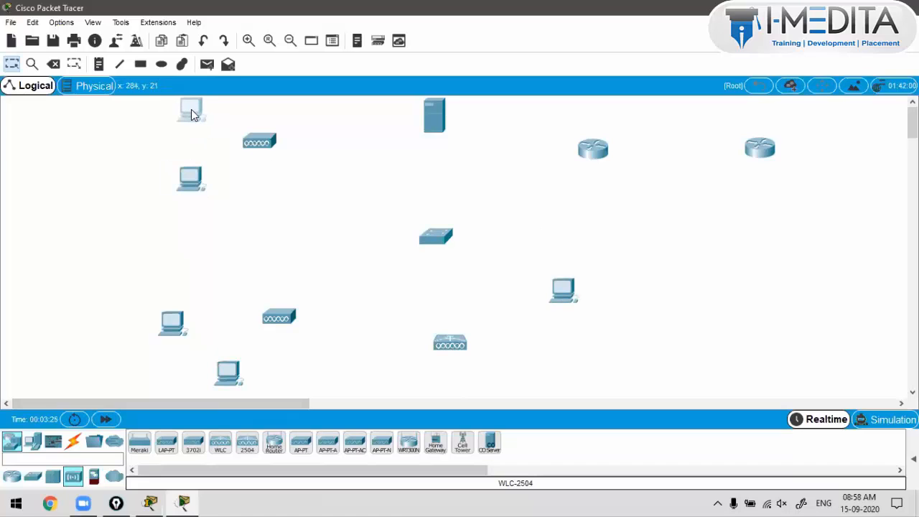
click(199, 180)
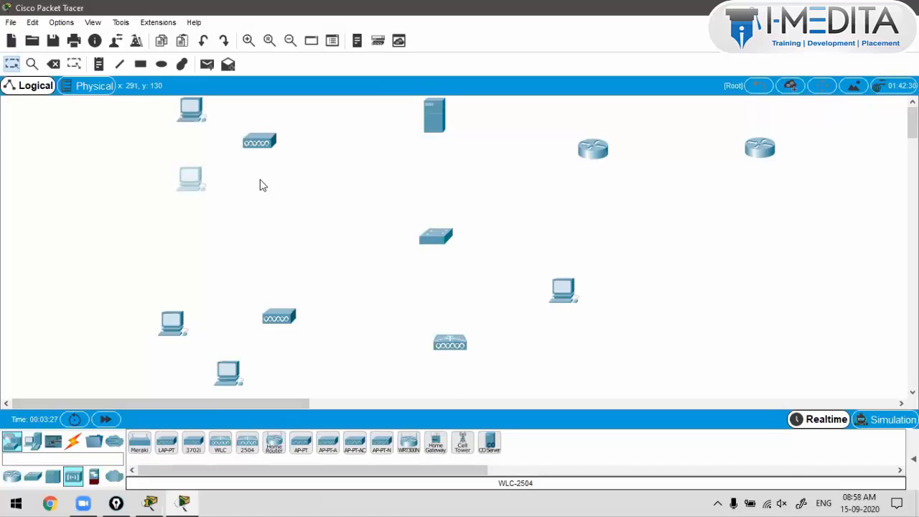
drag(260, 142, 269, 148)
drag(182, 329, 189, 321)
drag(223, 373, 219, 385)
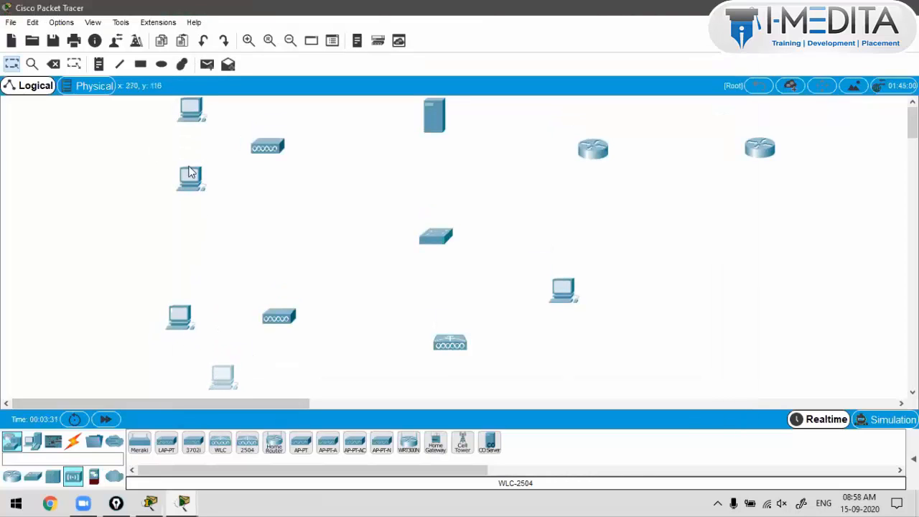
drag(191, 172, 165, 171)
drag(195, 123, 222, 126)
Step: Fine-tune the left PCs and upper access point, and shift the central switch up and left
drag(260, 149, 263, 181)
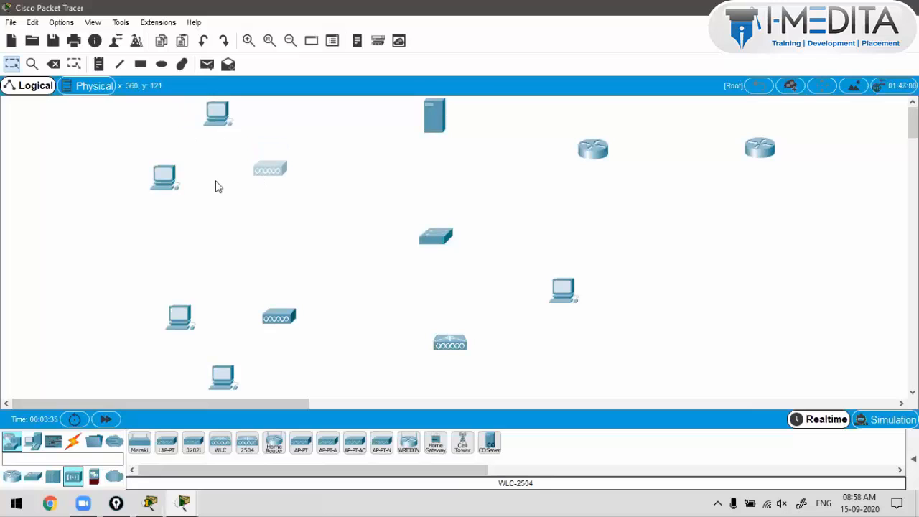
click(173, 186)
drag(175, 186, 186, 186)
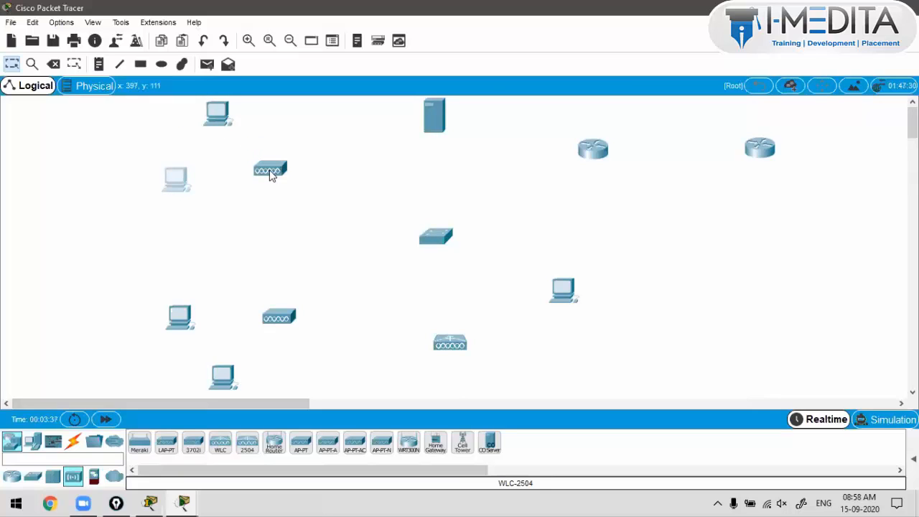
drag(272, 176, 276, 180)
drag(191, 323, 183, 318)
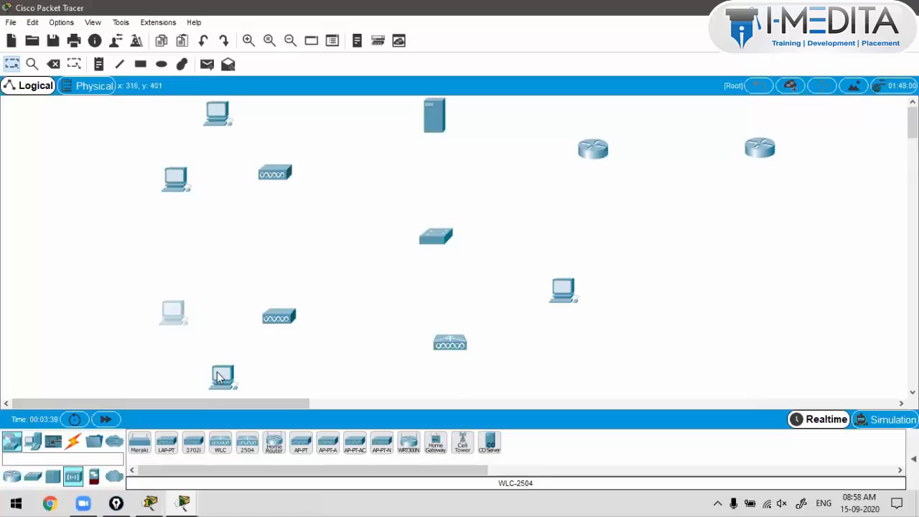
drag(219, 379, 214, 376)
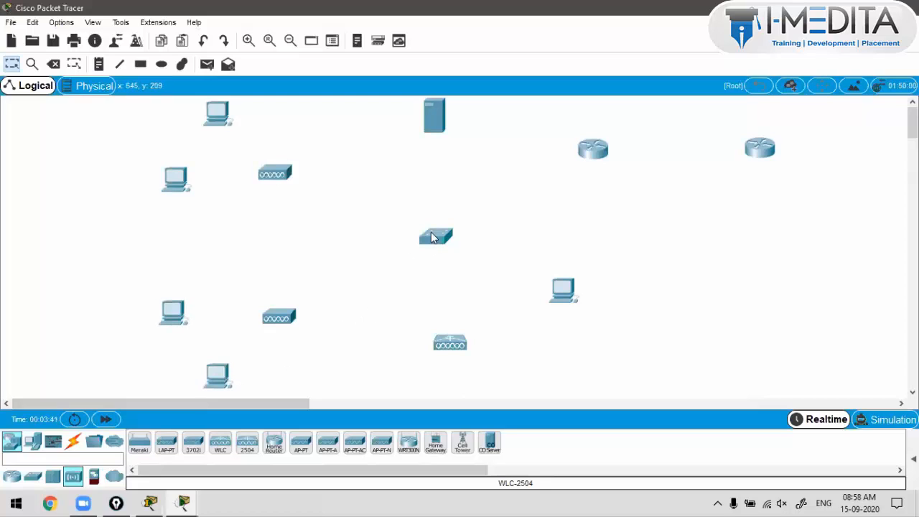
drag(435, 242, 417, 232)
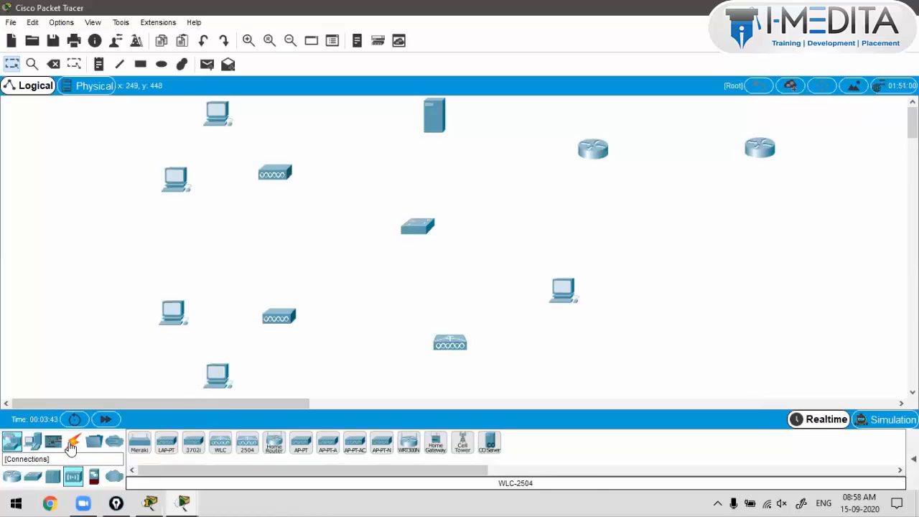
Step: Cable both access points, the server and the WLC to the switch using automatic connection type
click(73, 443)
click(139, 442)
click(288, 188)
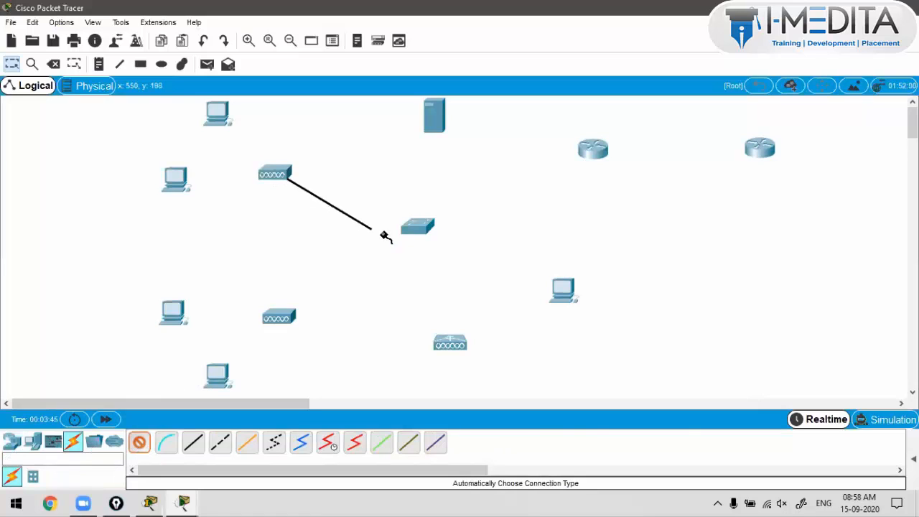
click(420, 236)
click(420, 237)
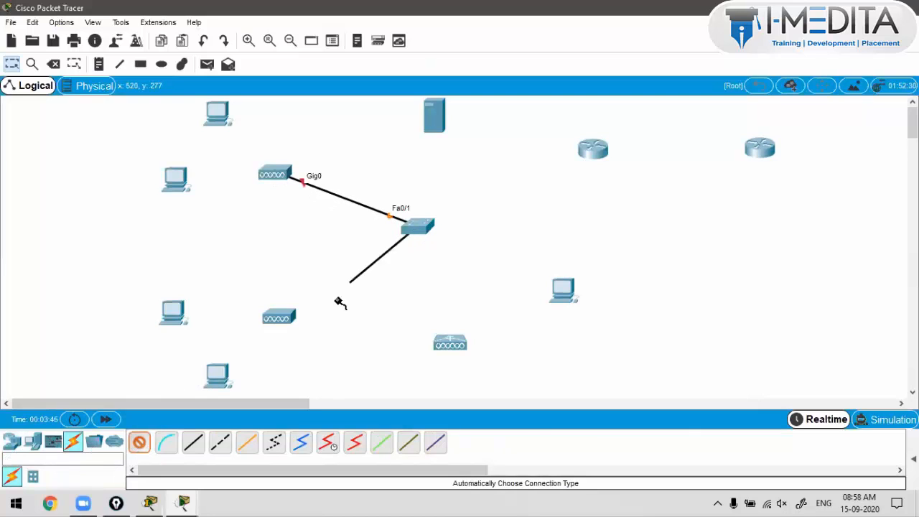
click(290, 321)
click(420, 227)
click(434, 121)
click(420, 229)
click(447, 338)
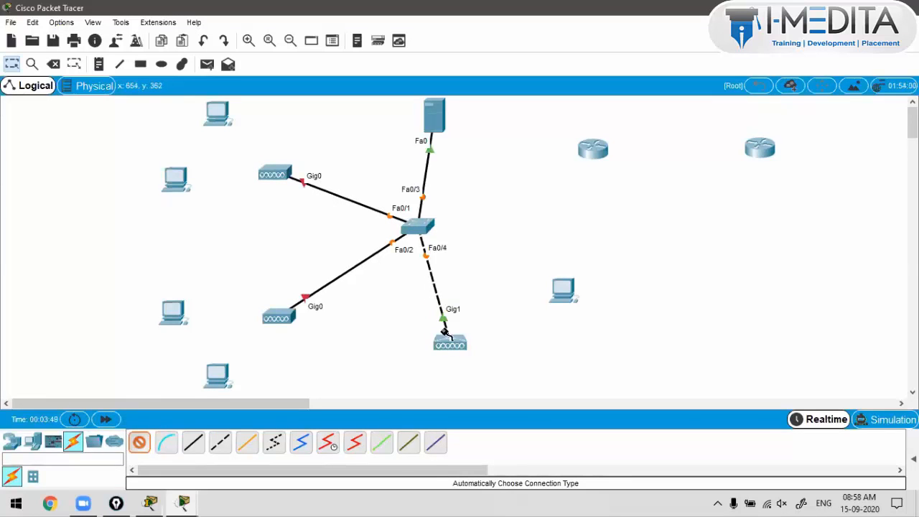
Step: Connect the switch to the left router and link the left router to the right router
click(434, 230)
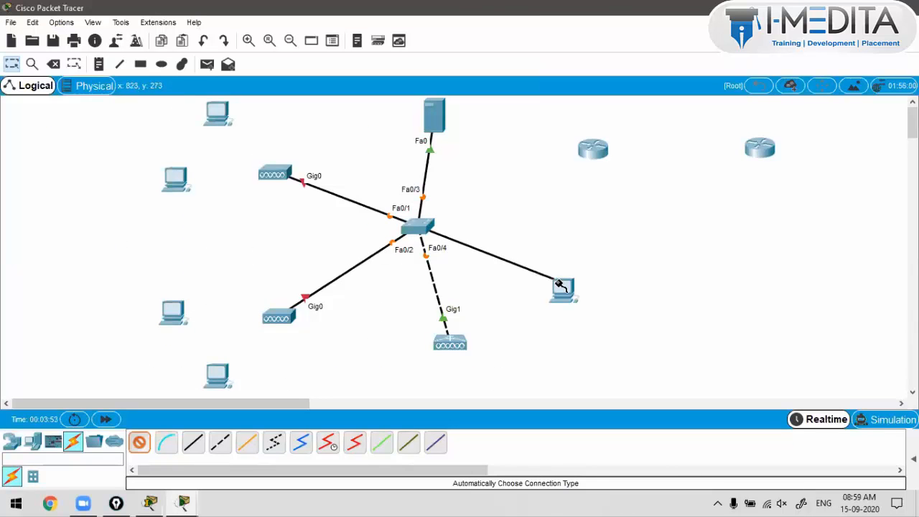
click(594, 152)
click(597, 155)
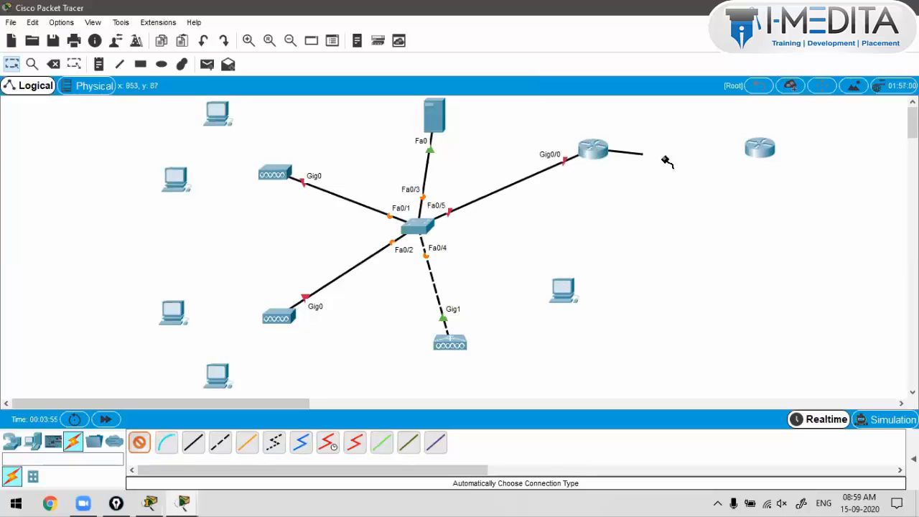
click(759, 149)
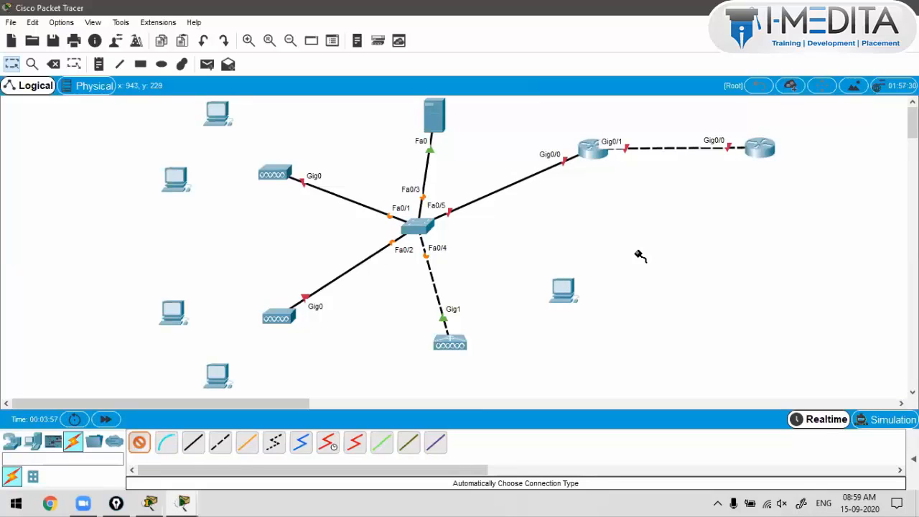
Step: Reposition the controller below the switch and move the right-hand PC down and right
drag(428, 255, 442, 271)
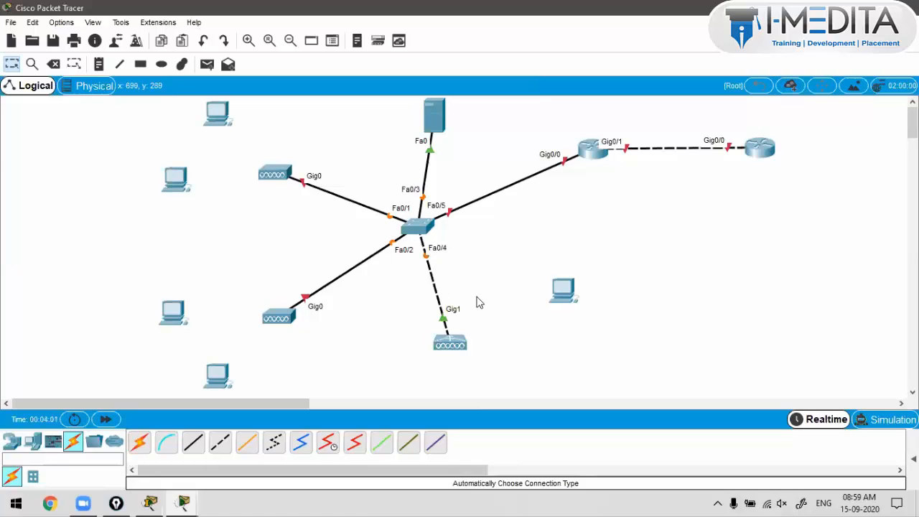
drag(469, 352, 480, 346)
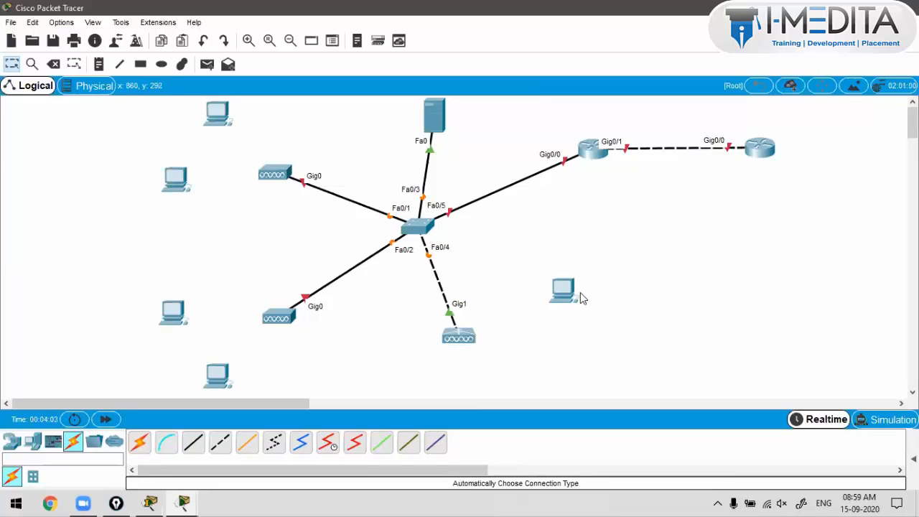
drag(580, 292, 599, 325)
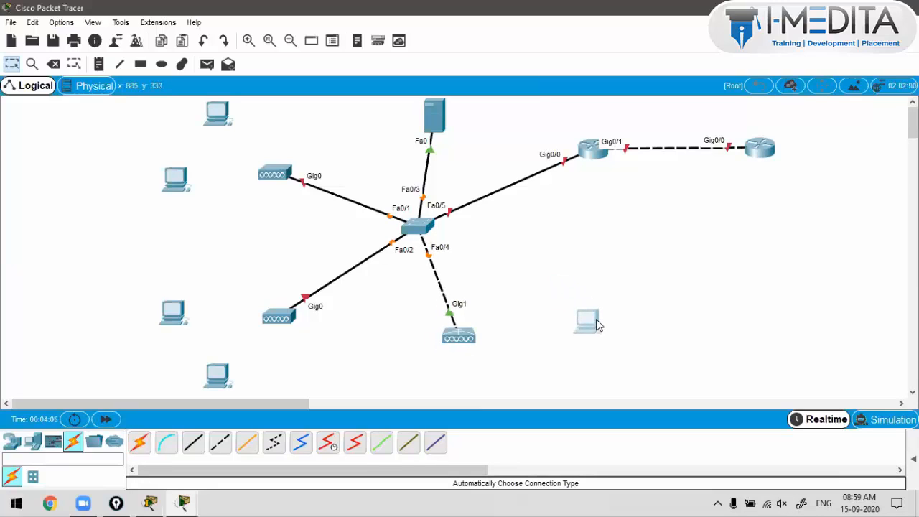
click(558, 273)
click(215, 118)
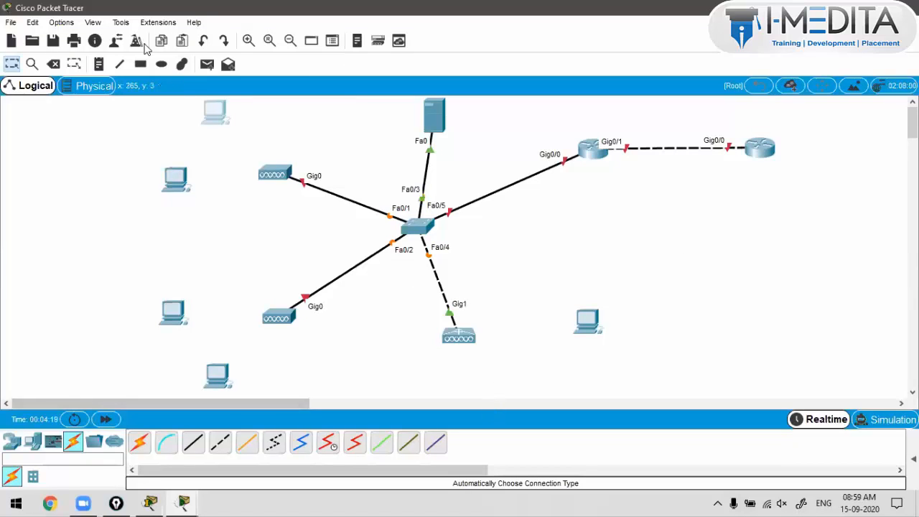
click(92, 22)
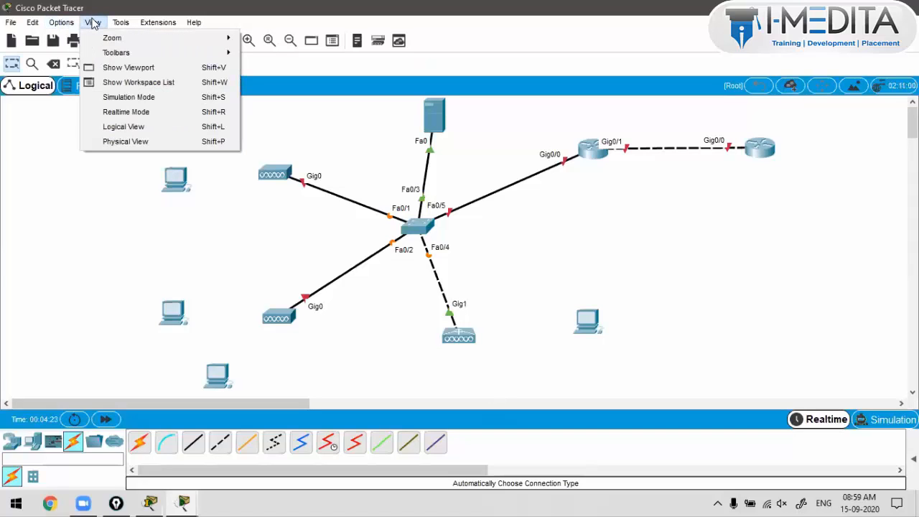
click(119, 70)
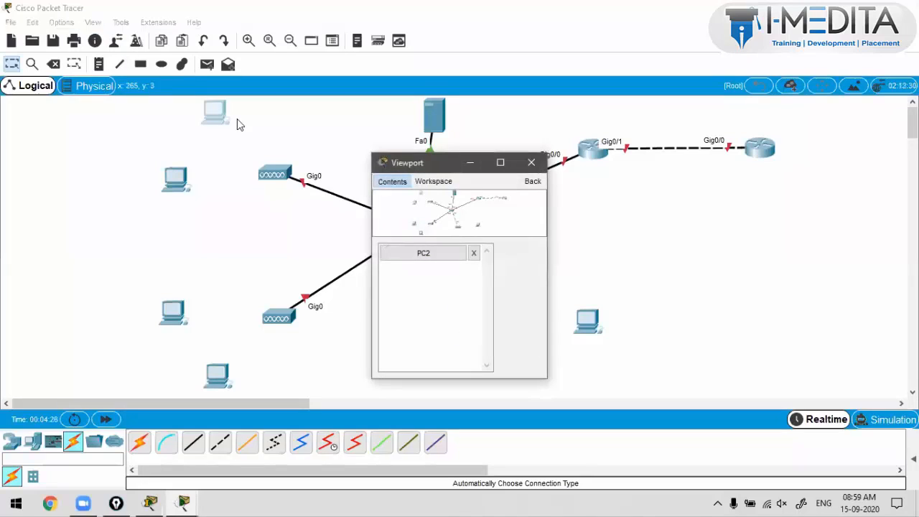
click(119, 22)
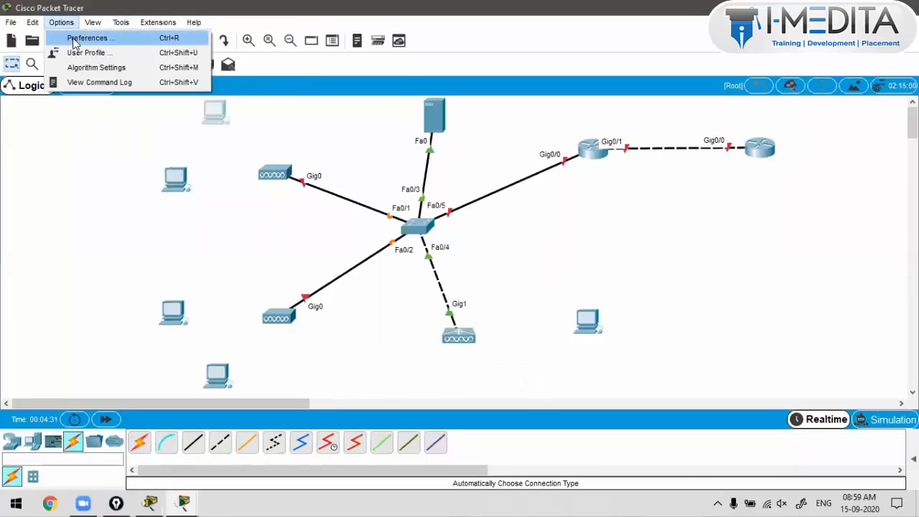
key(Escape)
Step: Set the CLI font size to 16 with tooltips kept at 8, apply, and close Preferences
key(ctrl+r)
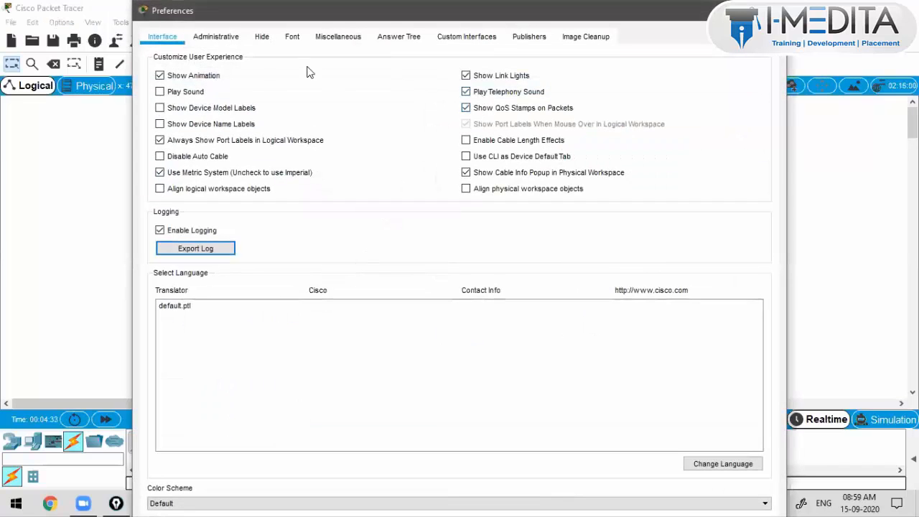
click(292, 37)
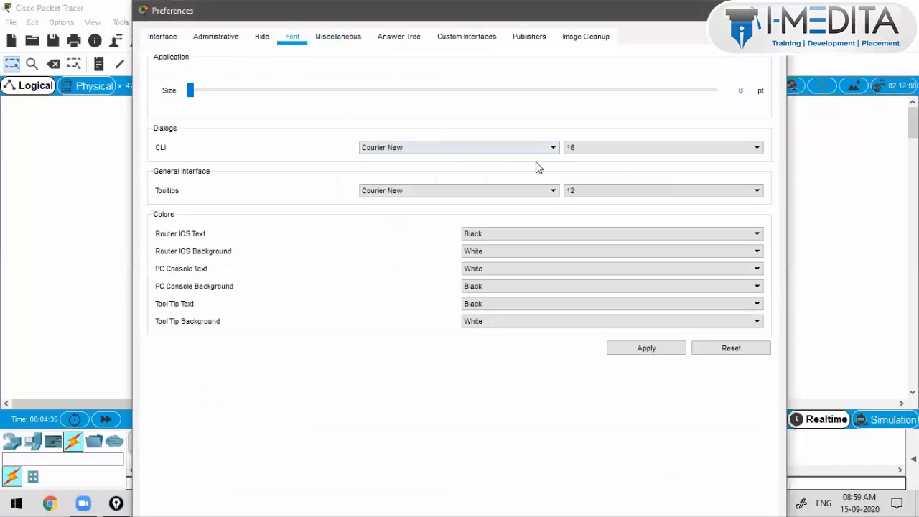
click(573, 190)
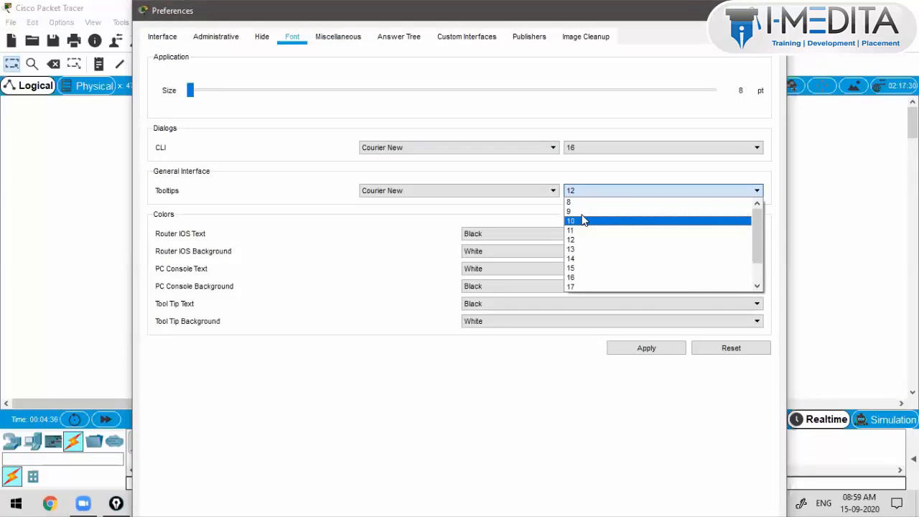
click(729, 348)
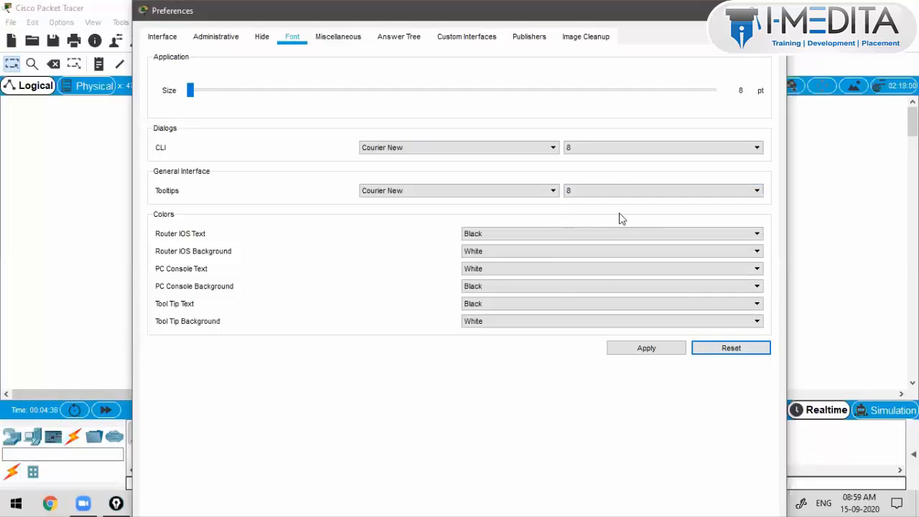
click(618, 191)
click(610, 151)
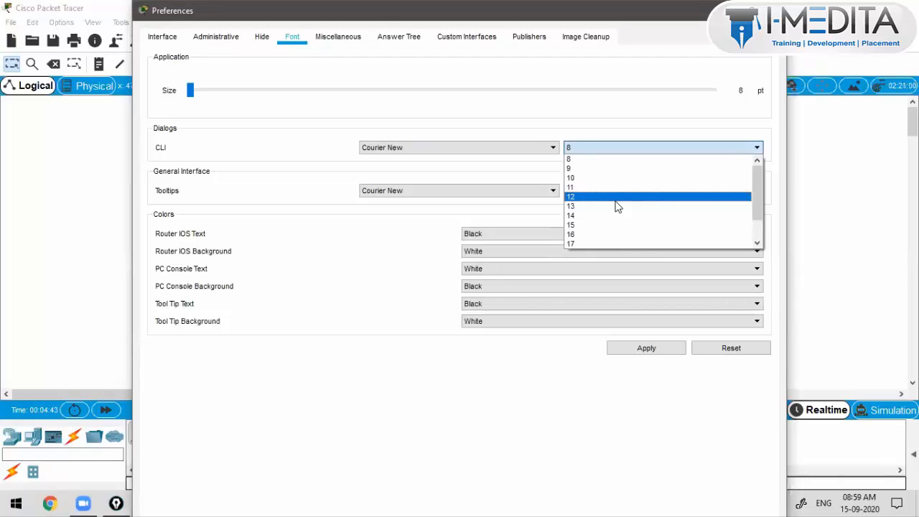
click(620, 235)
click(603, 191)
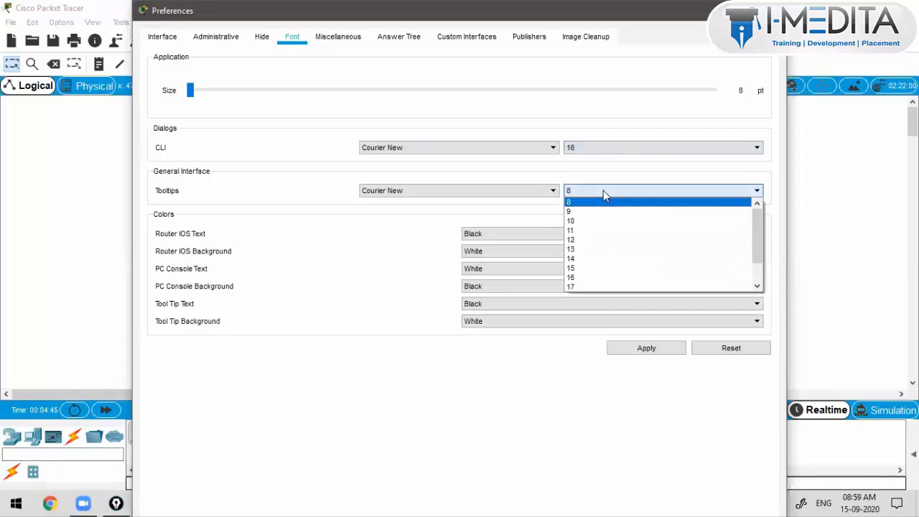
click(603, 191)
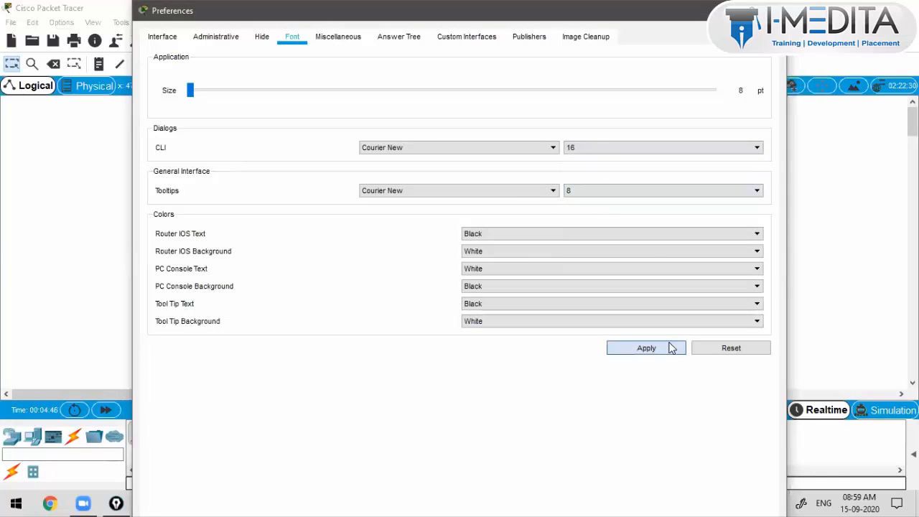
click(672, 349)
click(771, 11)
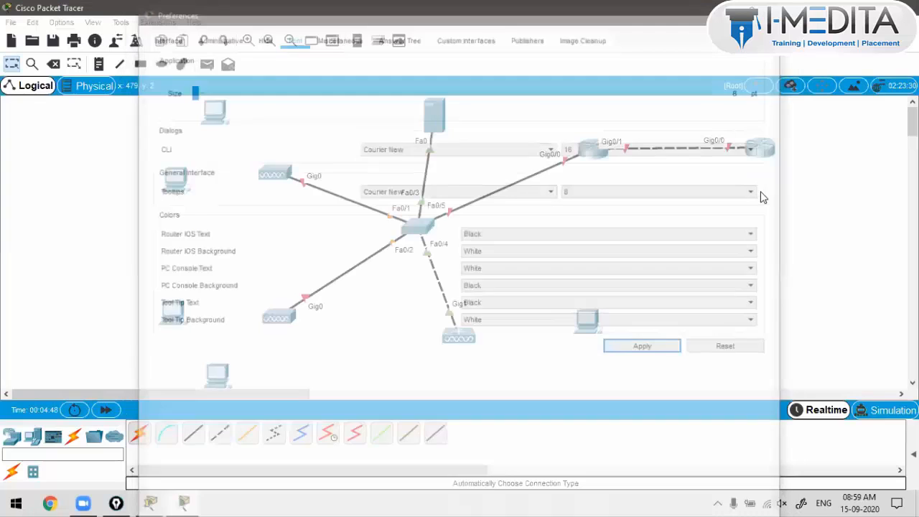
click(12, 442)
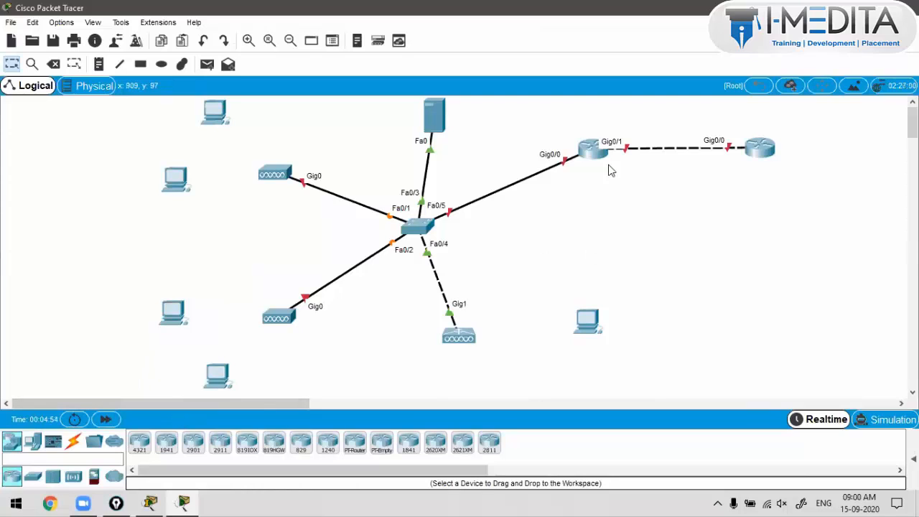
Step: Shift the ISP router right and add notes 'ISP' and 'Home Router' beside the two routers
drag(758, 155, 771, 149)
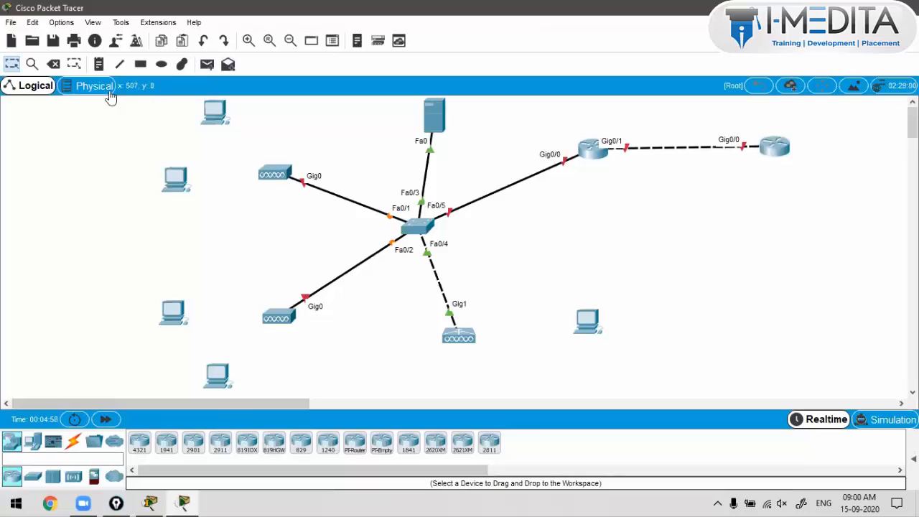
click(99, 64)
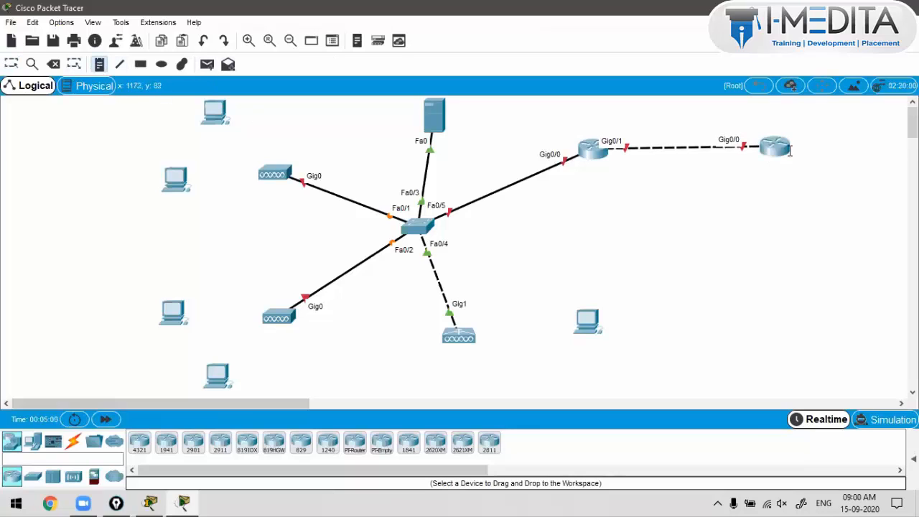
click(794, 149)
text(ISP)
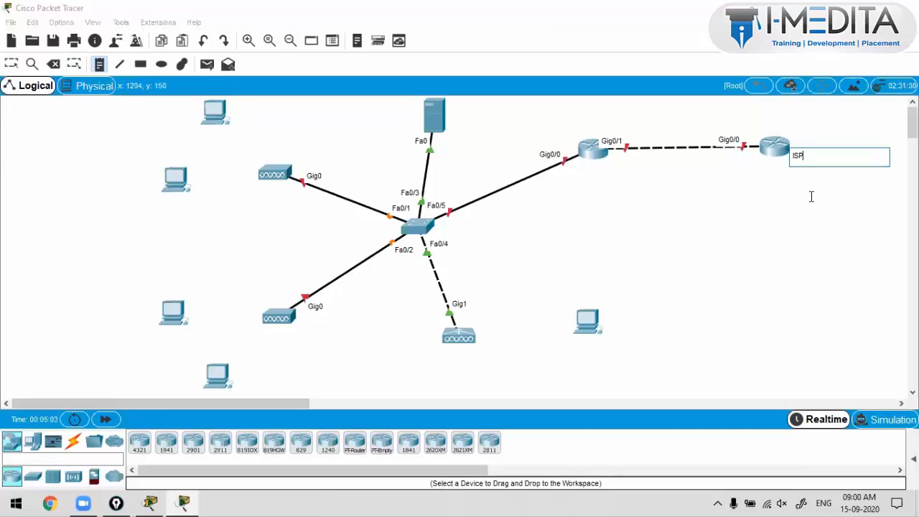
click(600, 174)
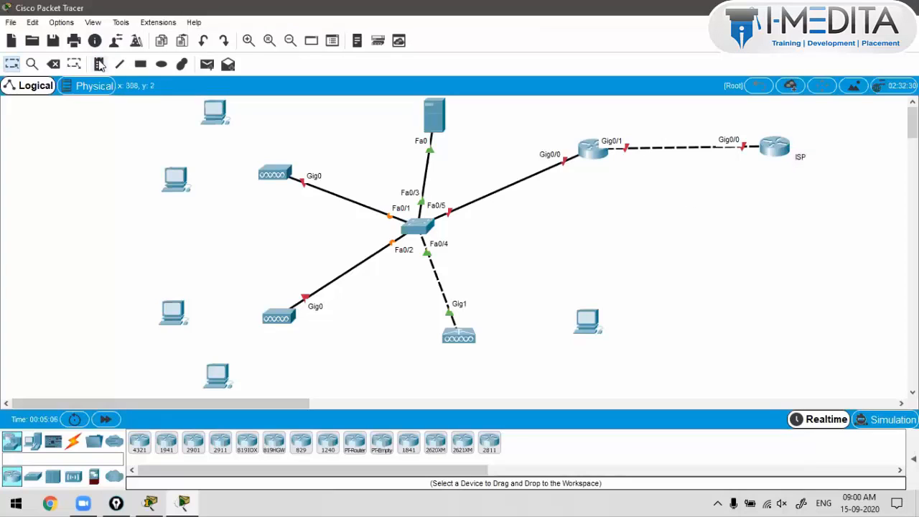
click(99, 64)
click(591, 184)
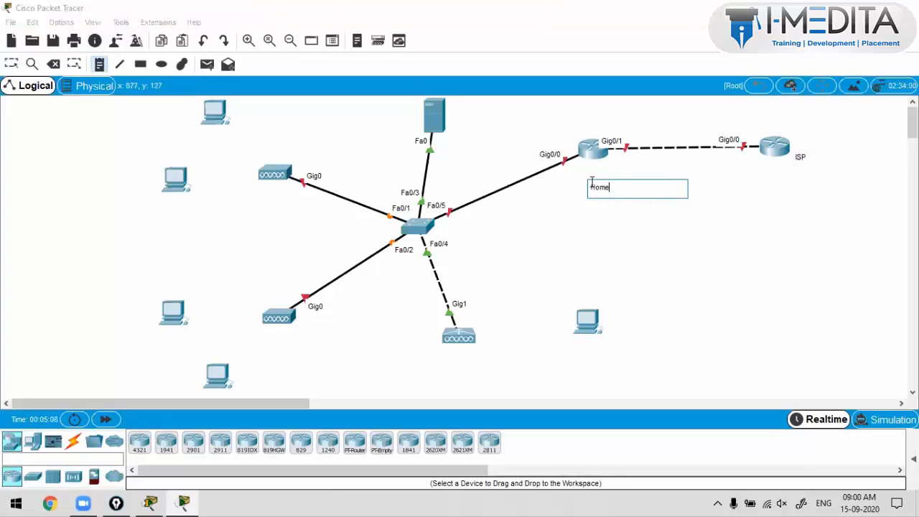
text(Home Router)
click(383, 115)
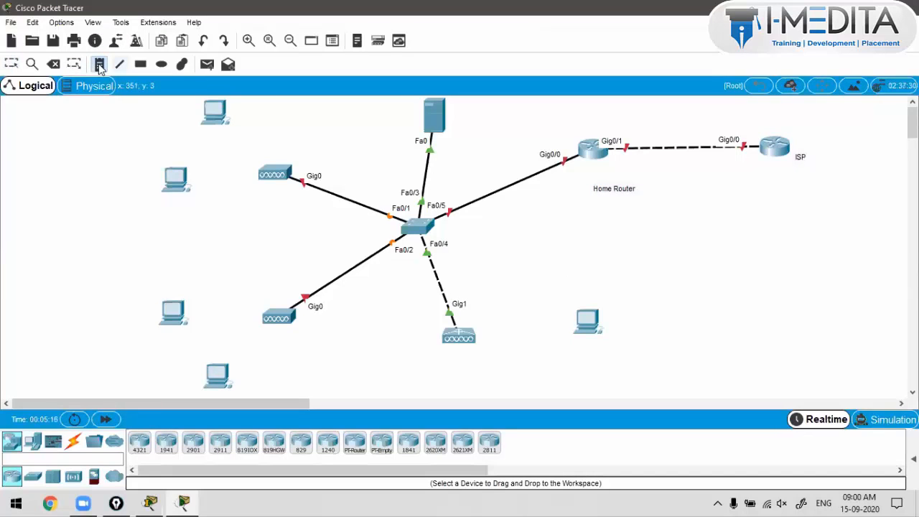
Step: Add a 'DHCP' note beside the server and a 'WLC' note below the wireless controller
click(100, 64)
click(380, 109)
text(DHCP)
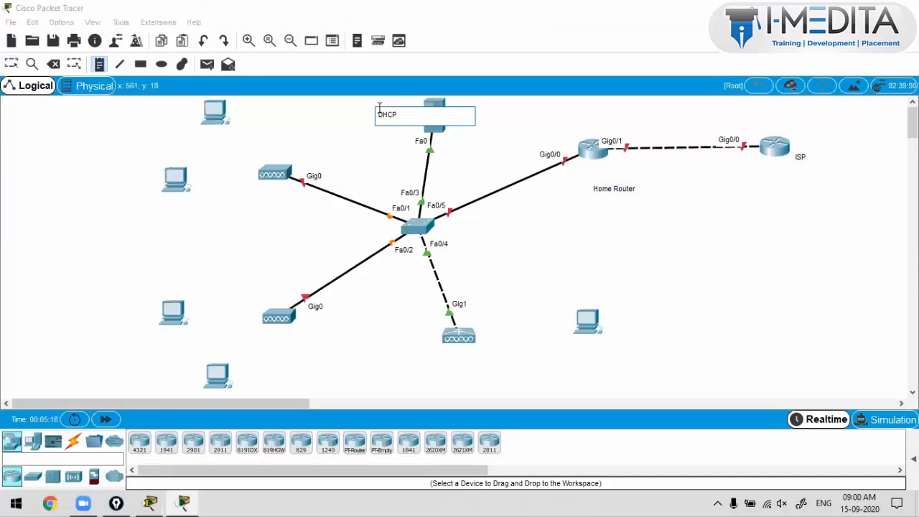
click(435, 363)
click(100, 65)
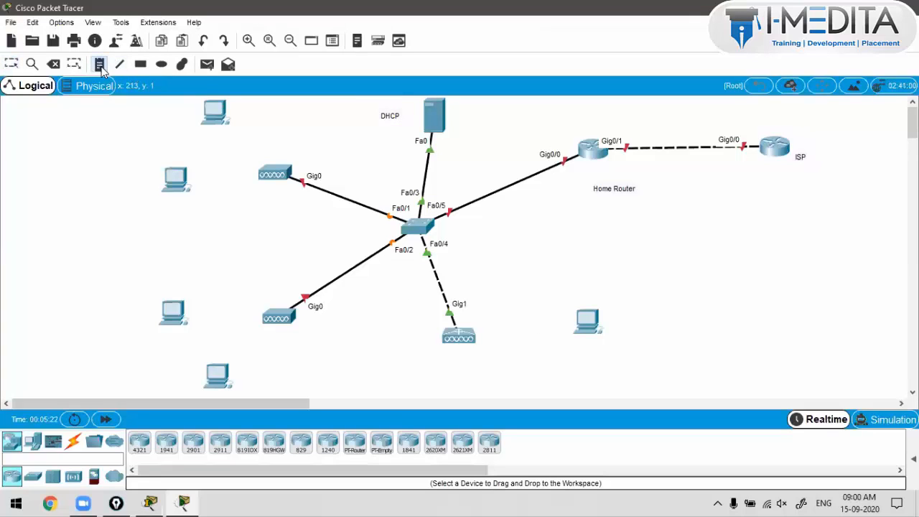
click(440, 358)
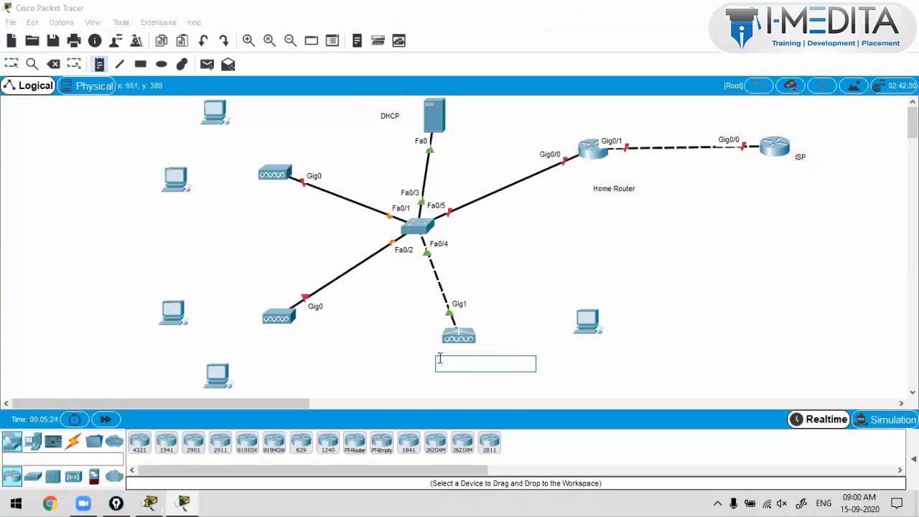
text(WL)
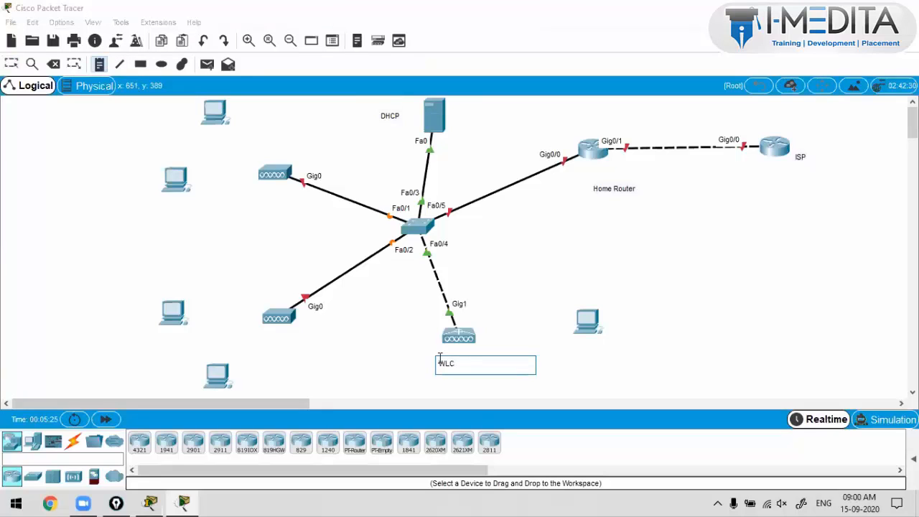
text(C)
click(100, 65)
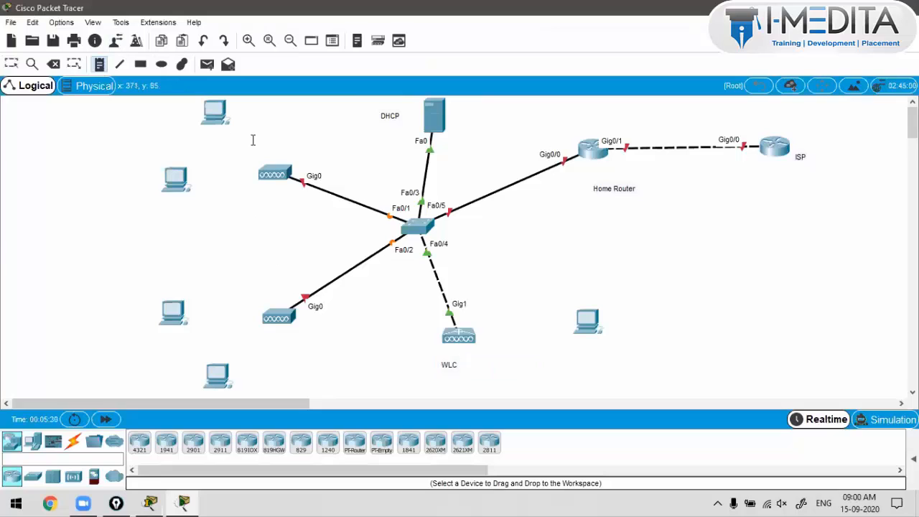
Step: Add notes 'AP 1' above the upper access point and 'AP 2' below the lower one
click(273, 153)
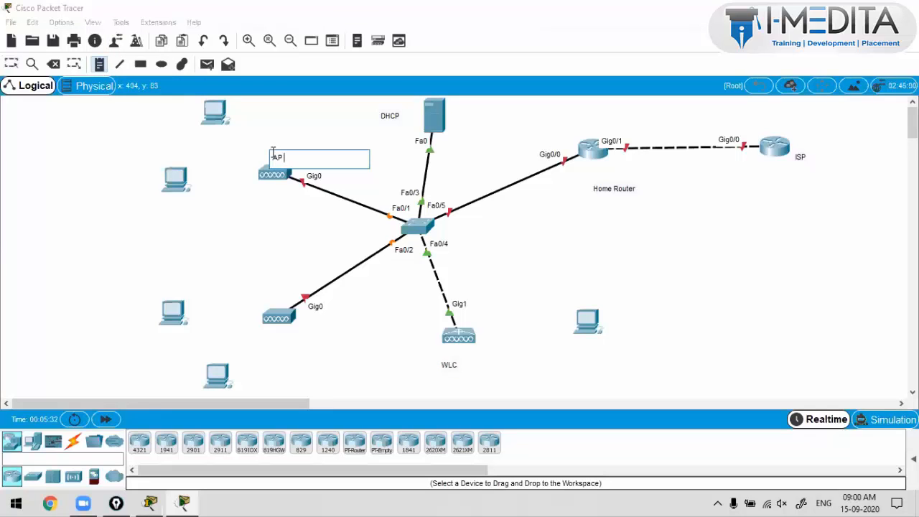
text(AP 1)
click(212, 189)
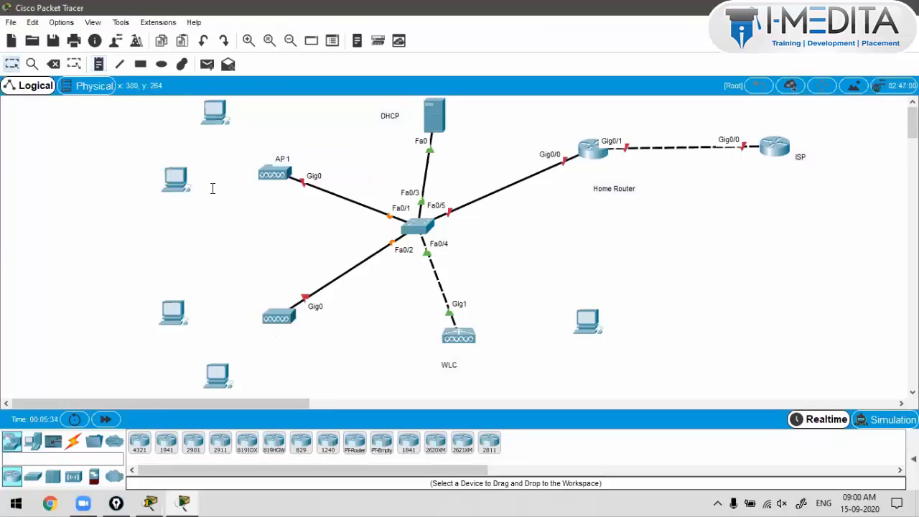
click(98, 65)
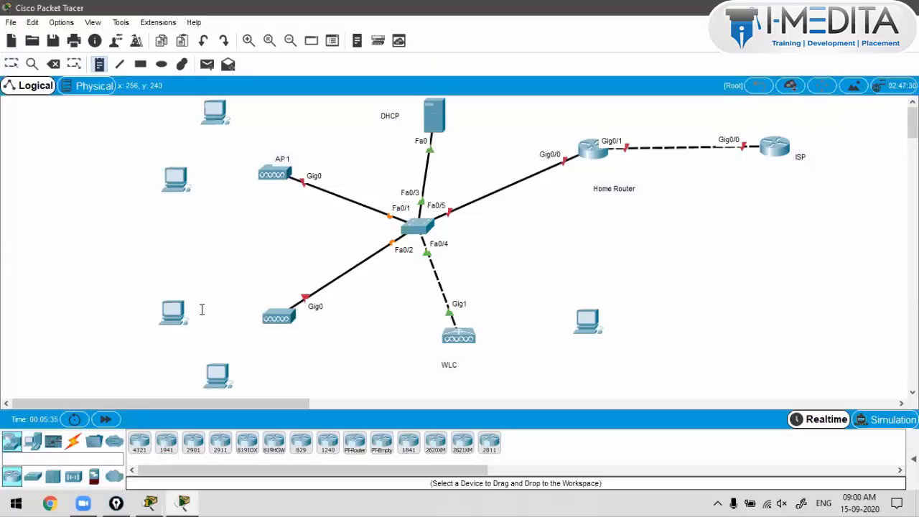
click(265, 344)
text(AP)
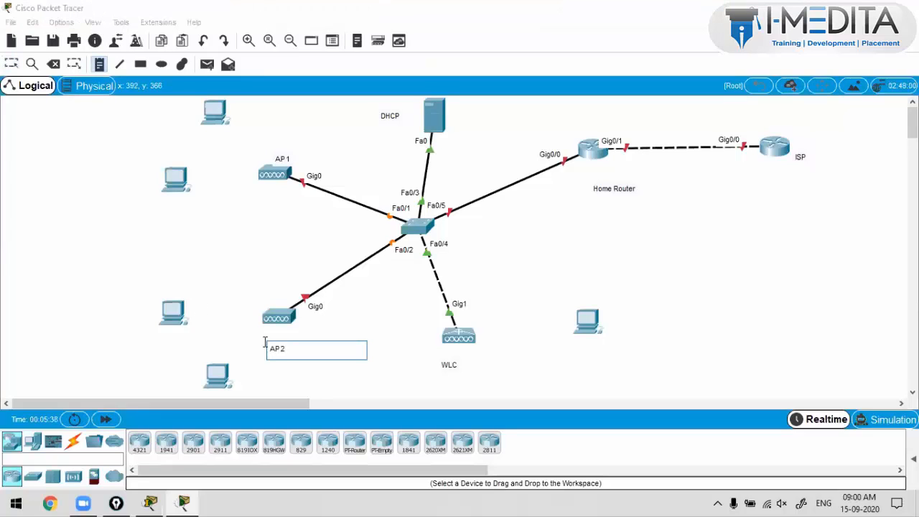
text( 2)
click(273, 276)
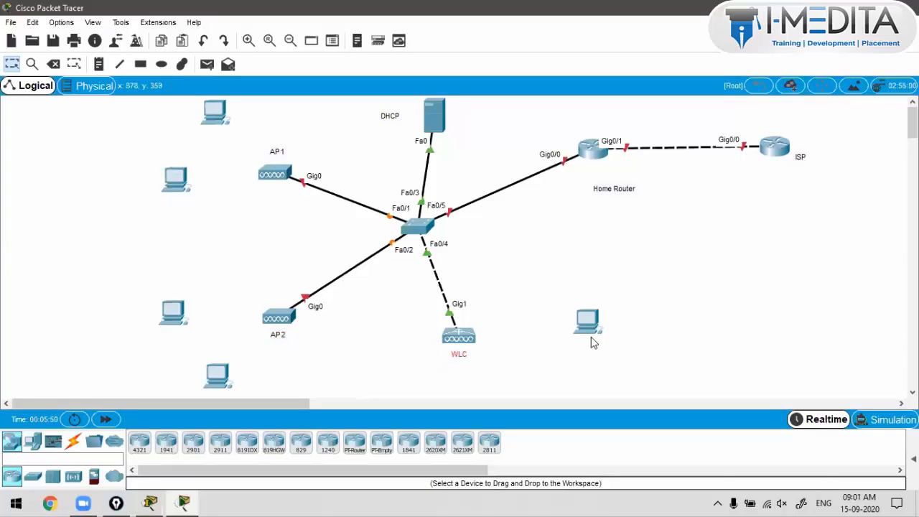
Step: Move the lower-right PC, label it 'Management PC', and shift the DHCP server slightly left
drag(591, 337, 569, 348)
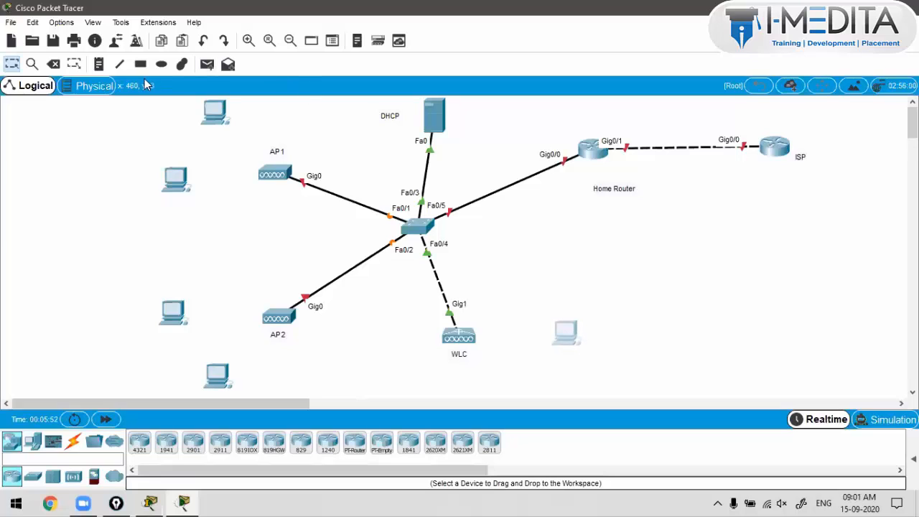
click(99, 63)
click(546, 363)
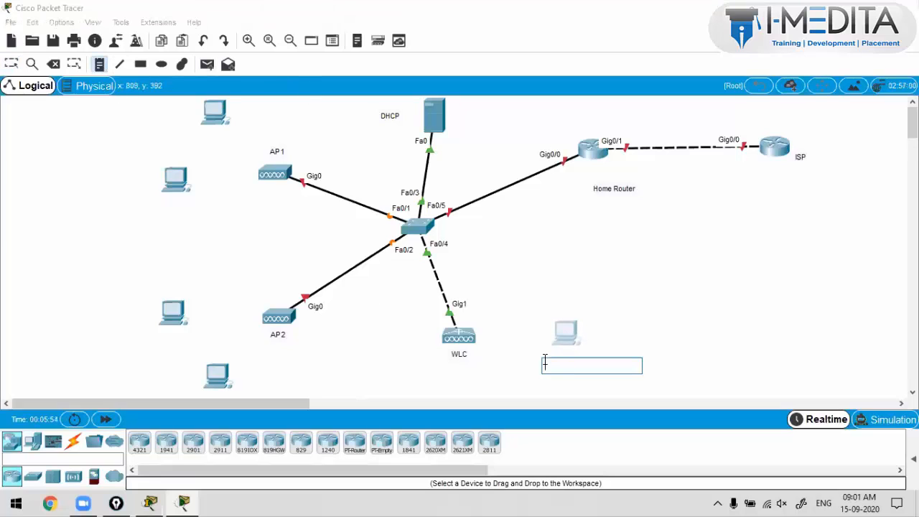
text(H)
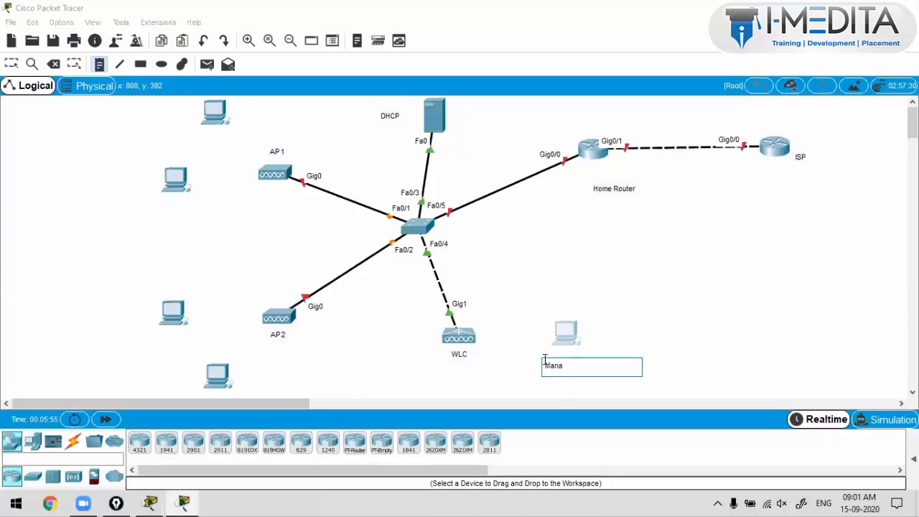
text(anagement PC)
key(Escape)
drag(562, 368, 558, 362)
click(575, 268)
drag(433, 120, 414, 120)
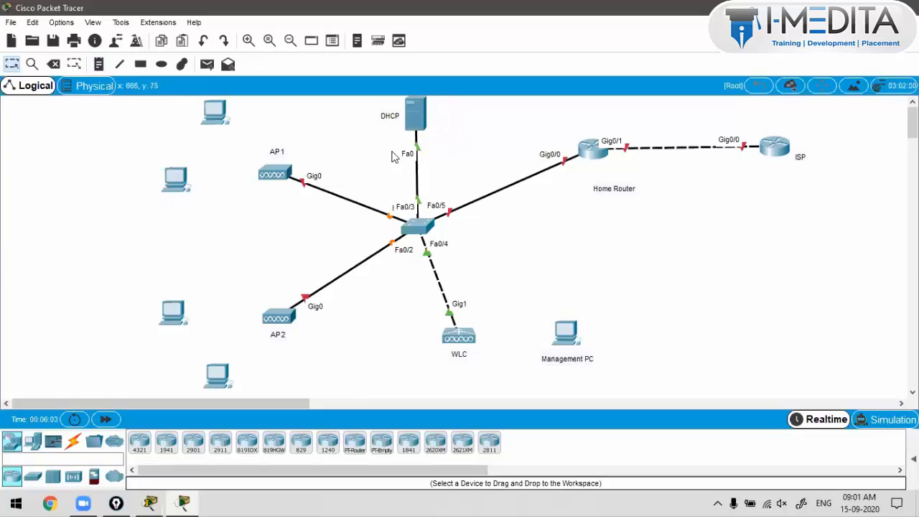
Step: Reposition both access points and reconnect AP1's GigabitEthernet0 to switch port FastEthernet0/1
drag(280, 176, 278, 189)
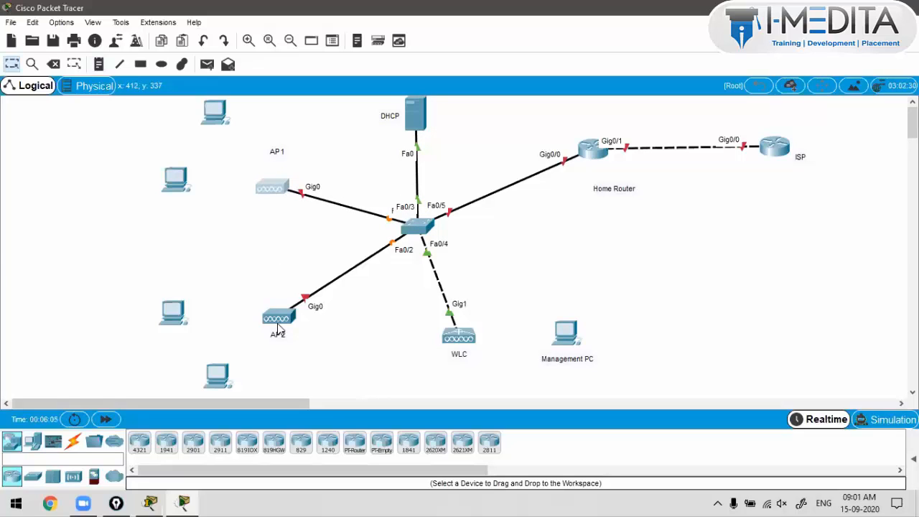
drag(277, 324, 283, 316)
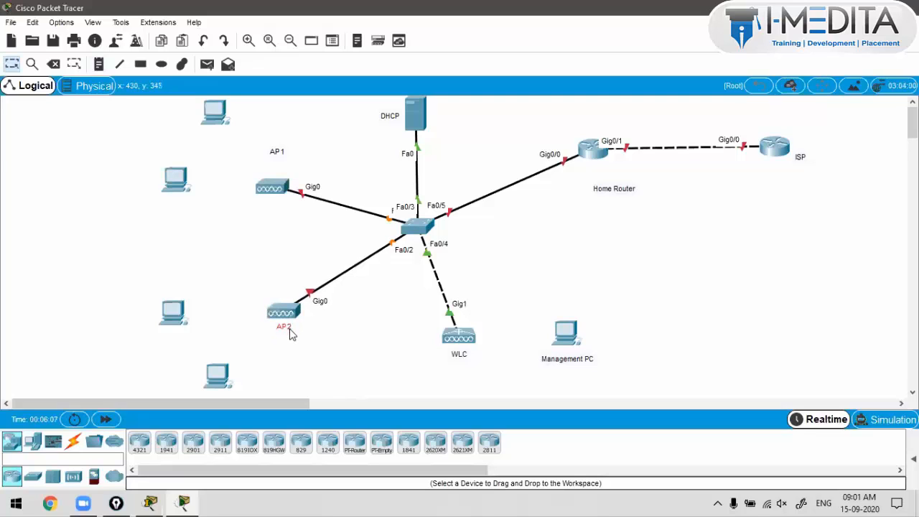
click(415, 227)
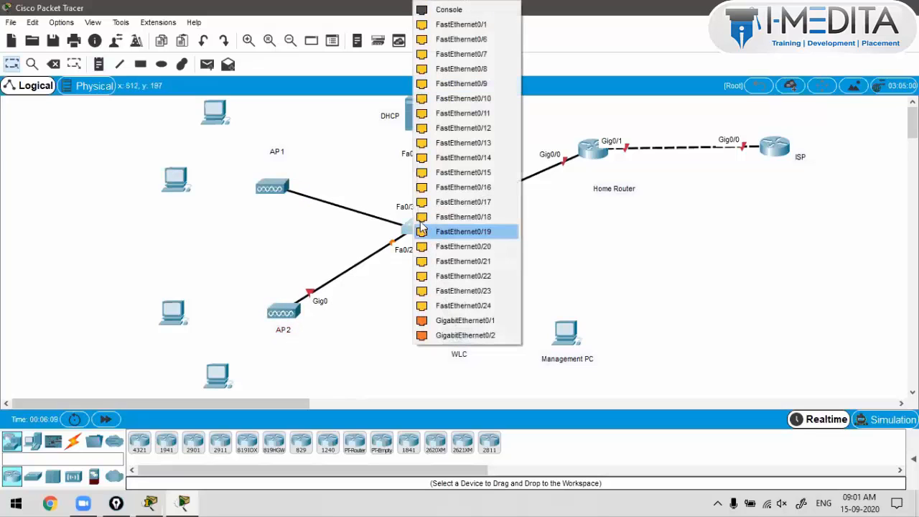
click(465, 38)
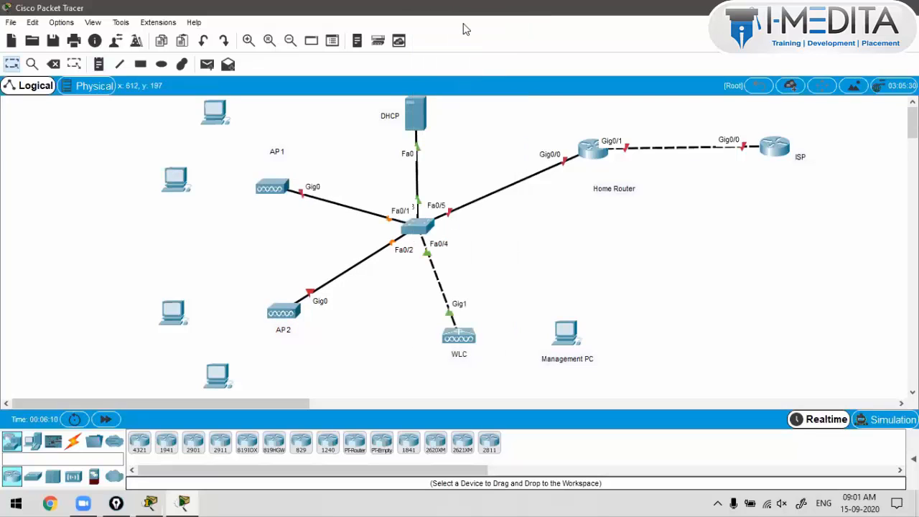
click(302, 194)
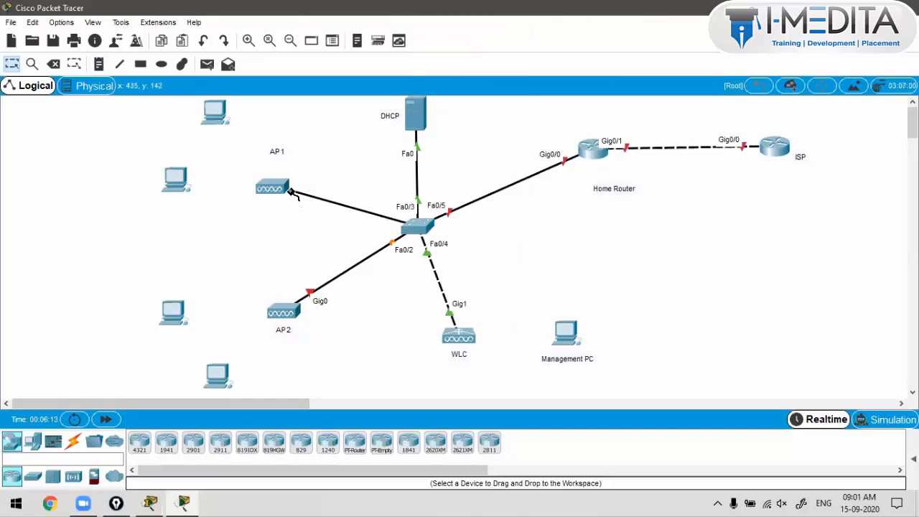
click(280, 185)
click(291, 198)
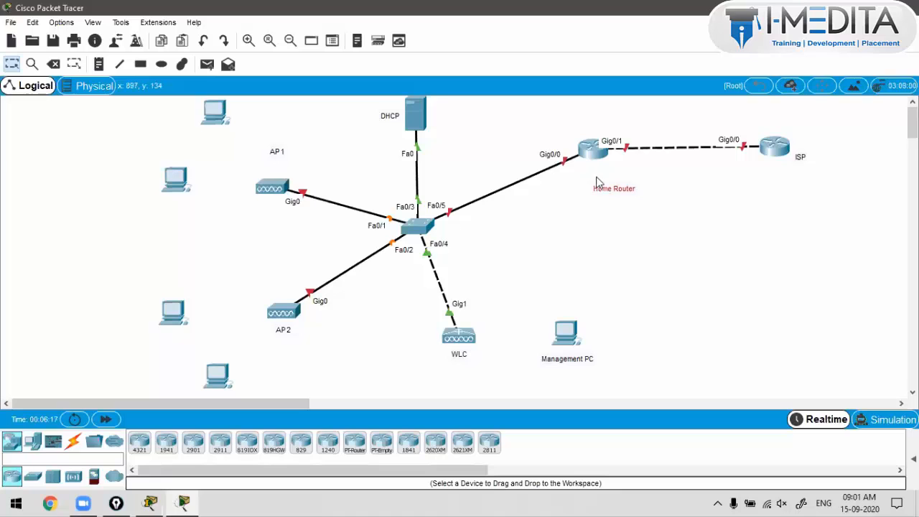
Step: Move the Home Router label closer to its router and the ISP label below the ISP router
drag(607, 188, 589, 173)
click(773, 151)
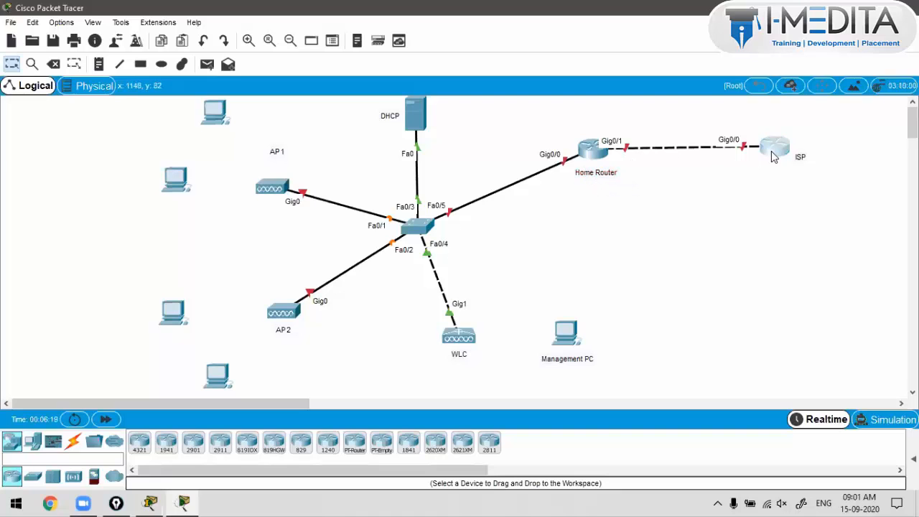
click(799, 163)
drag(800, 164, 777, 173)
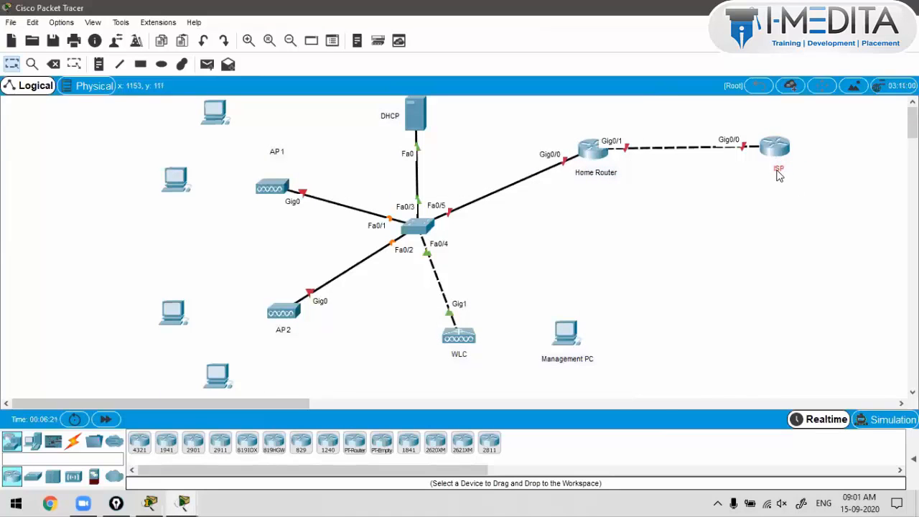
click(740, 207)
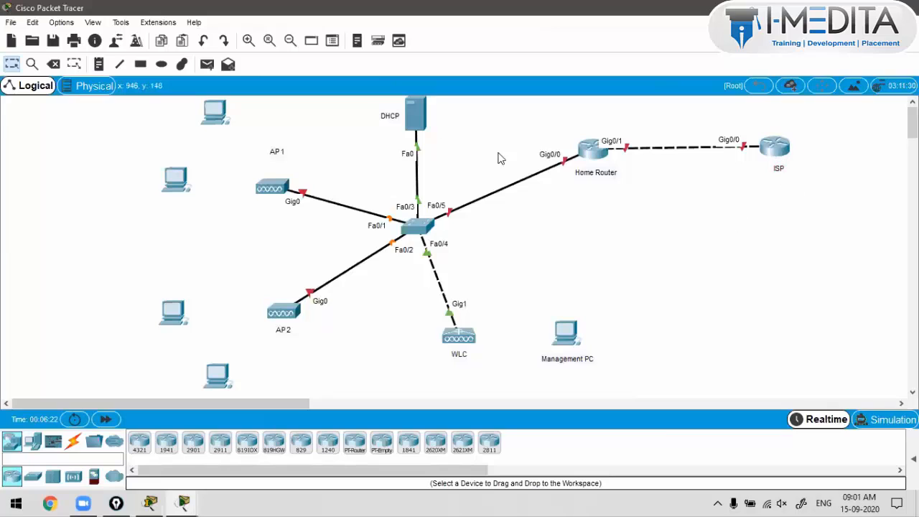
Step: Add an '8.8.8.8' text note beside the ISP router
click(98, 65)
click(795, 147)
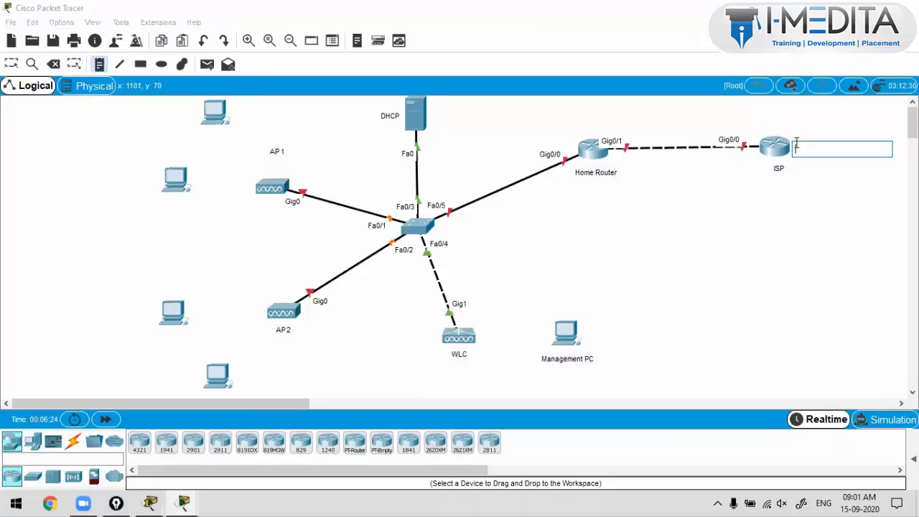
text(8.8.8.8)
click(857, 272)
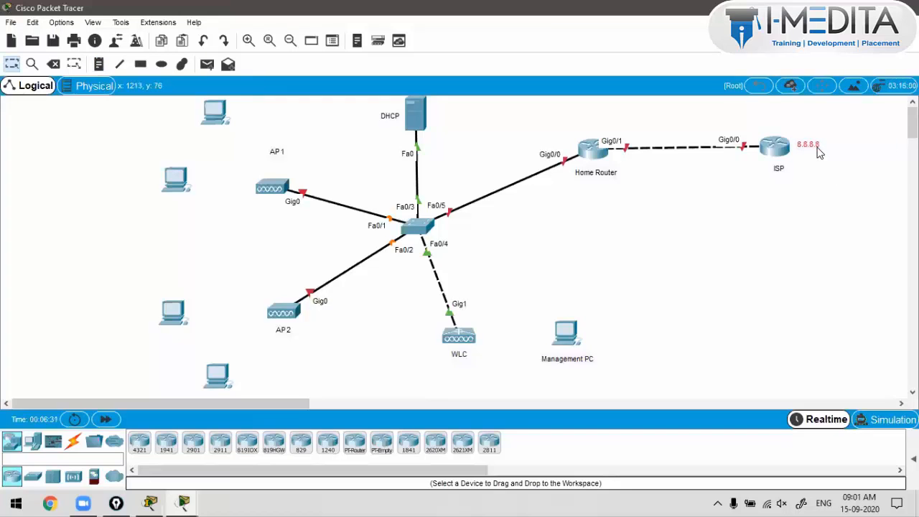
Step: Rearrange the DHCP server, the four PCs and the Management PC into tidier positions
drag(415, 123, 395, 140)
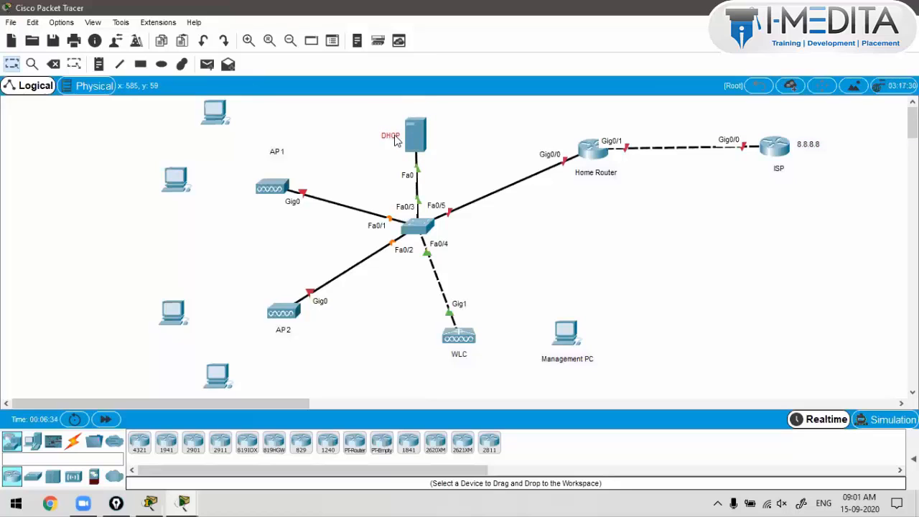
drag(176, 179, 186, 214)
drag(216, 119, 205, 163)
drag(179, 312, 220, 313)
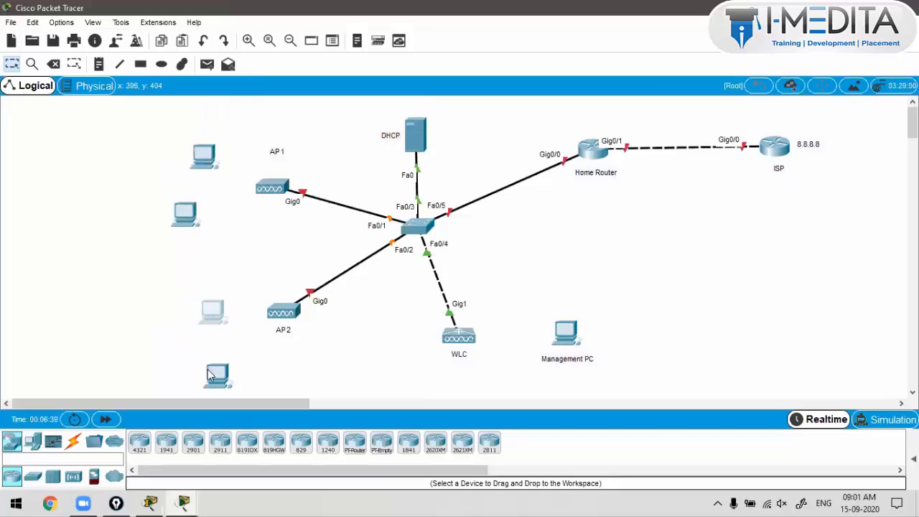
drag(213, 386, 240, 367)
drag(562, 342, 557, 339)
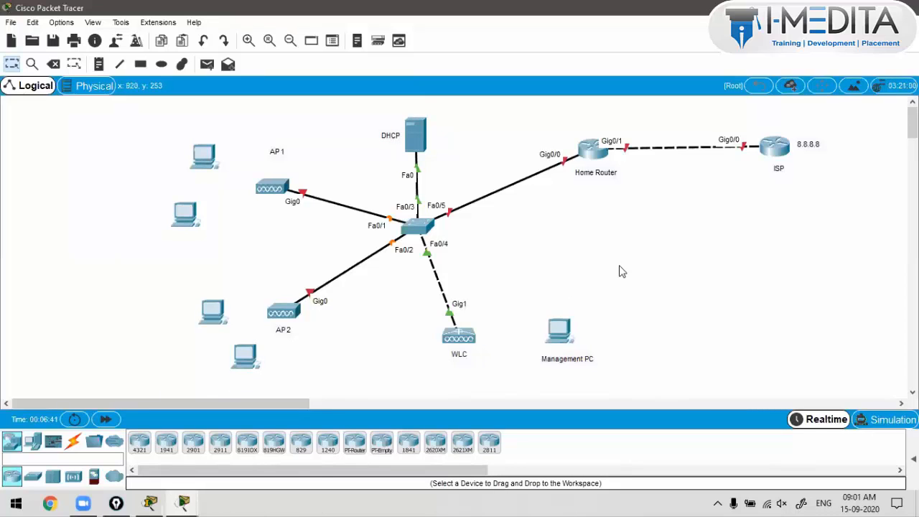
Step: Zoom in two steps and set the Management PC label directly under its icon
click(249, 41)
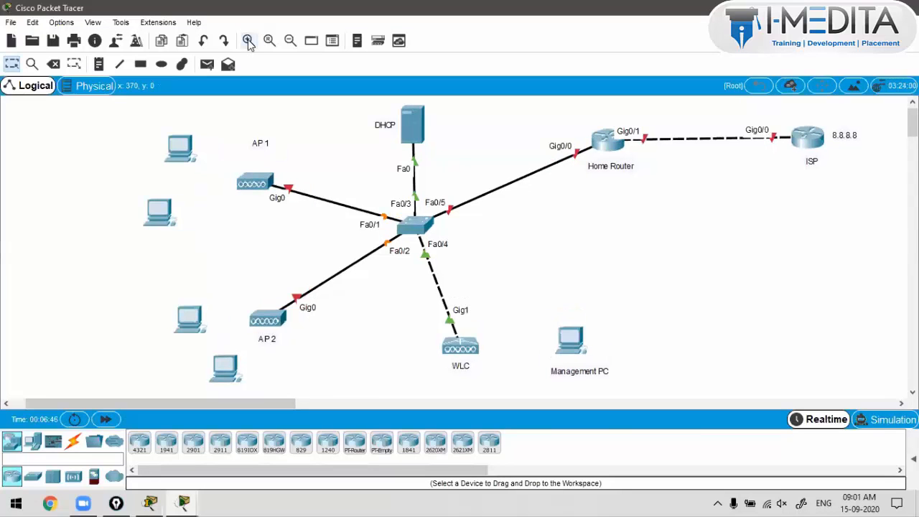
click(249, 42)
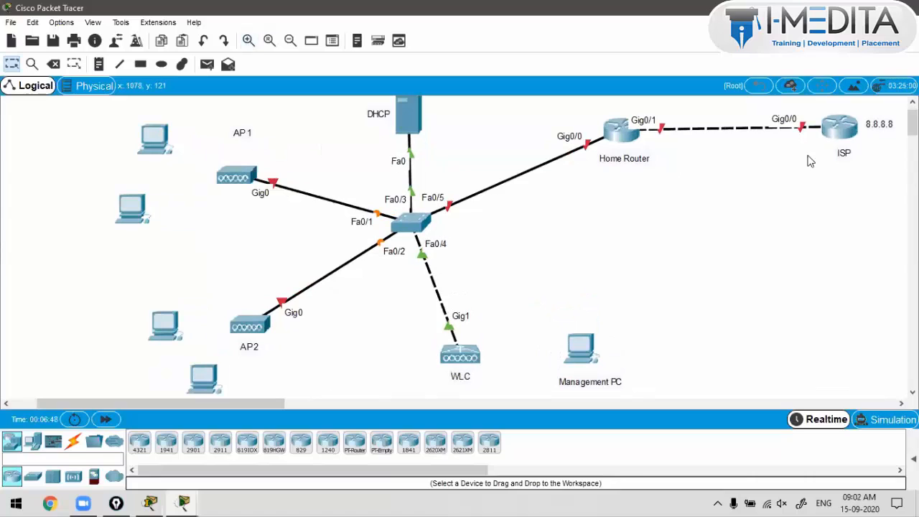
click(913, 102)
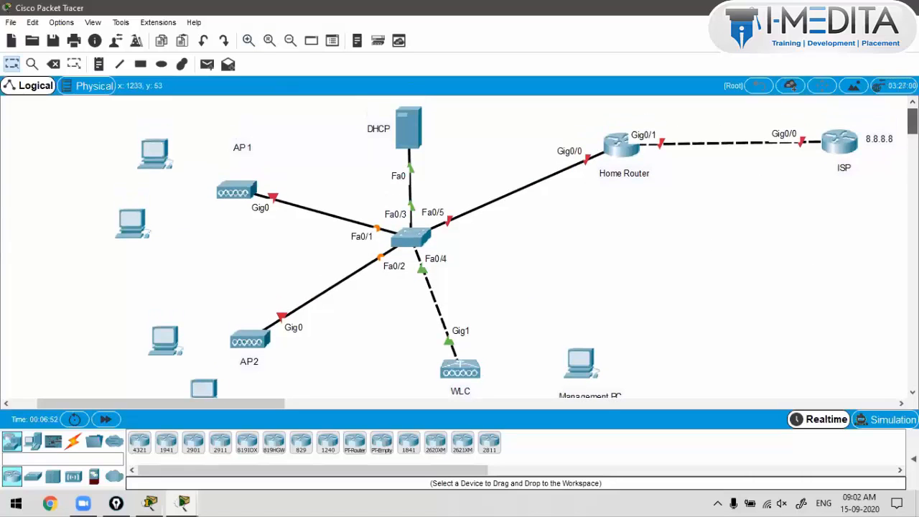
drag(913, 120, 913, 122)
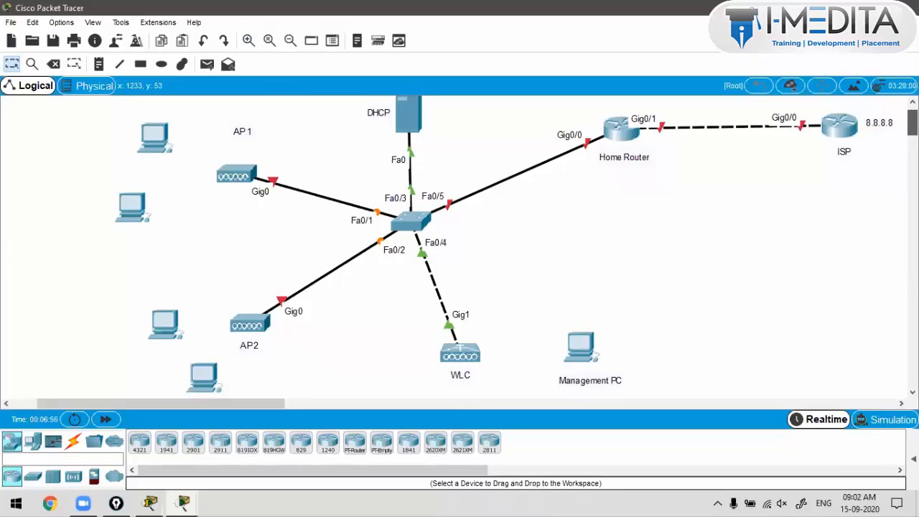
drag(913, 122, 913, 119)
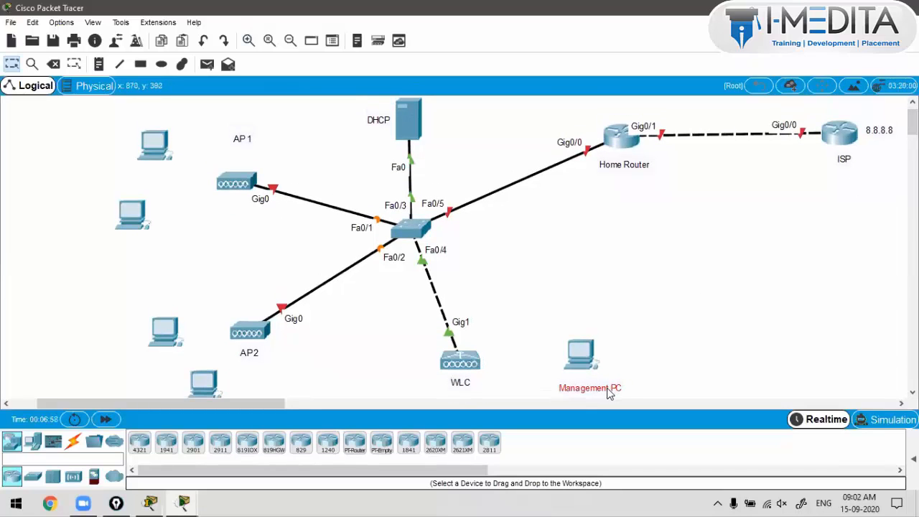
drag(587, 353, 592, 357)
click(604, 302)
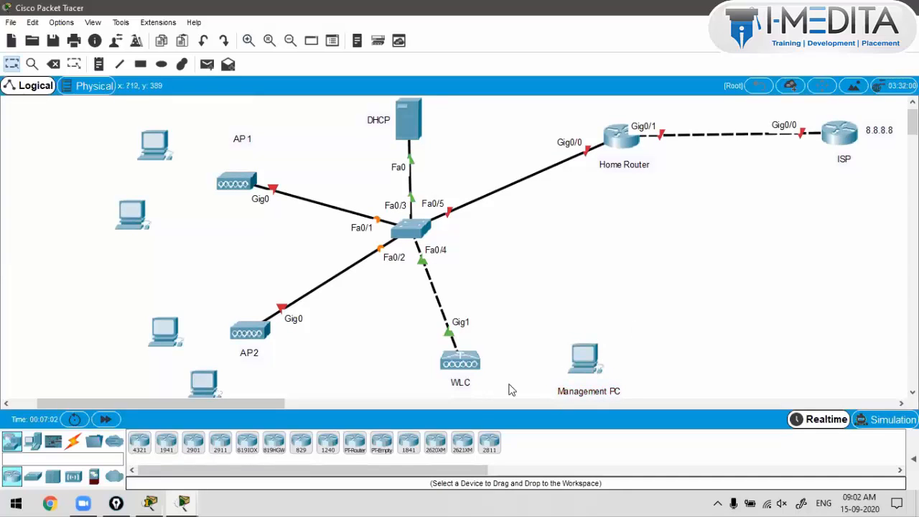
drag(565, 397, 566, 388)
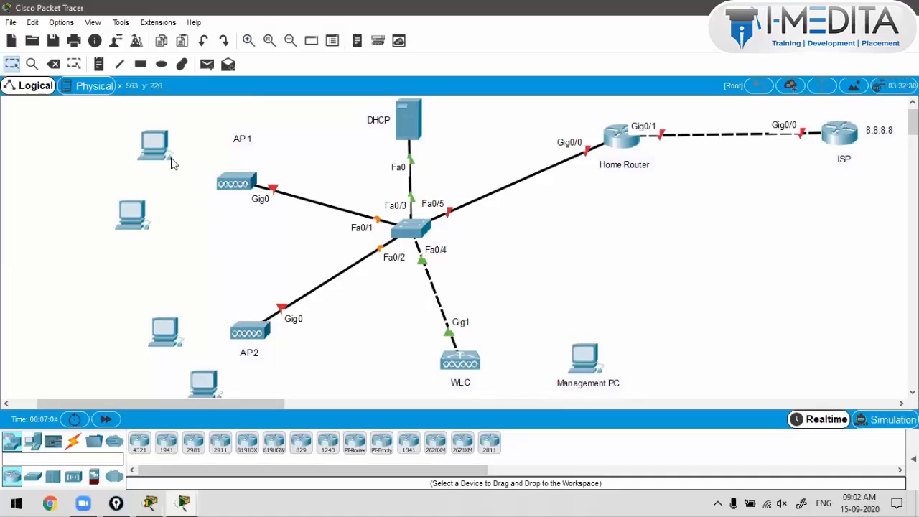
click(90, 23)
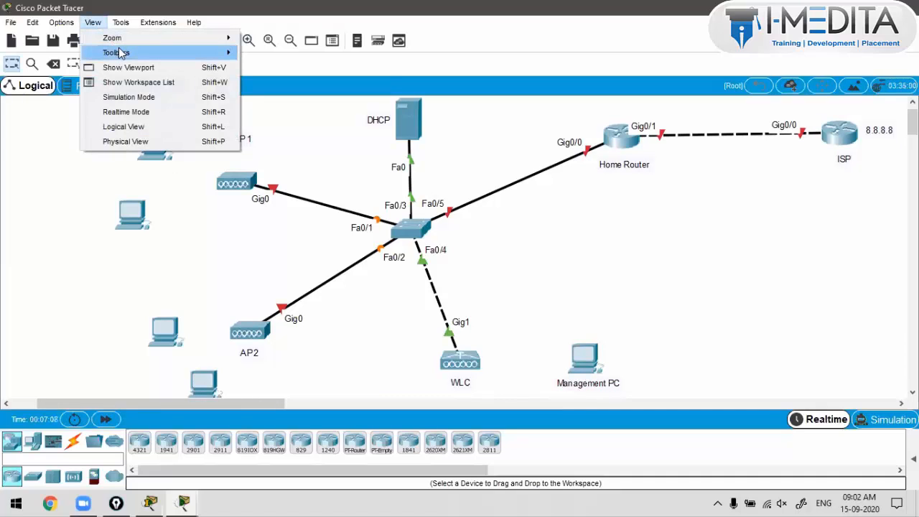
Step: Hide the Secondary Toolbar, then toggle the bottom device toolbar off and back on
mouse_move(122, 53)
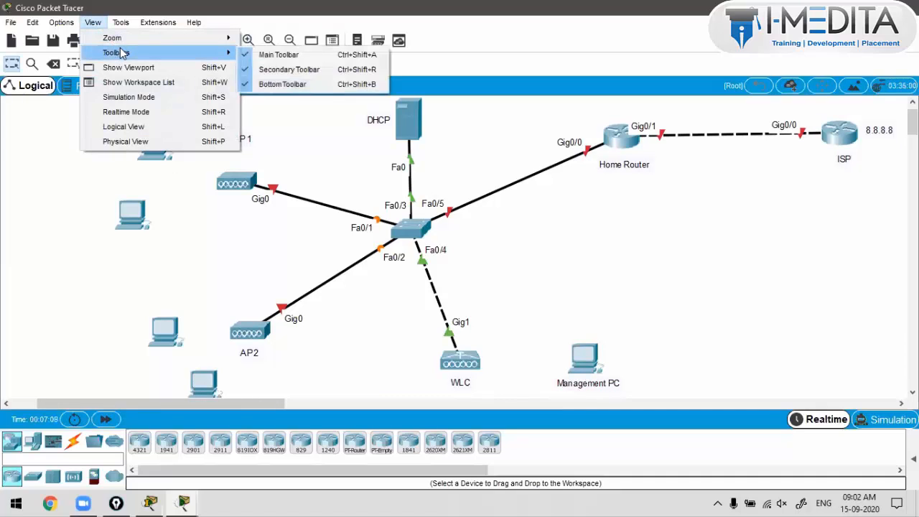
click(273, 70)
click(60, 24)
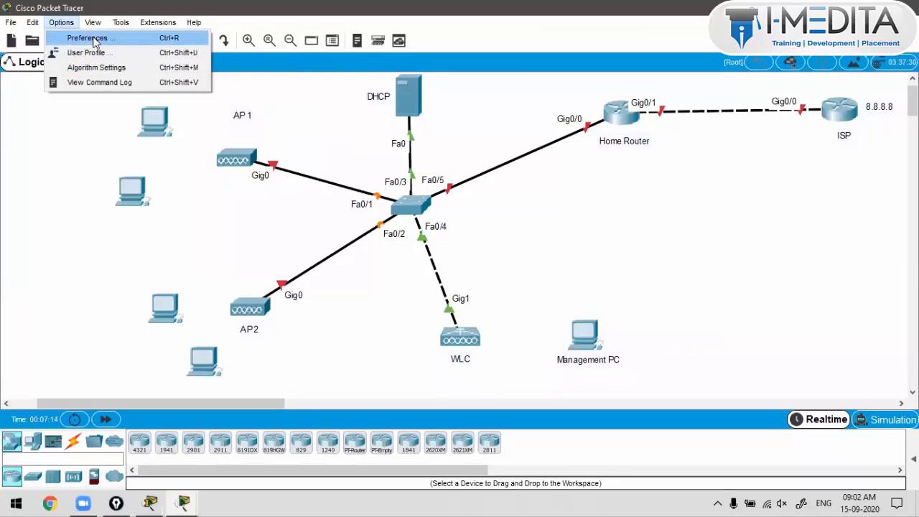
mouse_move(92, 23)
mouse_move(206, 53)
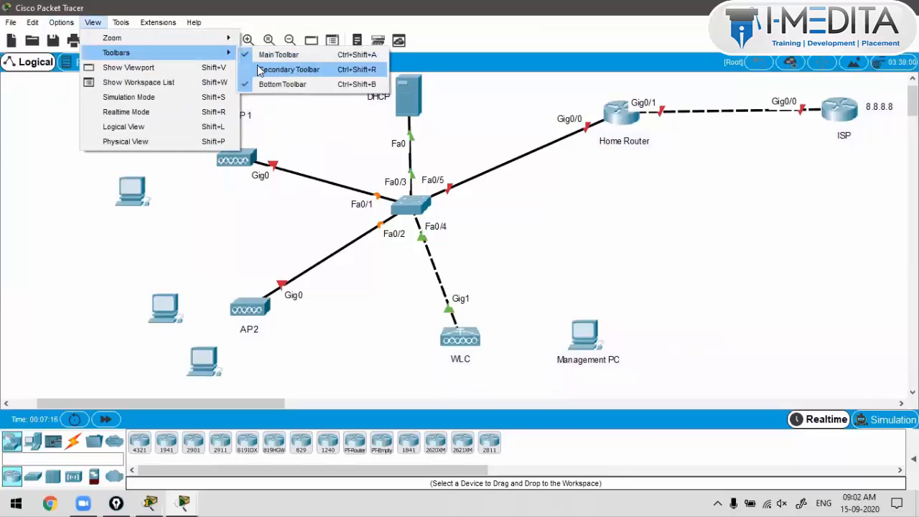
click(266, 85)
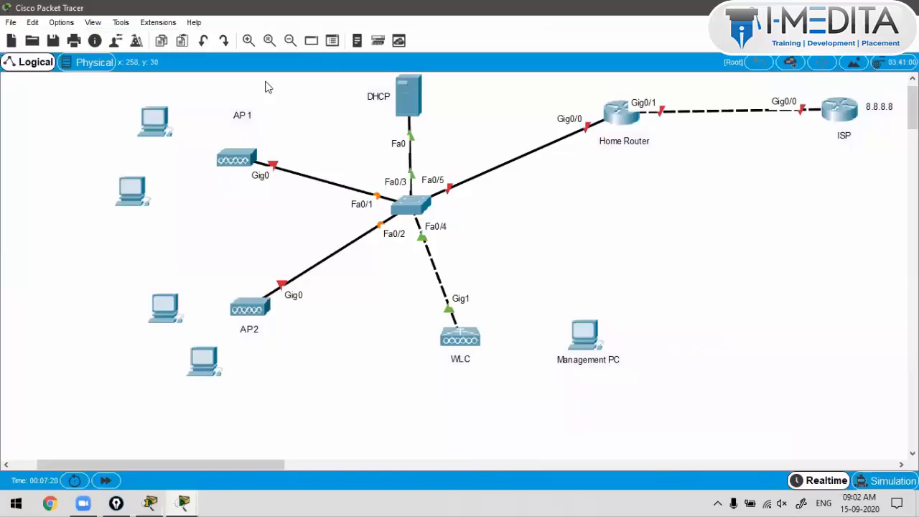
click(93, 23)
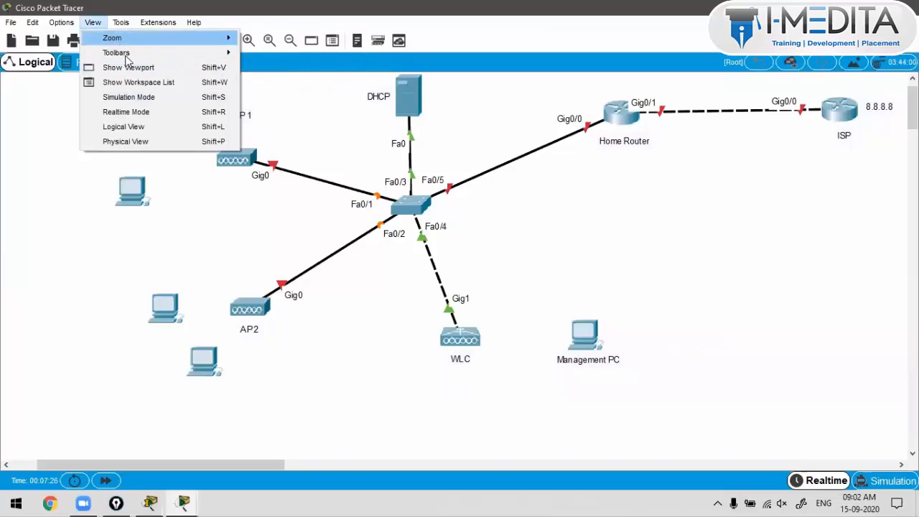
mouse_move(130, 58)
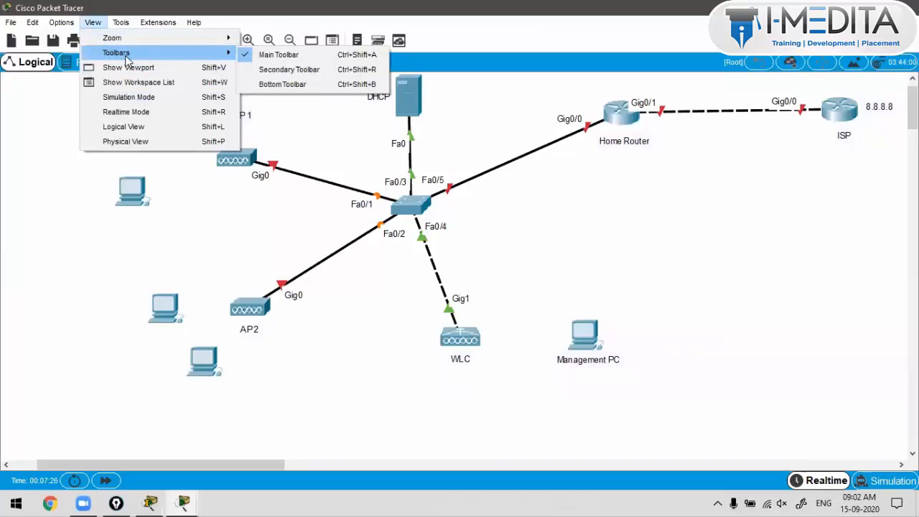
click(262, 85)
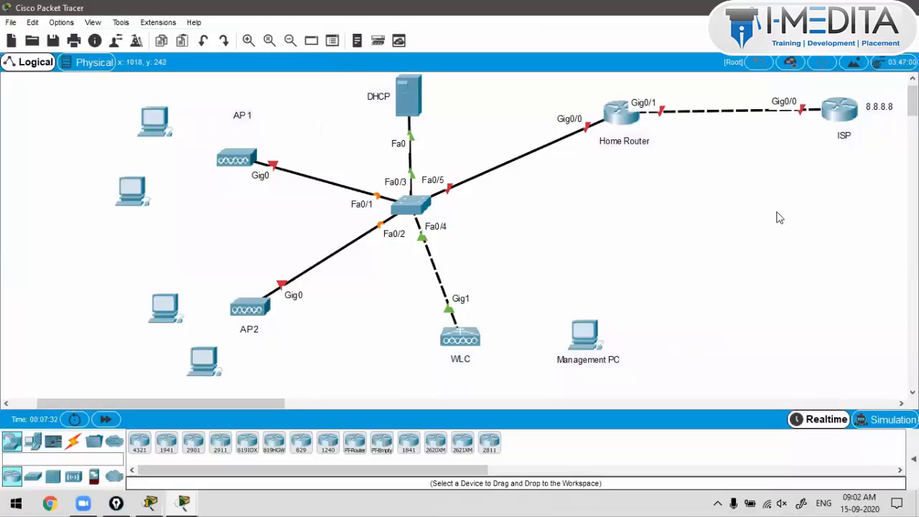
Step: Zoom in and nudge the two lower-left PCs slightly upward toward AP 2
click(249, 40)
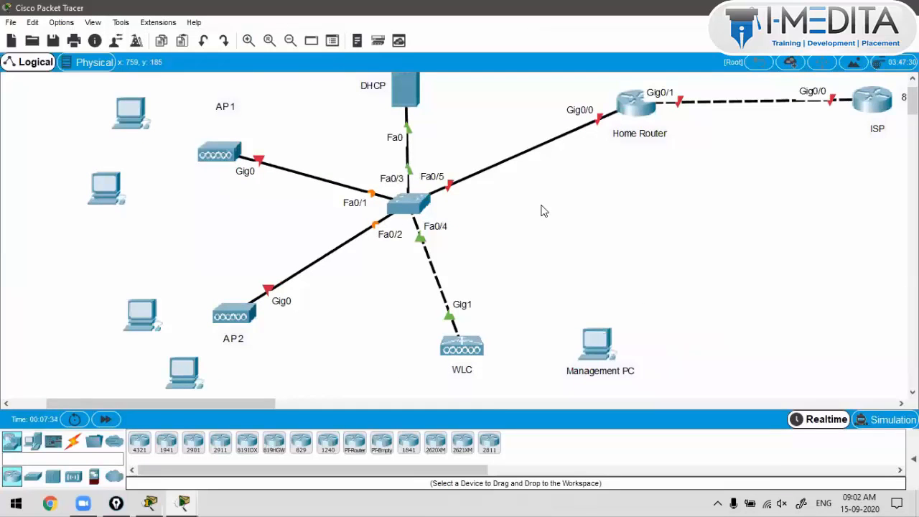
scroll(542, 210, up, 1)
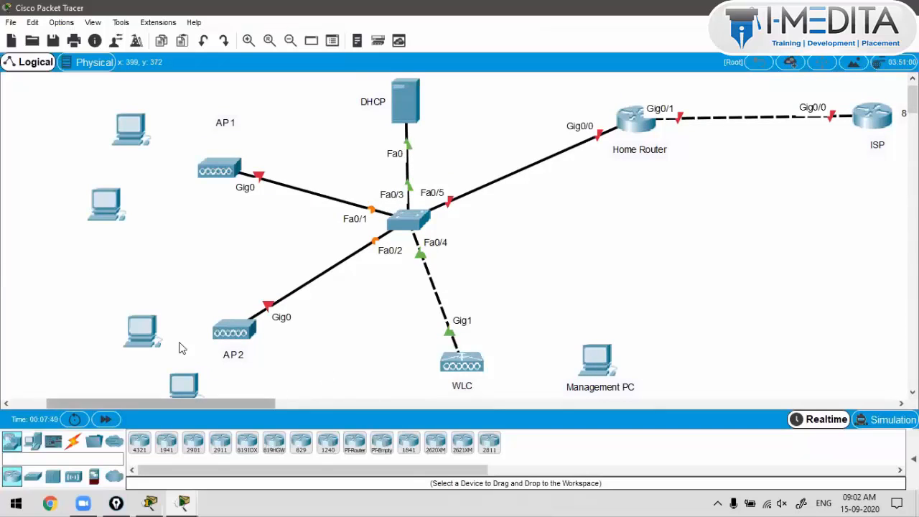
drag(152, 334, 148, 322)
drag(187, 382, 182, 375)
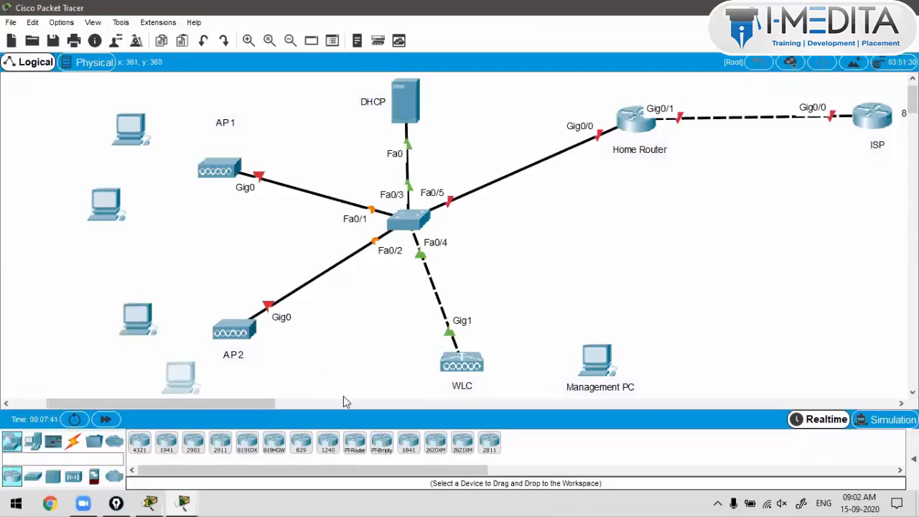
click(601, 368)
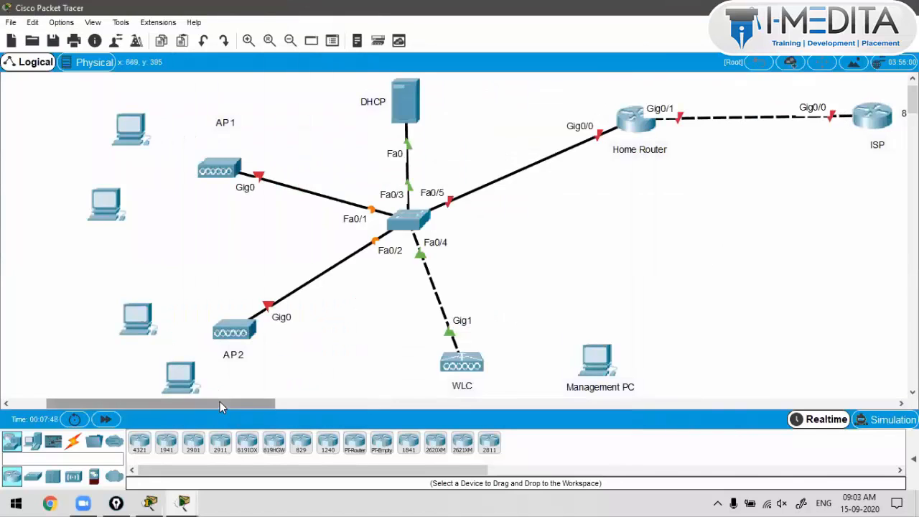
drag(220, 401, 230, 405)
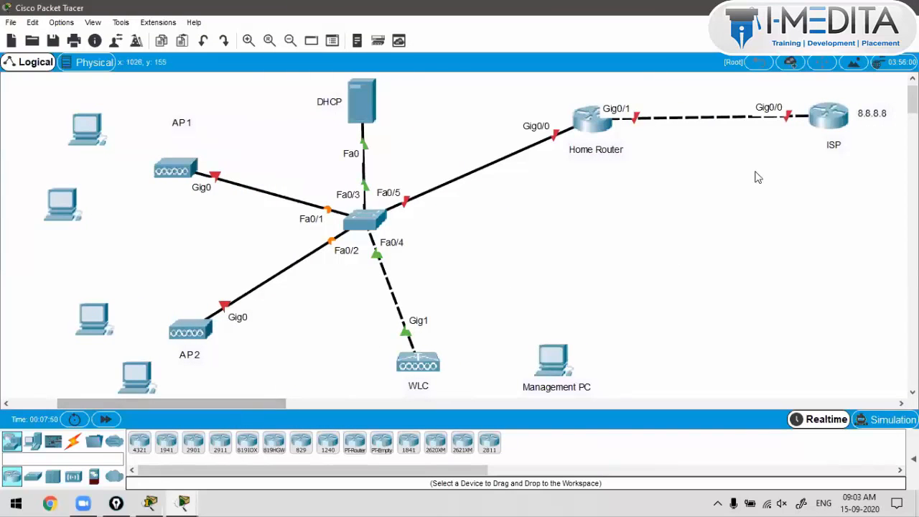
Step: Bring up and then close the ISP router's device window, dismissing the command log popup
click(833, 120)
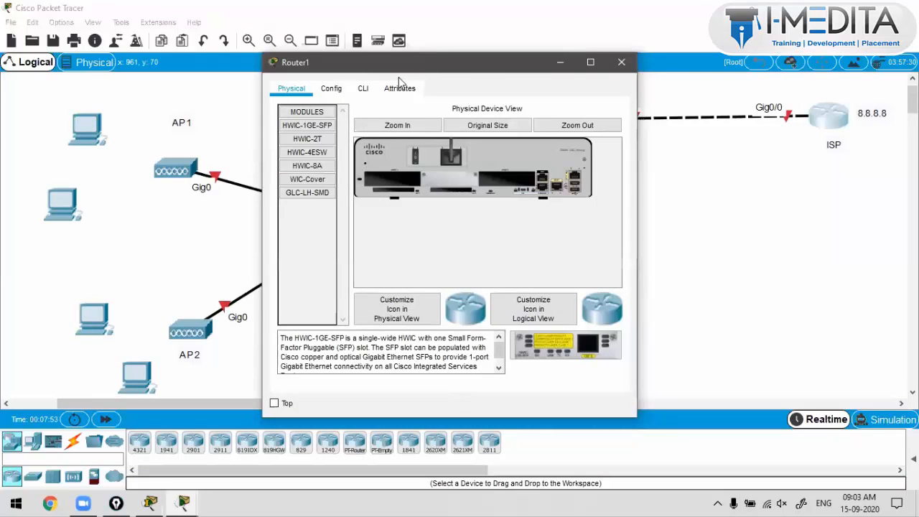
click(357, 41)
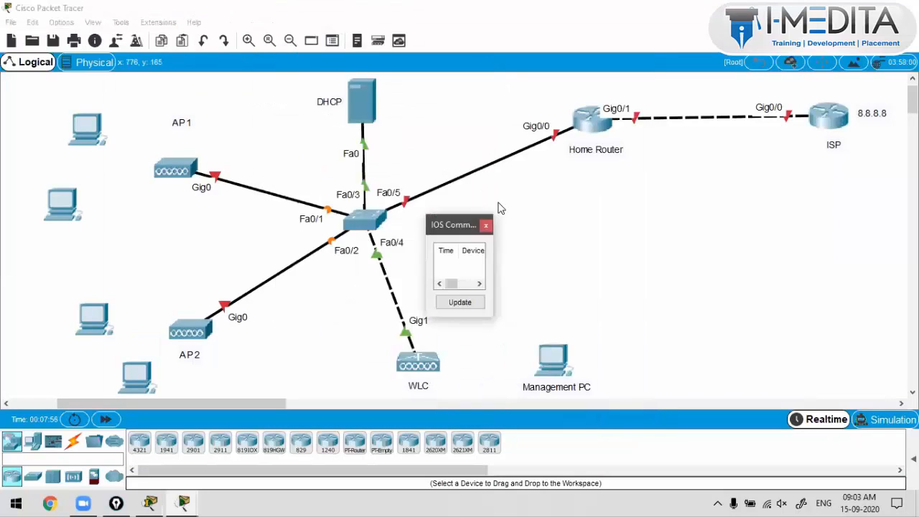
click(486, 226)
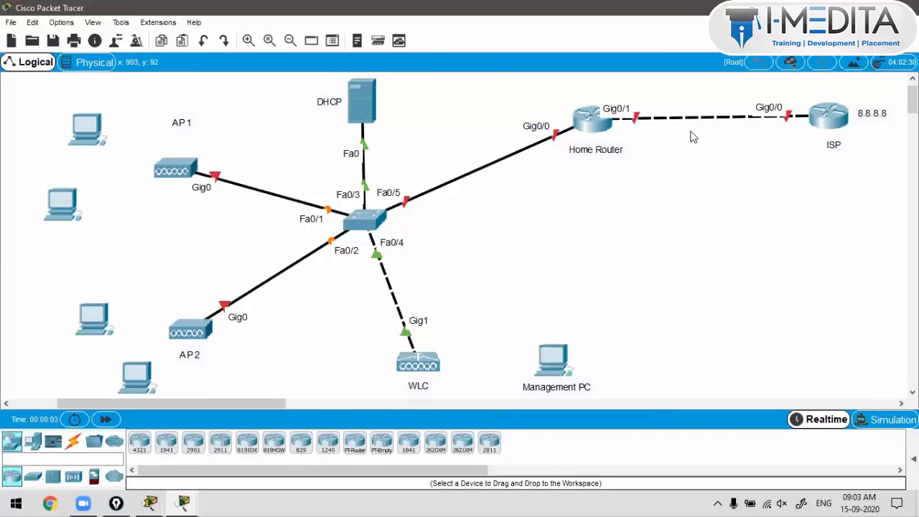
drag(661, 91, 712, 157)
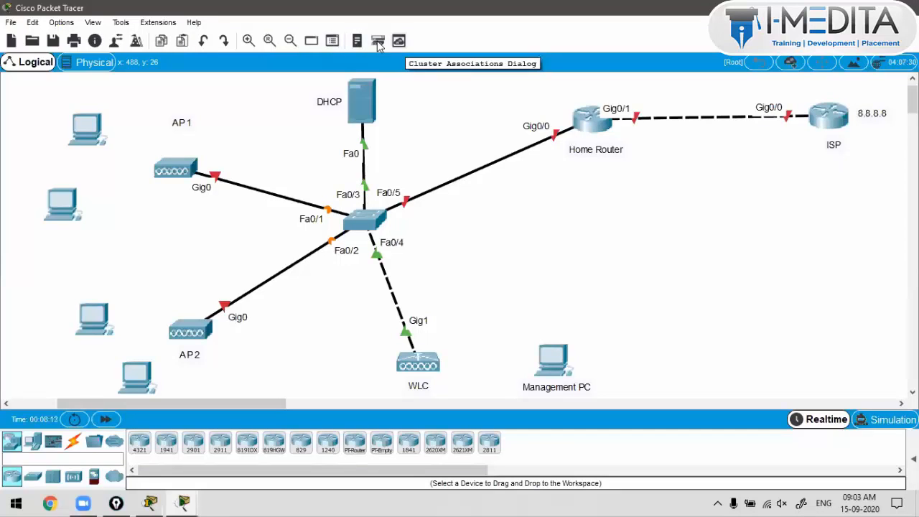
Step: Turn the Secondary Toolbar back on via View > Toolbars to get the note and drawing tools
click(11, 22)
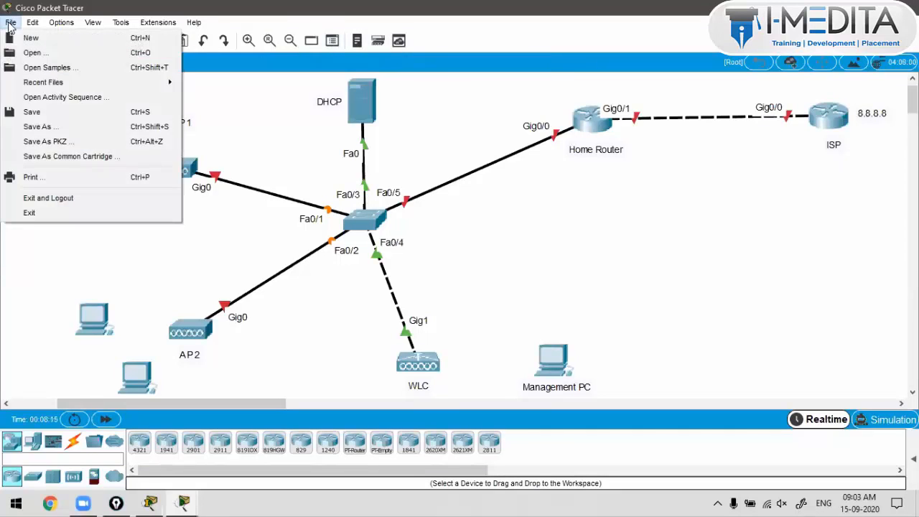
mouse_move(62, 25)
mouse_move(92, 23)
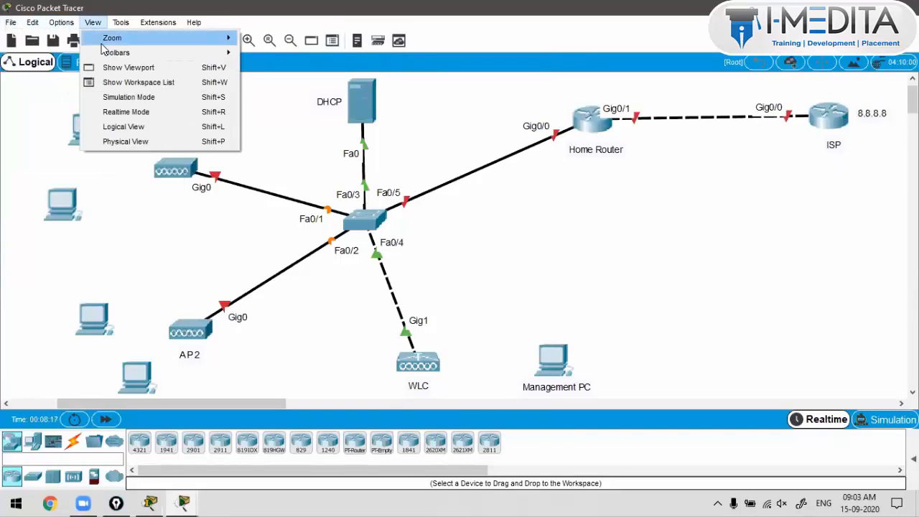
mouse_move(108, 55)
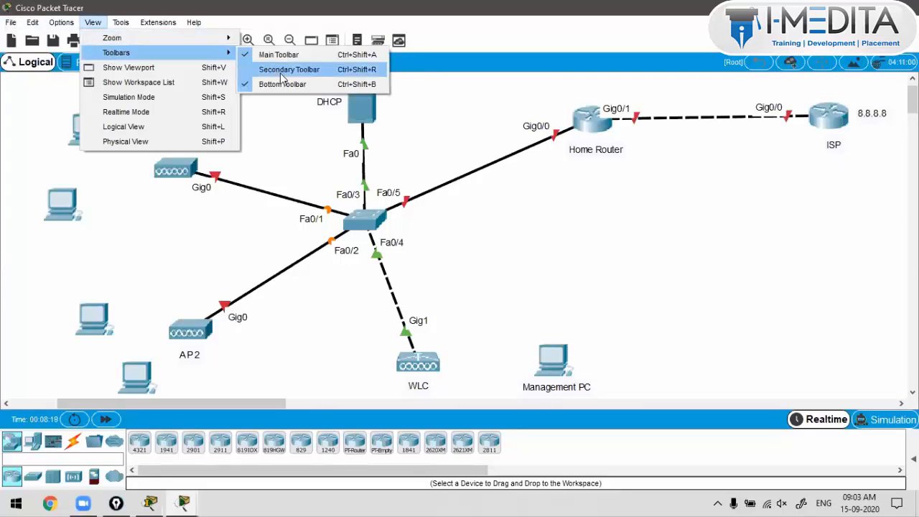
click(282, 70)
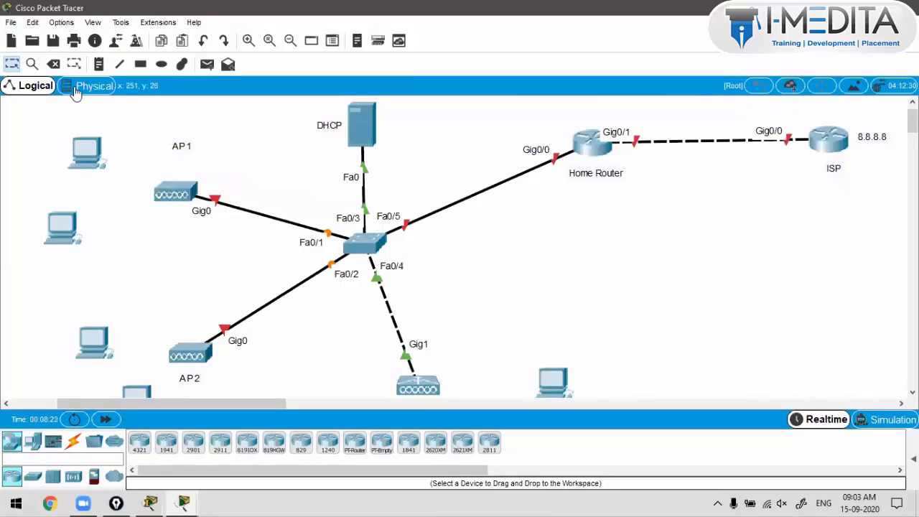
Step: Add a '100.1.1.0 /24' note beside the Home Router–ISP link
click(99, 64)
click(662, 156)
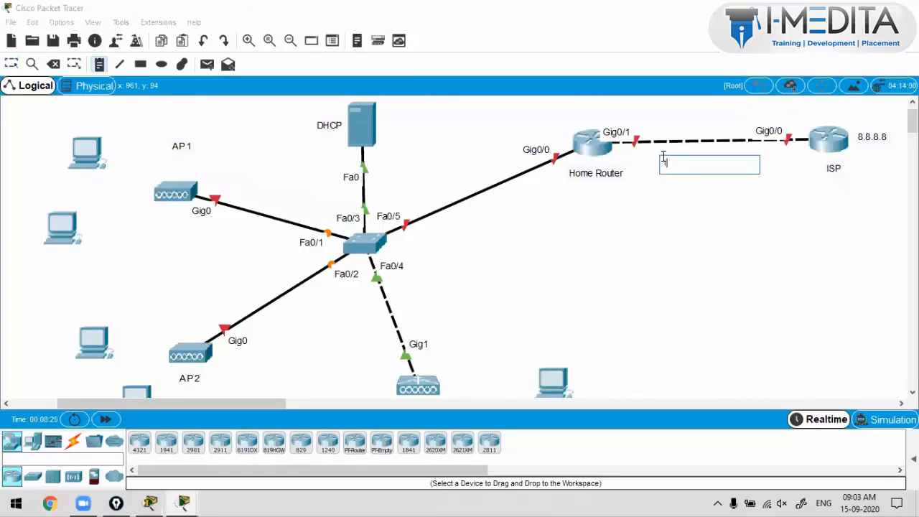
text(100.1.1.0)
key(BackSpace)
key(BackSpace)
click(452, 246)
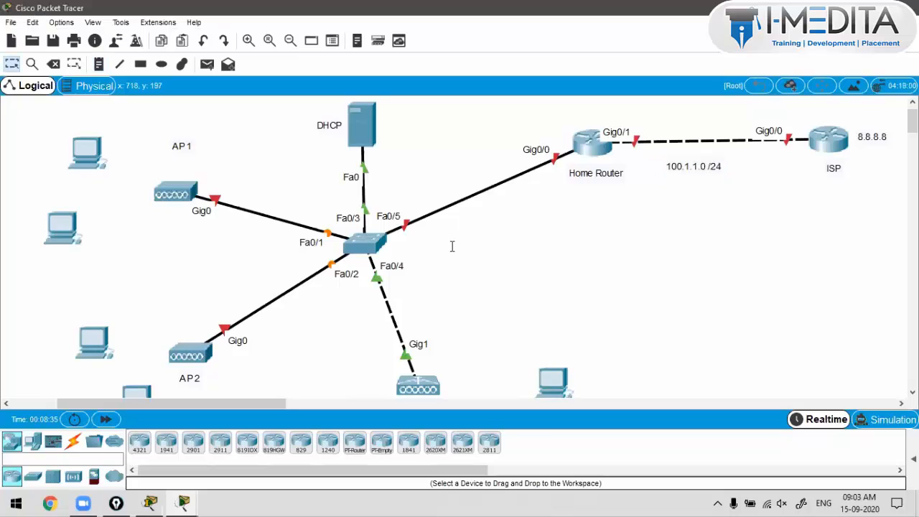
Step: Add a '172.16.1.0 /24' note beside the switch LAN, correcting the mistyped 192.168.1.0 text
click(100, 64)
click(426, 245)
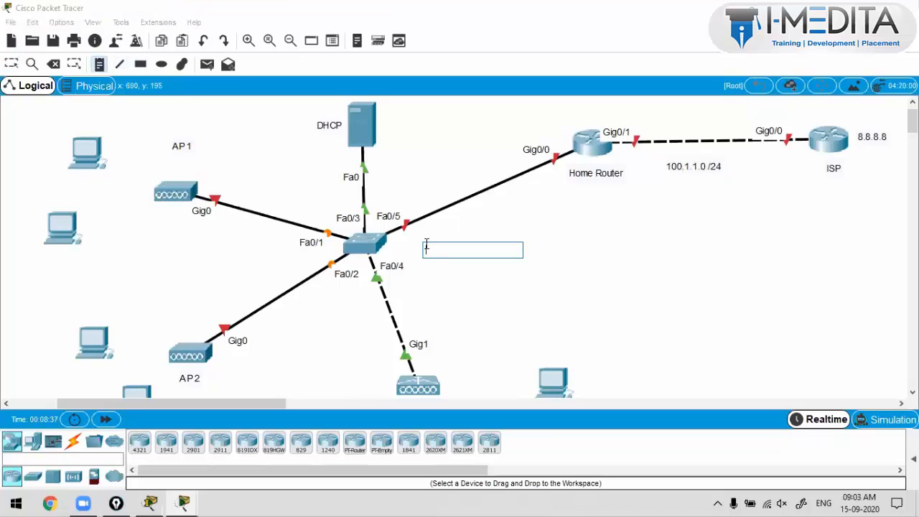
text(192.168.)
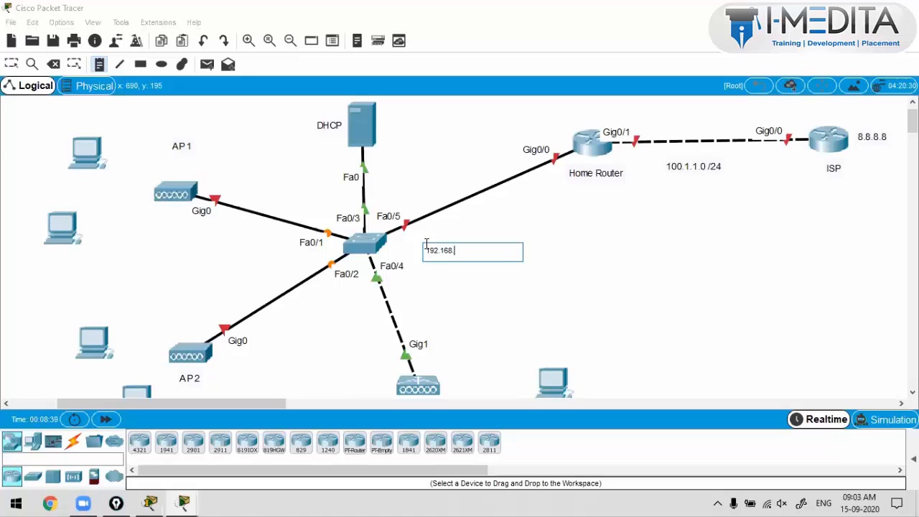
text(1.0 /23)
key(ctrl+a)
text(172.16.1.0 /24)
click(513, 228)
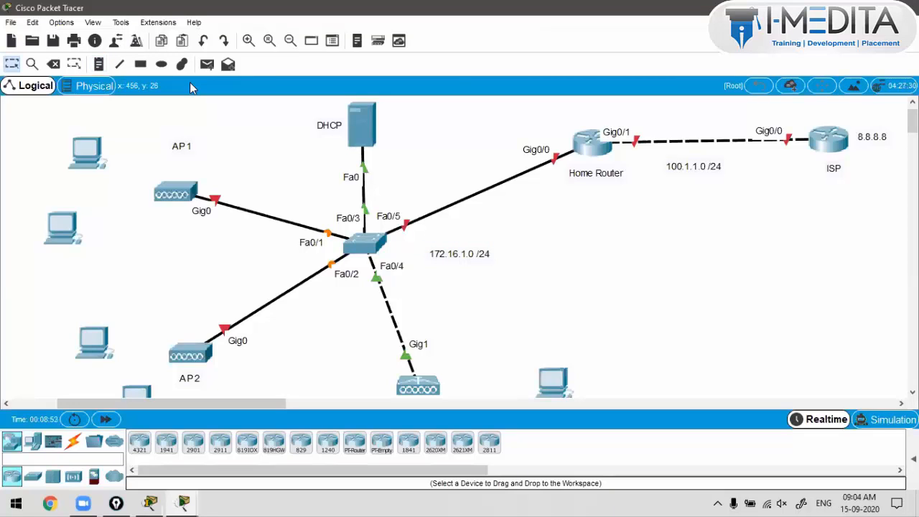
Step: Hide the bottom device toolbar, enlarge the topology view, and bring up the ISP router
click(61, 22)
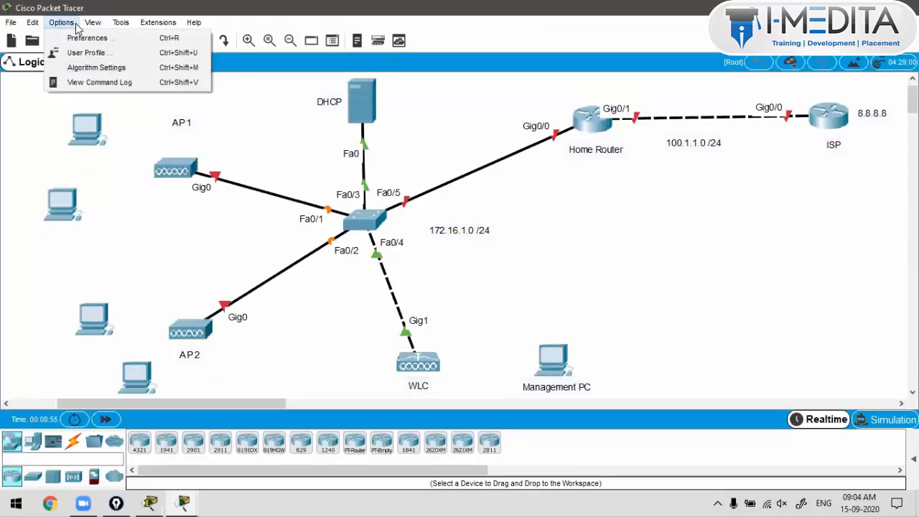
mouse_move(102, 54)
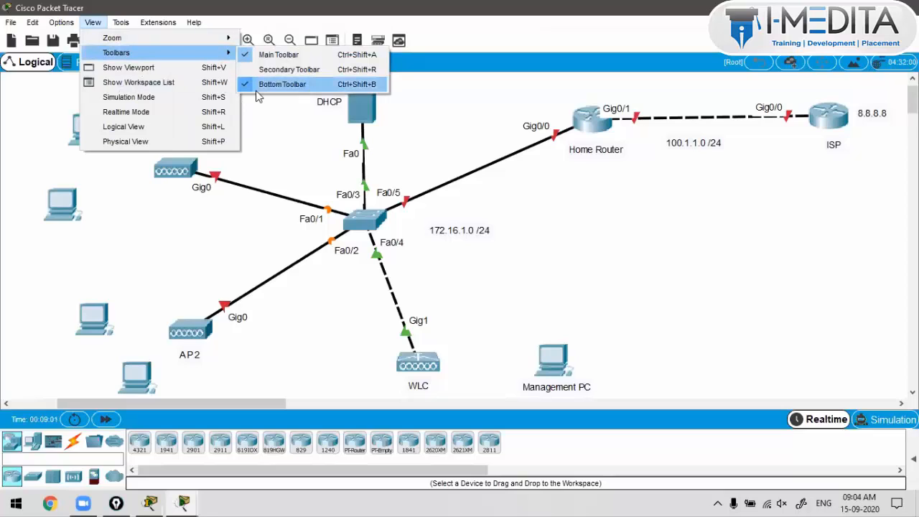
click(281, 84)
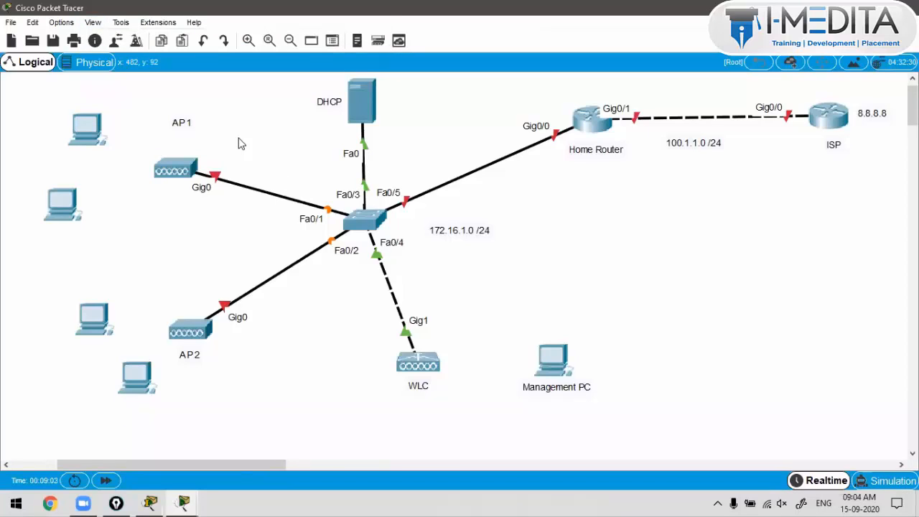
scroll(257, 126, up, 1)
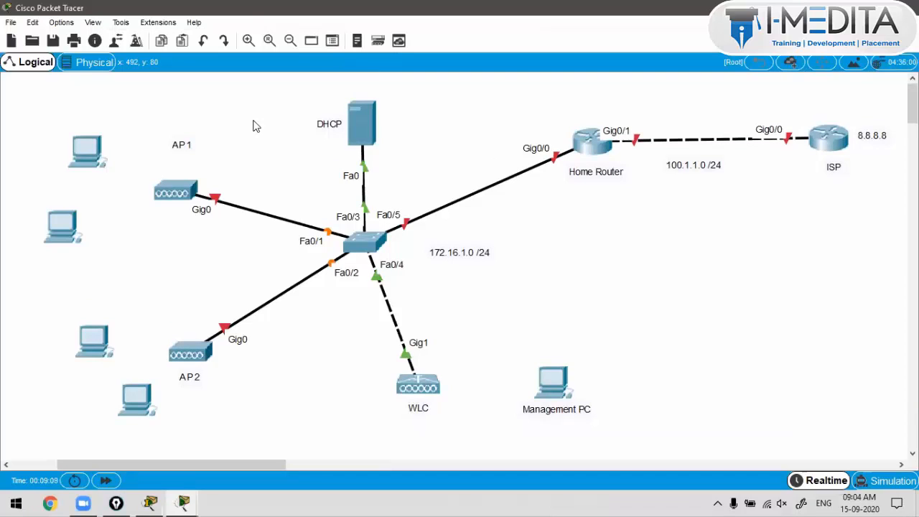
click(248, 41)
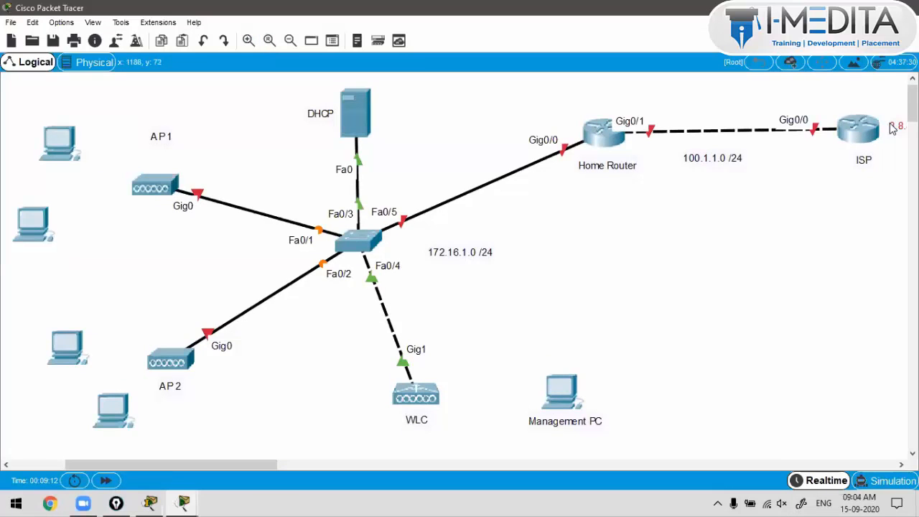
click(858, 128)
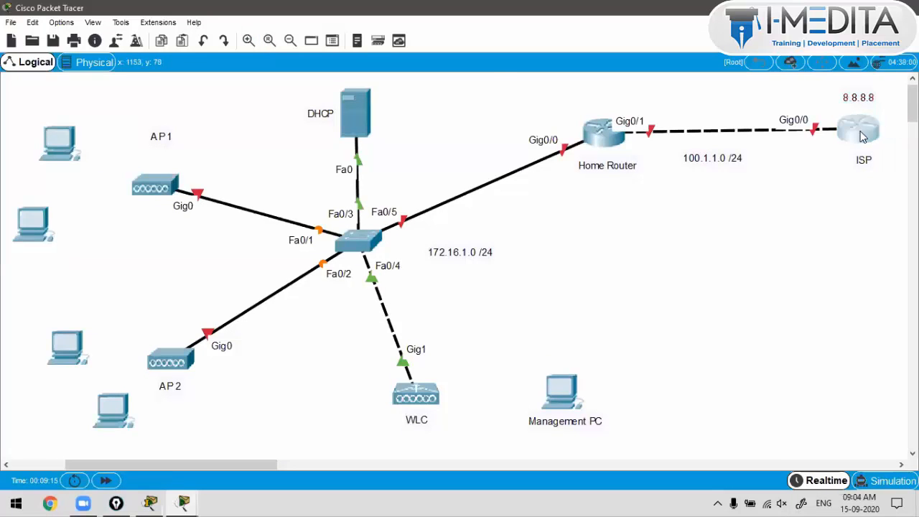
Step: In the router CLI, skip initial setup, set hostname ISP, and save the configuration
click(210, 109)
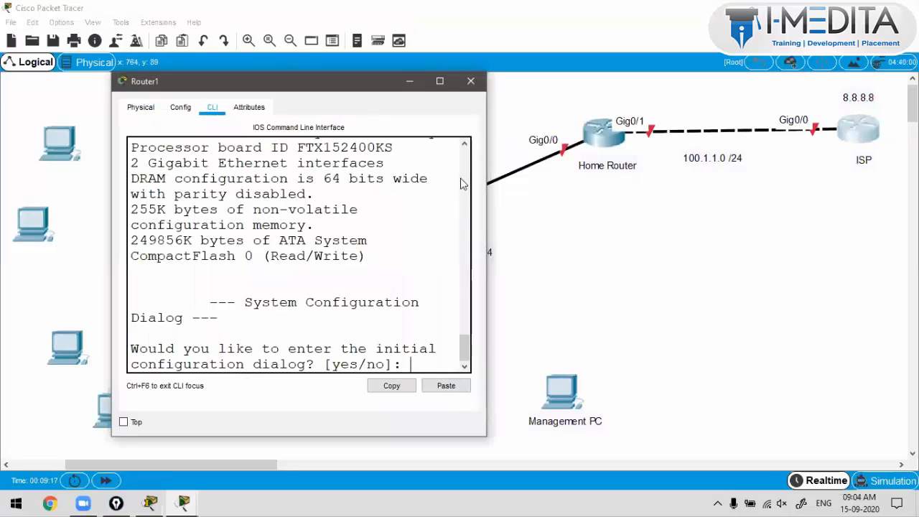
text(no)
key(Return)
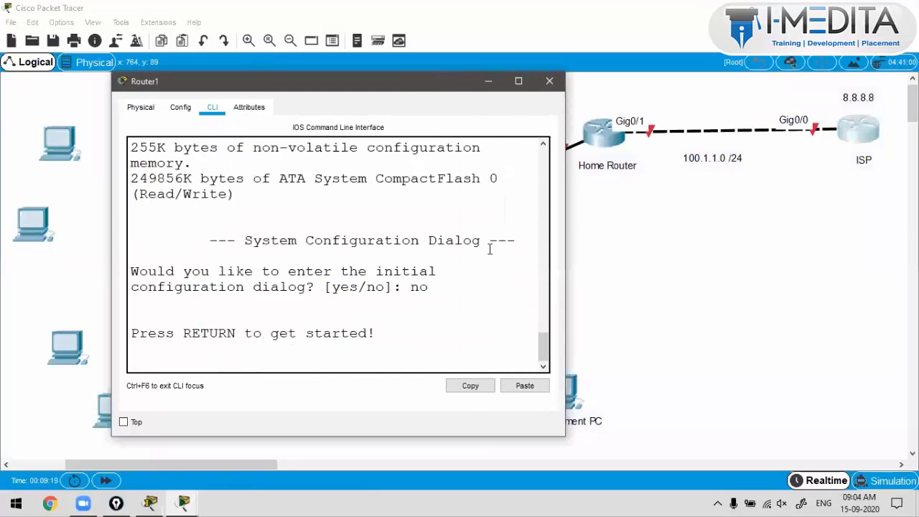
key(Return)
text(enable)
key(Return)
text(conf)
key(Tab)
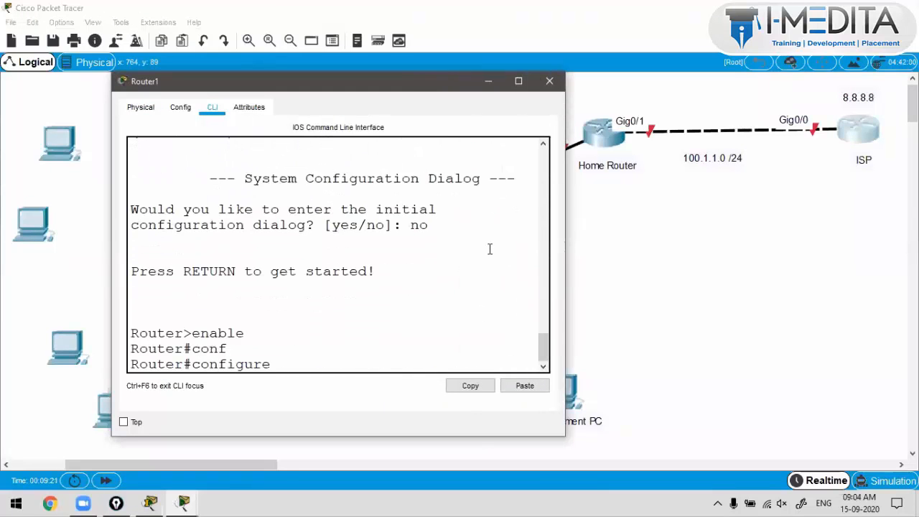
text(t)
key(Tab)
key(Return)
text(ho)
key(Tab)
text(IS)
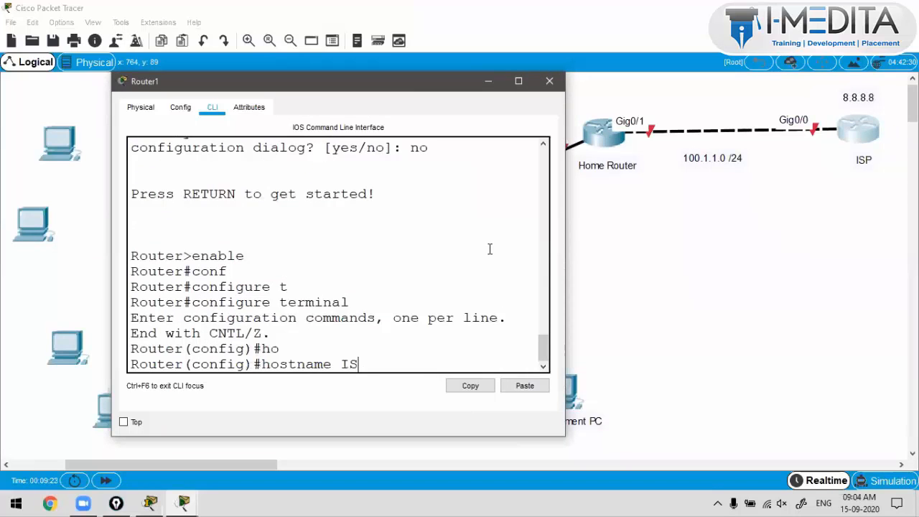
text(P)
key(Return)
key(Return)
key(Return)
text(do wr)
key(Return)
key(Return)
key(Return)
key(Return)
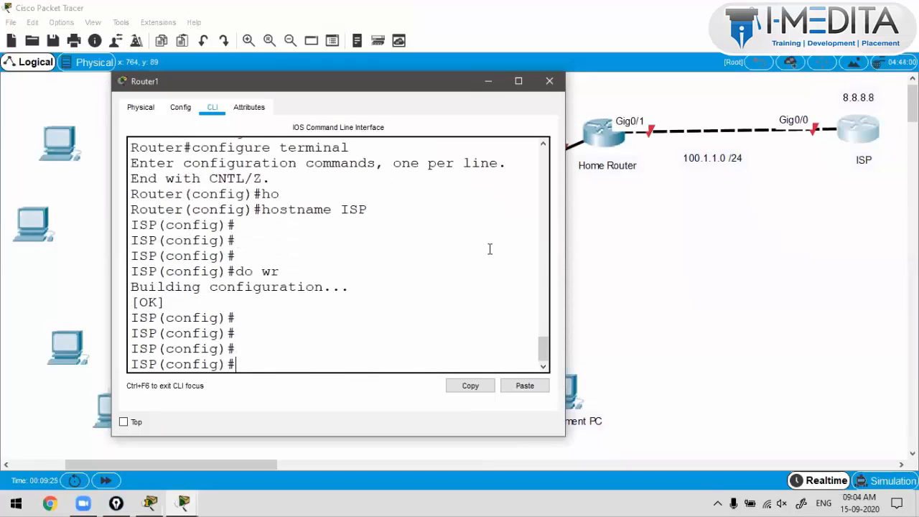
key(Return)
key(Return)
key(Return)
key(Return)
key(Return)
key(Return)
key(Return)
key(Return)
key(Return)
key(Return)
key(Return)
Step: Give G0/0 the address 100.1.1.2 255.255.255.0, enable it, and save with 'do wr'
text(int)
key(Tab)
text(g0/0)
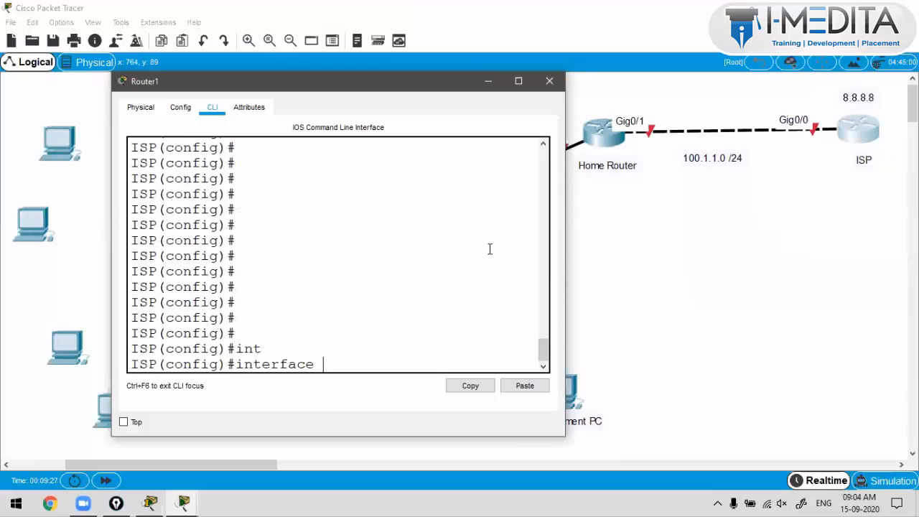
key(Return)
text(ip address)
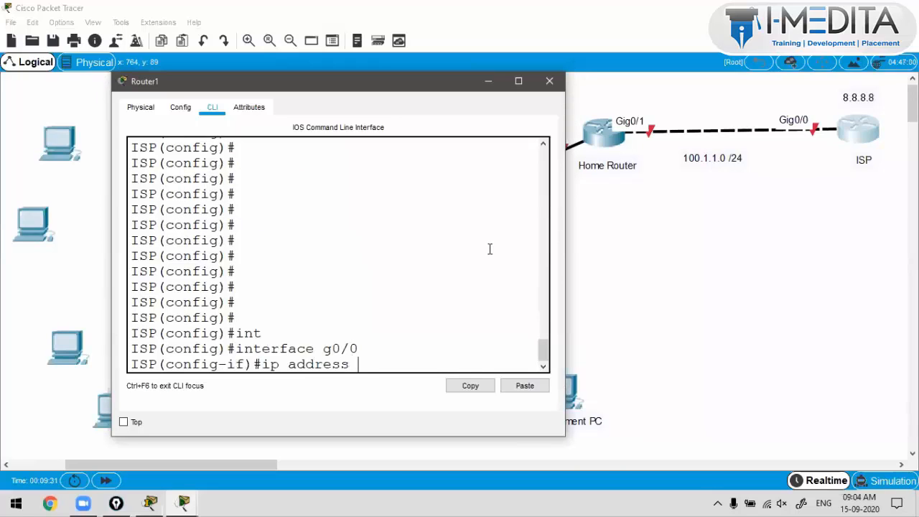
text( 100.1.1.2 255.255.255.0)
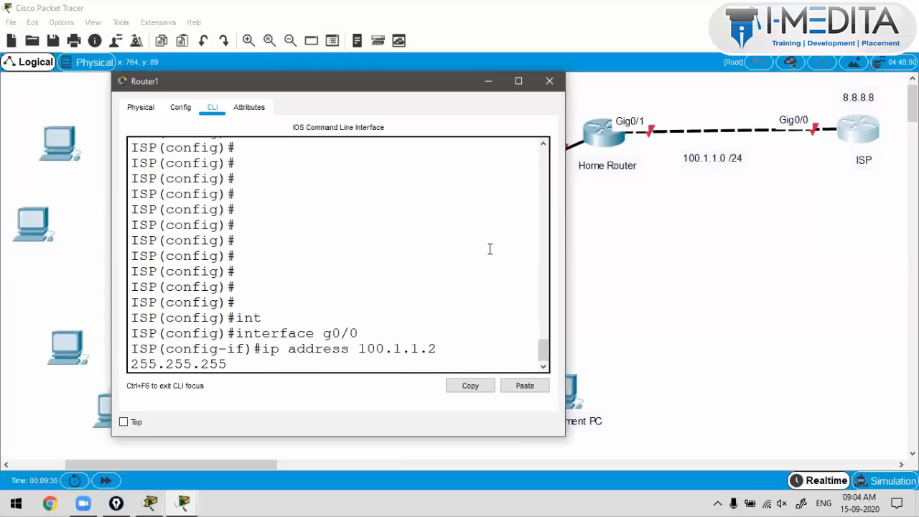
key(Return)
text(no shut)
key(Return)
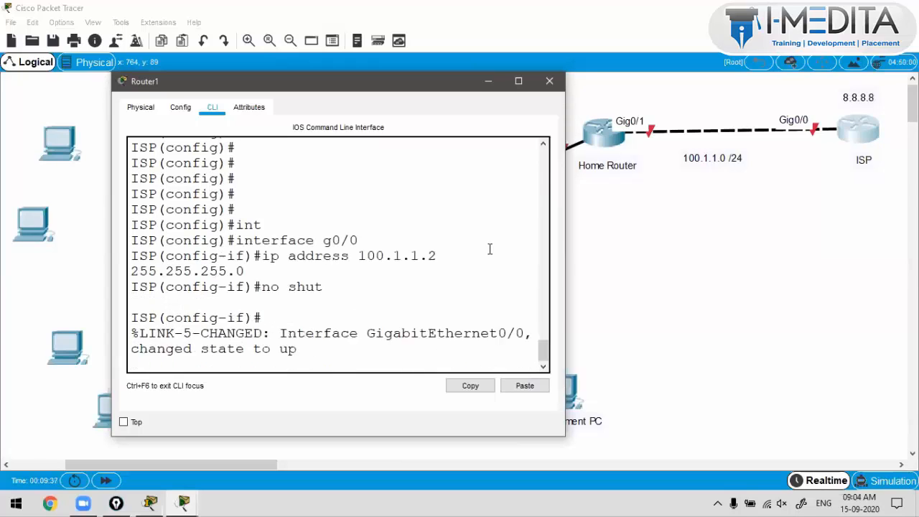
text(exit)
key(Return)
key(Return)
key(Return)
key(Return)
key(Return)
text(do wr)
key(Return)
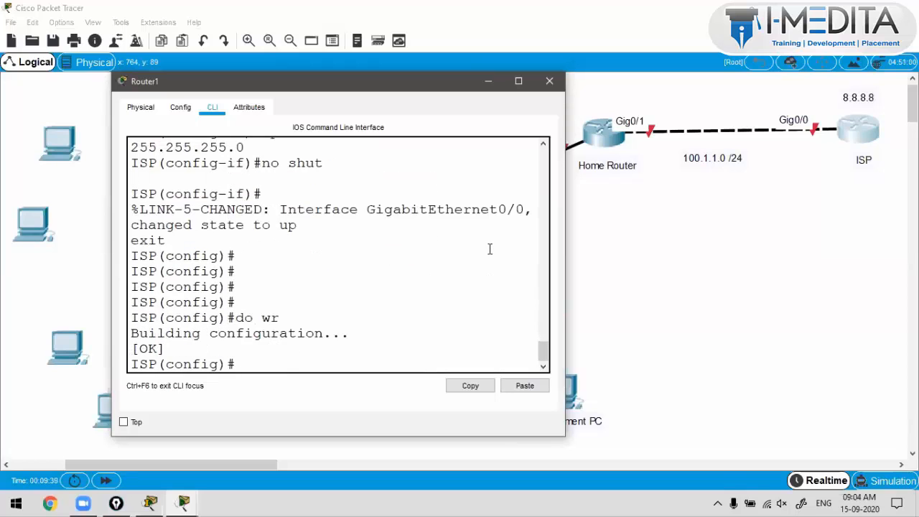
Step: Create Loopback1 with 8.8.8.8 255.255.255.0, enable it, and save with 'wr'
key(Return)
key(Return)
key(Return)
key(Return)
key(Return)
key(Return)
key(Return)
key(Return)
key(Return)
key(Return)
key(Return)
key(Return)
key(Return)
key(Return)
text(int lo1)
key(Return)
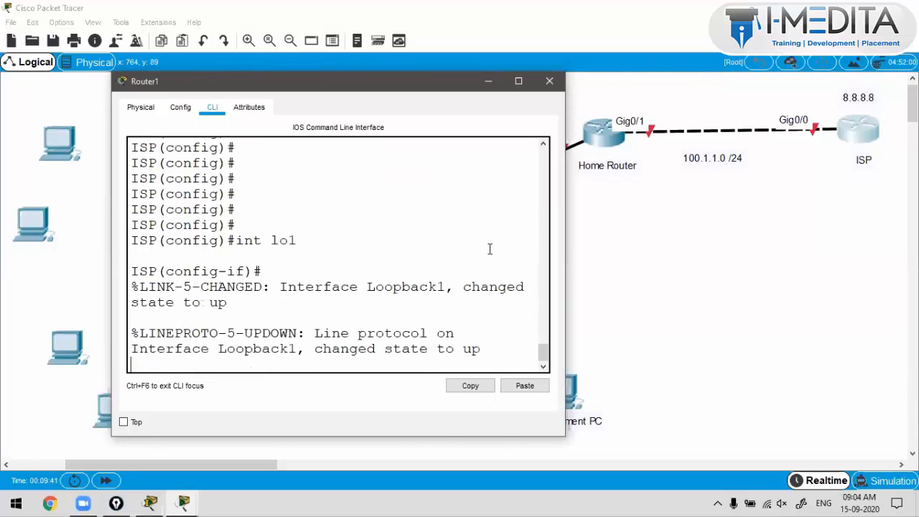
text(ip add)
key(Tab)
text(8.8)
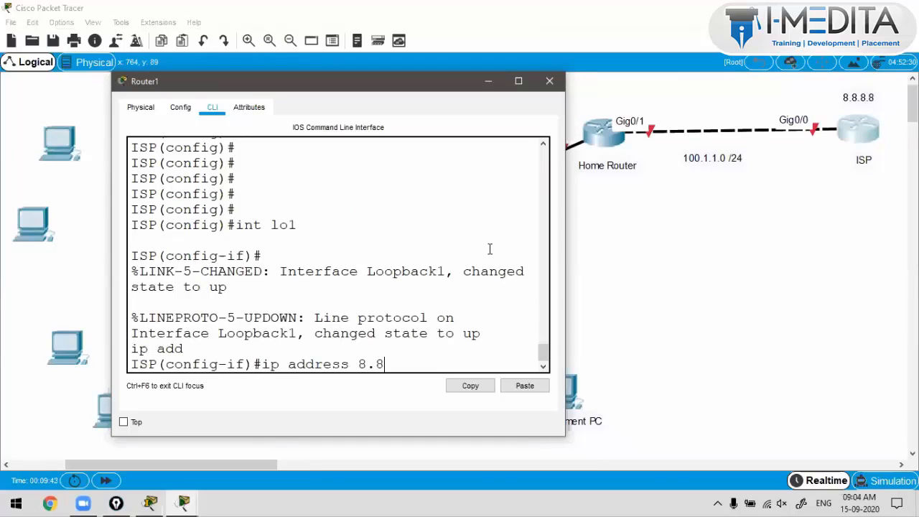
text(.8.8 255.255.255.0)
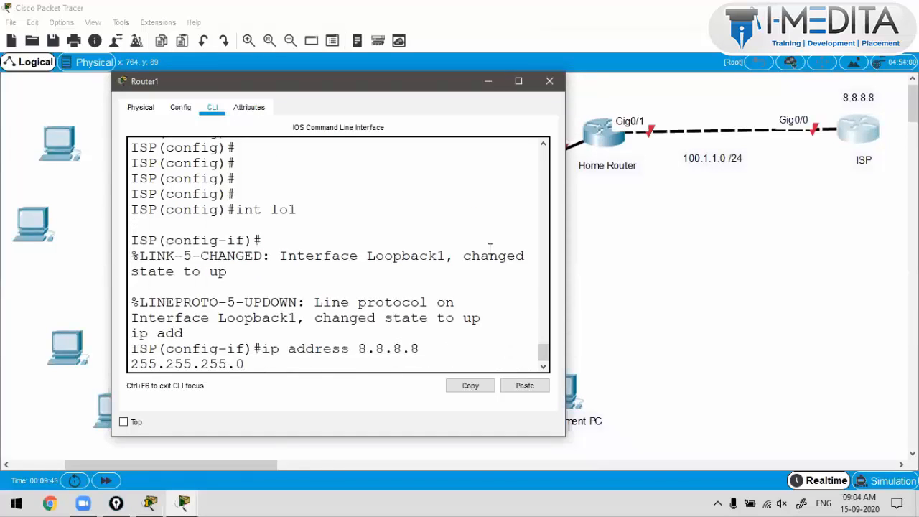
key(Return)
key(Return)
text(no shut)
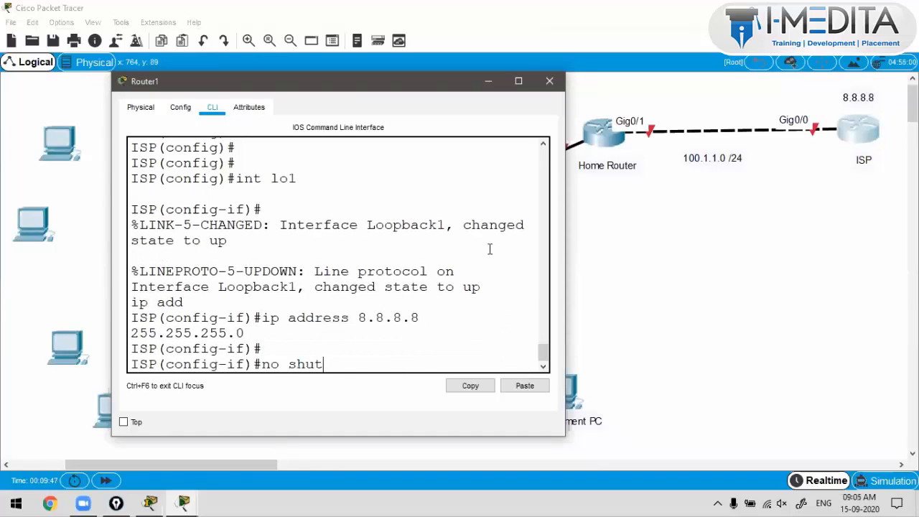
key(Return)
key(ctrl+z)
text(wr)
key(Return)
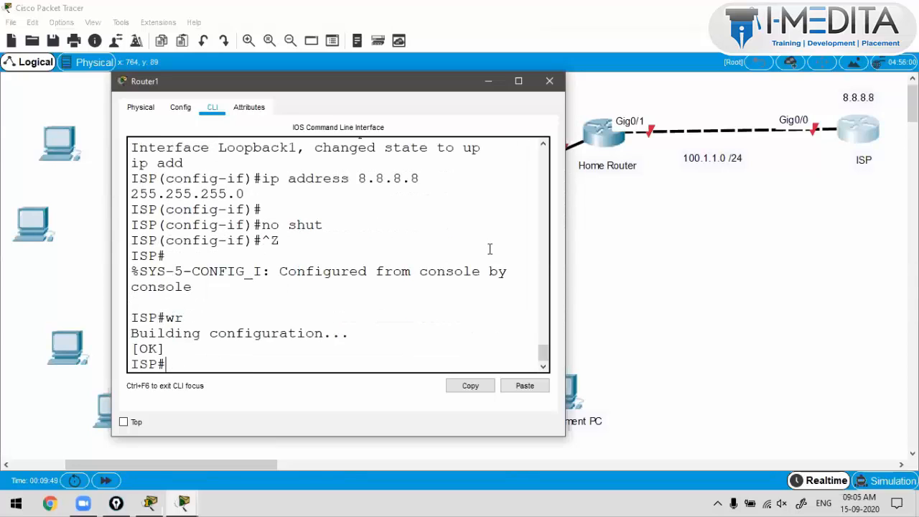
Step: Change the ISP canvas note to read '8.8.8.8 /24'
click(851, 98)
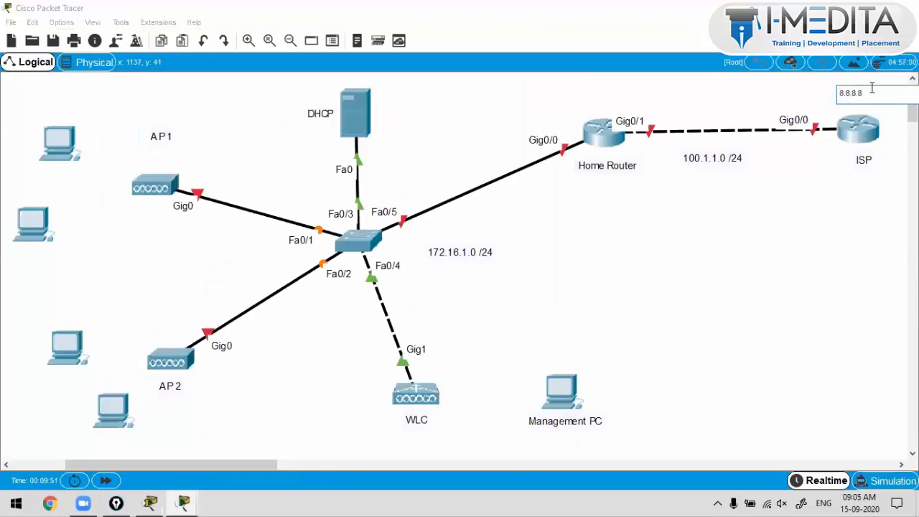
text(/24)
click(884, 310)
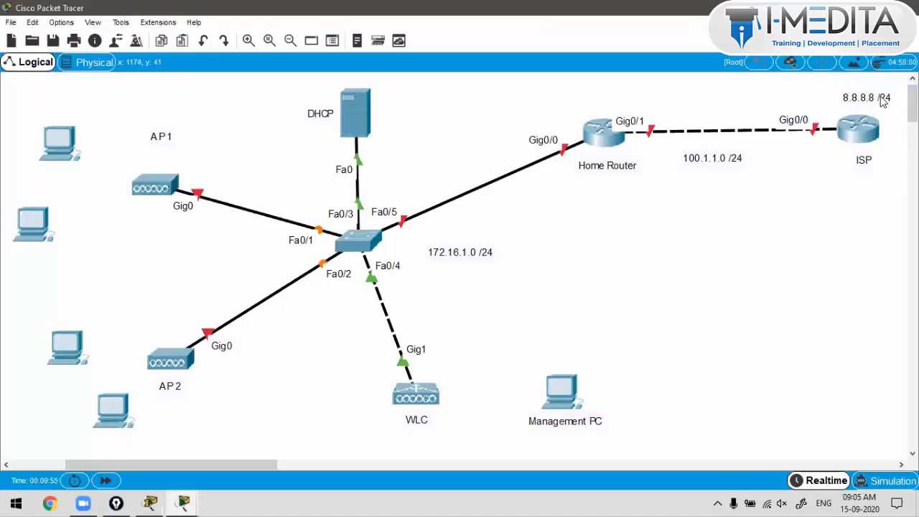
Step: Run 'sh ip int br' on ISP to confirm Loopback1 8.8.8.8 is up/up, then close the console
click(842, 141)
text(sh ip int br)
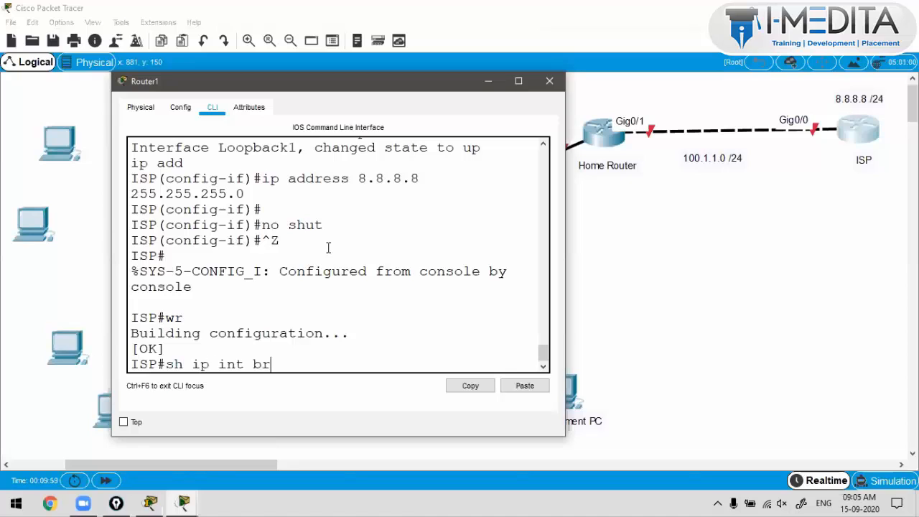
key(Return)
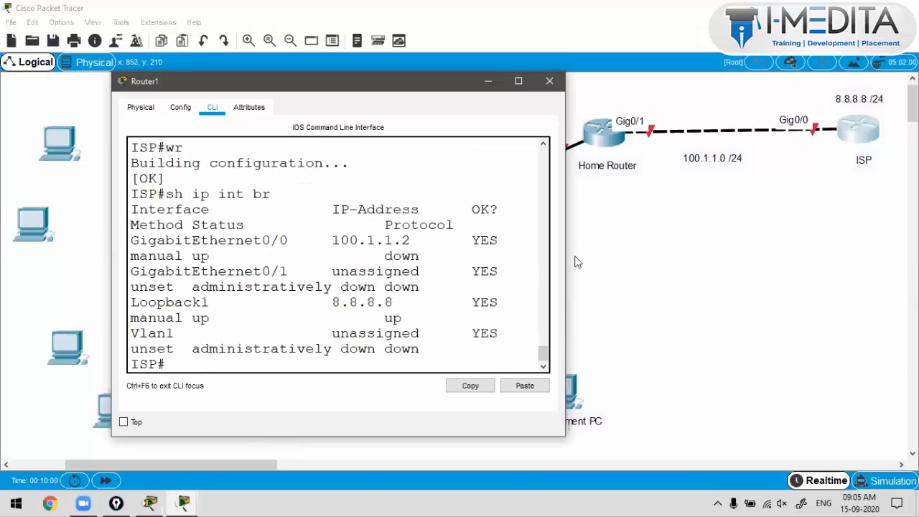
drag(569, 257, 803, 253)
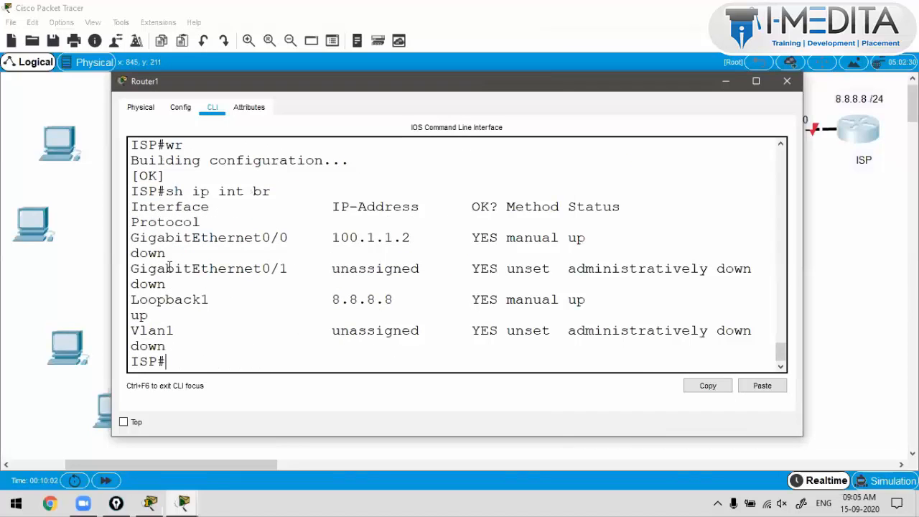
drag(113, 264, 21, 258)
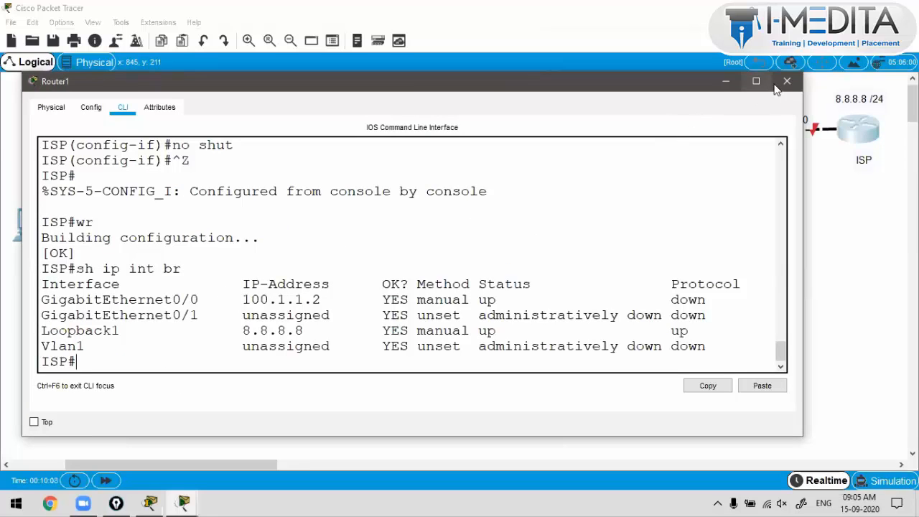
click(825, 121)
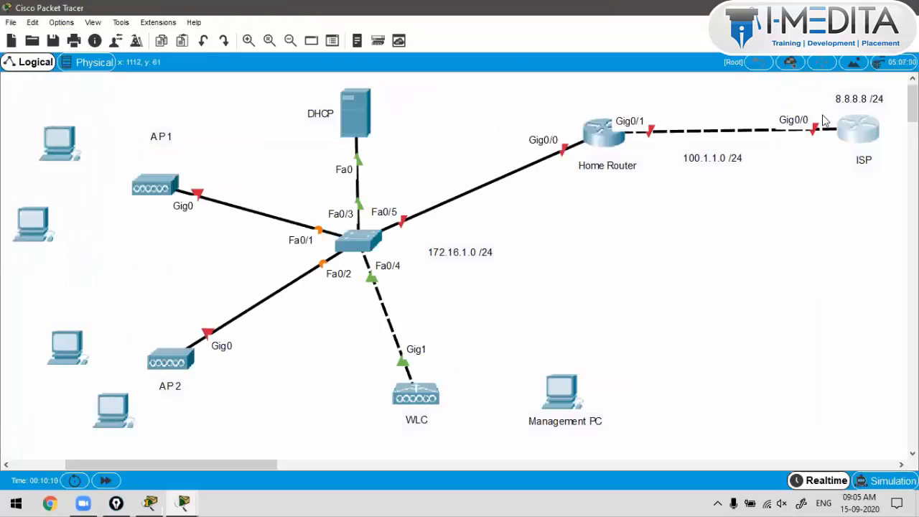
Step: In the Home Router's CLI, decline the initial configuration dialog and enter privileged mode
click(596, 146)
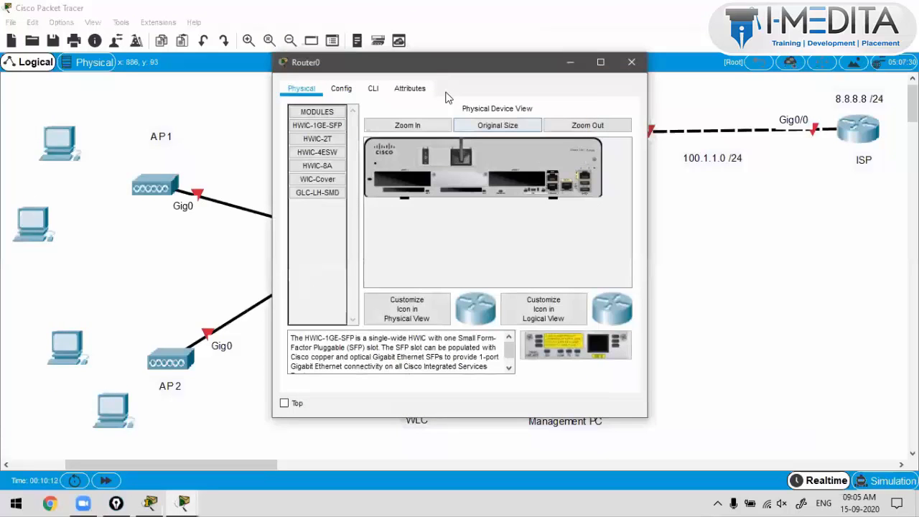
click(373, 89)
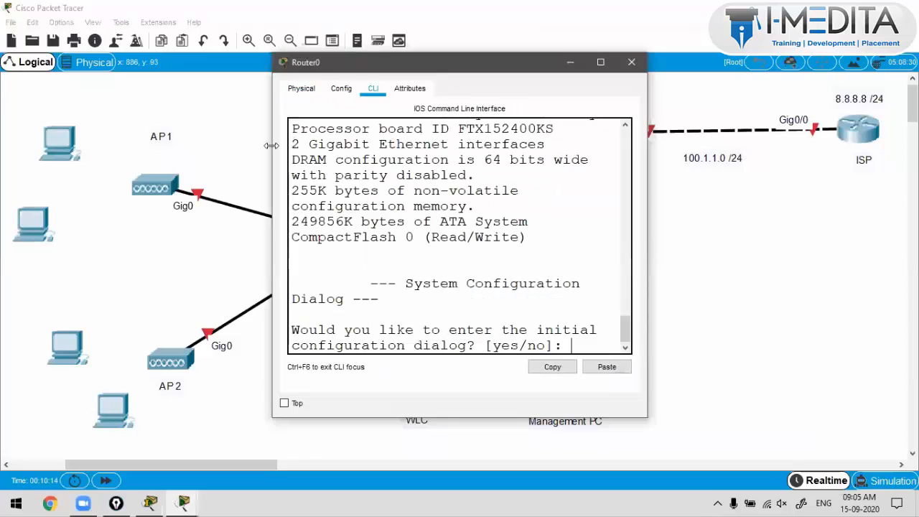
drag(272, 145, 42, 146)
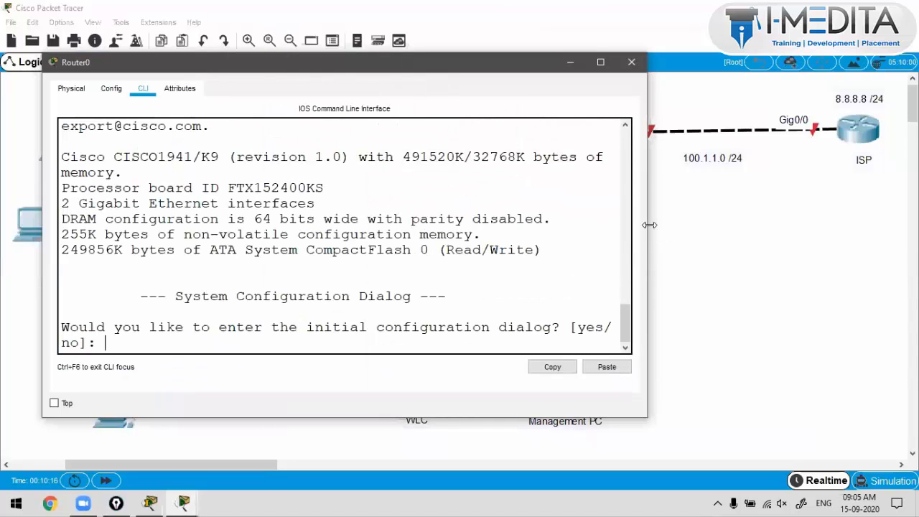
text(no)
key(Return)
key(Return)
key(Return)
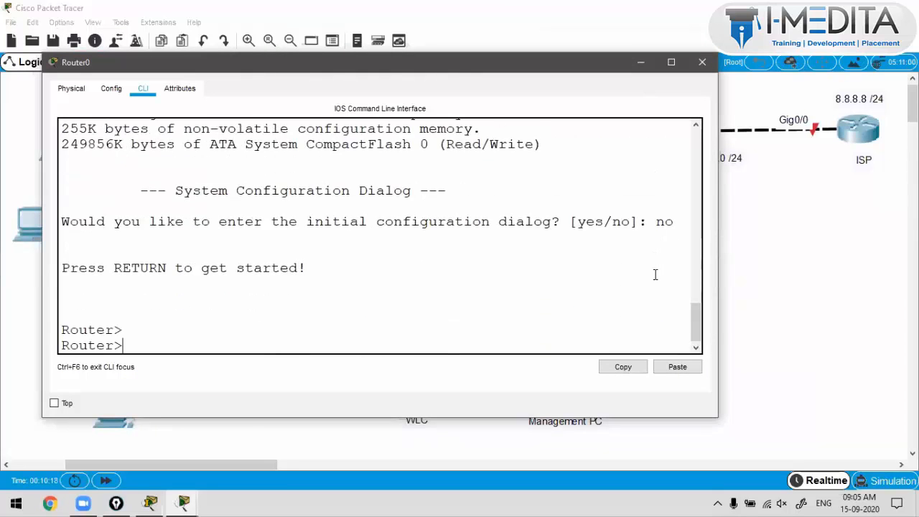
text(enable)
key(Return)
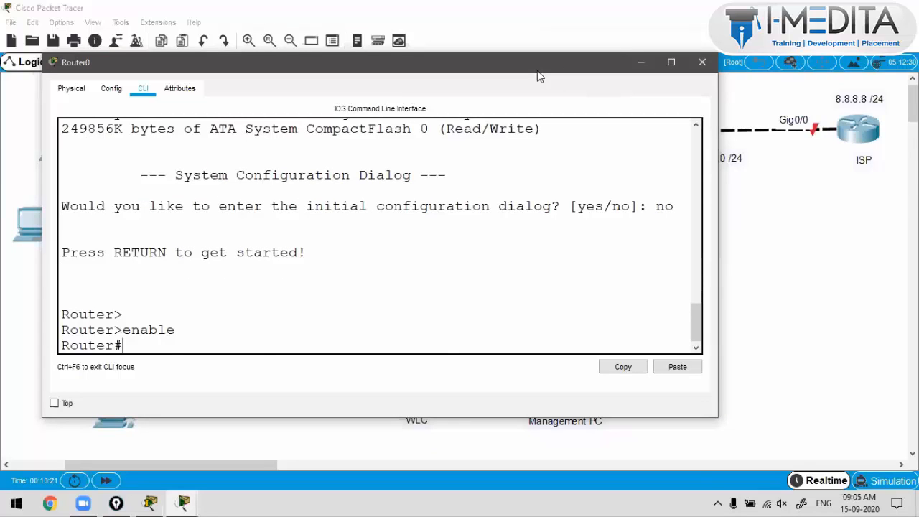
drag(550, 74, 611, 154)
Step: Enter global configuration mode and set the hostname to Home_Router
text(conf)
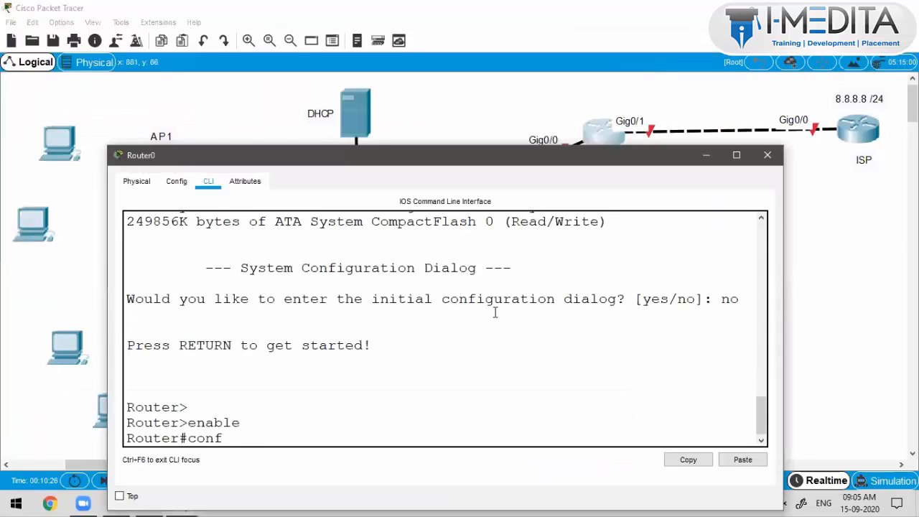
text( t)
key(Return)
key(Return)
key(Return)
text(in)
key(BackSpace)
key(BackSpace)
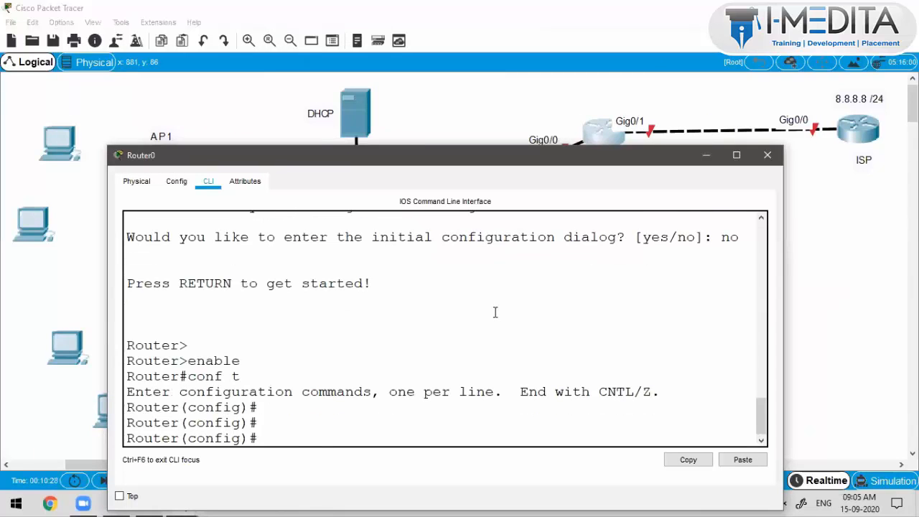
text(ho)
key(Tab)
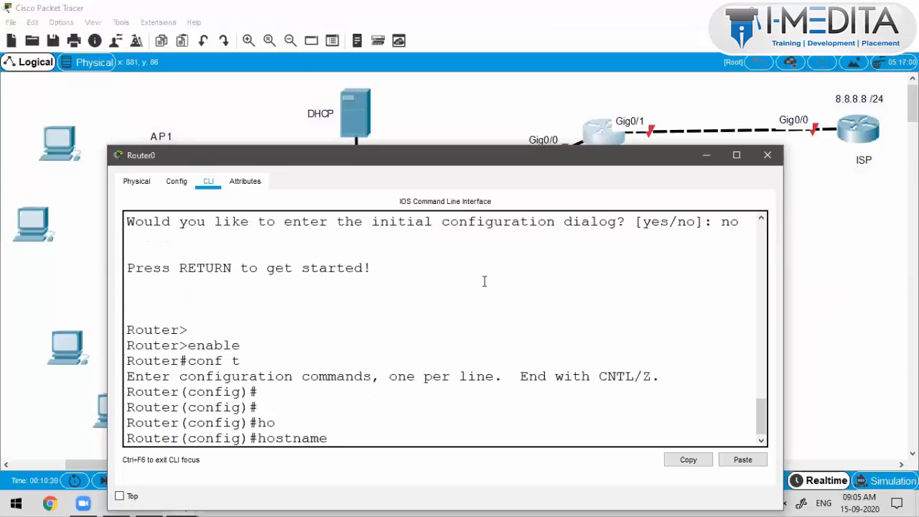
drag(456, 161, 452, 150)
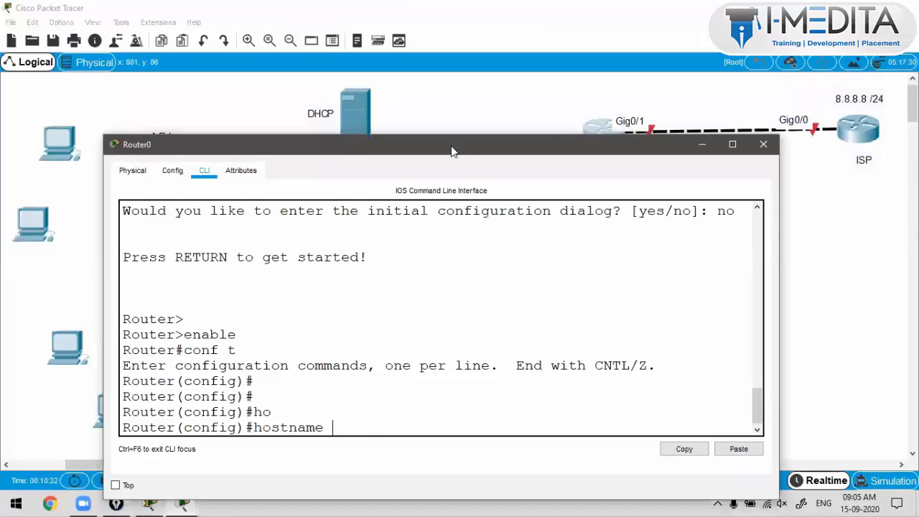
text(Home_rout)
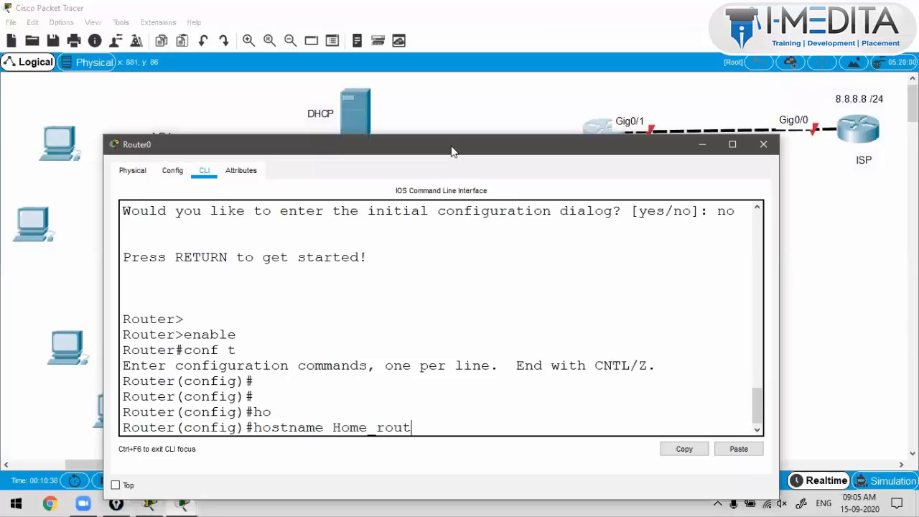
key(BackSpace)
key(BackSpace)
key(BackSpace)
key(BackSpace)
text(Router)
key(Return)
key(Return)
key(Return)
key(Return)
key(Return)
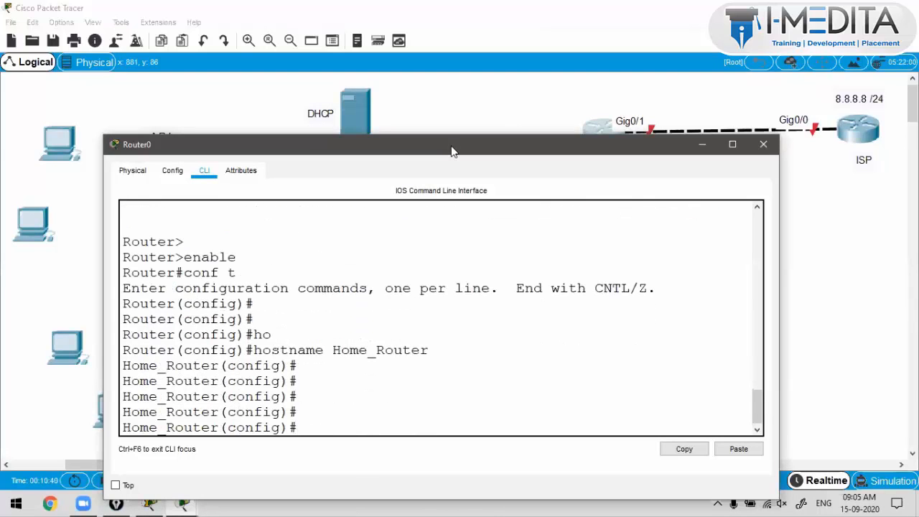
Step: Give GigabitEthernet0/1 the address 100.1.1.1 255.255.255.0 and bring it up with no shut
drag(439, 137, 437, 181)
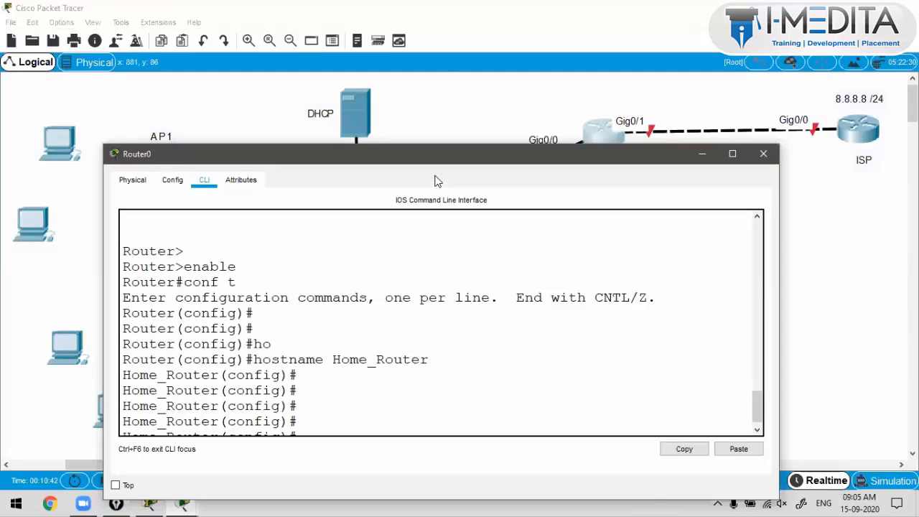
text(int)
key(Tab)
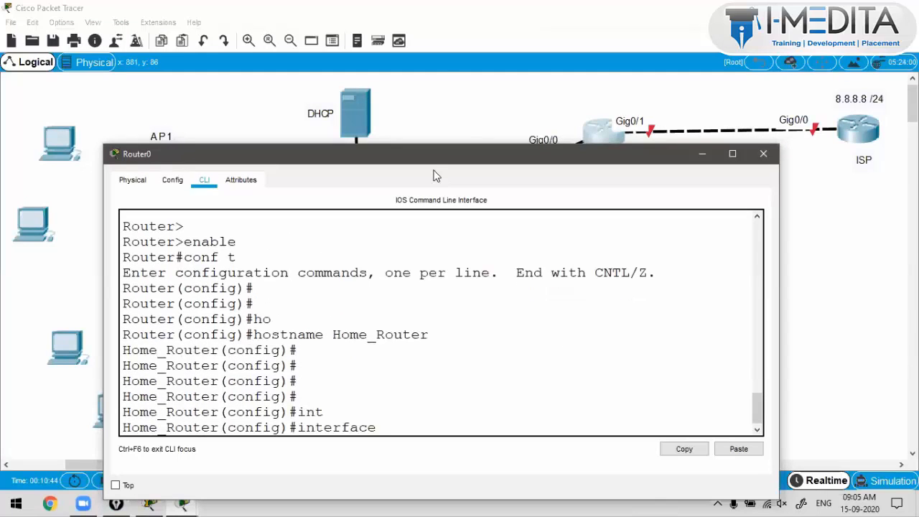
text(g)
key(Tab)
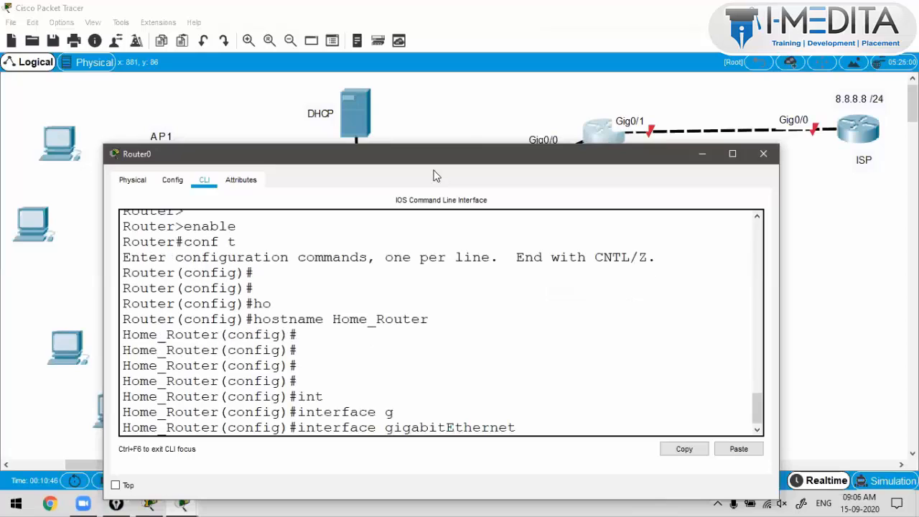
text(0/1)
key(Return)
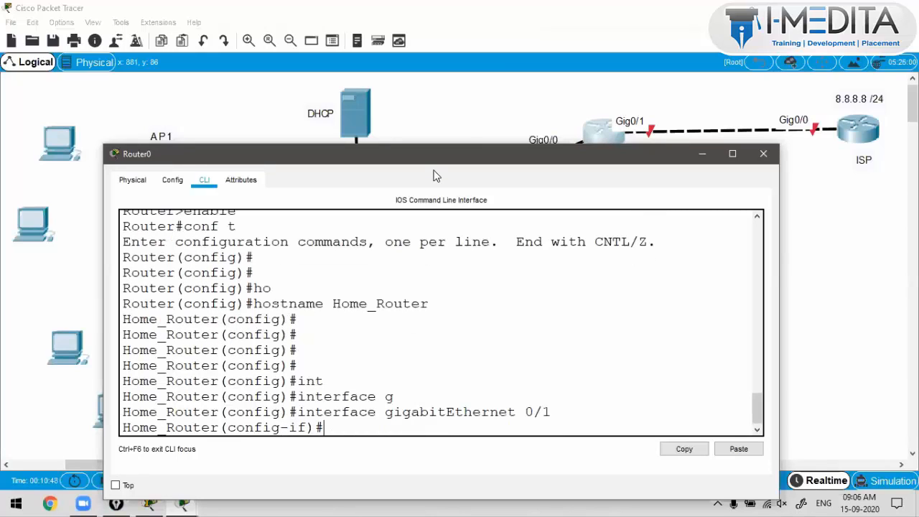
text(ip address 10)
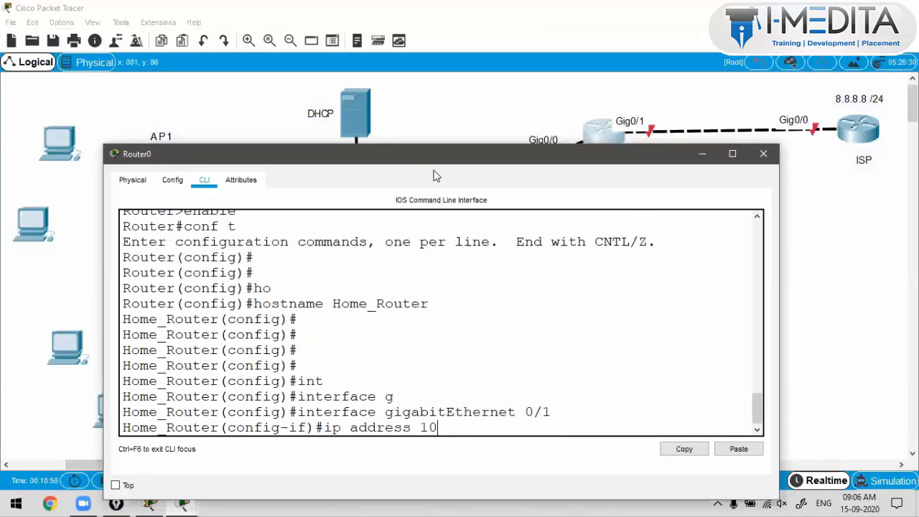
text(0.1.1.1 255.255.255.0)
key(Return)
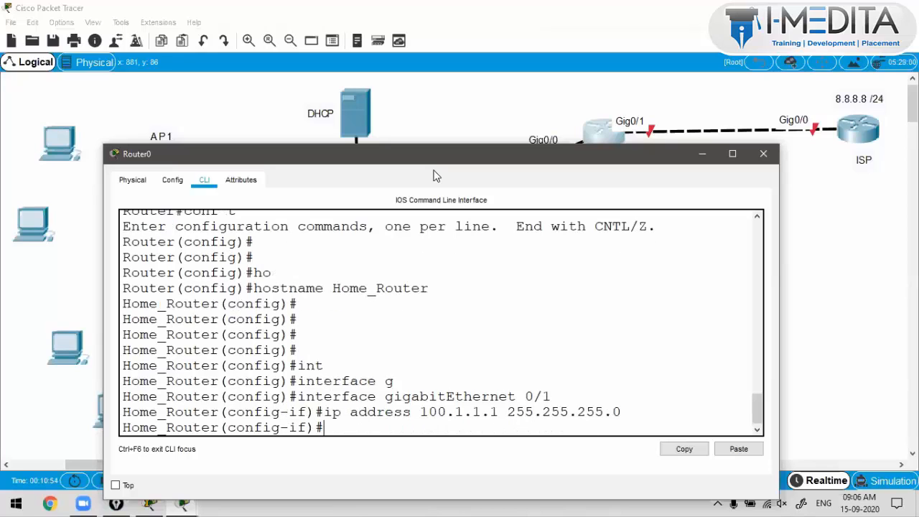
text(no shut)
key(Return)
key(Return)
text(exit)
key(Return)
key(Return)
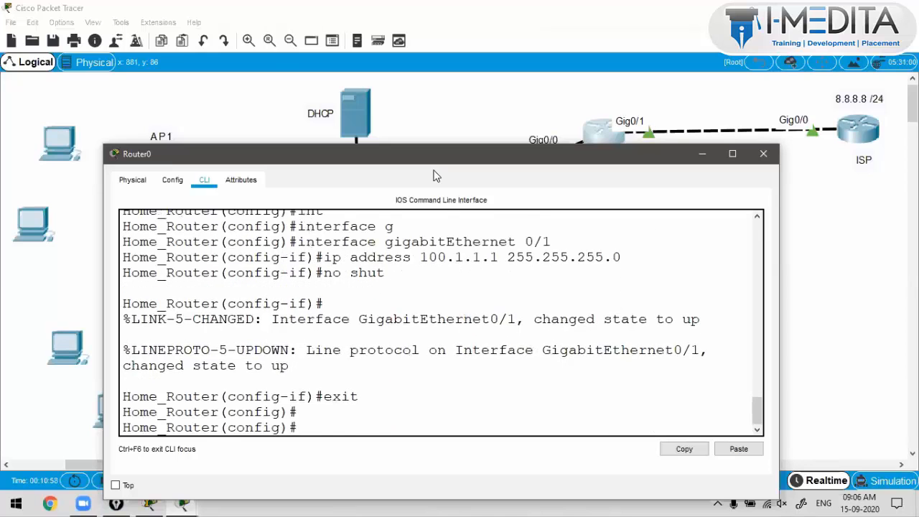
key(Return)
Step: Enter GigabitEthernet0/0 configuration and begin its ip address command
text(int)
key(Tab)
text(g)
key(Tab)
text(0/0)
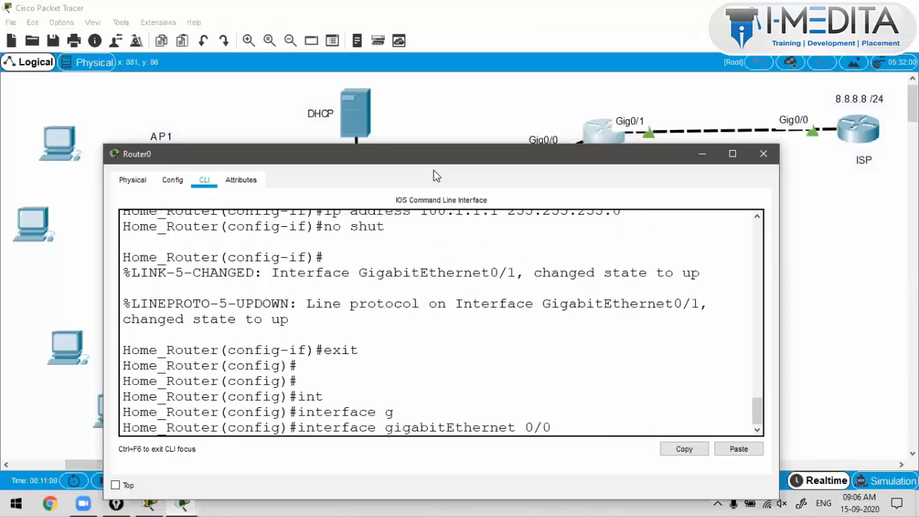
key(Return)
text(ip addre)
key(Tab)
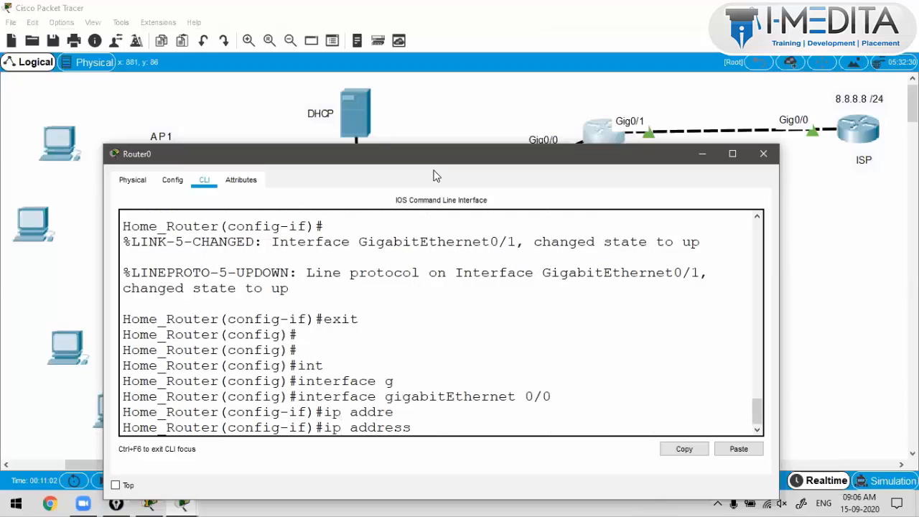
Step: Type 172.16.10.1 as G0/0's address, then correct the LAN note from 172.16.1.0 /24 to 172.16.10.0 /24
text(172.16.10.1)
click(437, 130)
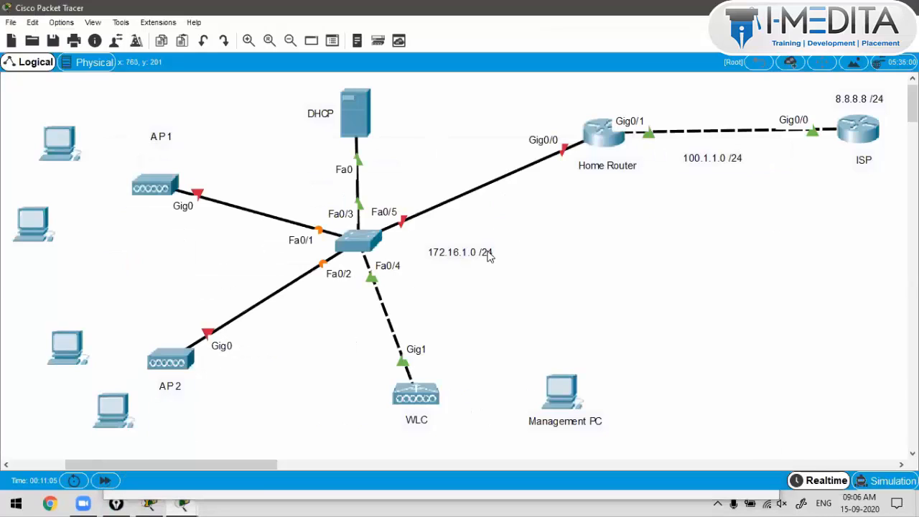
double_click(465, 251)
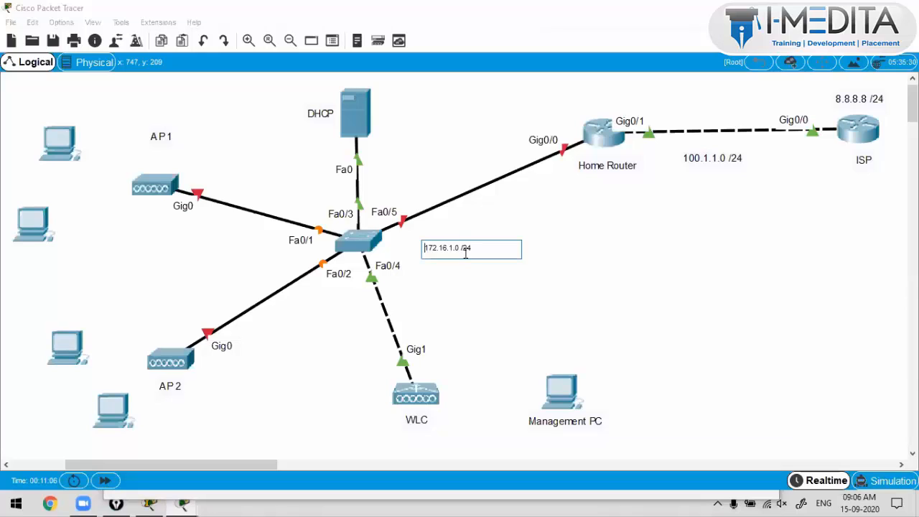
click(478, 287)
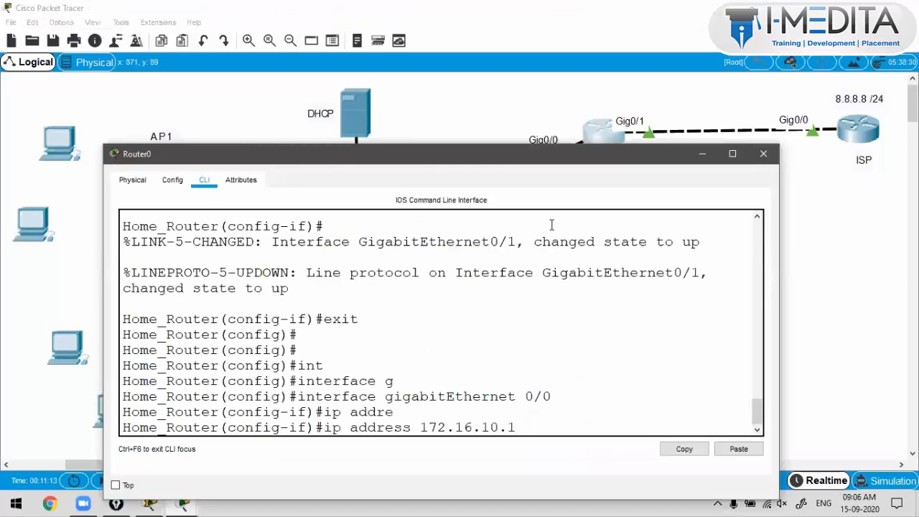
Step: Complete G0/0's address with mask 255.255.255.0, enable it, and return to privileged mode
text(255.255.255.0)
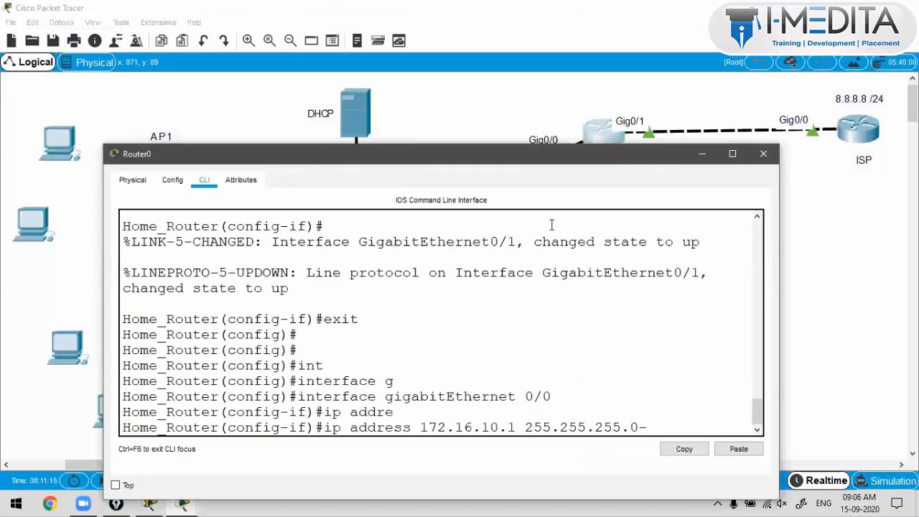
key(Return)
text(no shut)
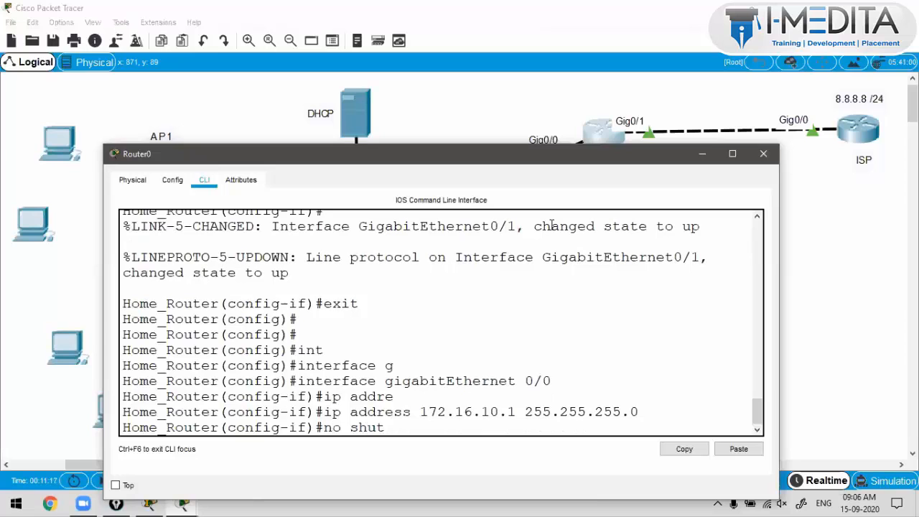
key(Return)
text(exit)
key(Return)
key(Return)
key(Return)
key(Return)
key(Return)
key(Return)
key(Return)
key(Return)
key(Return)
key(Return)
key(Return)
key(Return)
key(Return)
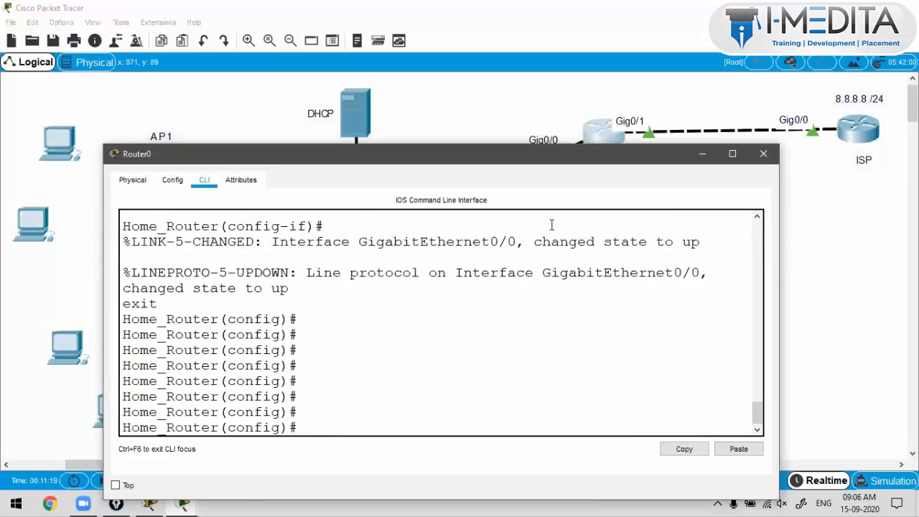
key(ctrl+z)
key(Return)
key(Return)
key(Return)
key(Return)
key(Return)
key(Return)
key(Return)
key(Return)
key(Return)
key(Return)
key(Return)
key(Return)
key(Return)
key(Return)
key(Return)
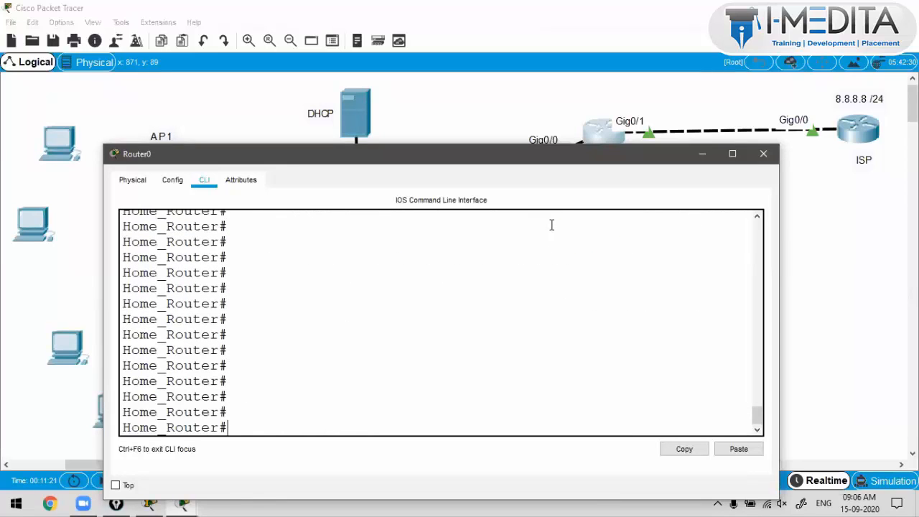
Step: Confirm both interfaces are up/up with sh ip int br, then select the topology devices and labels
text(sh ip int br)
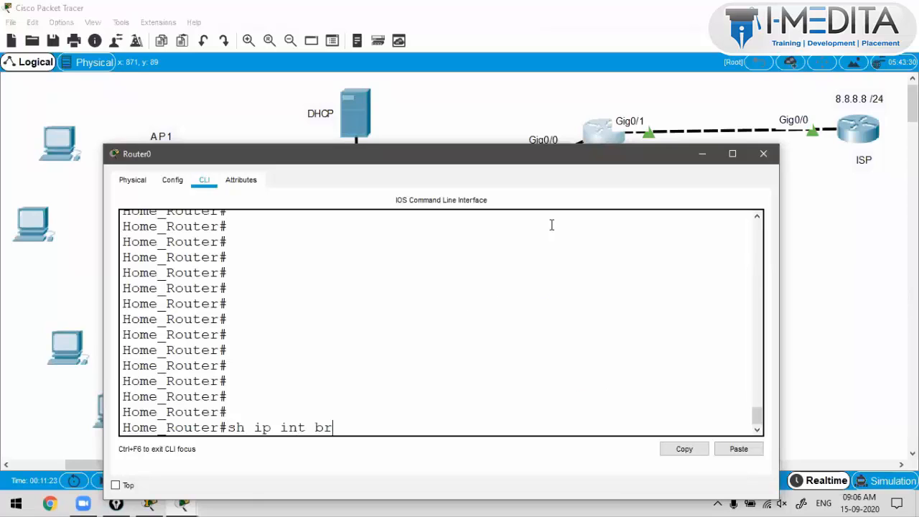
key(Return)
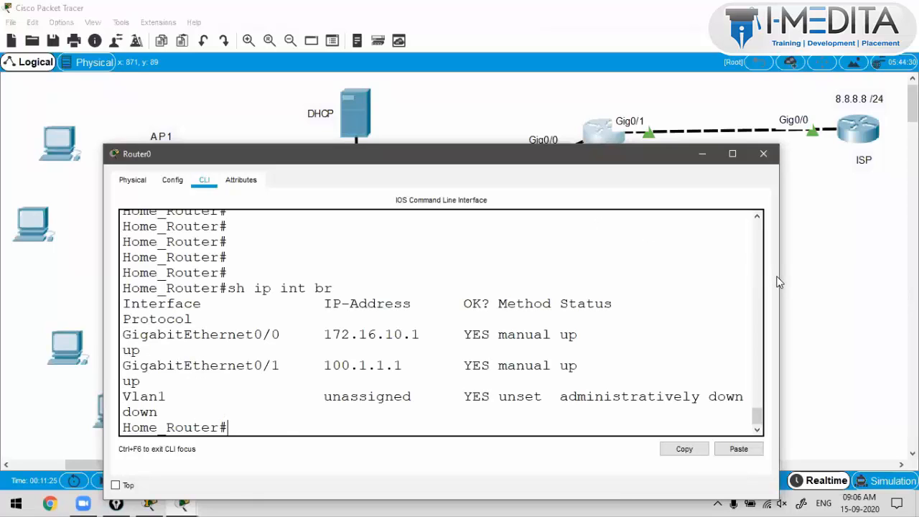
drag(783, 278, 885, 285)
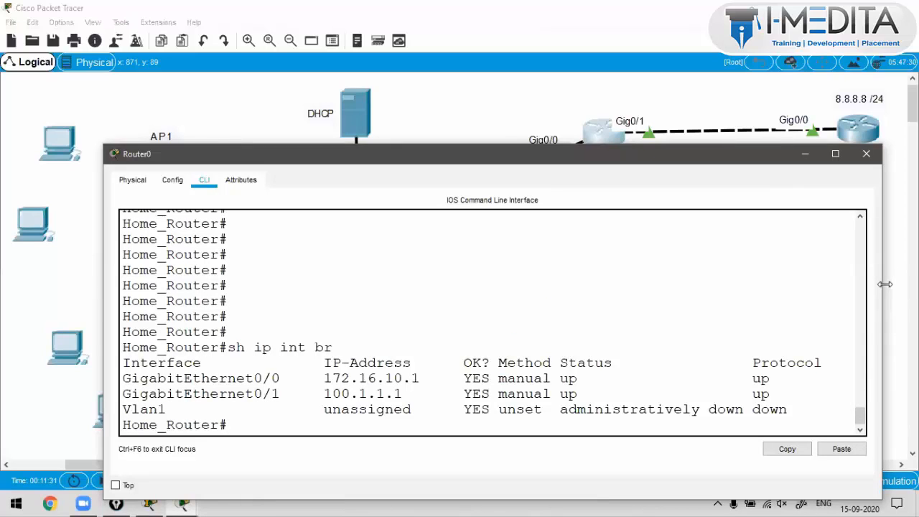
drag(589, 79, 24, 426)
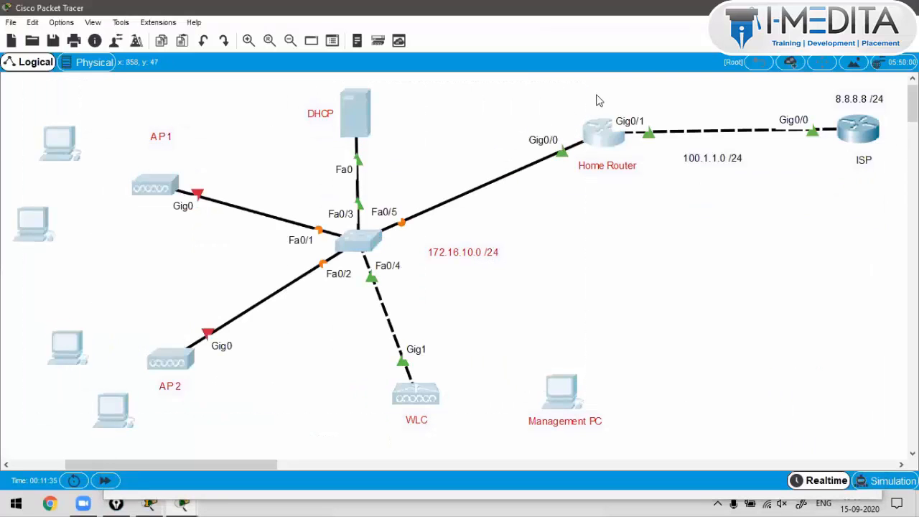
drag(619, 83, 79, 435)
Step: Place a 'NAT' text note just above the Home Router
drag(627, 90, 895, 216)
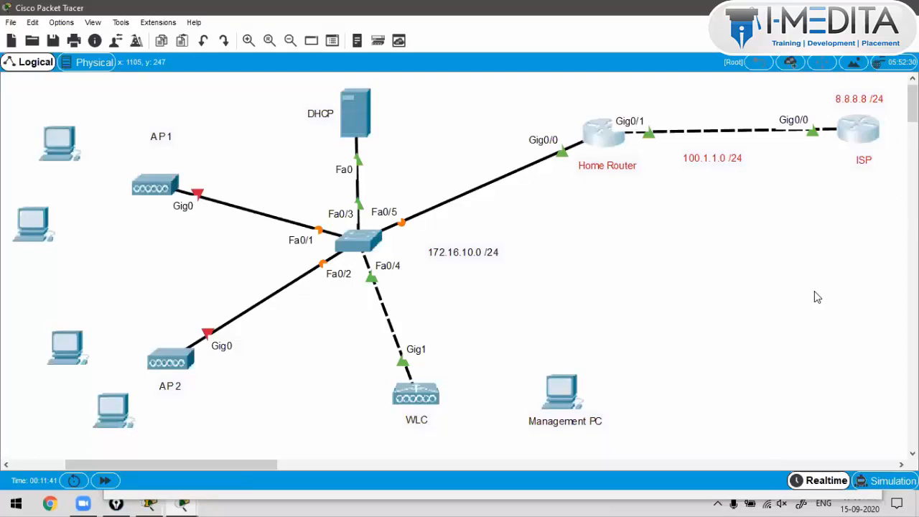
click(815, 292)
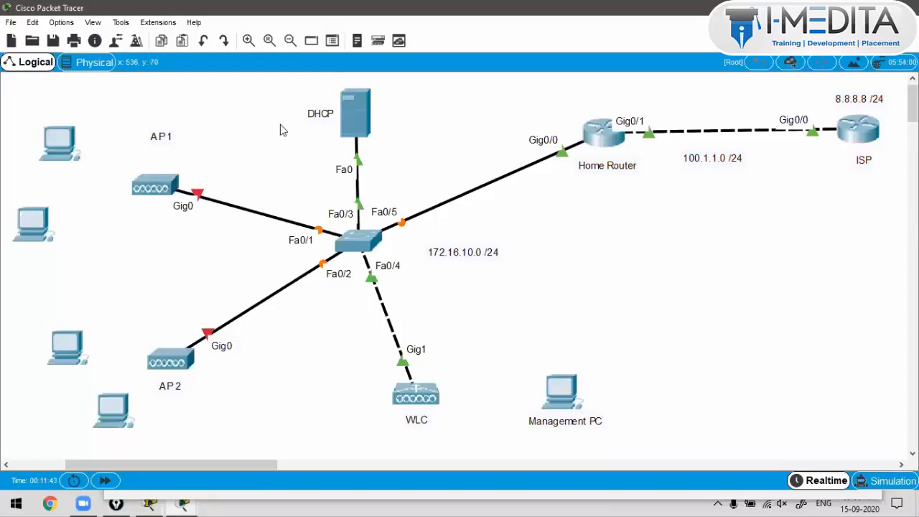
click(99, 64)
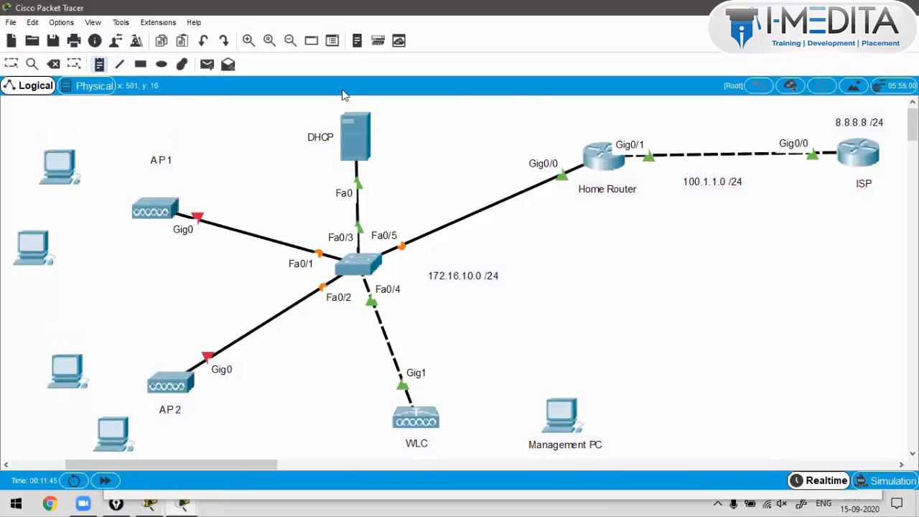
click(582, 133)
text(NAT)
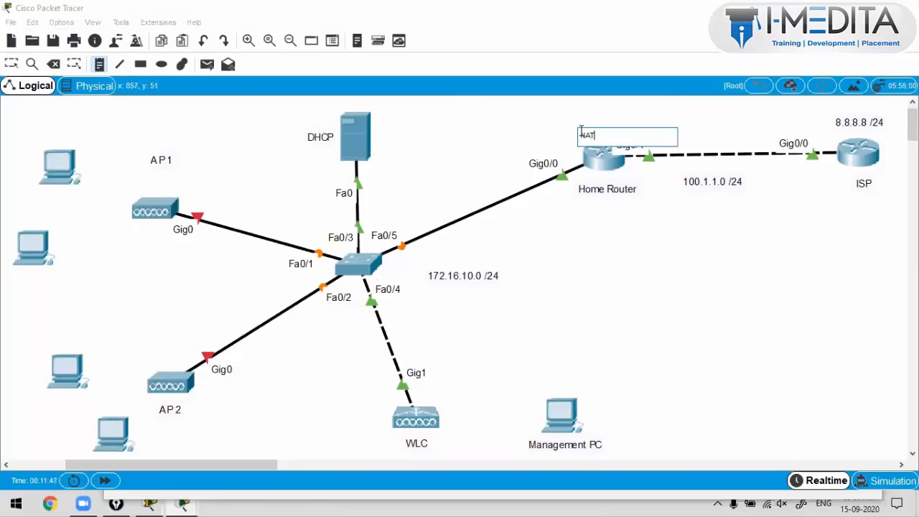
click(620, 219)
drag(597, 138, 610, 126)
Step: Change the note text from 'NAT' to 'PAT' and position it above the Home Router
double_click(596, 124)
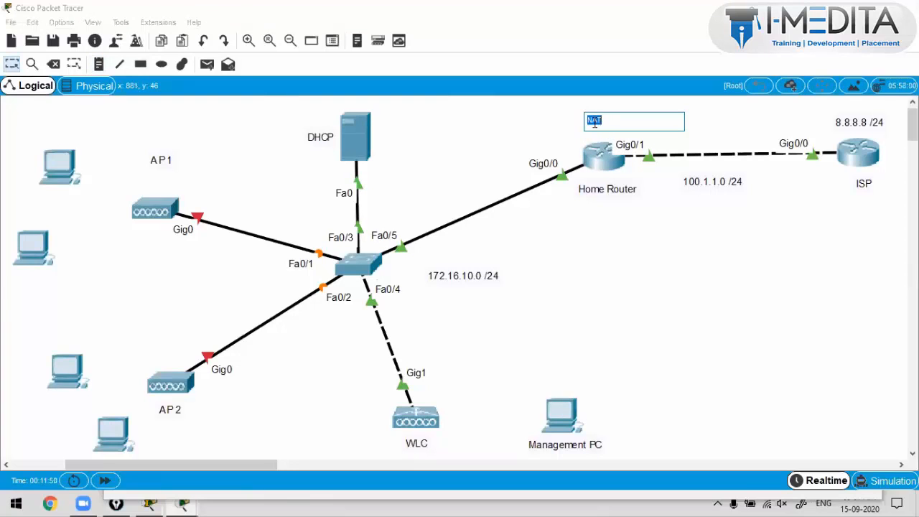
click(594, 122)
key(BackSpace)
text(P)
scroll(630, 244, up, 1)
scroll(630, 247, down, 1)
scroll(630, 247, up, 1)
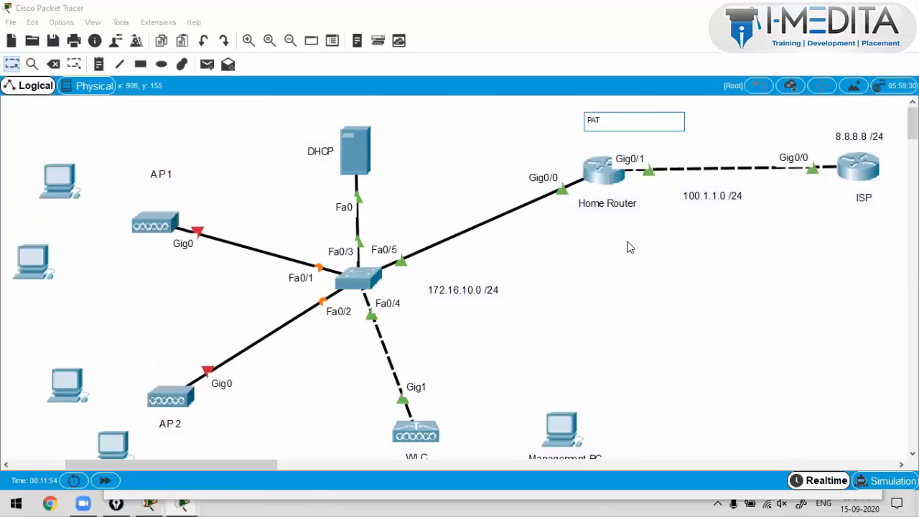
click(623, 245)
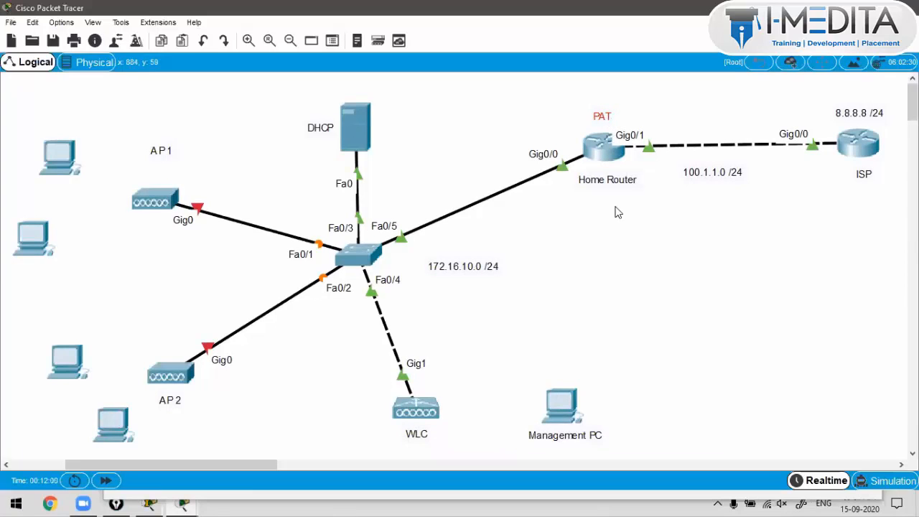
mouse_move(602, 119)
mouse_down()
mouse_move(604, 131)
mouse_move(605, 121)
mouse_up()
click(746, 209)
drag(590, 94, 284, 369)
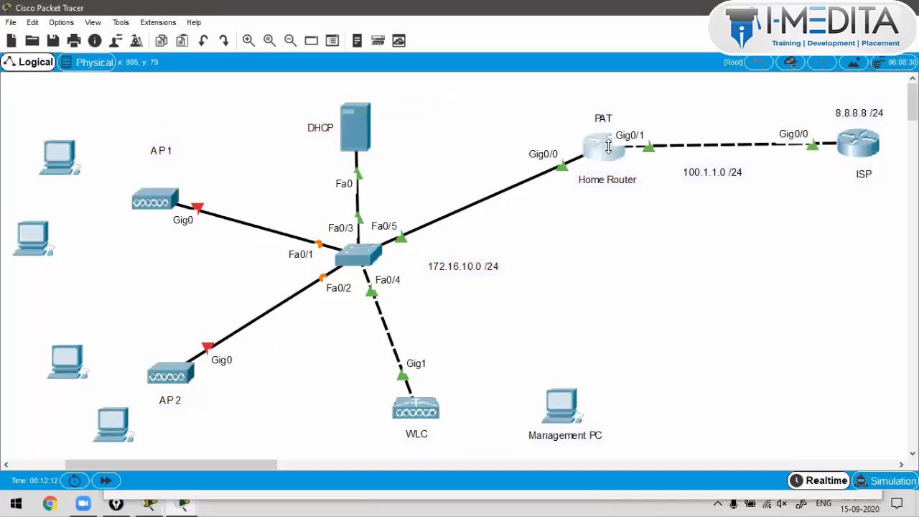
Step: On the Home Router, enter ip route 0.0.0.0 0.0.0.0 100.1.1.2 in global configuration
click(605, 147)
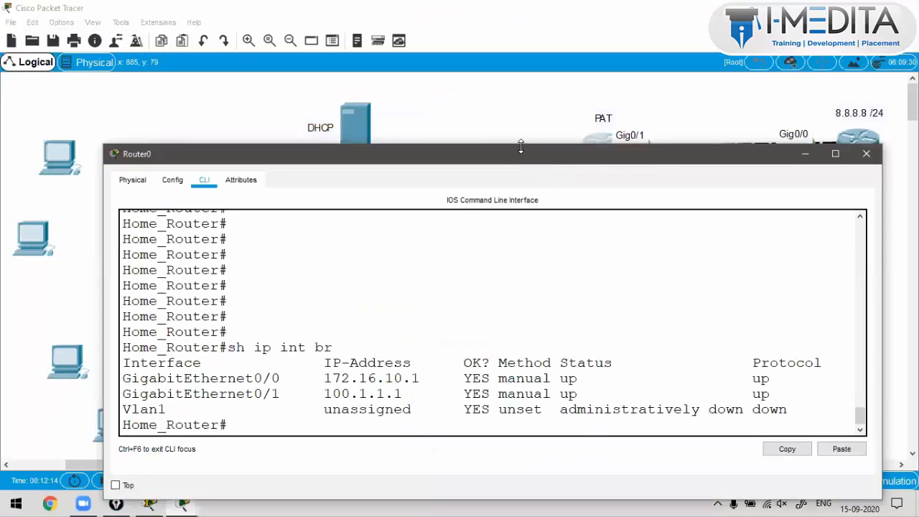
drag(517, 163, 518, 174)
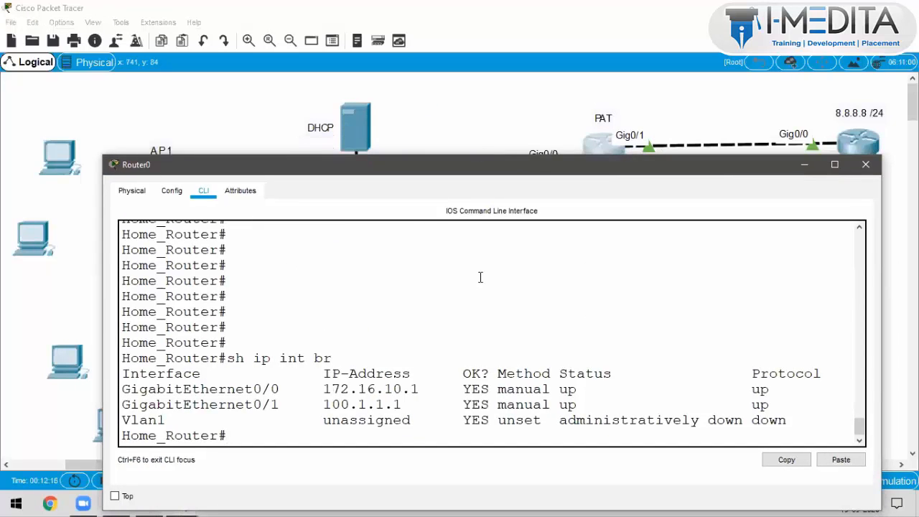
key(Return)
key(Return)
key(Return)
key(Return)
key(Return)
key(Return)
key(Return)
key(Return)
key(Return)
key(Return)
key(Return)
key(Return)
key(Return)
key(Return)
text(c)
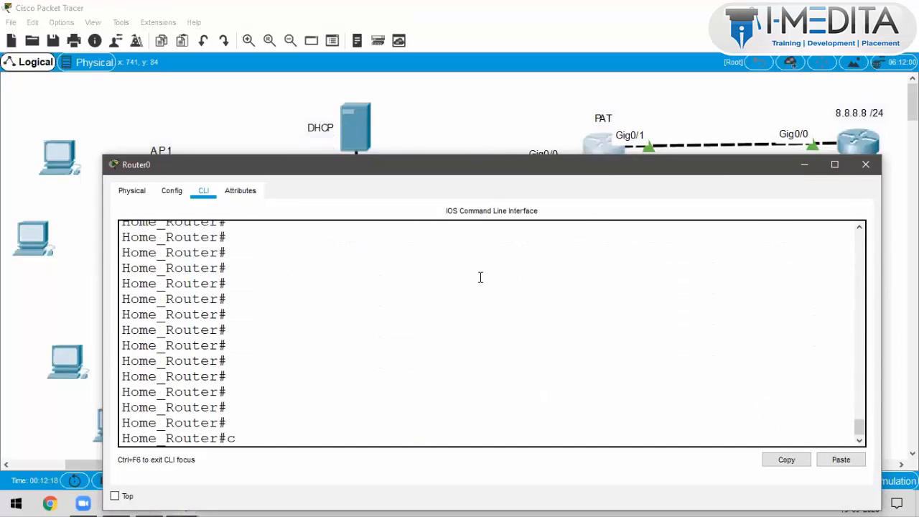
text(onf t)
key(Return)
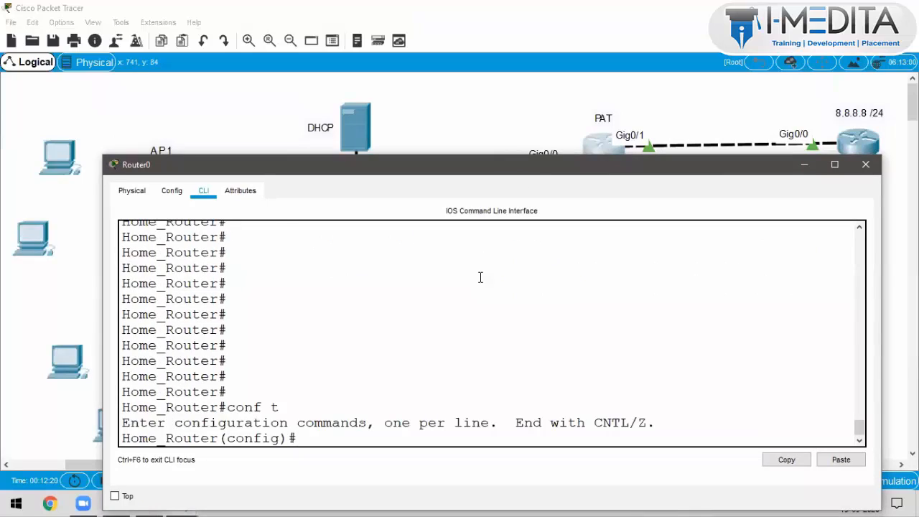
text(ip route 0.0.0.0 0.0.0.0)
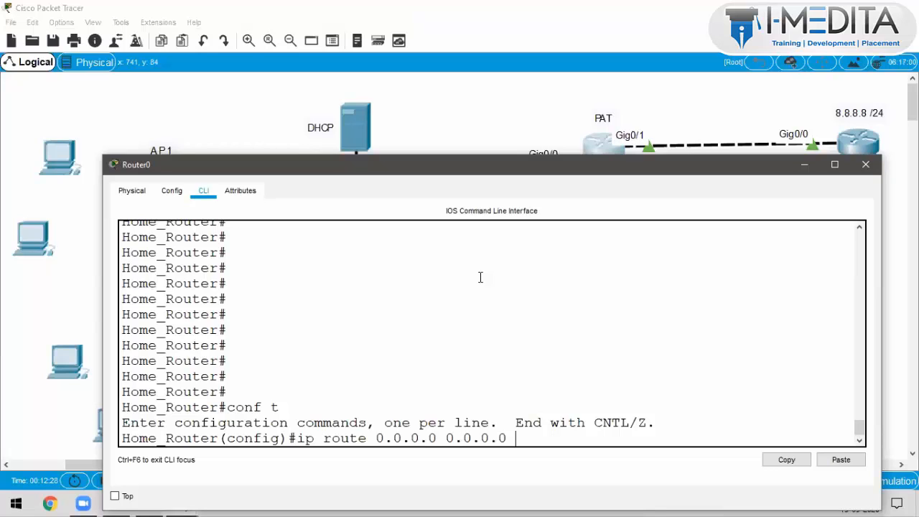
text( 100.1.1.2)
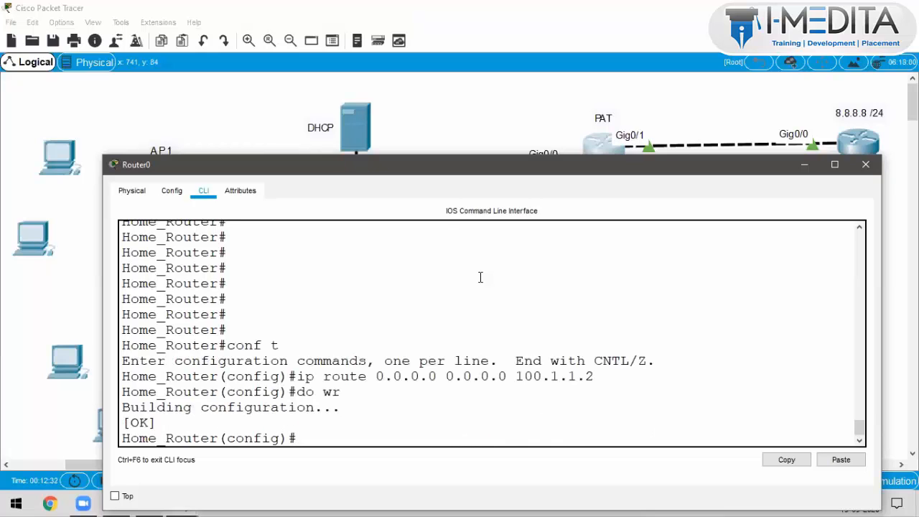
click(477, 122)
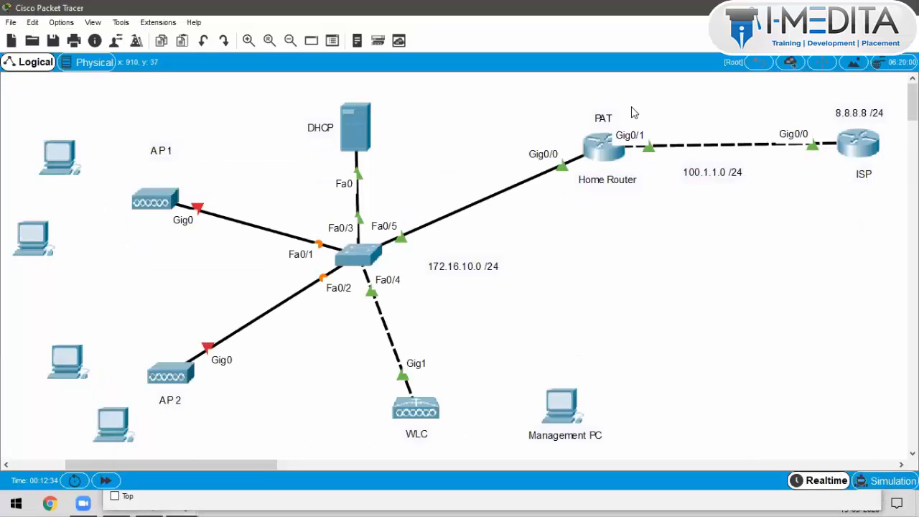
Step: Add a 'Default Route to ISP' text note next to the PAT label
drag(622, 97, 852, 151)
click(260, 101)
key(ctrl+shift+t)
click(102, 65)
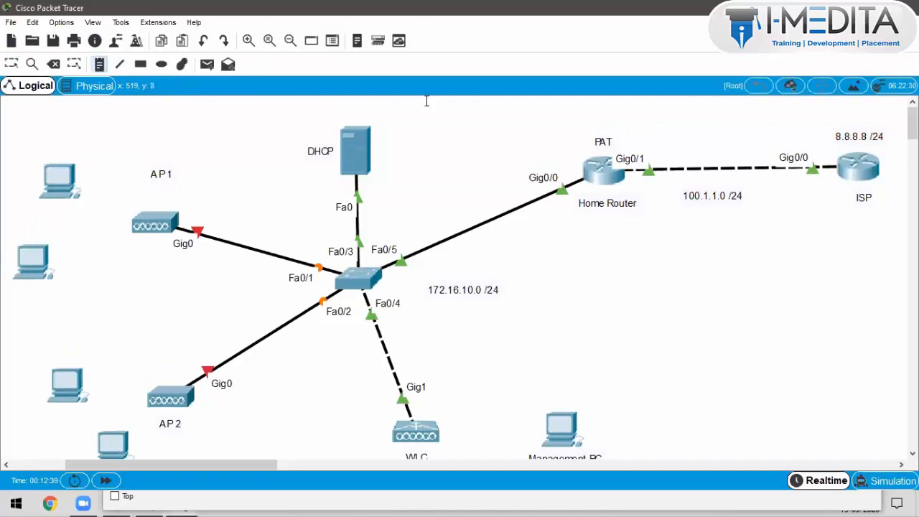
click(634, 131)
text(Default)
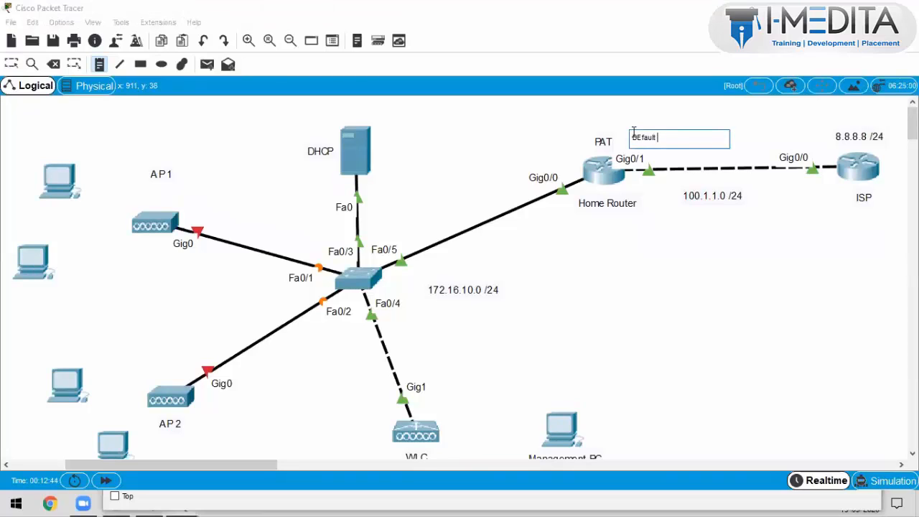
key(ctrl+a)
text(Default Route to ISP)
click(681, 242)
Step: Move the 'Default Route to ISP' note below the Home Router
key(Escape)
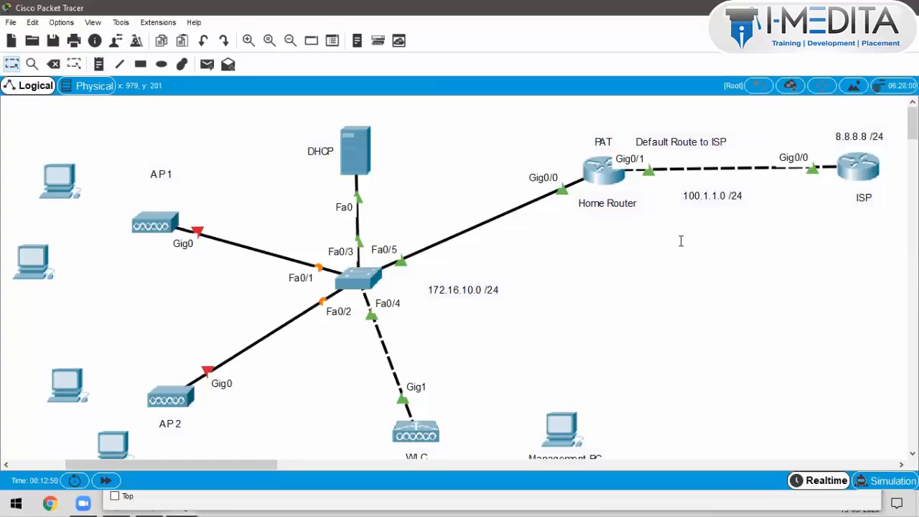
drag(668, 141, 609, 218)
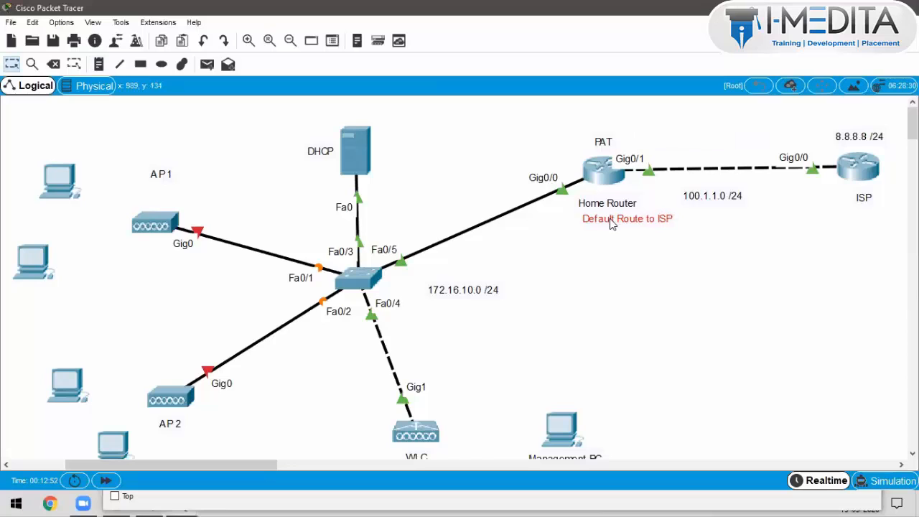
click(621, 270)
click(603, 147)
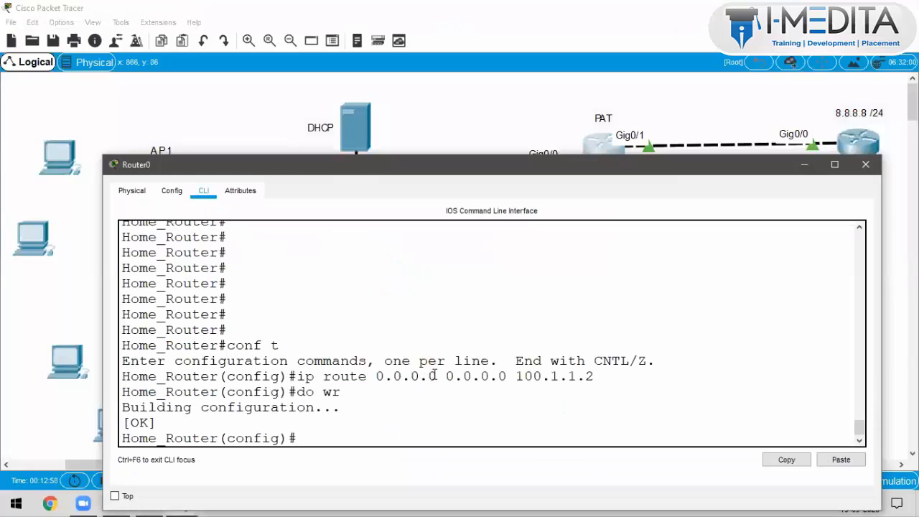
Step: Highlight the route's 0.0.0.0, 0.0.0.0 and 100.1.1.2 fields and nudge the 100.1.1.0 /24 label
drag(436, 377, 377, 376)
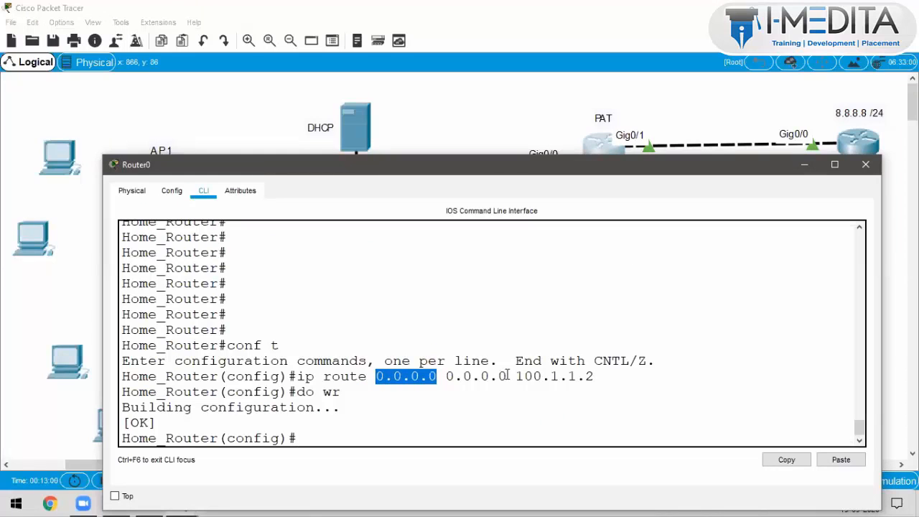
drag(509, 376, 446, 376)
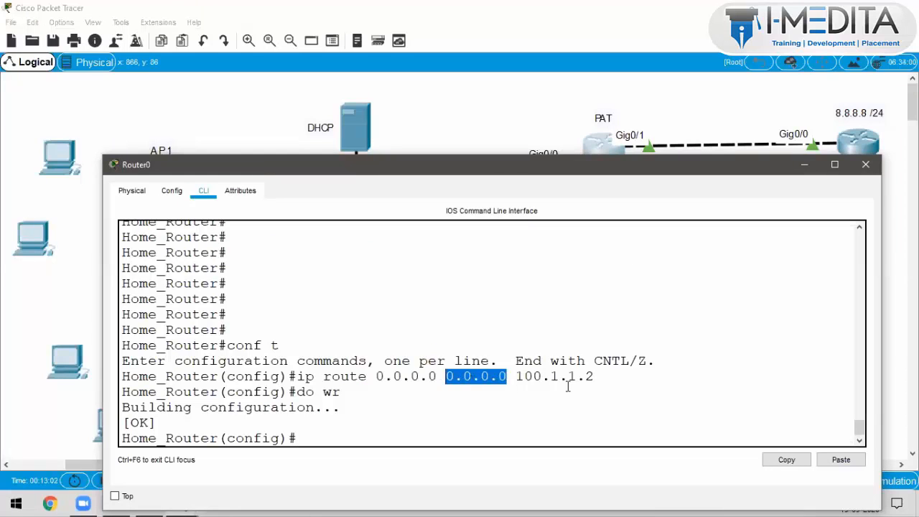
drag(586, 376, 523, 377)
click(507, 128)
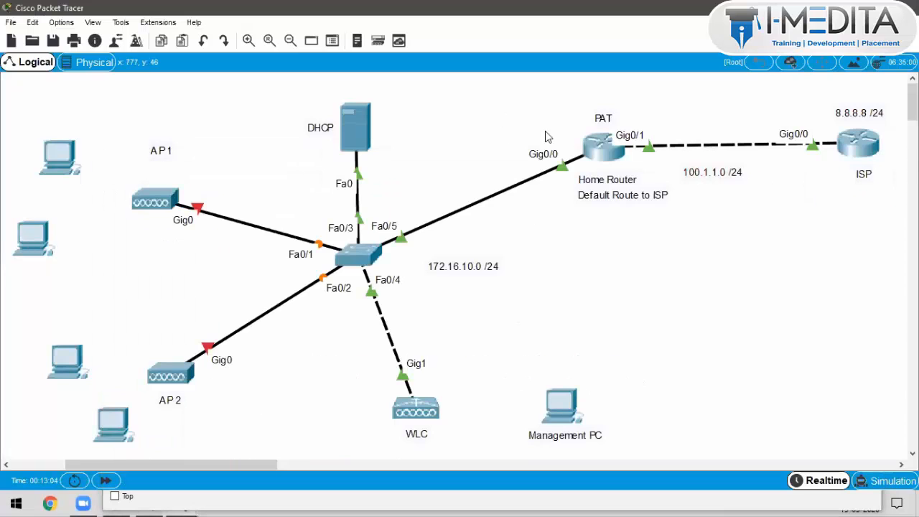
drag(735, 185, 750, 181)
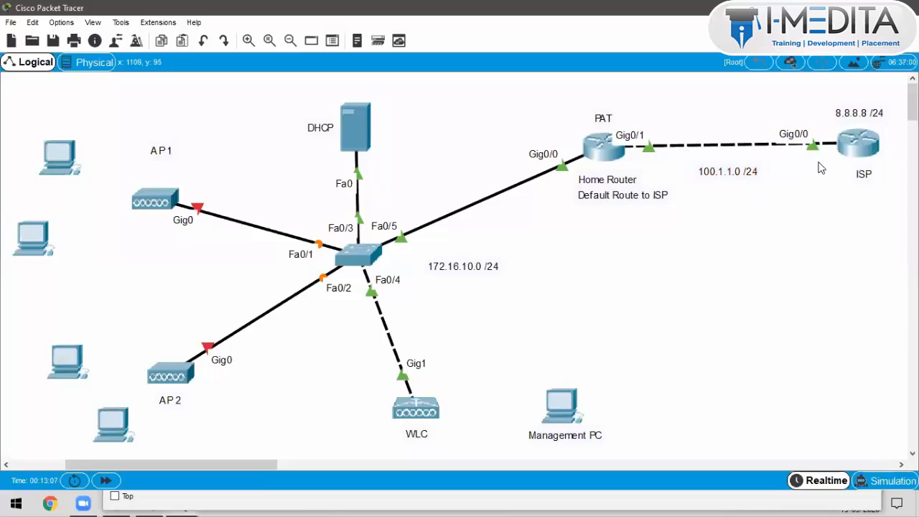
click(588, 151)
drag(602, 387, 605, 382)
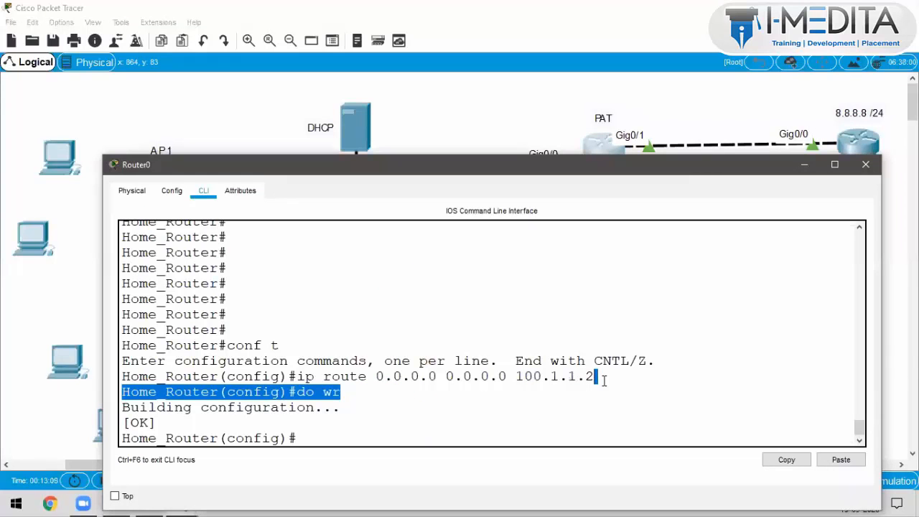
click(604, 381)
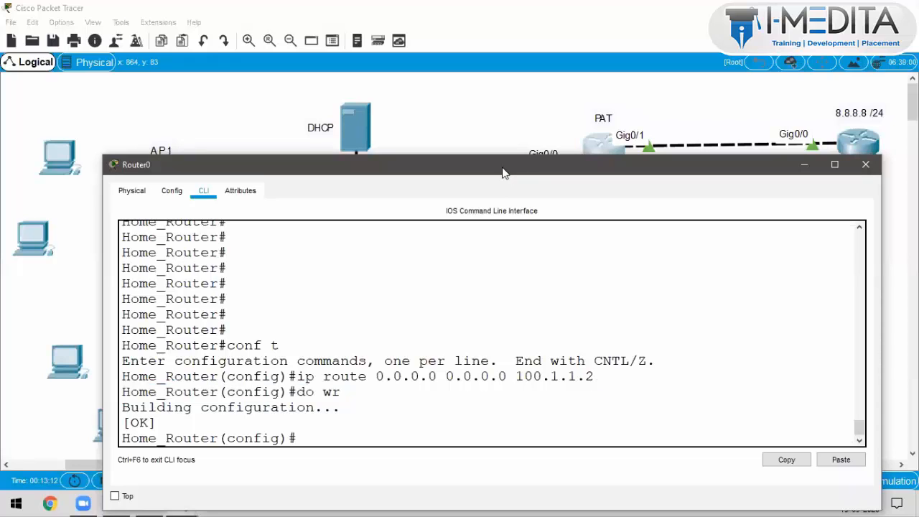
drag(503, 172, 498, 204)
key(Return)
key(Return)
key(Return)
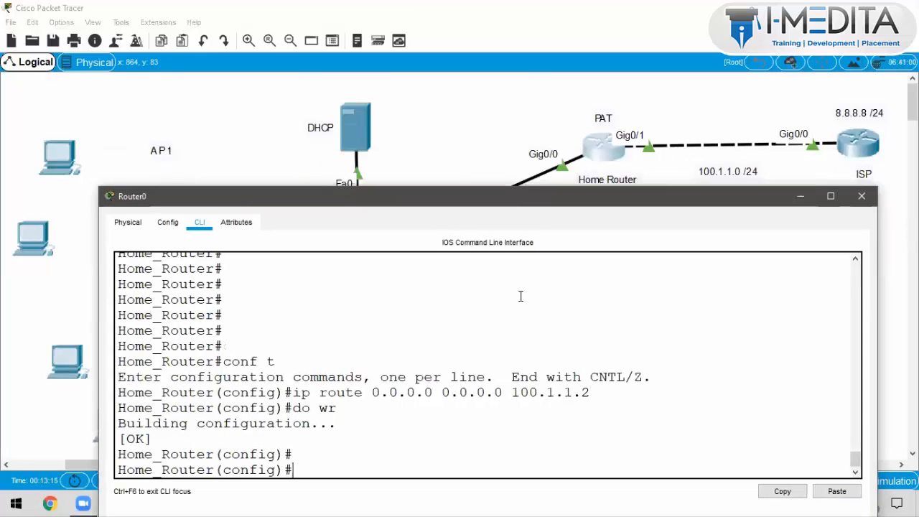
key(Return)
key(Return)
key(Return)
key(Return)
key(Return)
key(Return)
key(Return)
key(Return)
key(Return)
key(Return)
key(Return)
Step: Mark GigabitEthernet0/0 as the NAT inside interface with ip nat inside
text(int)
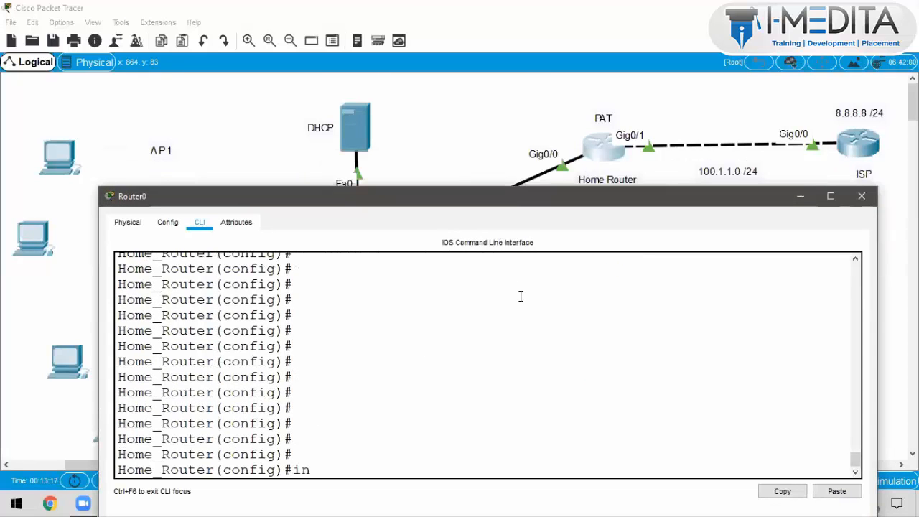
key(Tab)
text(g)
key(Tab)
text(0/)
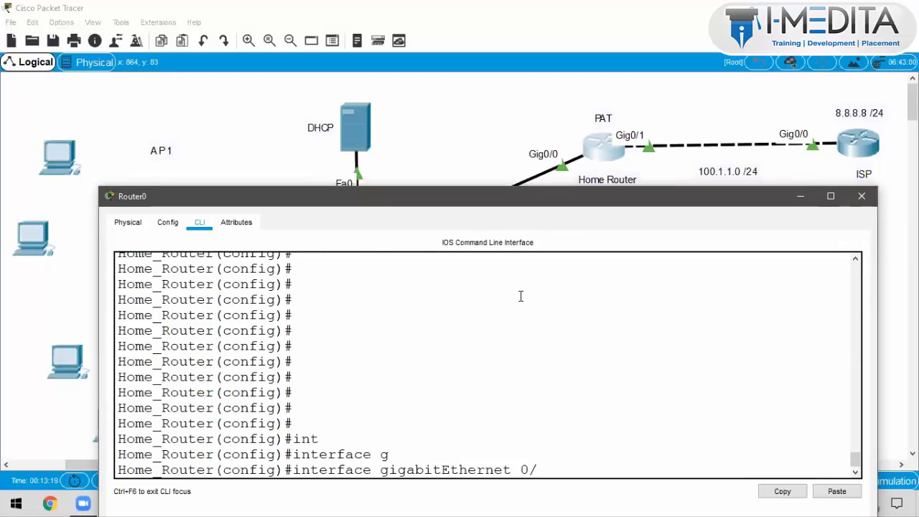
text(0)
key(Return)
text(ip nat)
key(Tab)
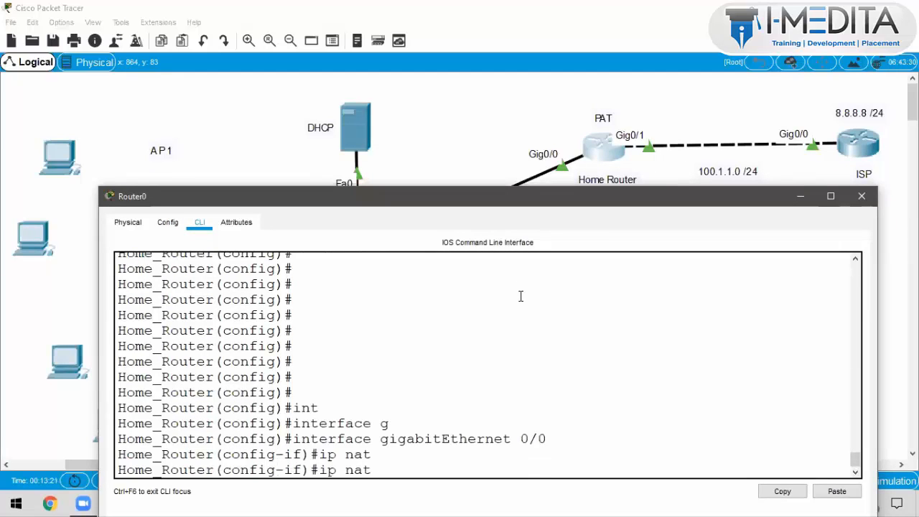
text(in)
key(Tab)
key(Return)
text(exit)
key(Return)
key(Return)
key(Return)
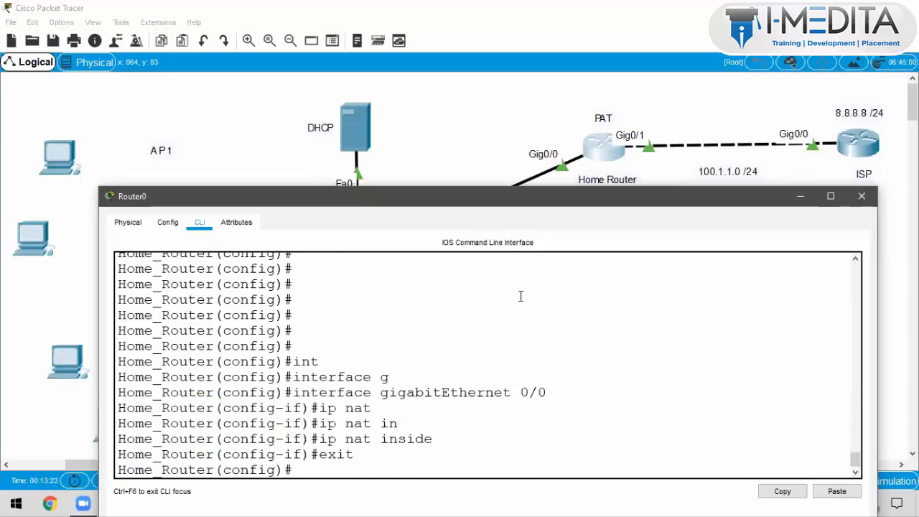
Step: Mark g0/1 as the NAT outside interface and save with do wr
text(int)
key(Tab)
text(g)
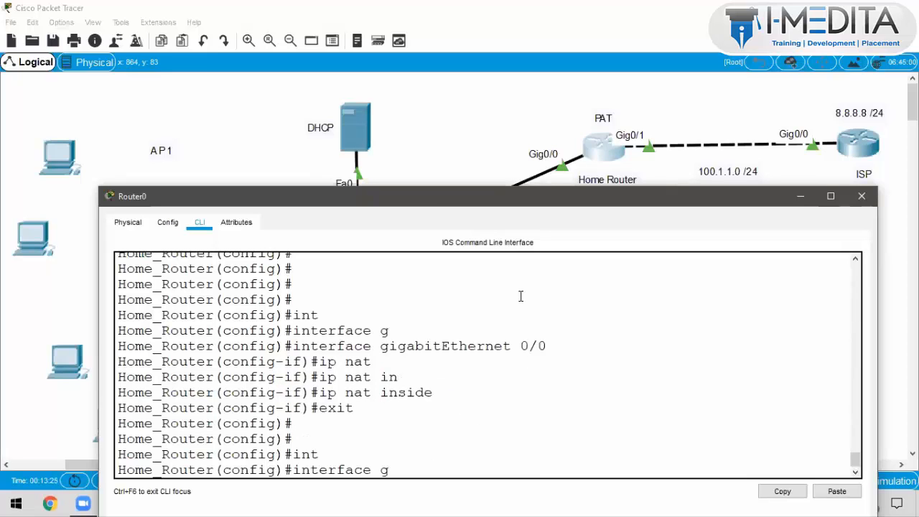
text(0/1)
key(Return)
text(ip nat)
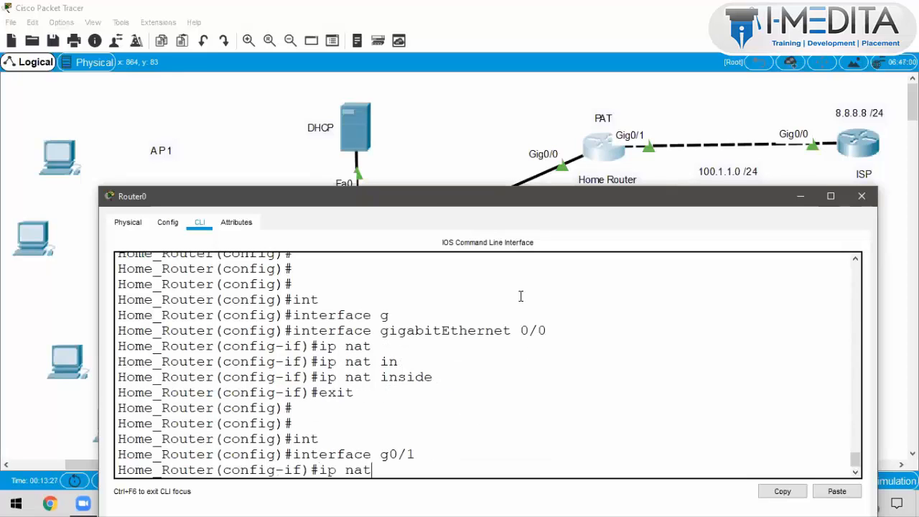
key(Tab)
text(ou)
key(Tab)
key(Return)
text(exi)
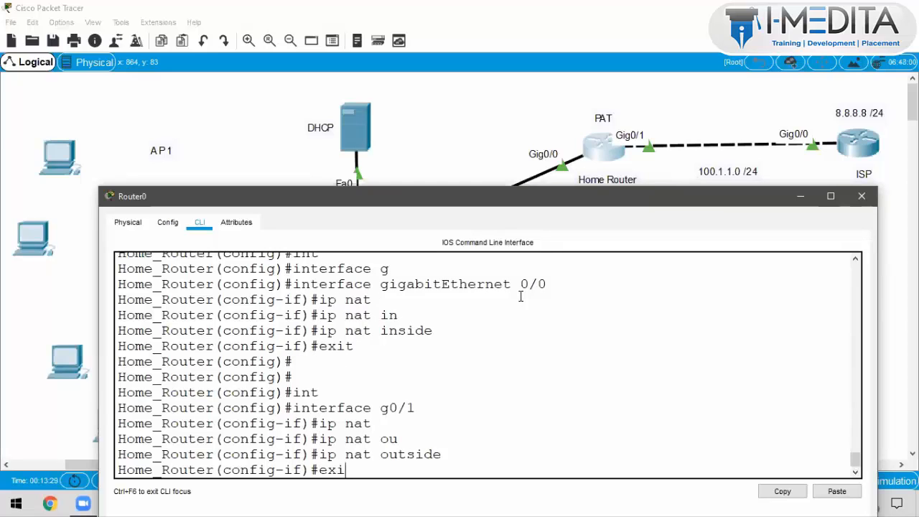
text(t)
key(Return)
text(do wr)
key(Return)
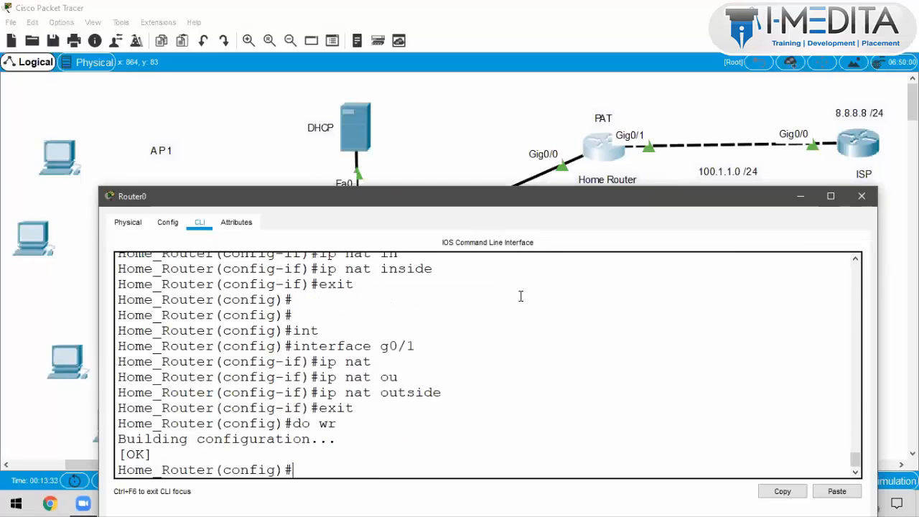
Step: In Home_Router's CLI, create access-list 1 permitting 172.16.10.0 0.0.0.255
click(551, 129)
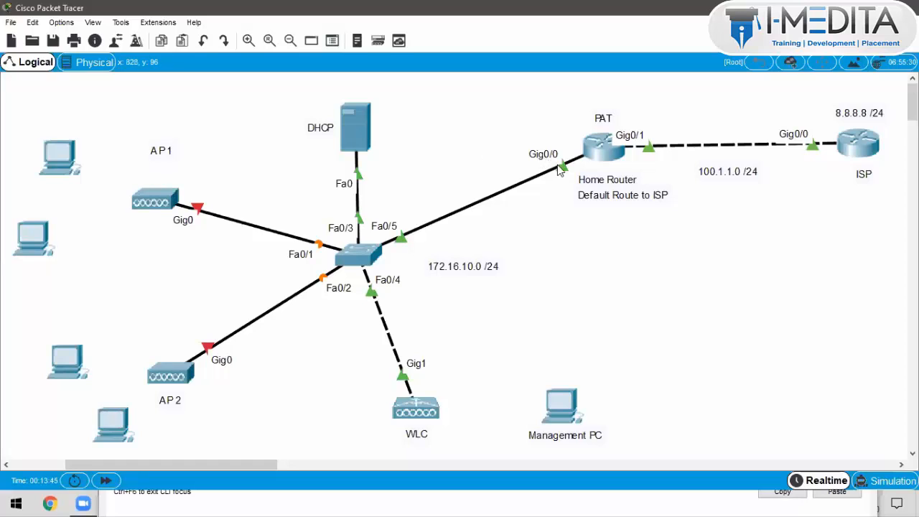
click(605, 170)
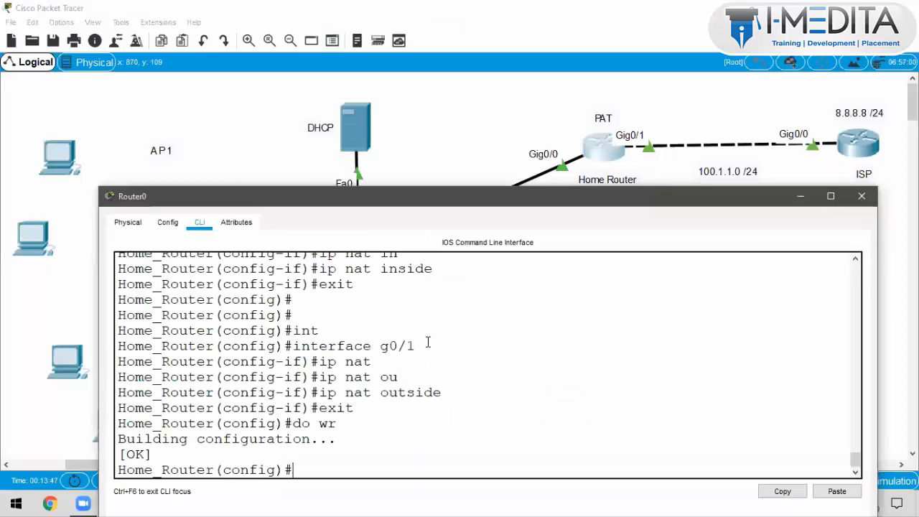
text(acces)
key(Tab)
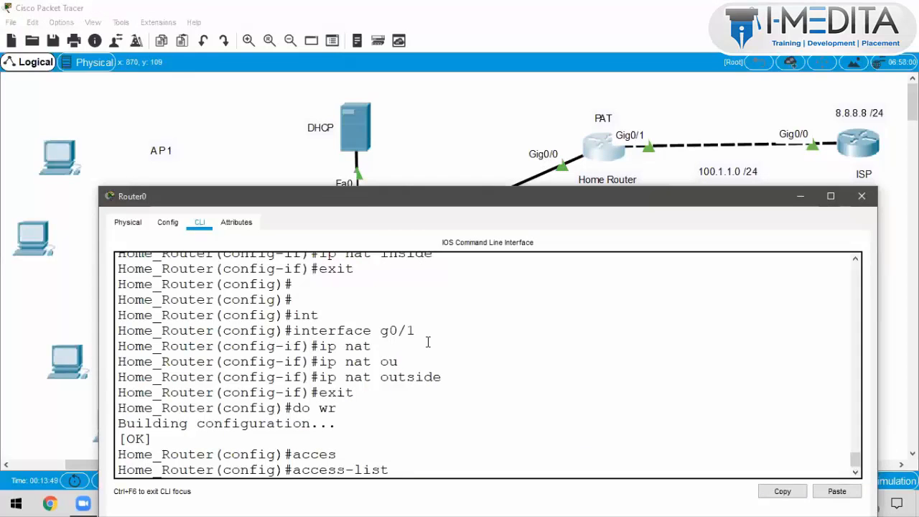
text(1 per)
key(Tab)
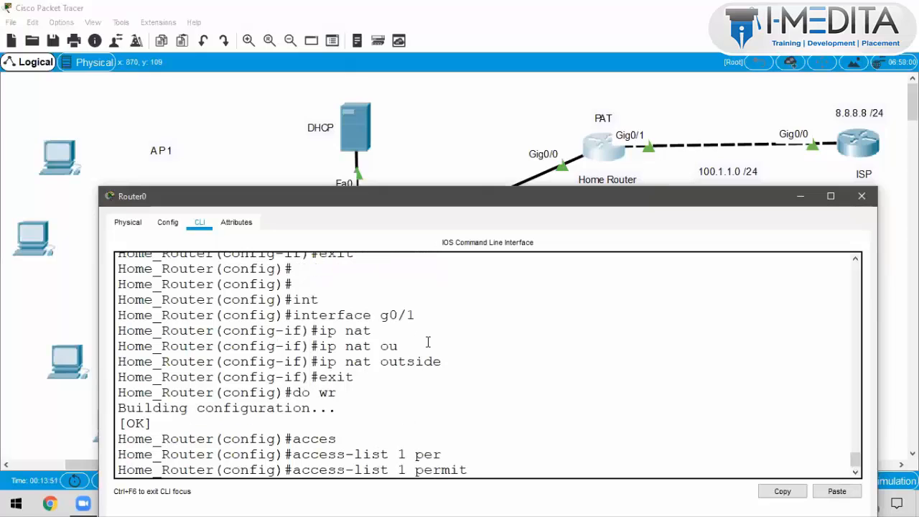
text(172.16.10.0  0.0.0.255)
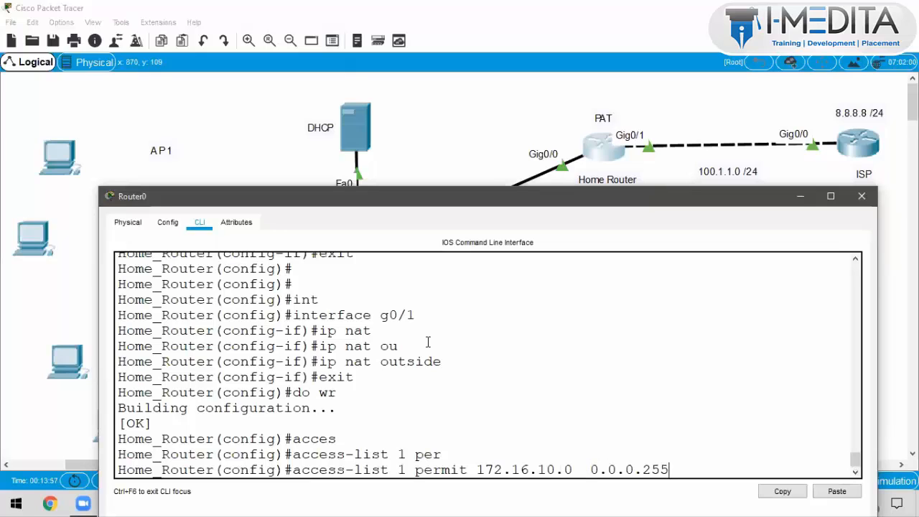
key(Return)
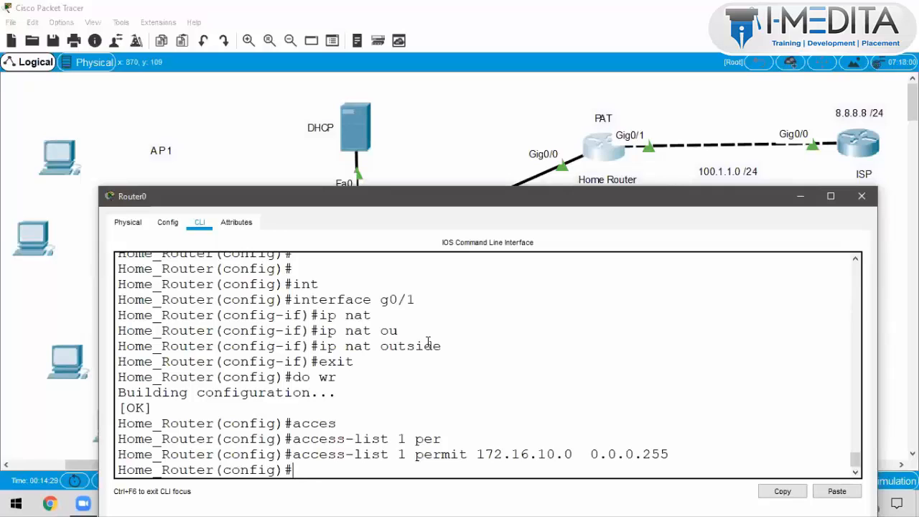
Step: Enable PAT with 'ip nat inside source list 1 interface g0/1 overload'
text(ip nat ins)
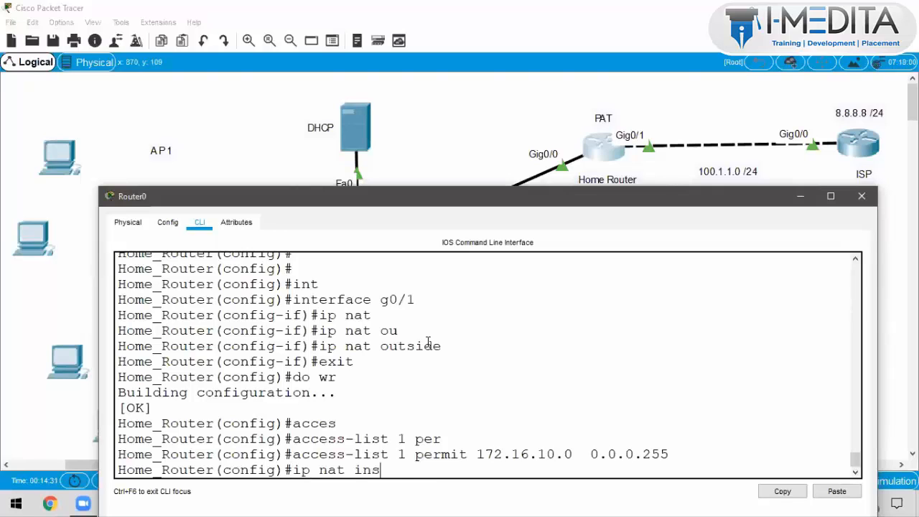
key(Tab)
text(sou)
key(Tab)
text(l)
key(Tab)
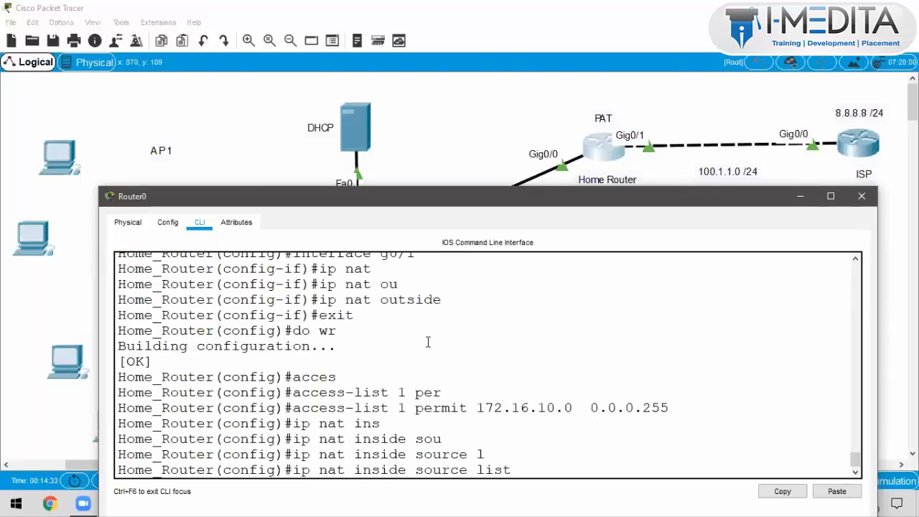
text(1)
text( in)
key(Tab)
text(g0/1 o)
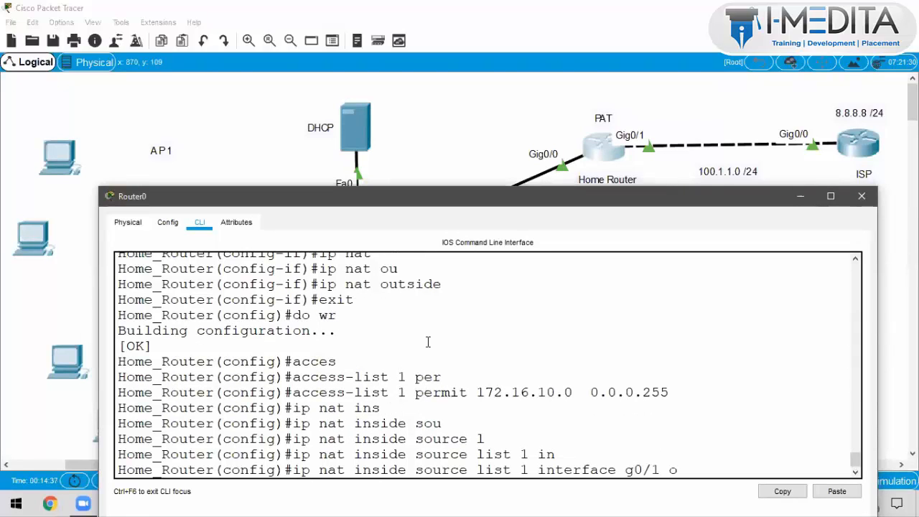
text(v)
key(Tab)
key(Return)
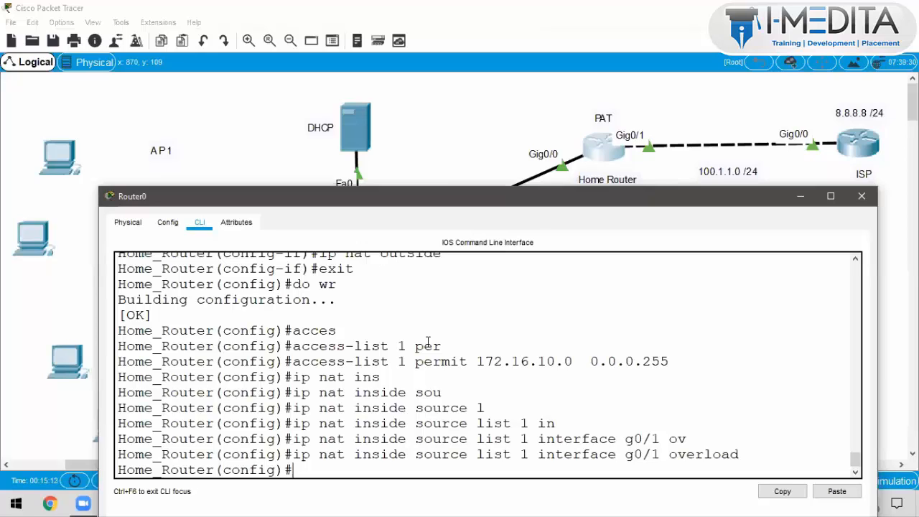
Step: Leave configuration mode with Ctrl+Z, then re-enter global configuration with conf t
scroll(424, 398, up, 1)
scroll(424, 398, down, 2)
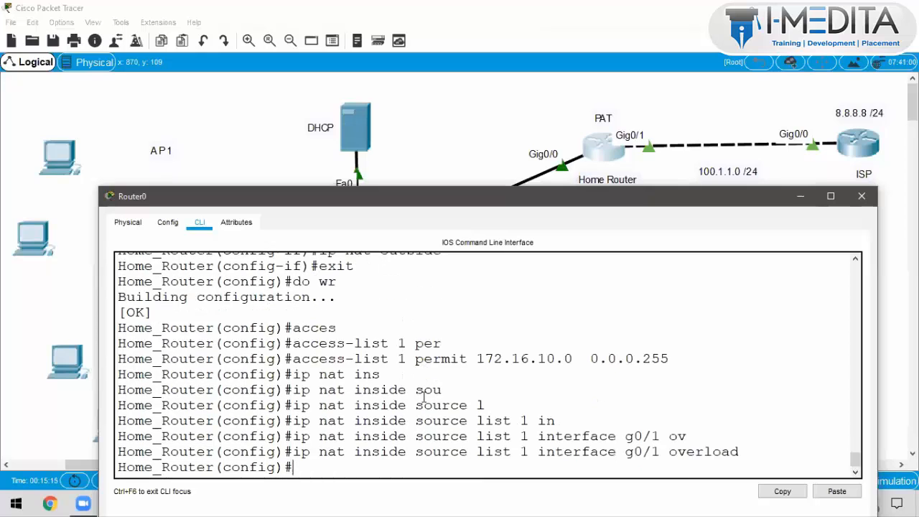
key(ctrl+z)
key(Return)
key(Return)
key(Return)
key(Return)
key(Return)
key(Return)
key(Return)
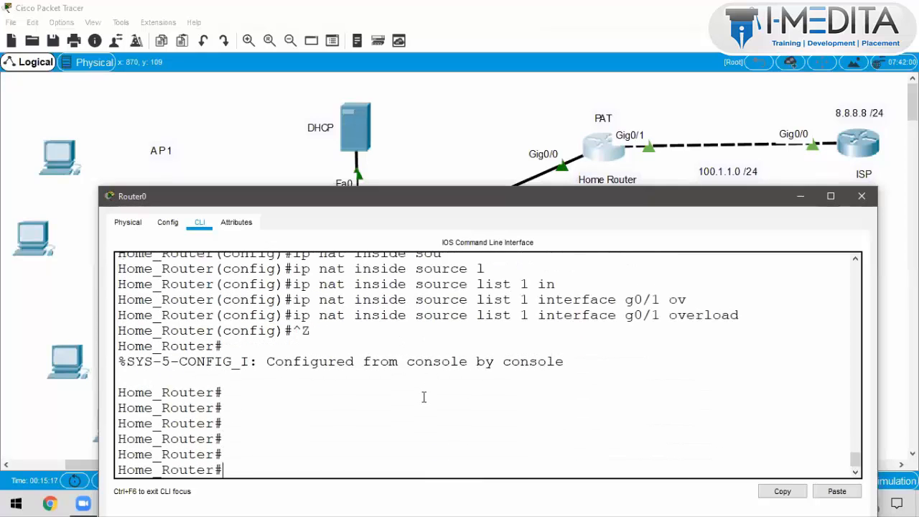
text(conf t)
key(Return)
Step: Show the command history with do sh his and highlight the NAT and access-list lines
text(do sh)
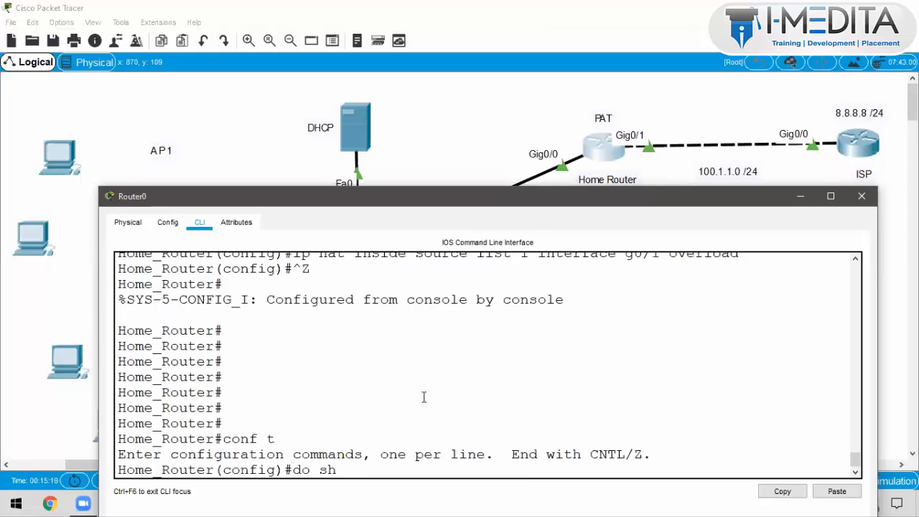
text( his)
key(Return)
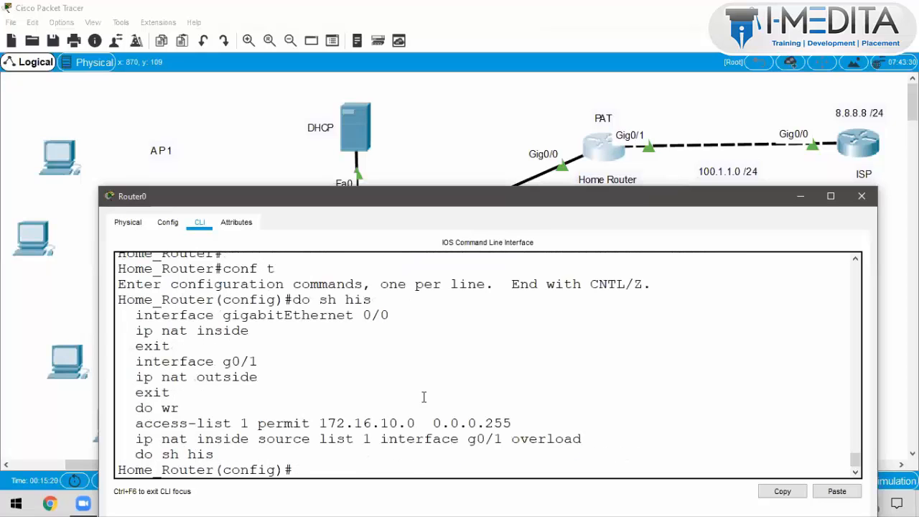
drag(136, 315, 174, 396)
drag(131, 423, 516, 427)
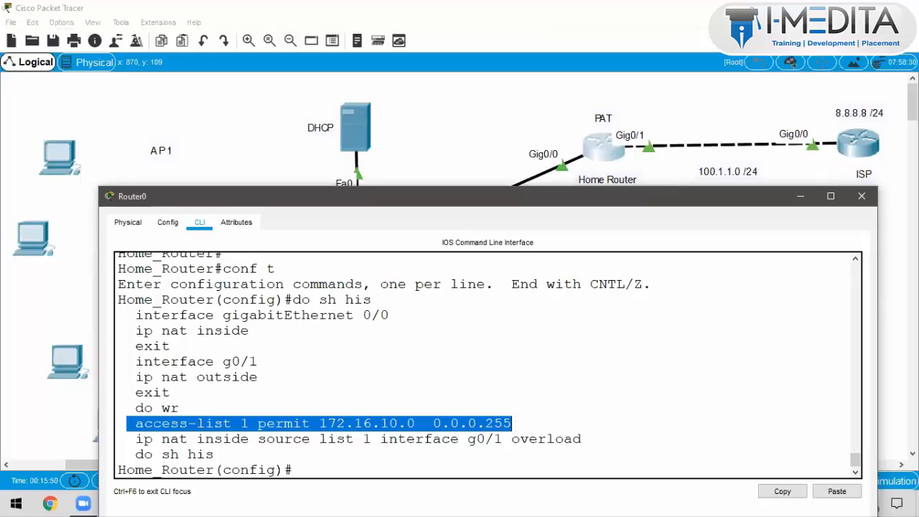
click(524, 392)
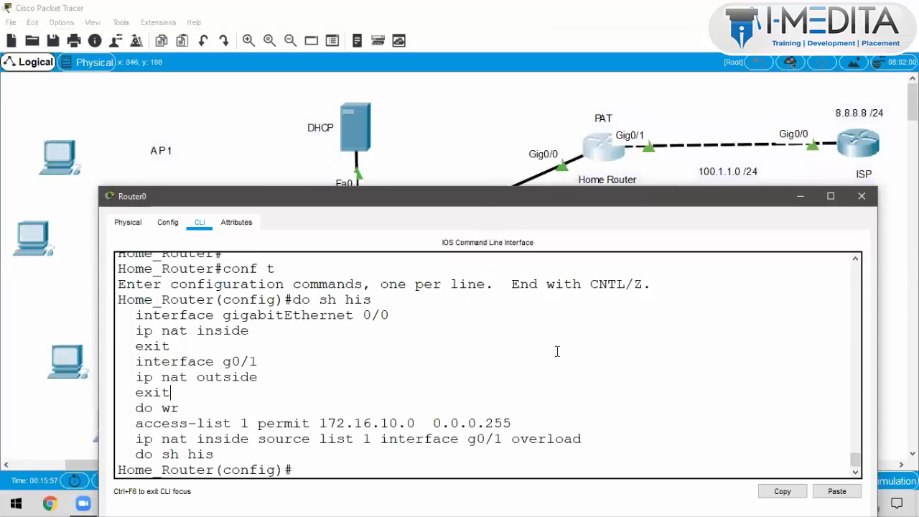
Step: Save the router configuration with wr and close the Router0 CLI window
key(Return)
key(Return)
key(ctrl+z)
text(wr)
key(Return)
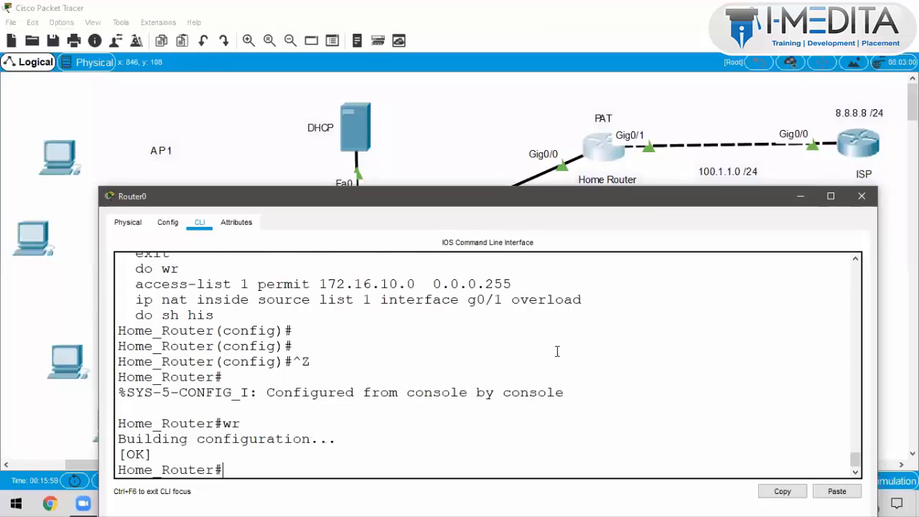
key(Return)
key(Return)
key(Return)
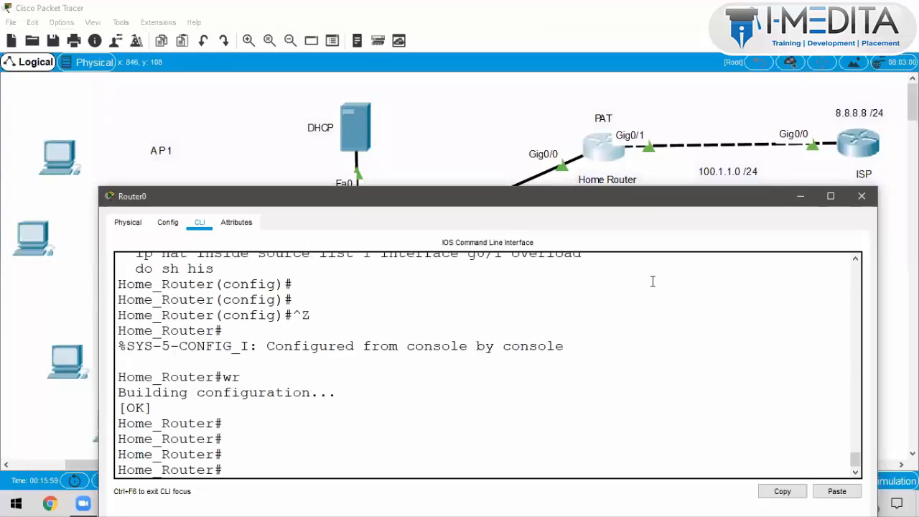
click(862, 196)
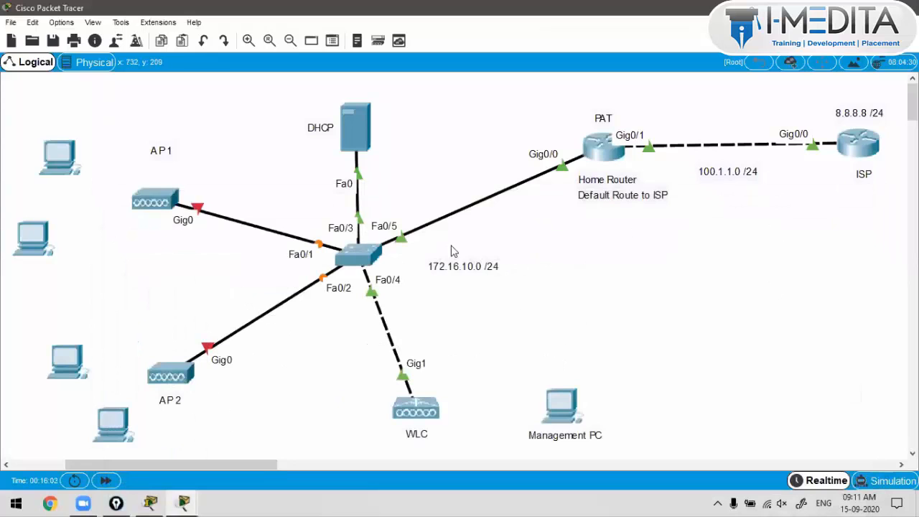
Step: In Server0's IP Configuration, enter 172.16.10.100, mask 255.255.255.0 and gateway 172.16.10.1
click(362, 143)
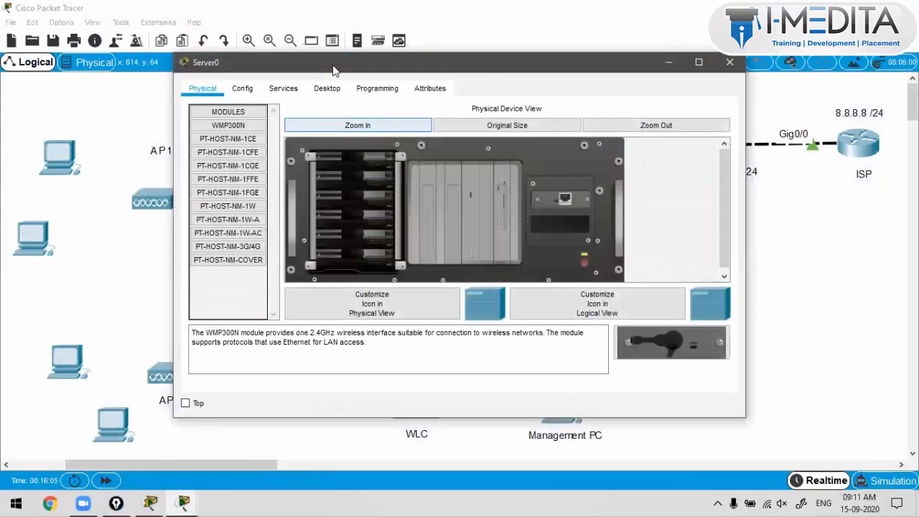
drag(332, 69, 643, 44)
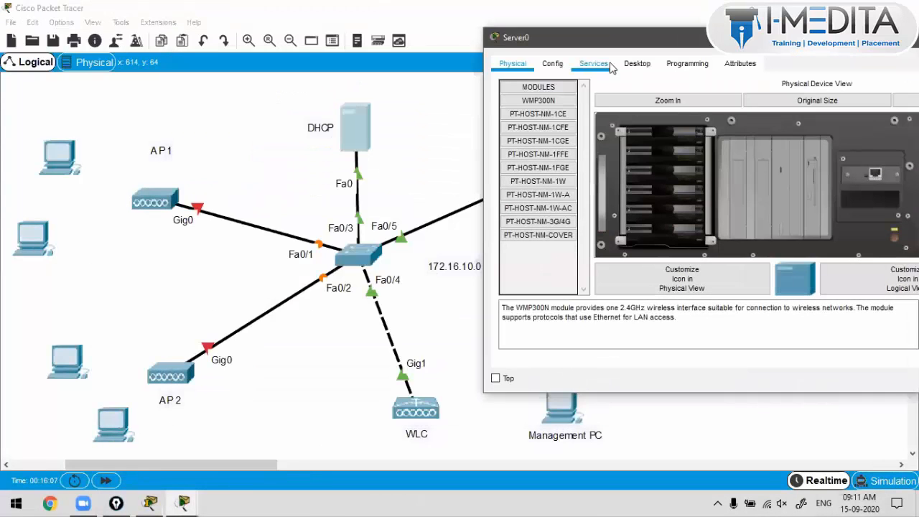
click(635, 74)
click(555, 118)
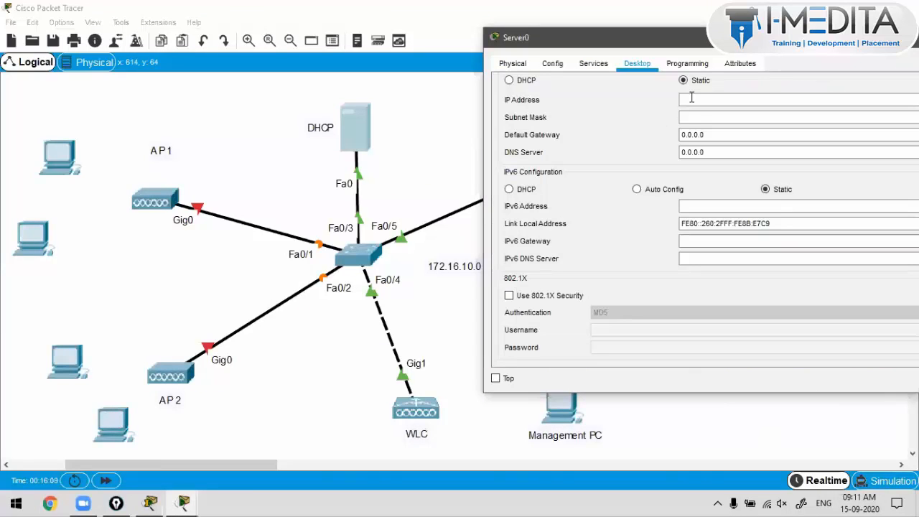
click(692, 98)
text(172.16.10.100)
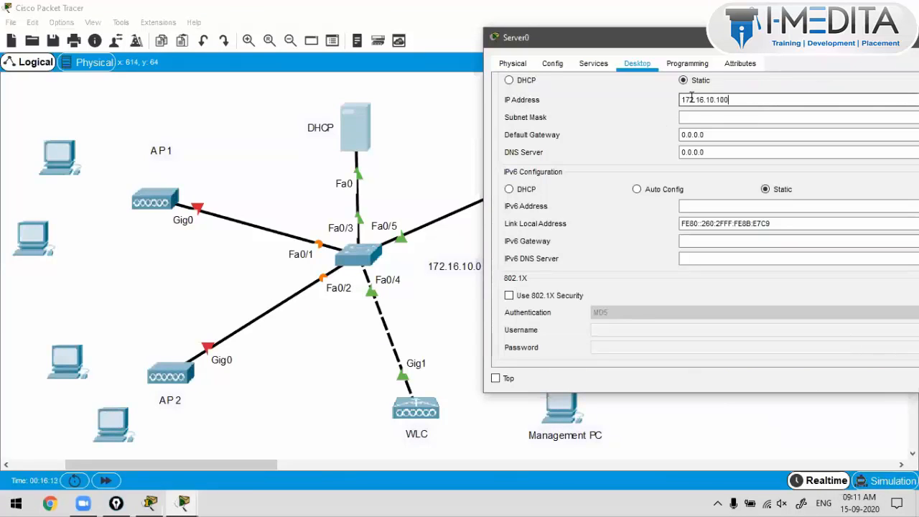
key(Tab)
text(255.255.255.0)
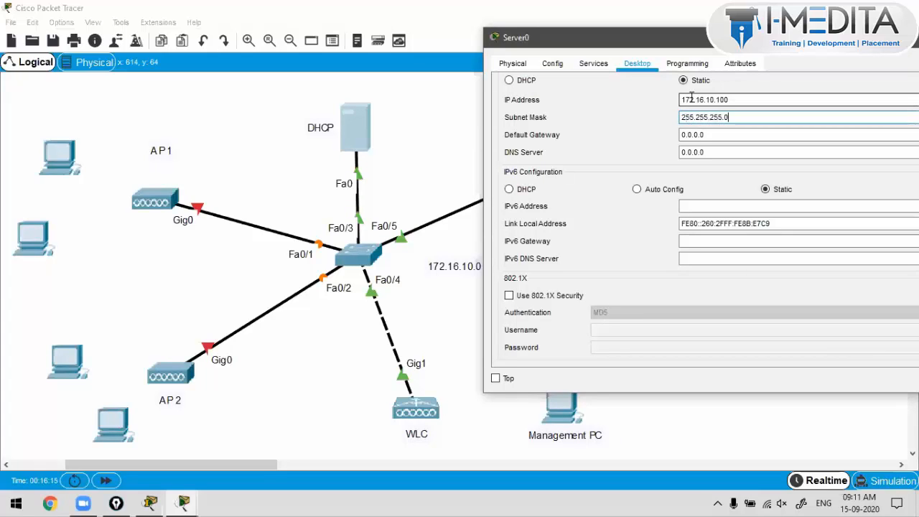
key(Tab)
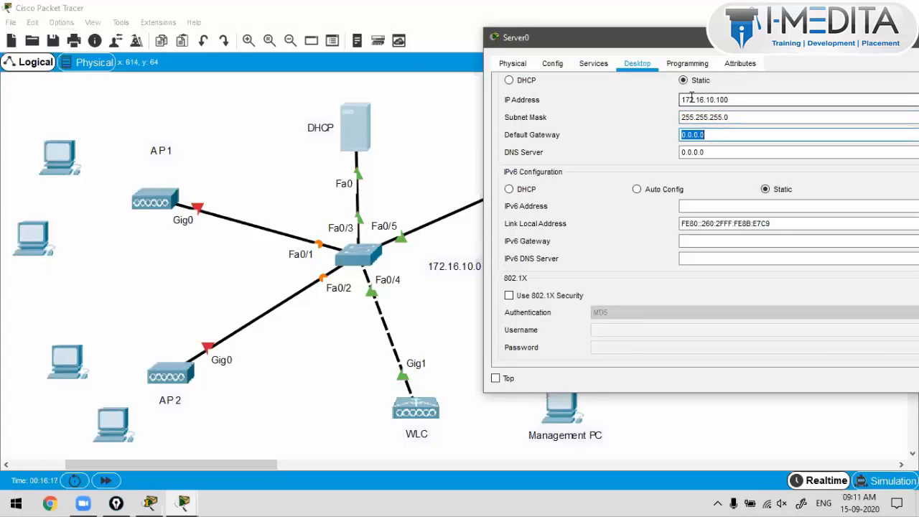
text(172.16.10.1)
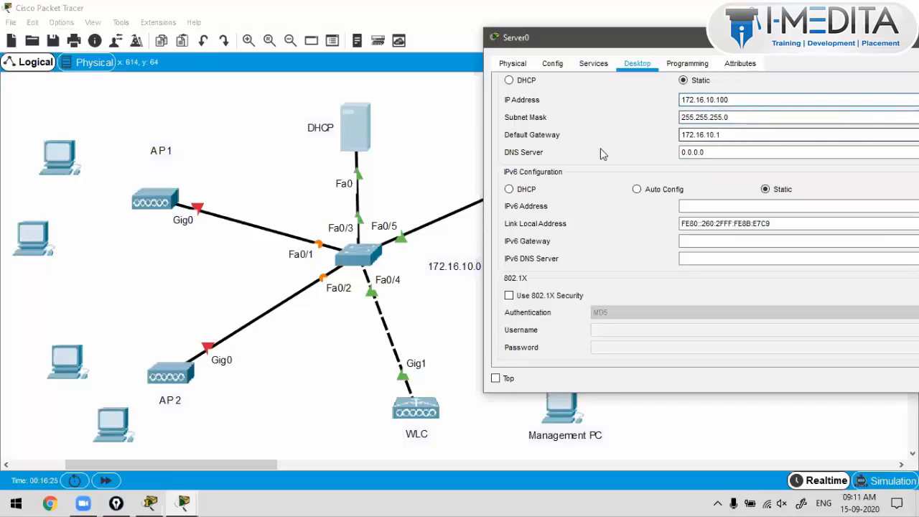
drag(732, 100, 655, 93)
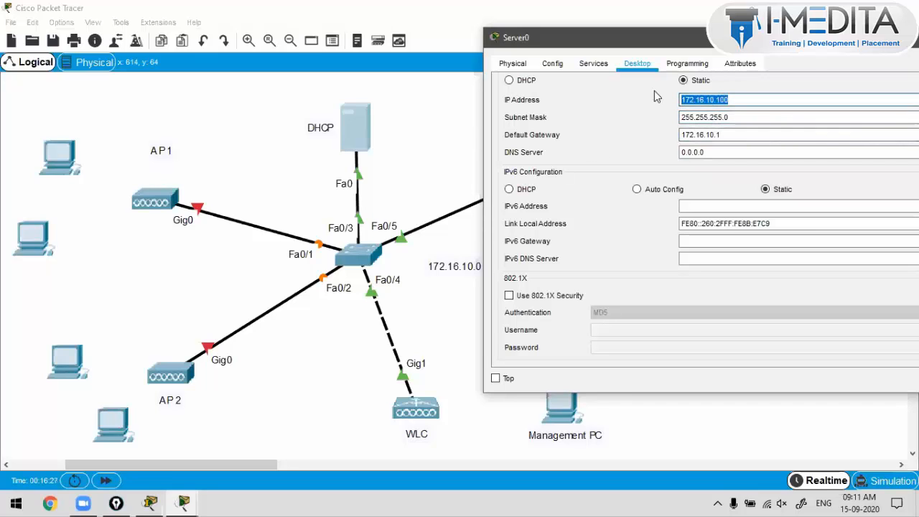
click(431, 136)
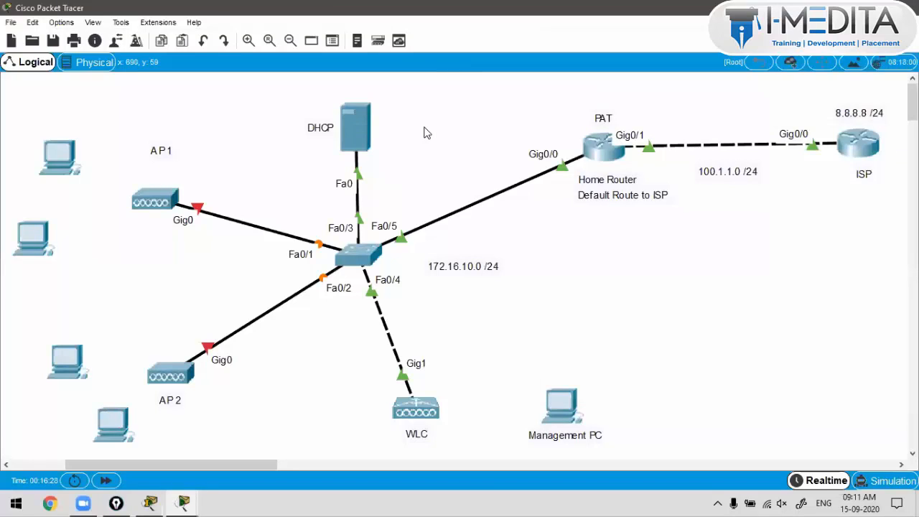
Step: Add a 172.16.10.100 /24 note above the DHCP server
click(99, 64)
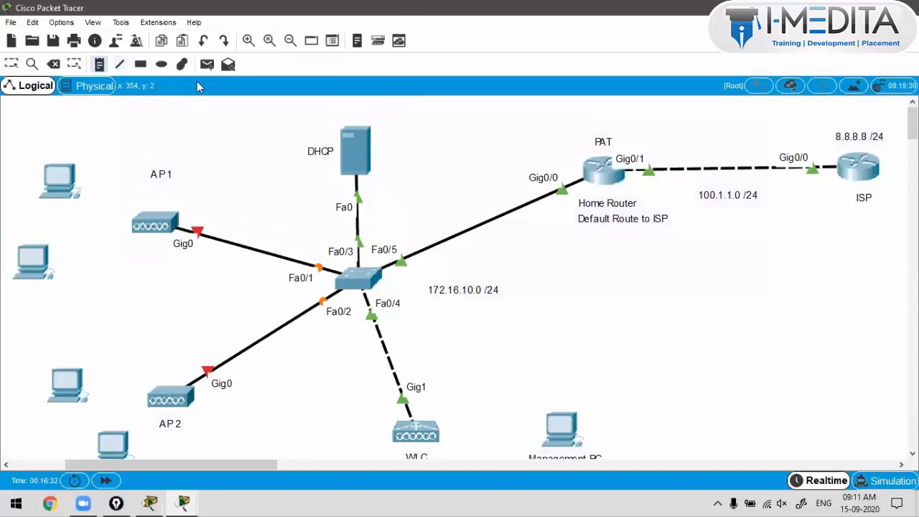
click(407, 115)
text(172.16.10.100)
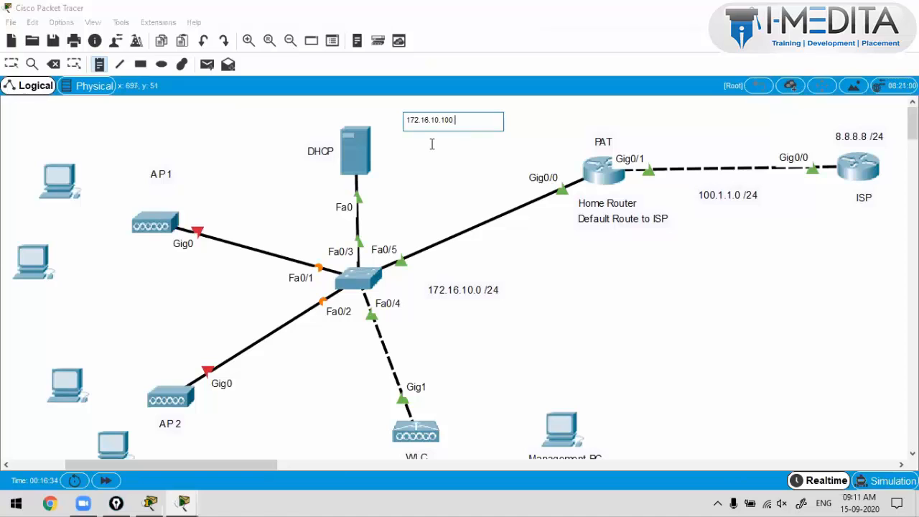
text( /24)
key(Escape)
drag(450, 126, 362, 111)
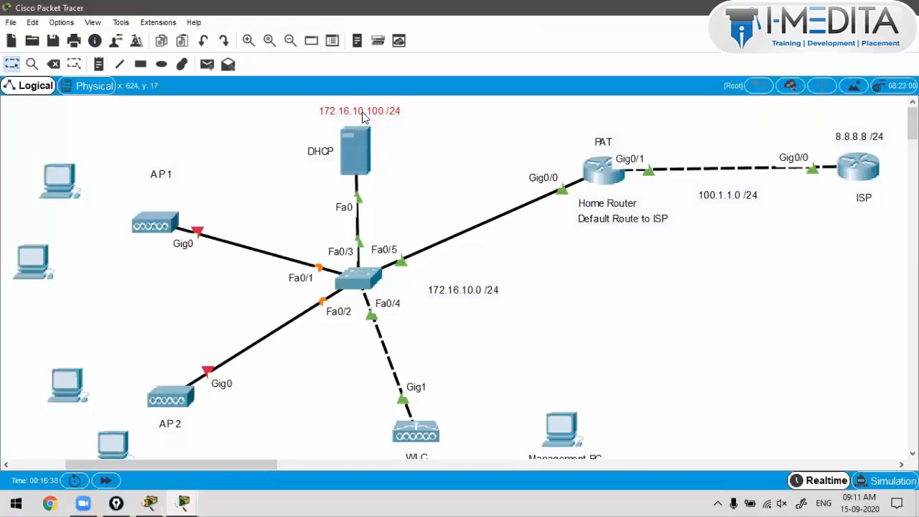
Step: Duplicate that note as 172.16.10.1 /24 beside the Home Router
key(ctrl+c)
key(ctrl+v)
drag(381, 155, 557, 159)
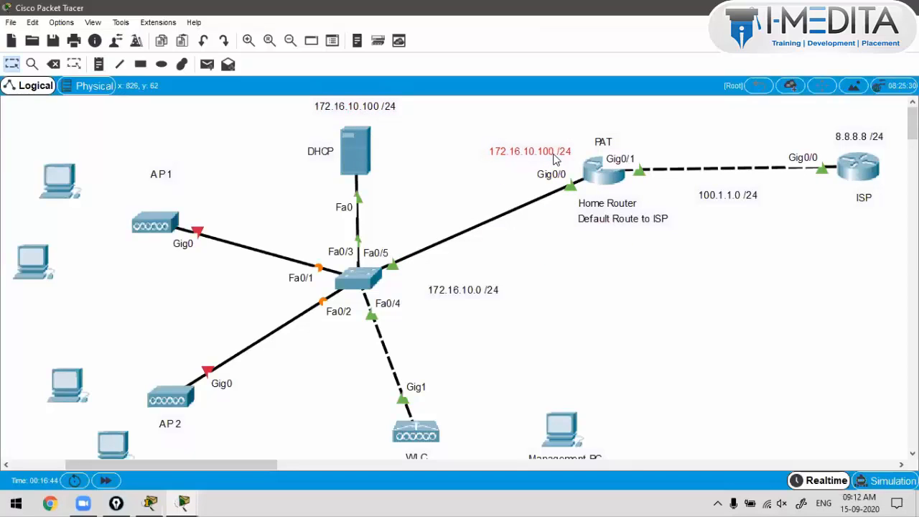
double_click(554, 158)
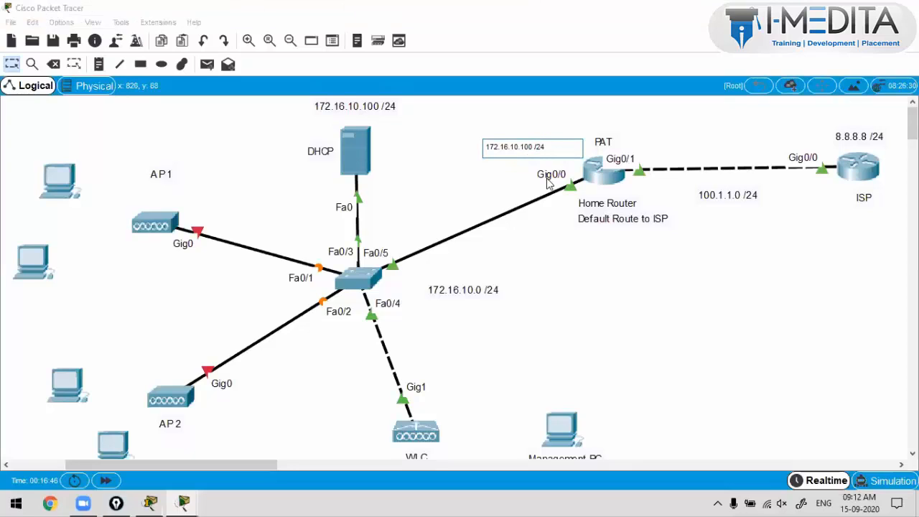
key(BackSpace)
key(BackSpace)
click(538, 122)
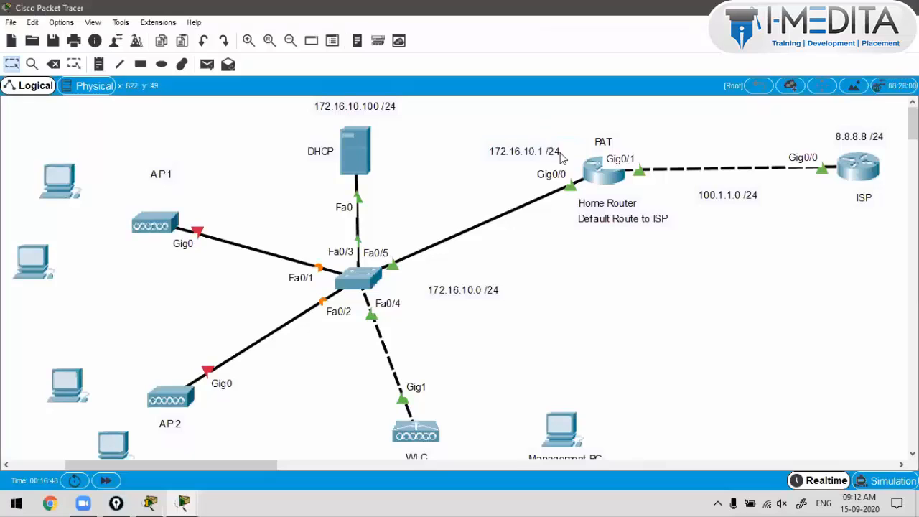
drag(551, 149, 561, 153)
Step: Copy the 100.1.1.0 /24 note and edit the copy to 100.1.1.1 /24 beside the router
click(717, 196)
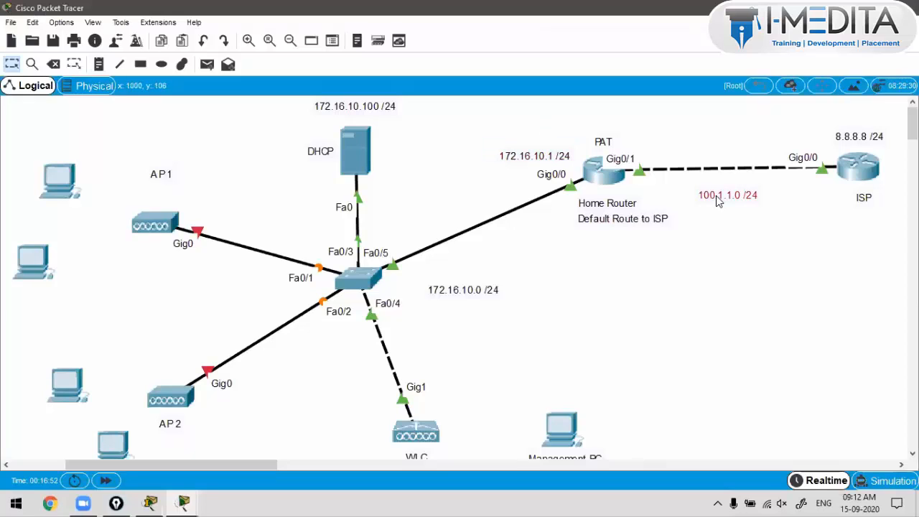
click(725, 282)
drag(717, 195, 718, 193)
key(ctrl+c)
key(ctrl+v)
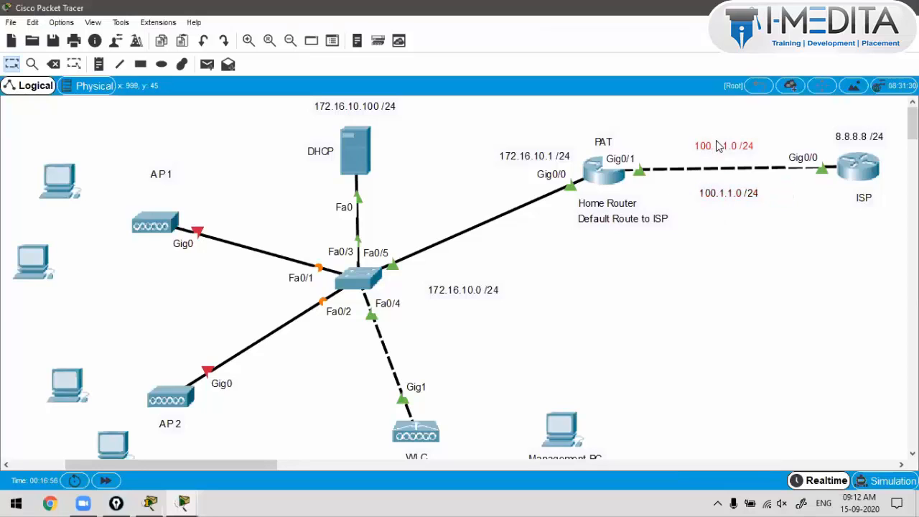
drag(718, 146, 654, 146)
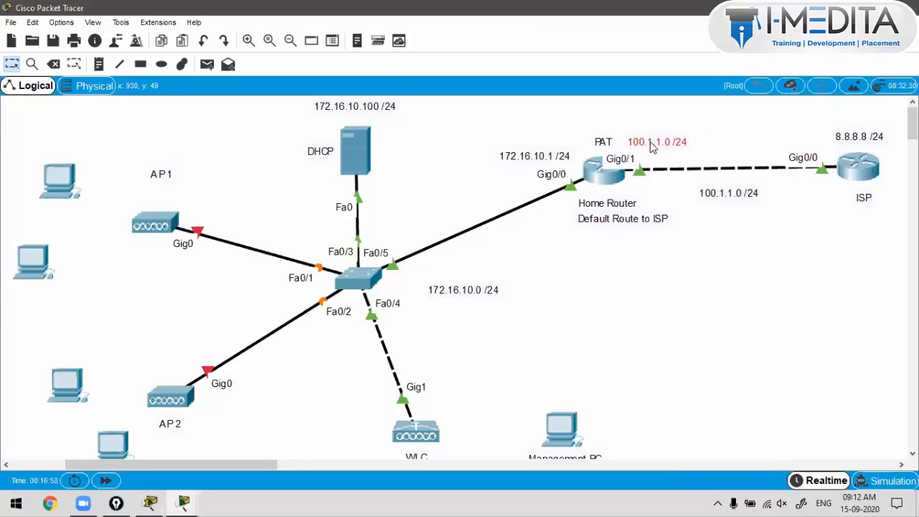
double_click(660, 140)
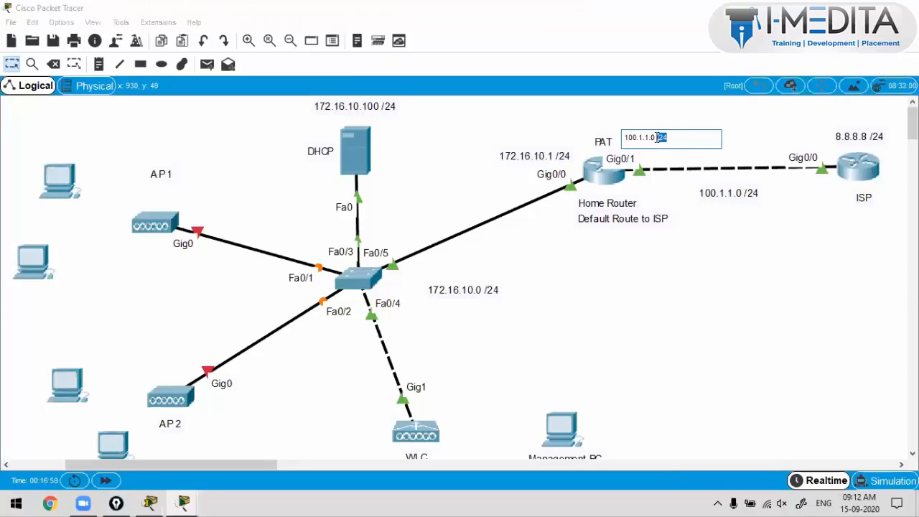
click(656, 137)
key(BackSpace)
text(1)
click(672, 213)
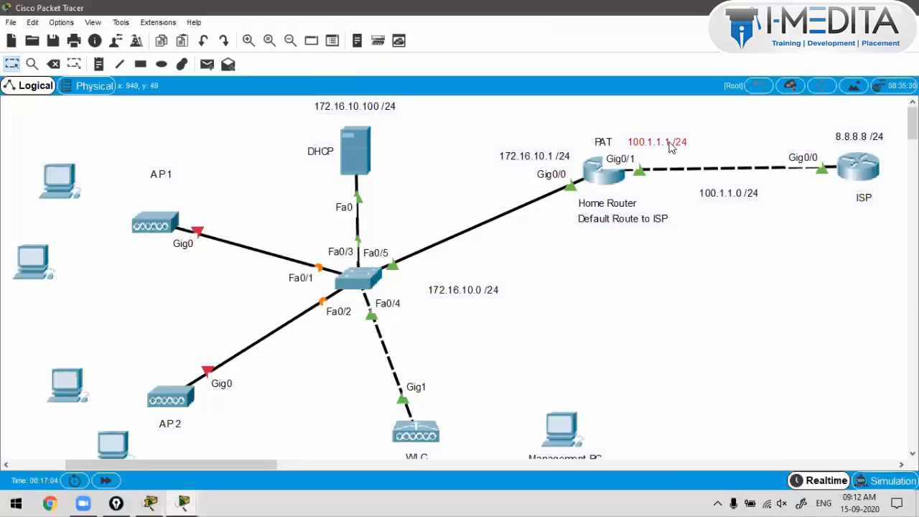
Step: Move the PAT note below Default Route to ISP under Home Router's labels
click(677, 139)
click(683, 174)
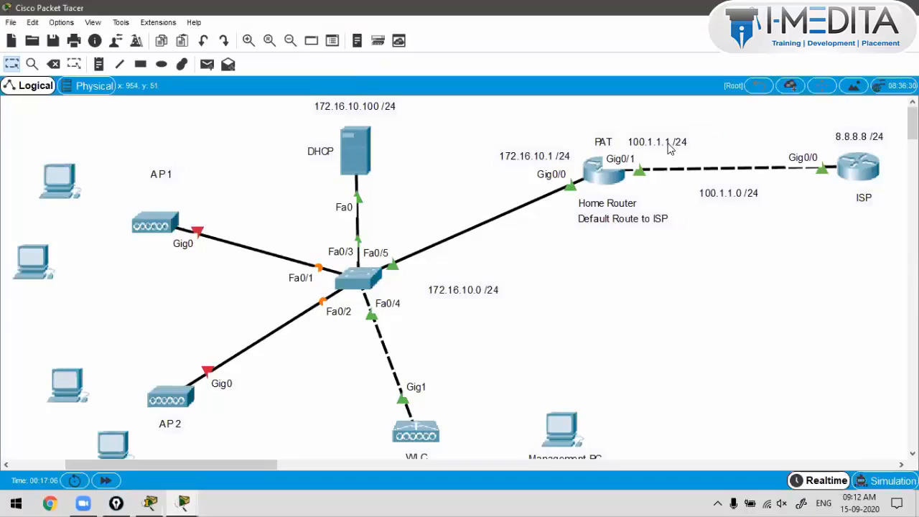
drag(671, 145, 665, 146)
click(604, 152)
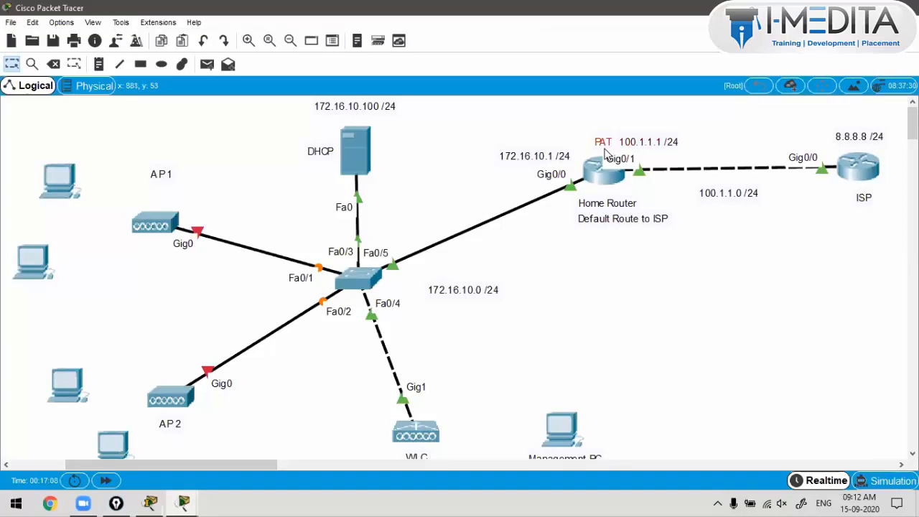
drag(605, 152, 612, 249)
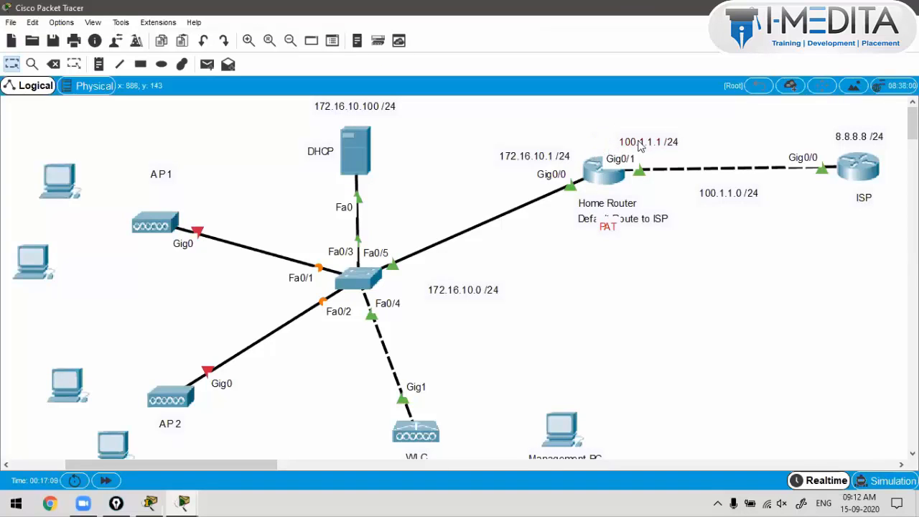
drag(645, 141, 628, 156)
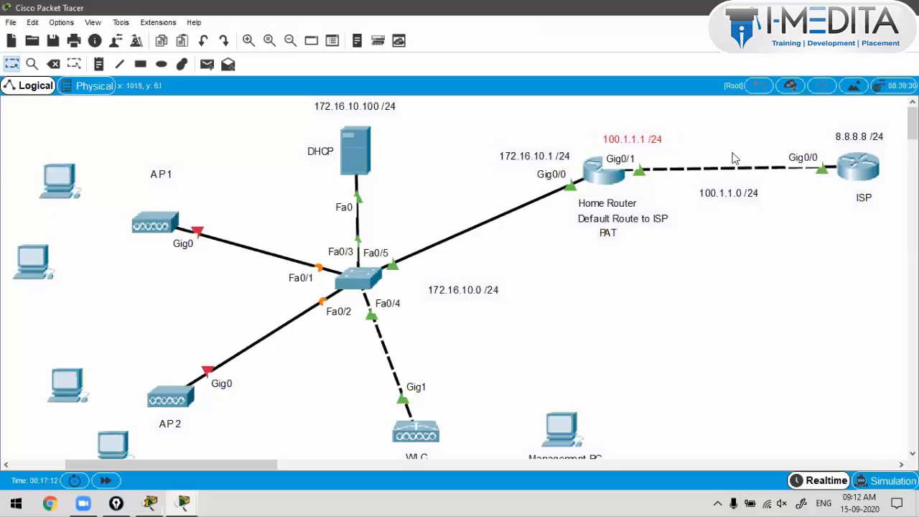
Step: Duplicate the address note as 100.1.1.2 /24 near the ISP and tidy the other notes
key(ctrl+c)
key(ctrl+v)
drag(628, 109, 788, 146)
double_click(788, 144)
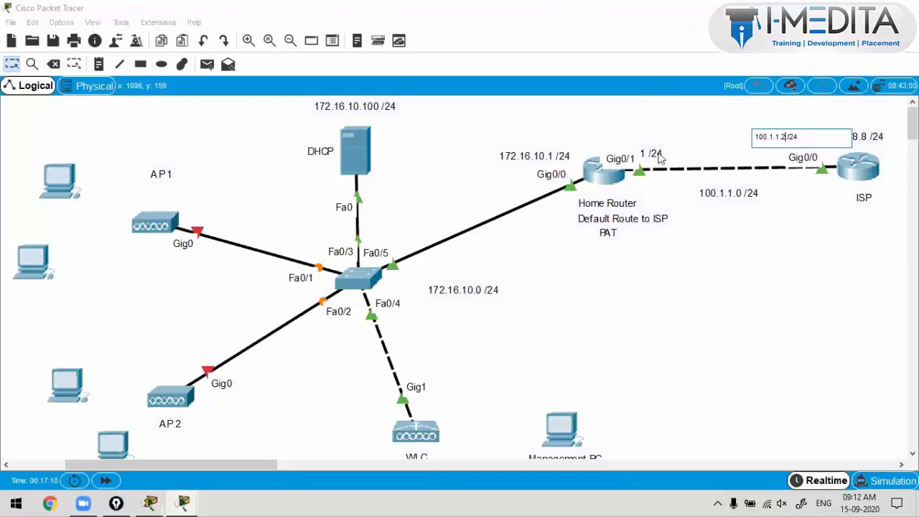
drag(663, 159, 661, 146)
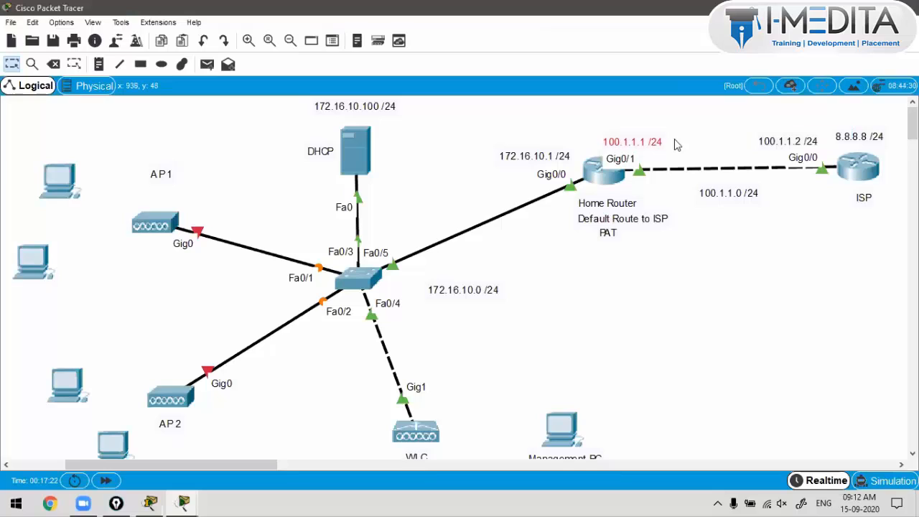
drag(745, 194, 749, 194)
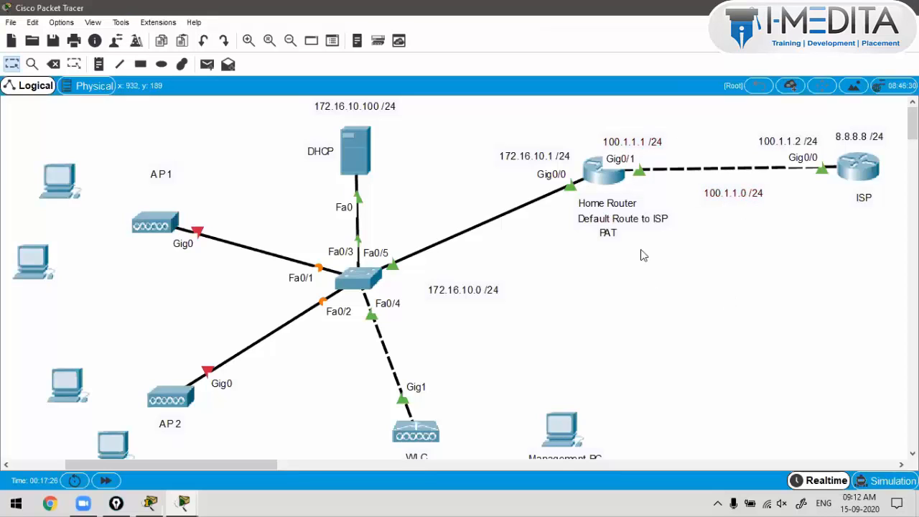
drag(606, 232, 587, 238)
drag(386, 108, 388, 119)
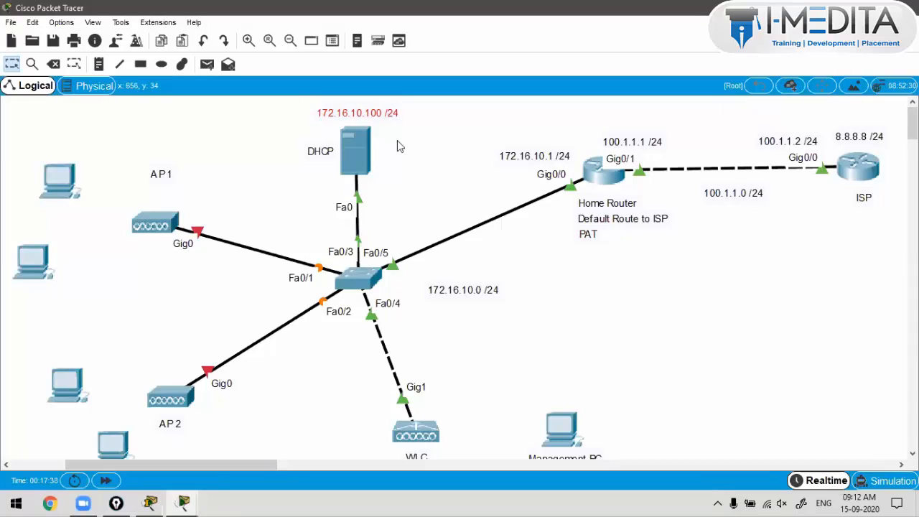
Step: Set the default gateway of Server0's DHCP pool to 172.16.10.1
click(362, 150)
click(579, 65)
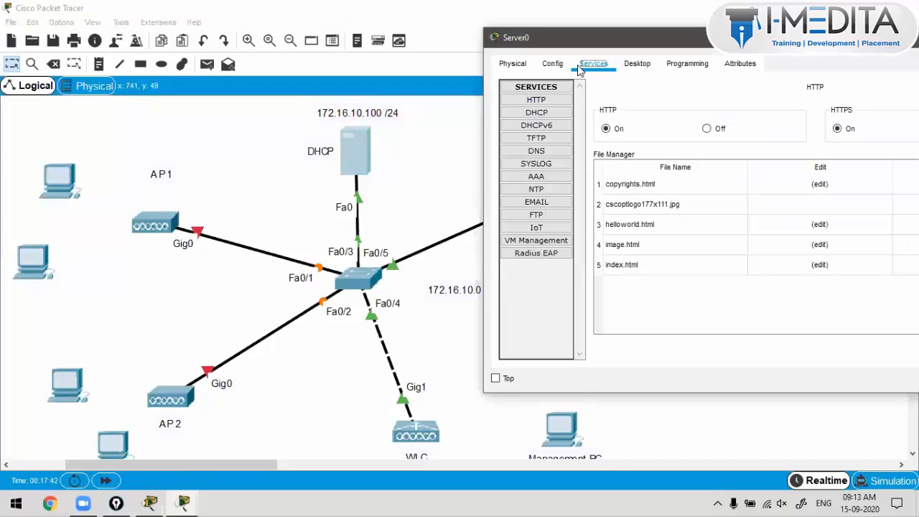
click(559, 115)
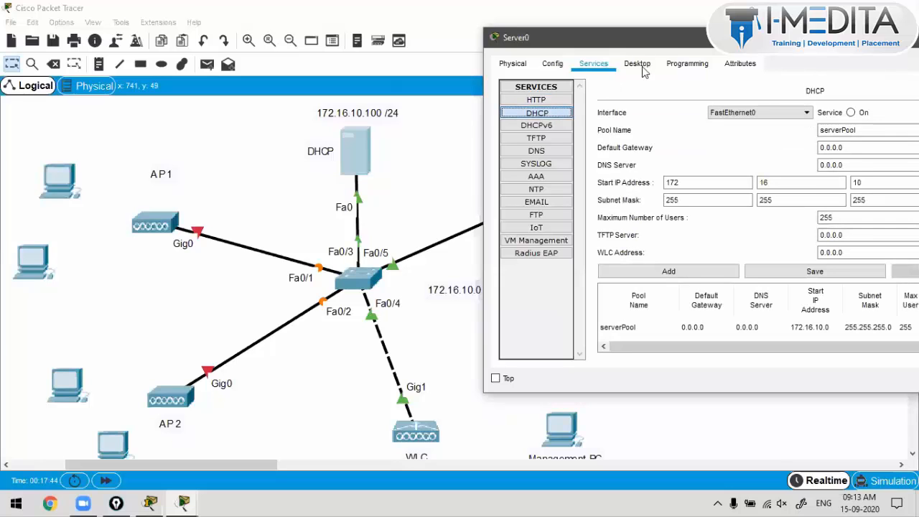
drag(651, 45, 600, 61)
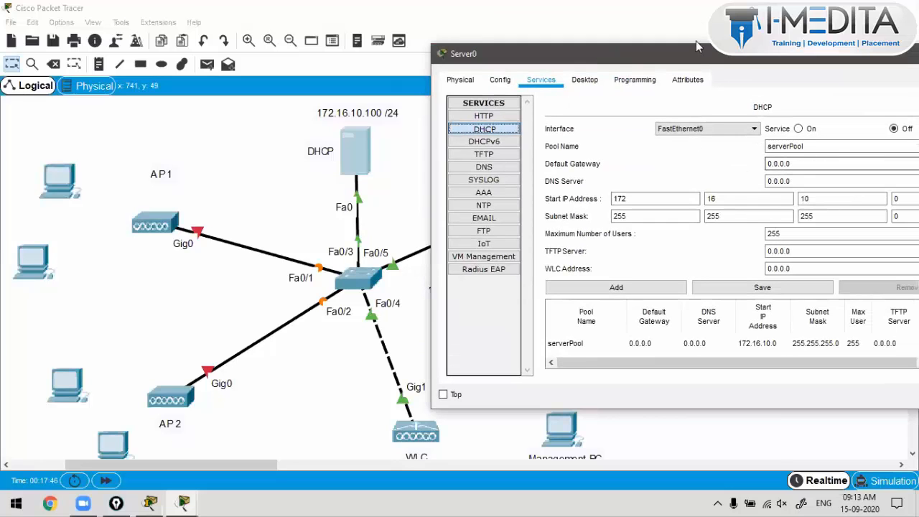
drag(700, 58, 668, 54)
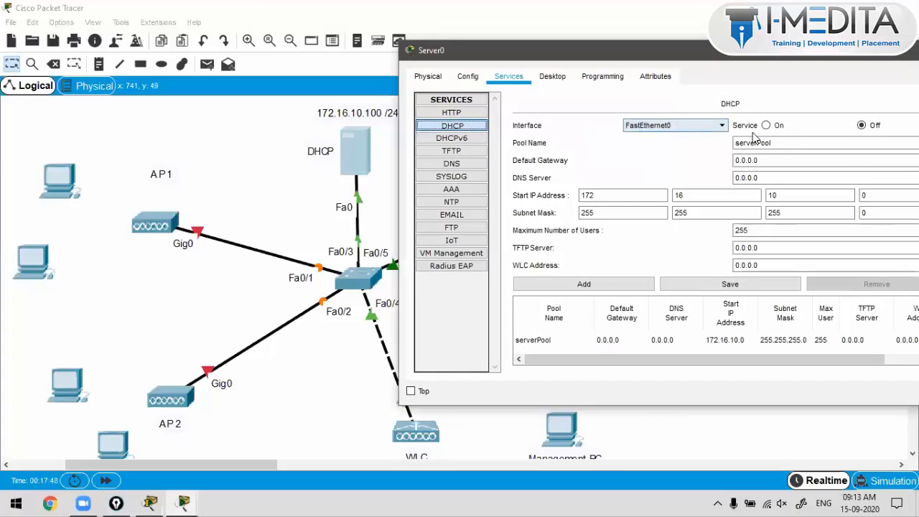
drag(759, 157, 716, 170)
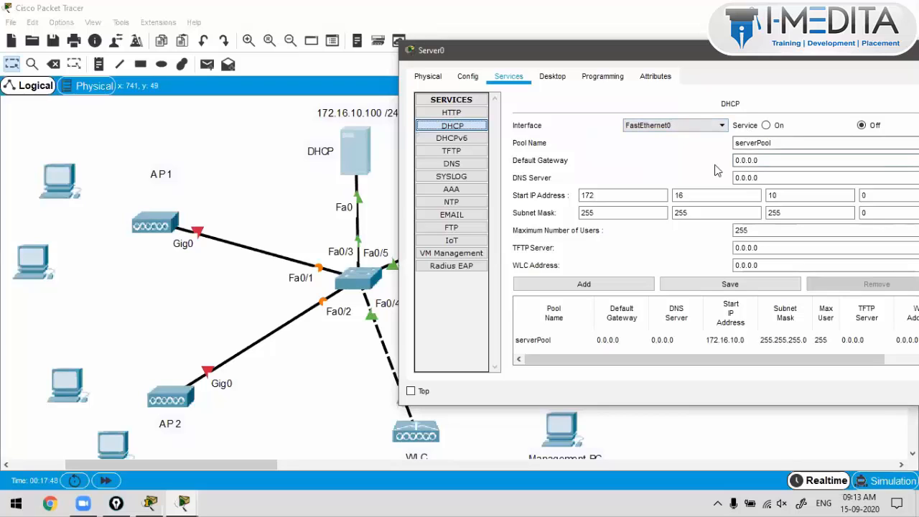
text(192.1)
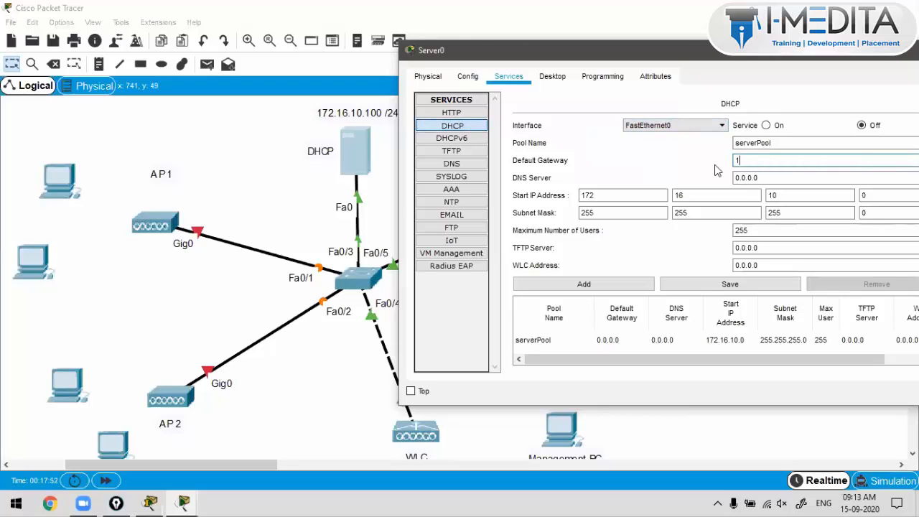
key(BackSpace)
text(78)
text(.16.)
text(10.1)
drag(632, 52, 602, 53)
Step: Set the pool's maximum number of users to 100 and return to the topology
click(768, 199)
click(769, 212)
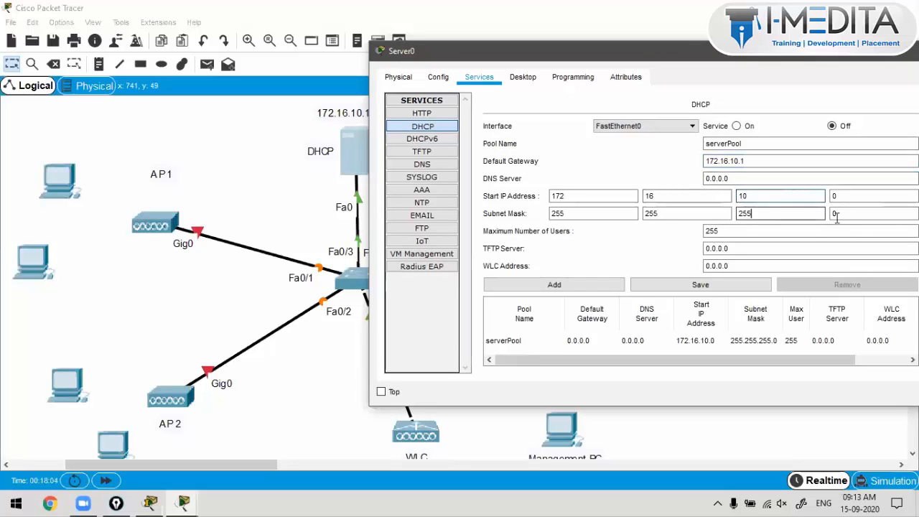
click(848, 212)
click(851, 199)
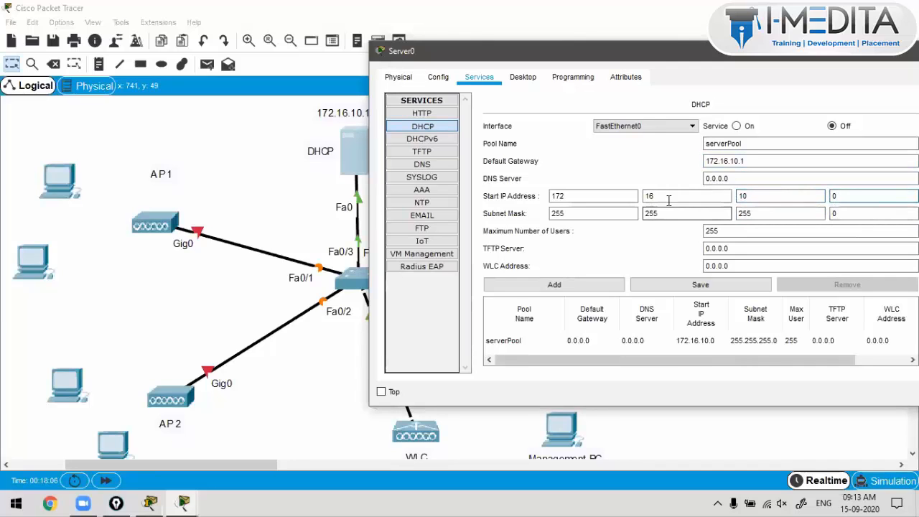
double_click(731, 234)
text(100)
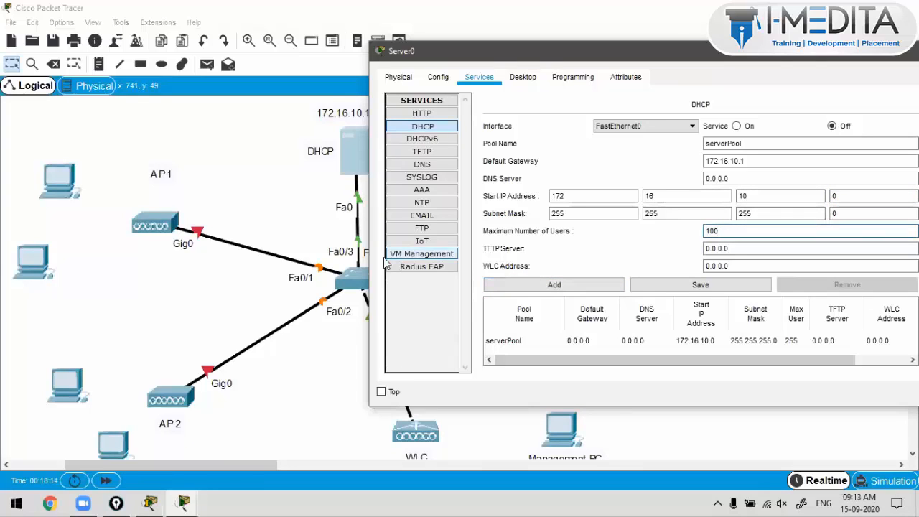
click(297, 215)
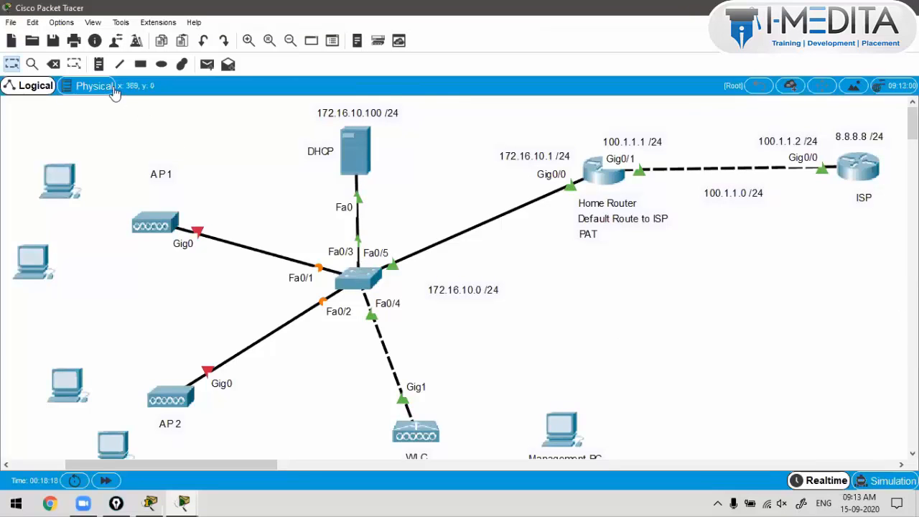
Step: Place a 172.16.10.200 /24 note and position it above the WLC label
key(n)
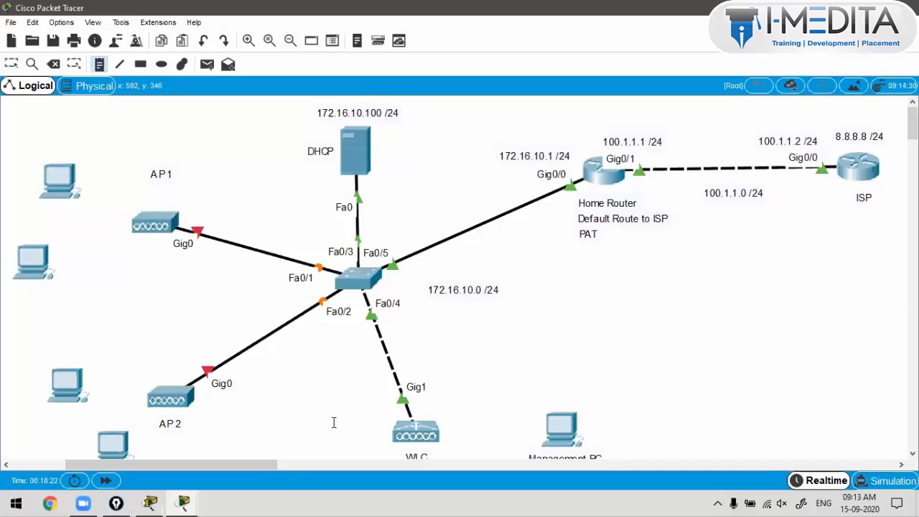
scroll(345, 420, down, 2)
click(369, 418)
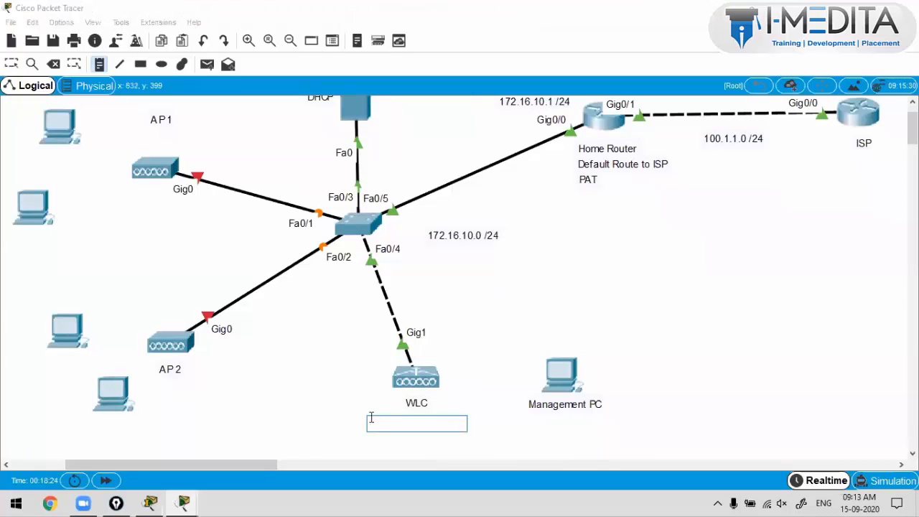
text(172.16.10.200)
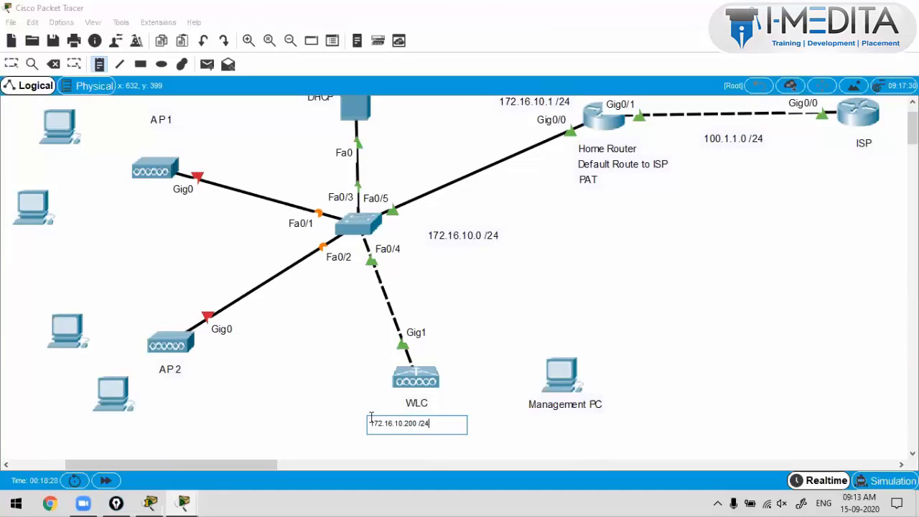
text( /24)
click(406, 422)
mouse_move(402, 421)
mouse_down()
mouse_move(412, 401)
mouse_move(401, 416)
mouse_move(407, 403)
mouse_move(413, 421)
mouse_up()
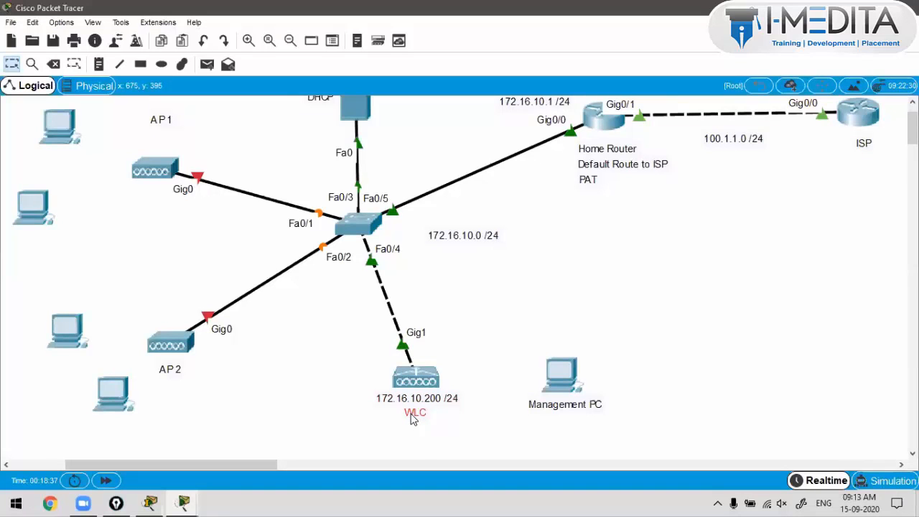
click(351, 437)
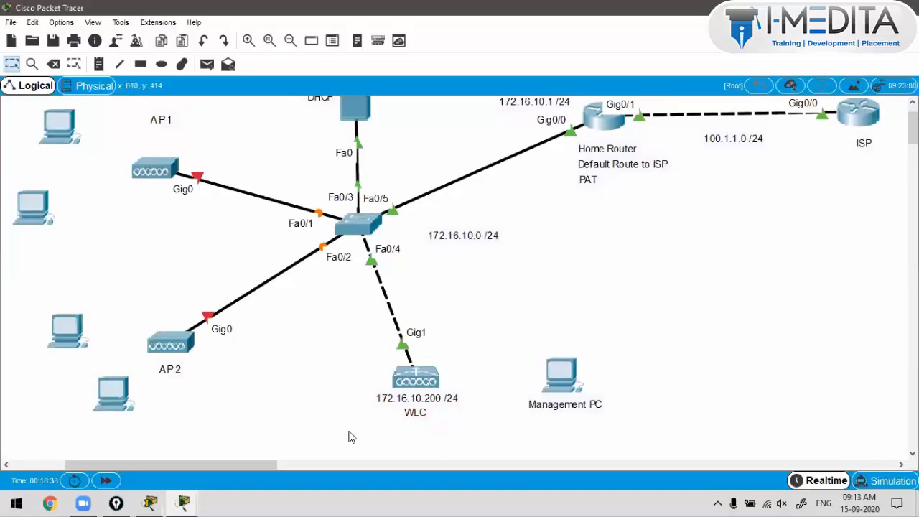
scroll(351, 437, up, 3)
Step: Enter WLC address 172.16.10.200 in Server0's DHCP pool and save it
click(354, 153)
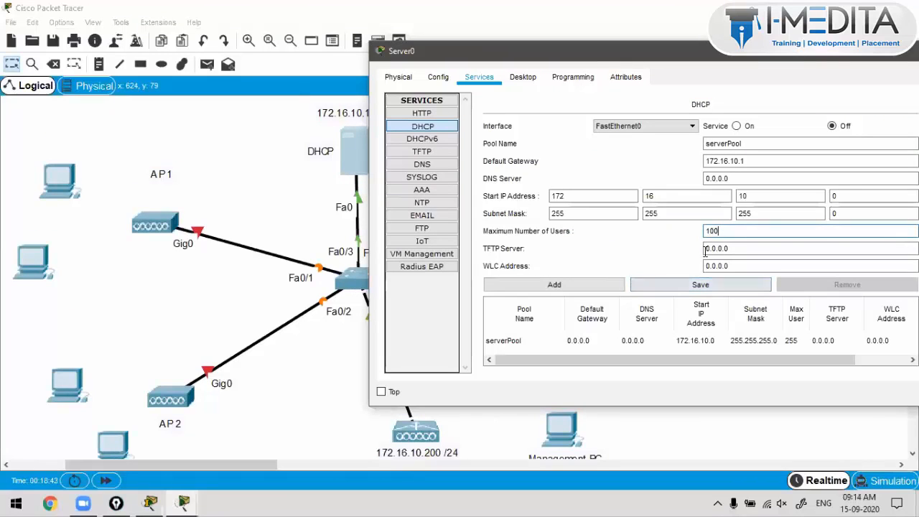
key(Tab)
key(Tab)
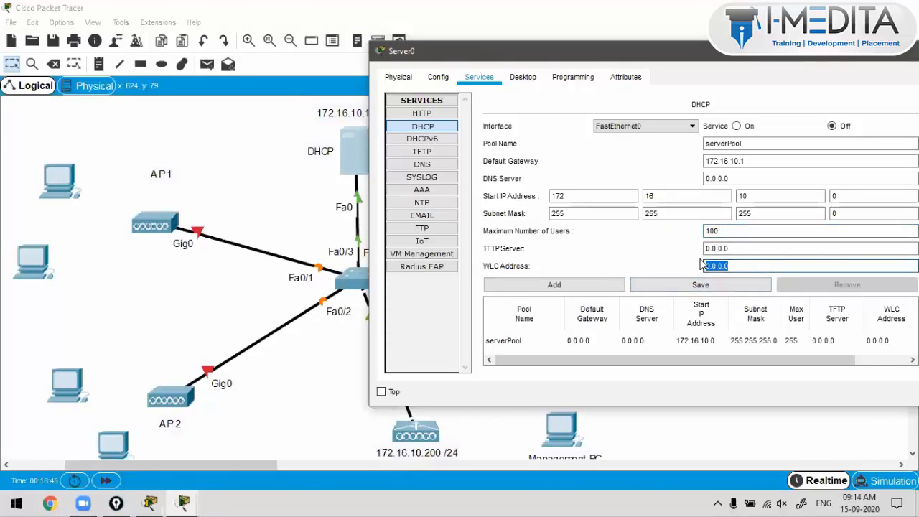
text(172.16.10.200)
click(728, 232)
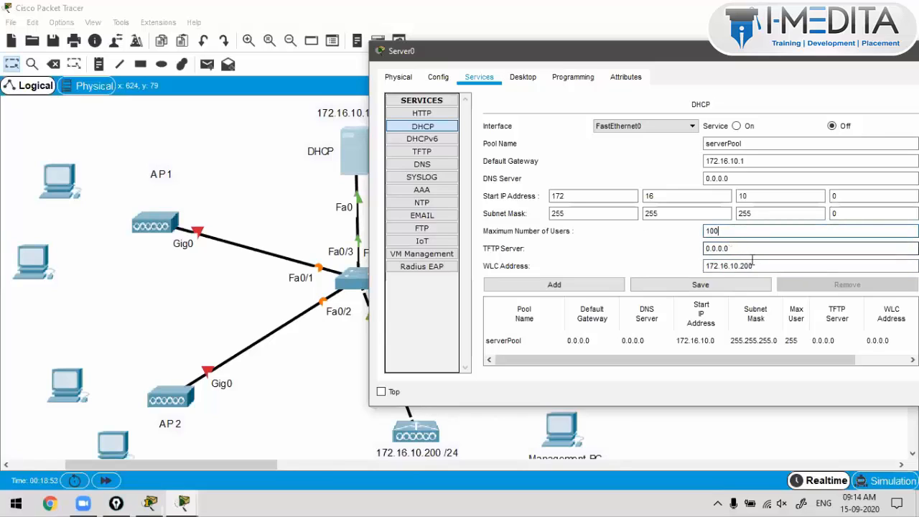
drag(752, 263, 706, 264)
click(692, 285)
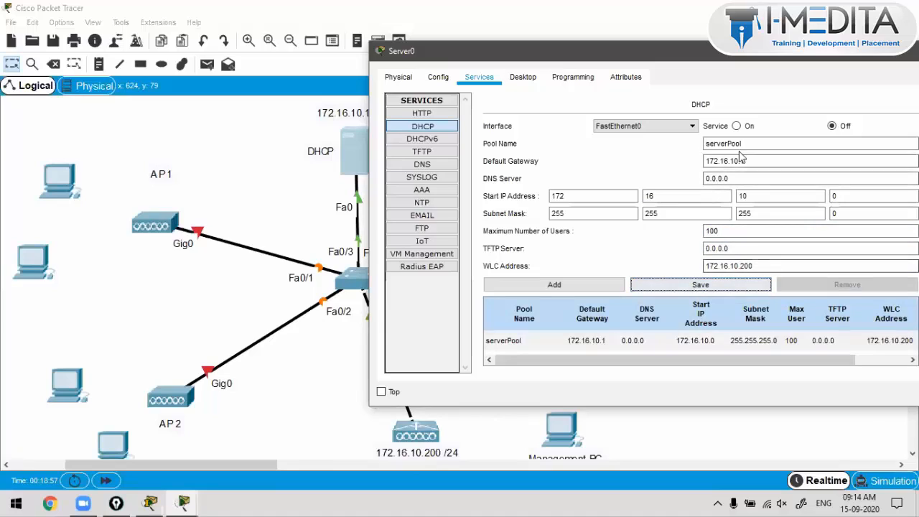
Step: Change the pool's start IP to 172.16.10.2 and save it
drag(740, 153, 702, 150)
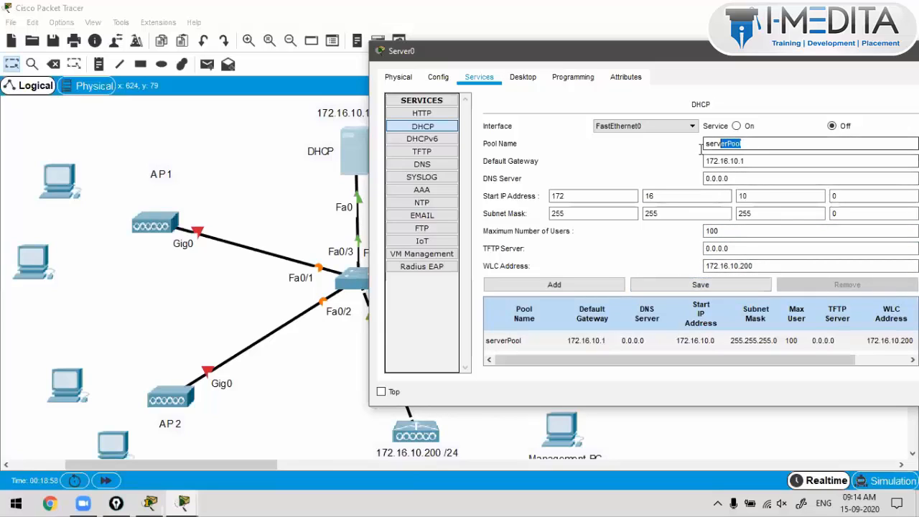
key(Tab)
key(Tab)
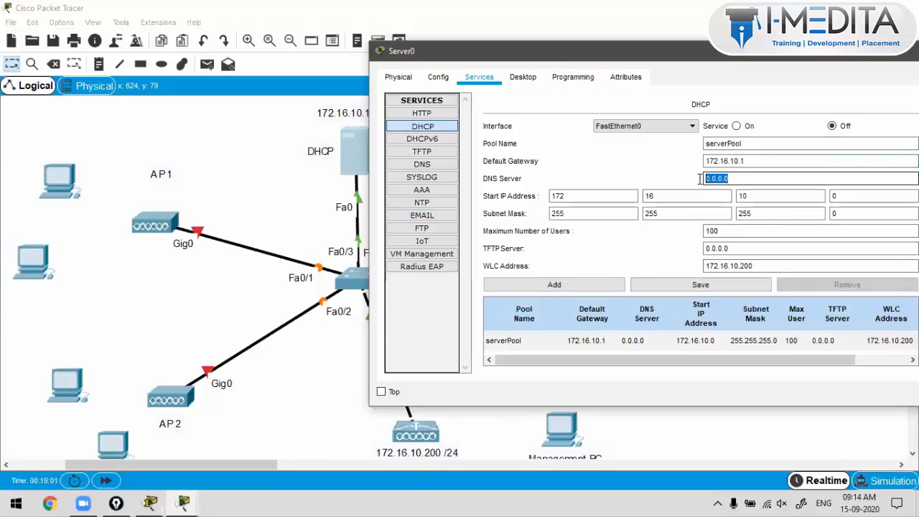
double_click(575, 191)
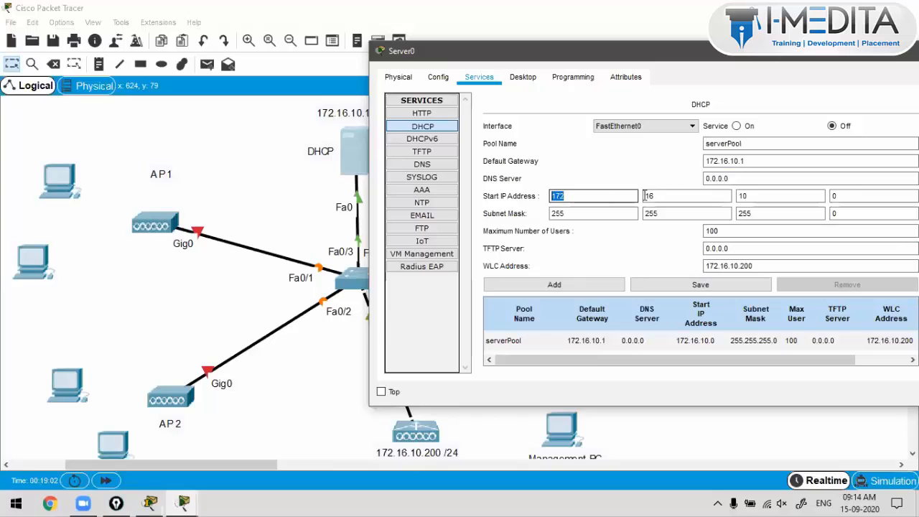
double_click(842, 192)
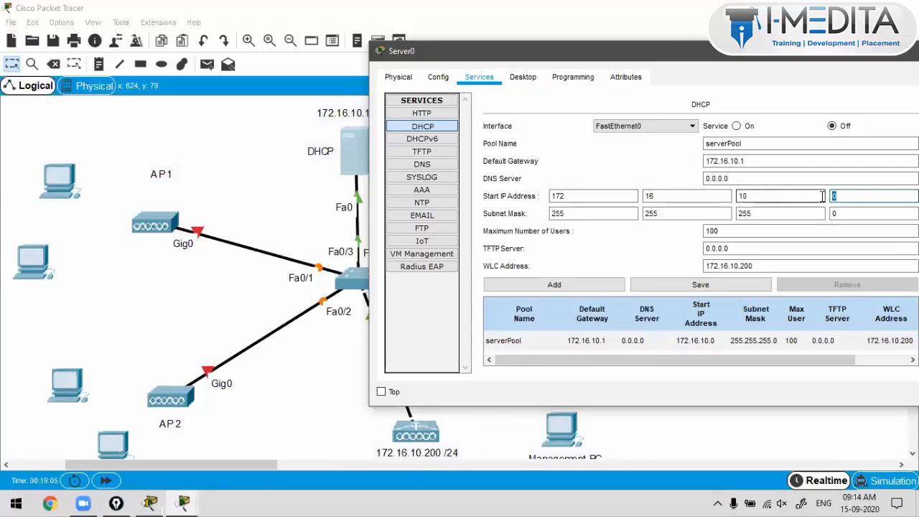
text(2)
click(833, 214)
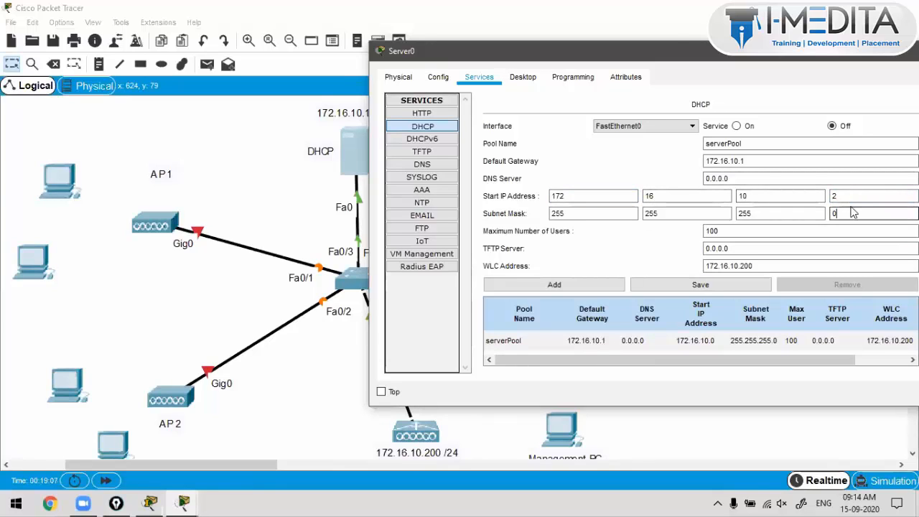
click(762, 285)
double_click(834, 196)
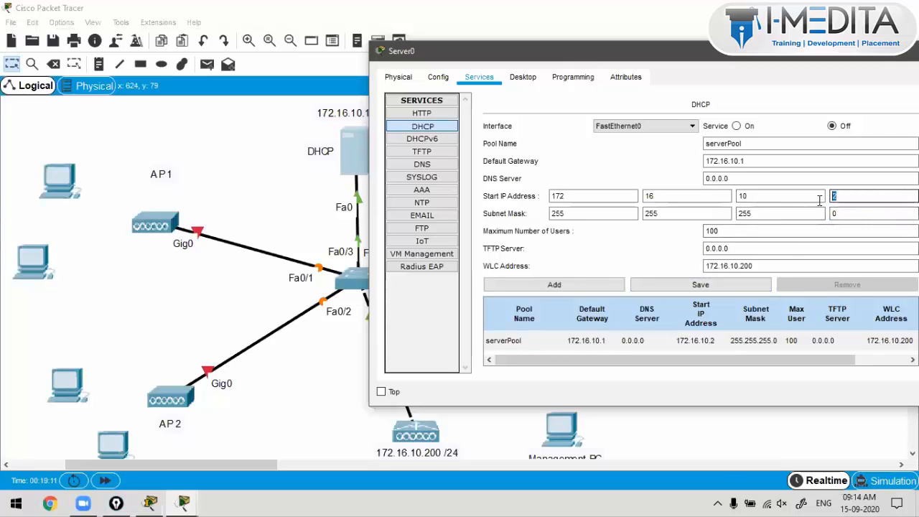
click(296, 168)
drag(524, 141, 577, 211)
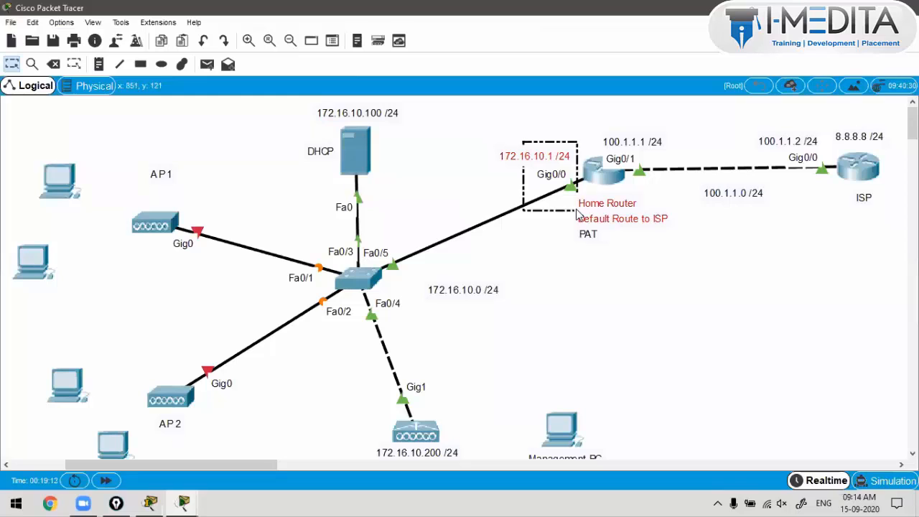
Step: Recheck the serverPool fields, save once more, and return to the topology
click(351, 147)
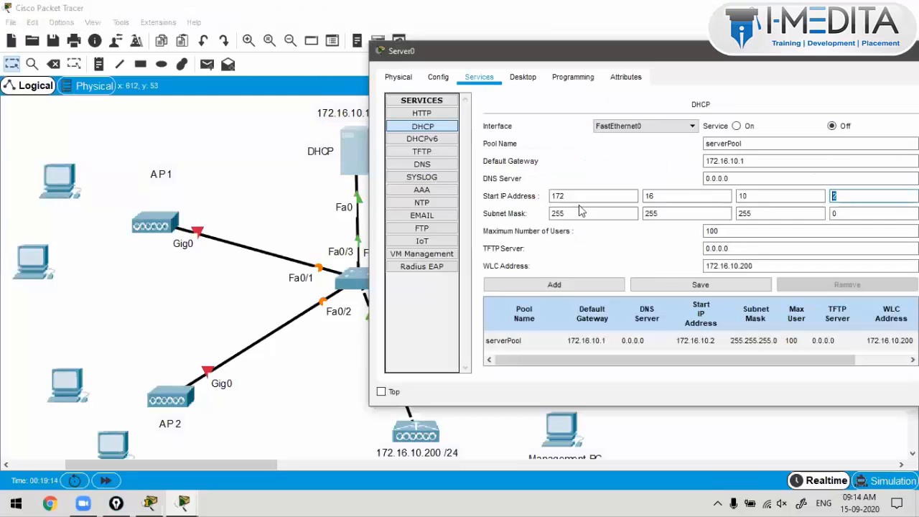
click(844, 196)
key(Tab)
key(Tab)
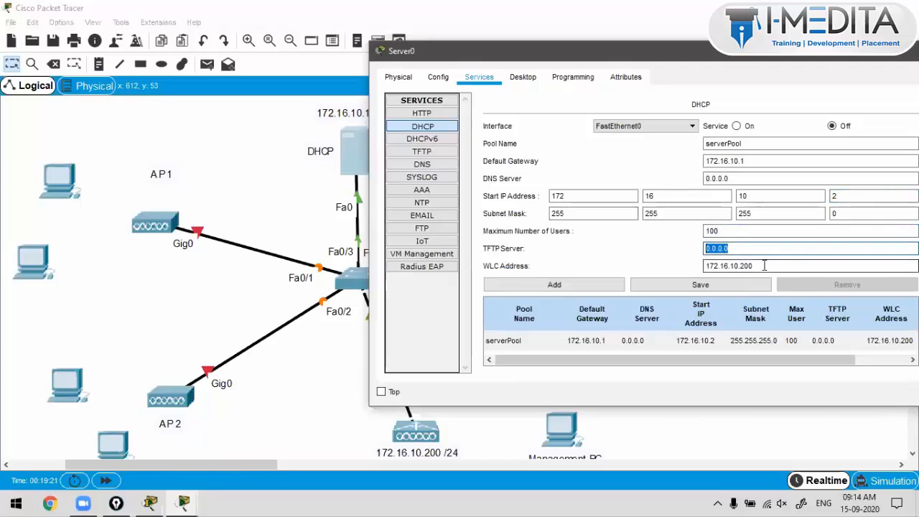
key(Tab)
key(Tab)
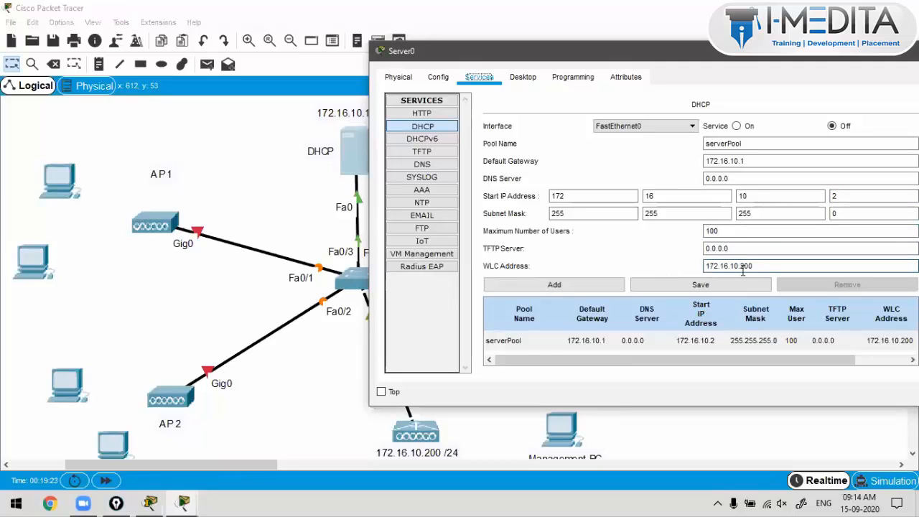
key(shift+Tab)
key(Tab)
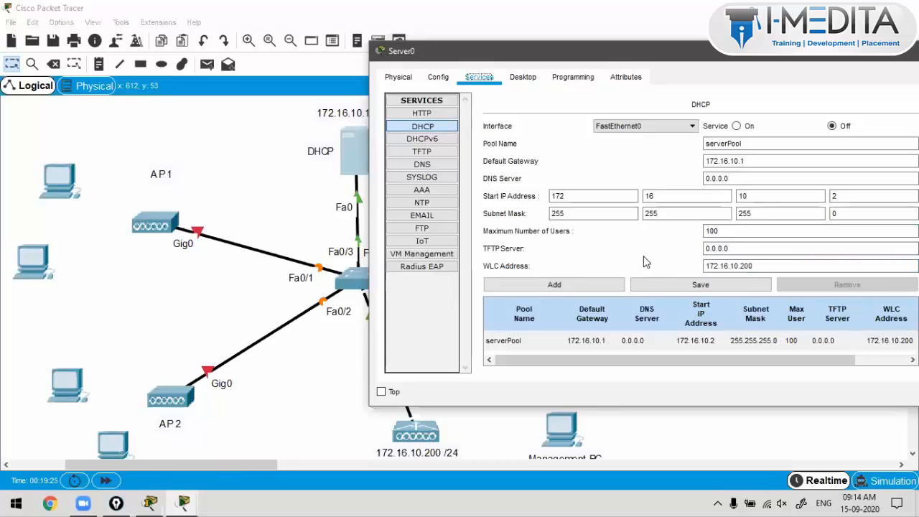
click(662, 337)
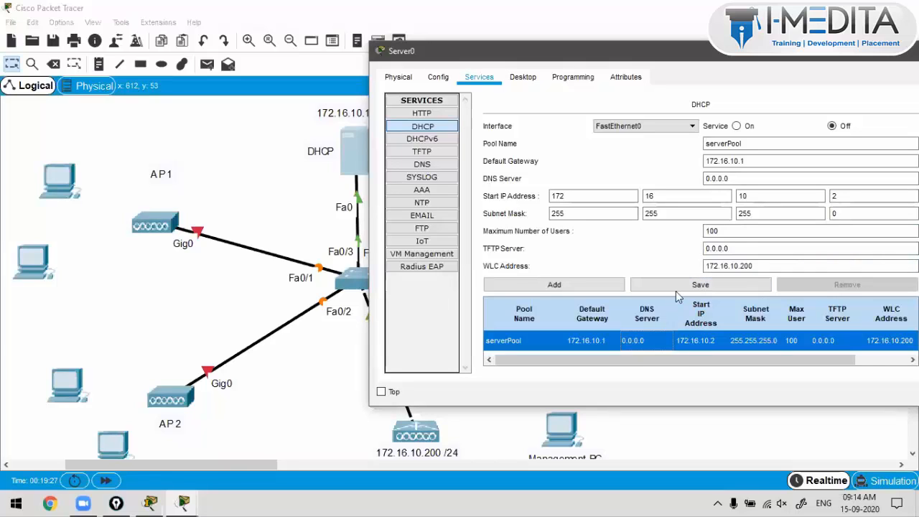
click(678, 286)
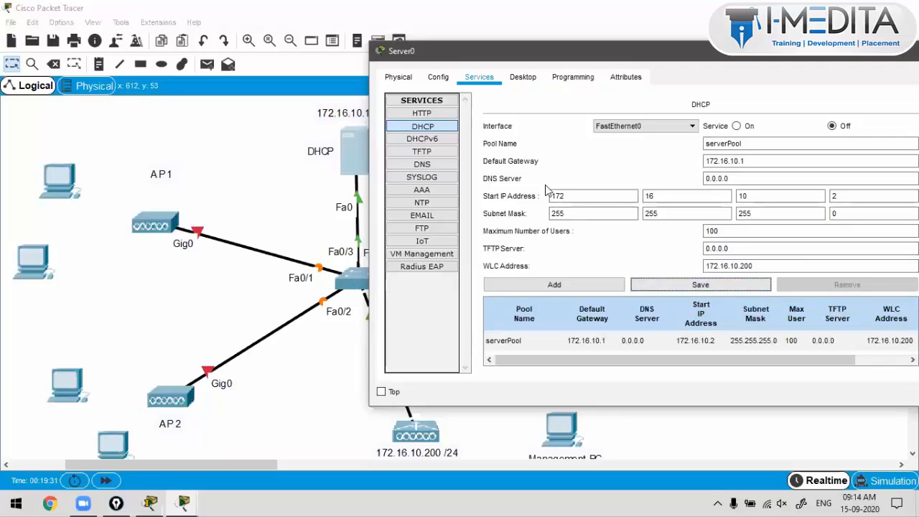
click(276, 187)
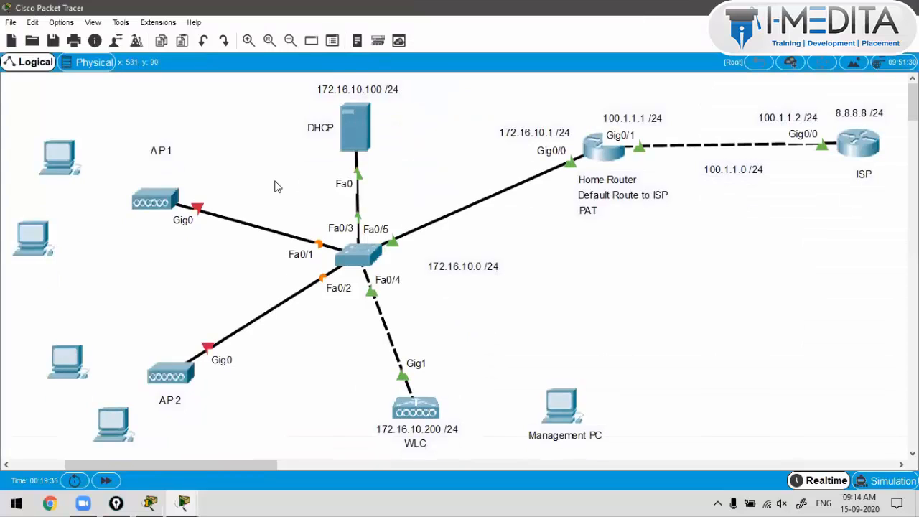
mouse_move(362, 139)
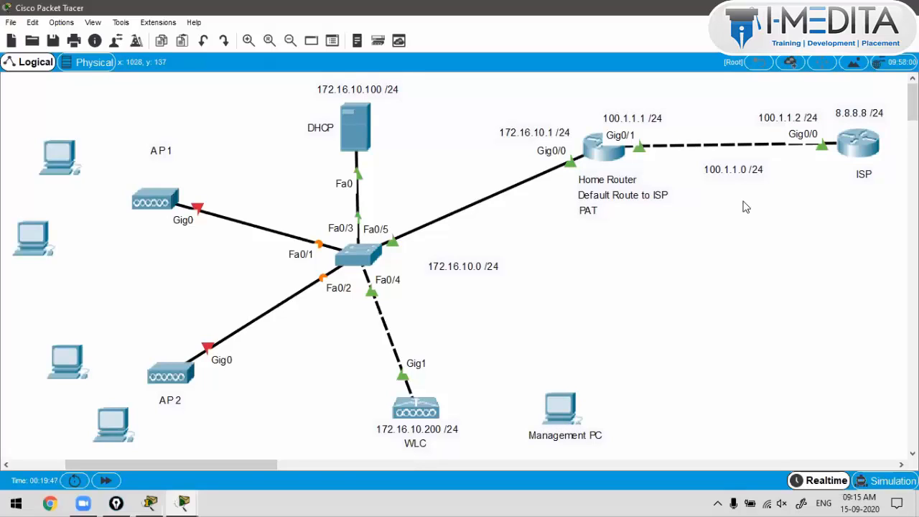
mouse_move(572, 259)
mouse_down()
mouse_move(557, 276)
mouse_move(752, 261)
mouse_move(796, 272)
mouse_move(818, 255)
mouse_up()
drag(511, 297, 825, 299)
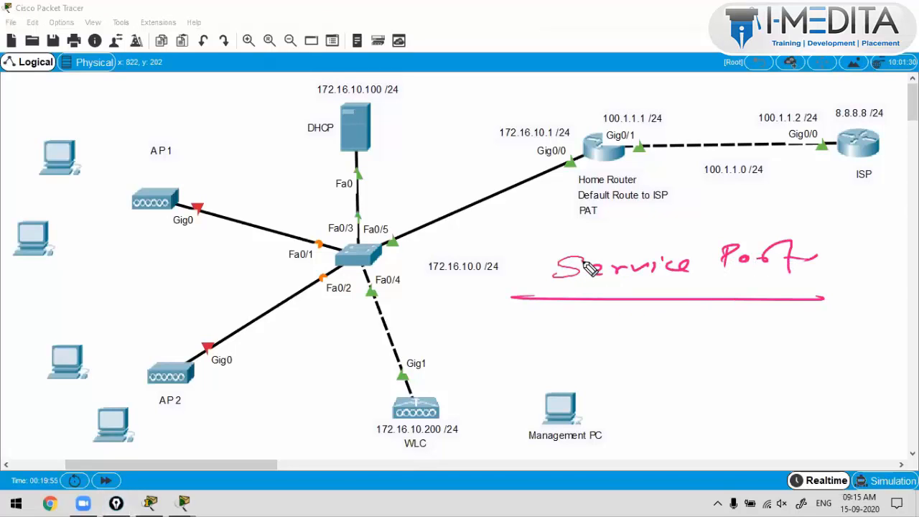
drag(590, 269, 550, 275)
mouse_move(629, 287)
mouse_down()
mouse_move(628, 304)
mouse_move(647, 316)
mouse_move(791, 309)
mouse_up()
drag(681, 362, 768, 363)
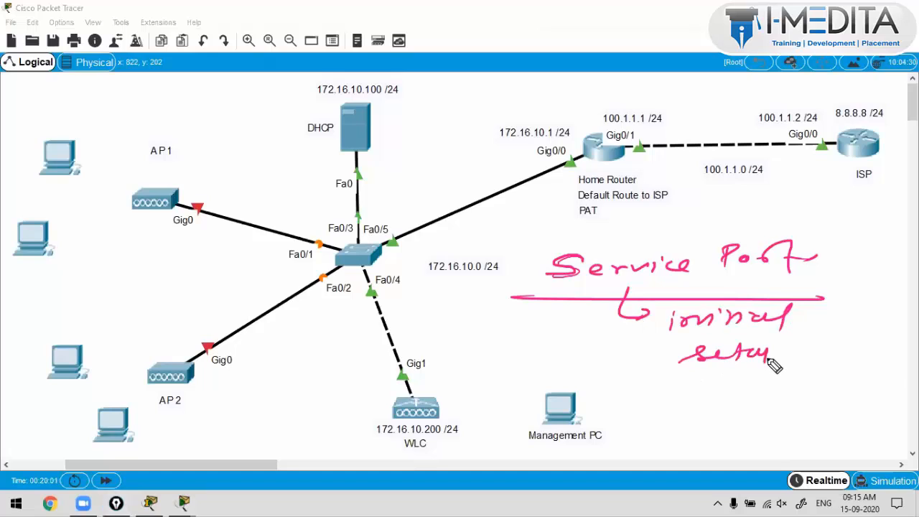
mouse_move(847, 192)
mouse_down()
mouse_move(467, 277)
mouse_move(858, 205)
mouse_move(898, 247)
mouse_up()
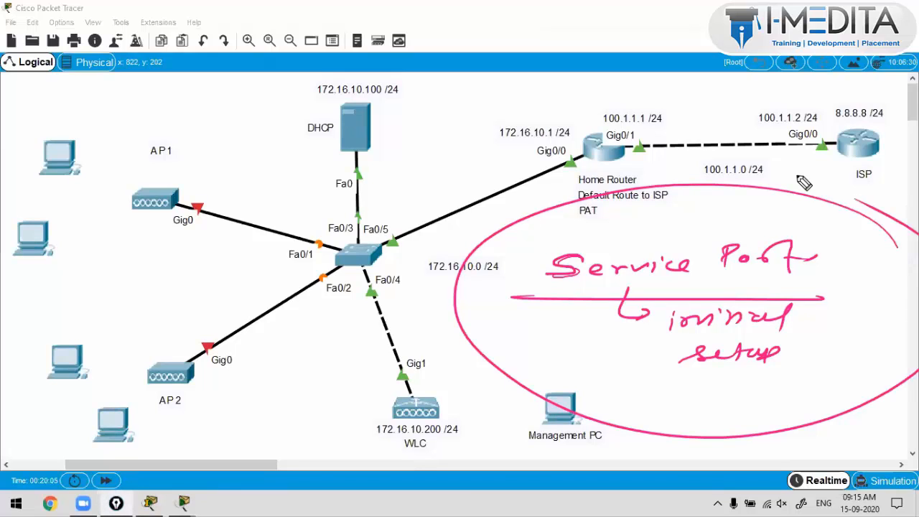
mouse_move(537, 409)
mouse_down()
mouse_move(445, 407)
mouse_move(460, 421)
mouse_up()
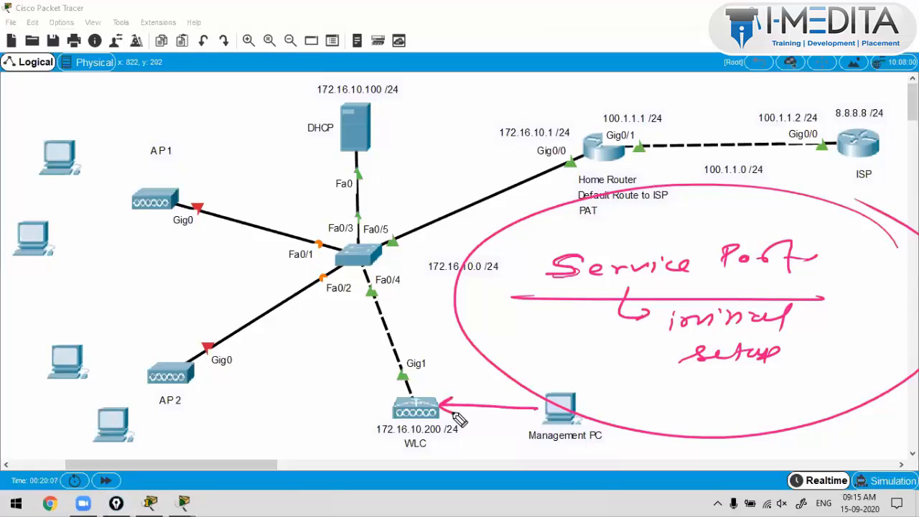
mouse_move(599, 367)
mouse_down()
mouse_move(493, 441)
mouse_move(622, 372)
mouse_move(702, 395)
mouse_move(835, 382)
mouse_up()
drag(711, 422, 839, 412)
mouse_move(661, 211)
mouse_down()
mouse_move(815, 222)
mouse_move(753, 213)
mouse_up()
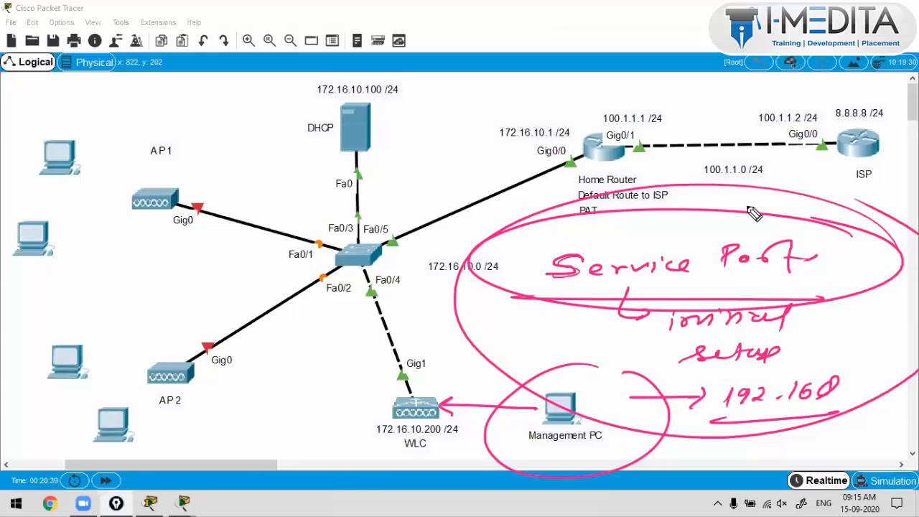
key(e)
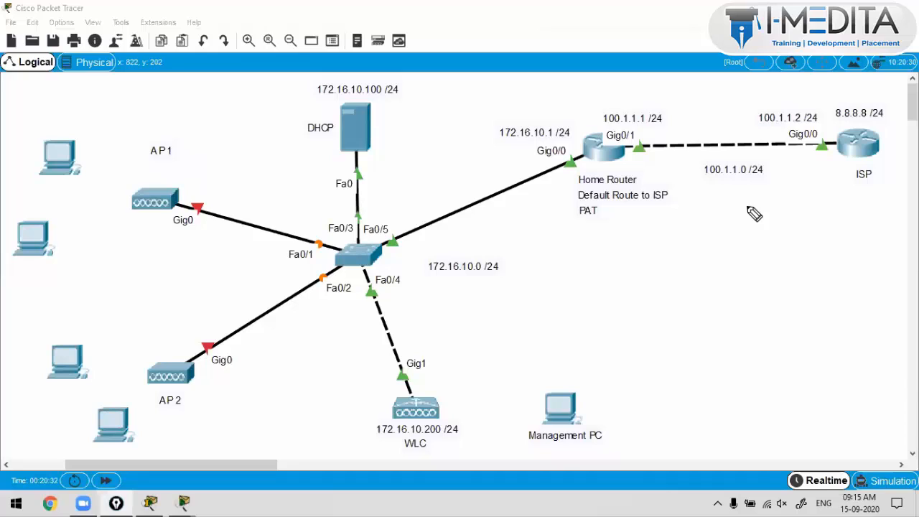
click(465, 357)
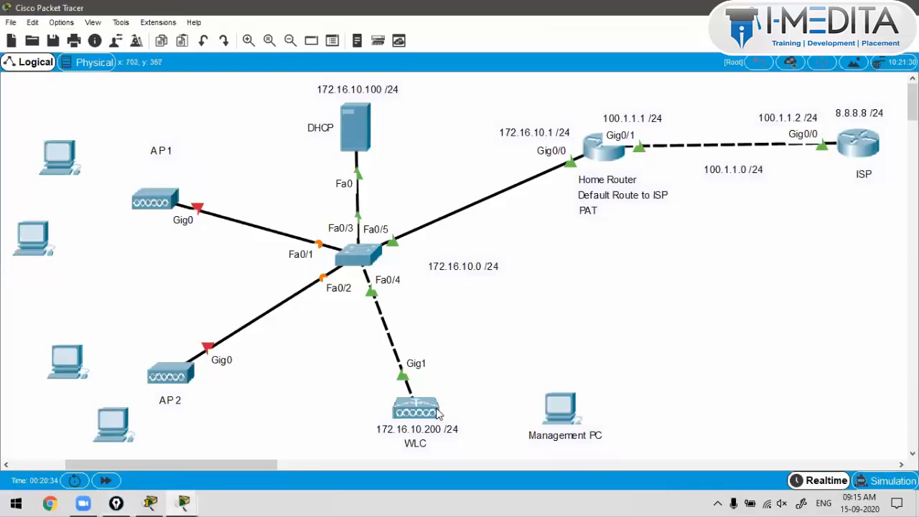
mouse_move(438, 414)
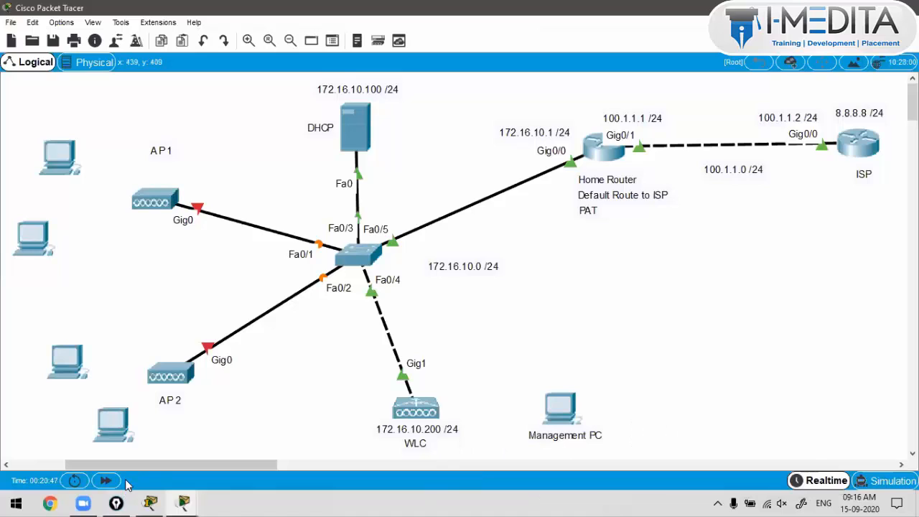
key(alt+shift+d)
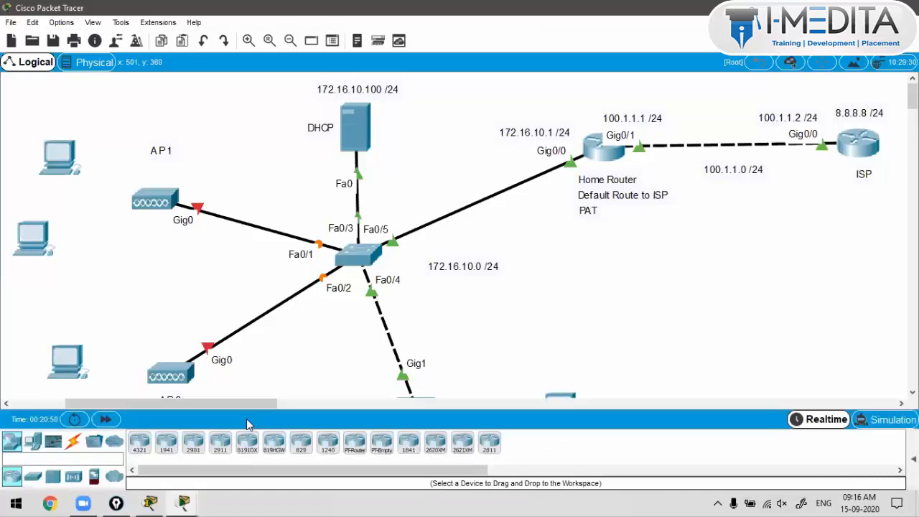
click(74, 444)
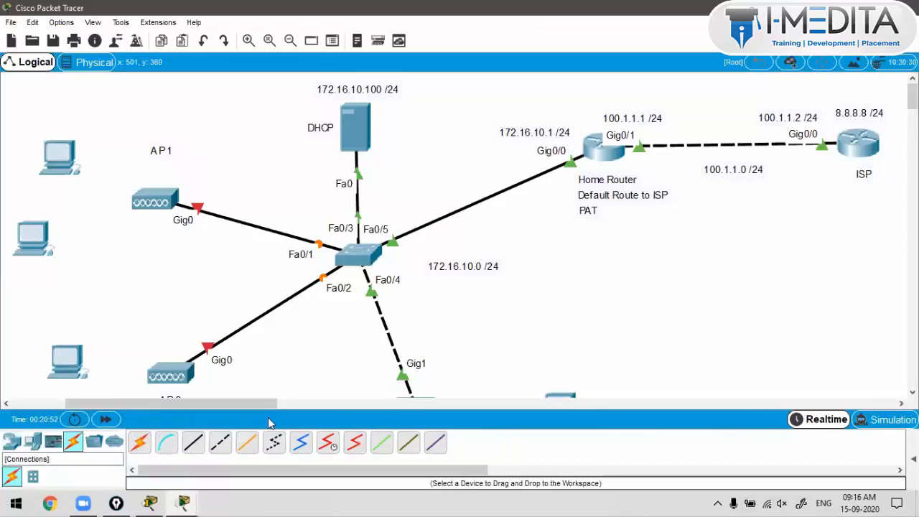
scroll(564, 353, down, 1)
scroll(564, 353, down, 3)
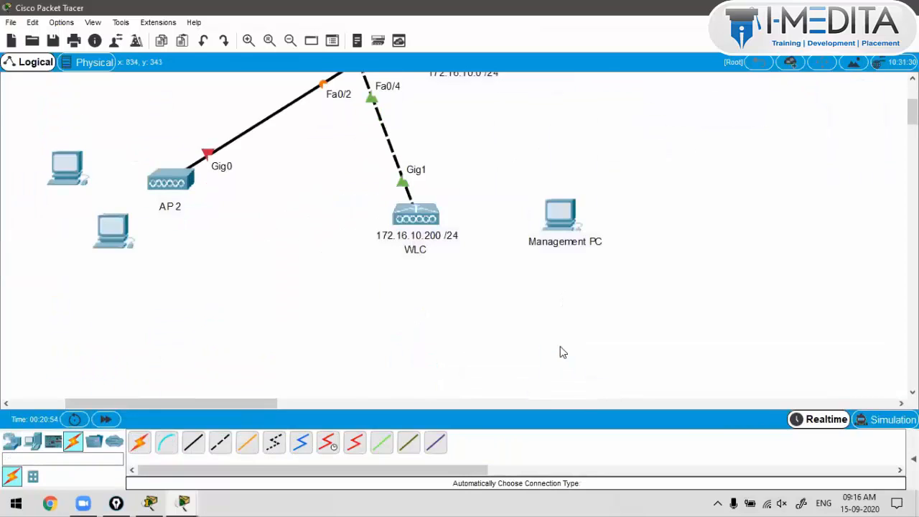
click(138, 442)
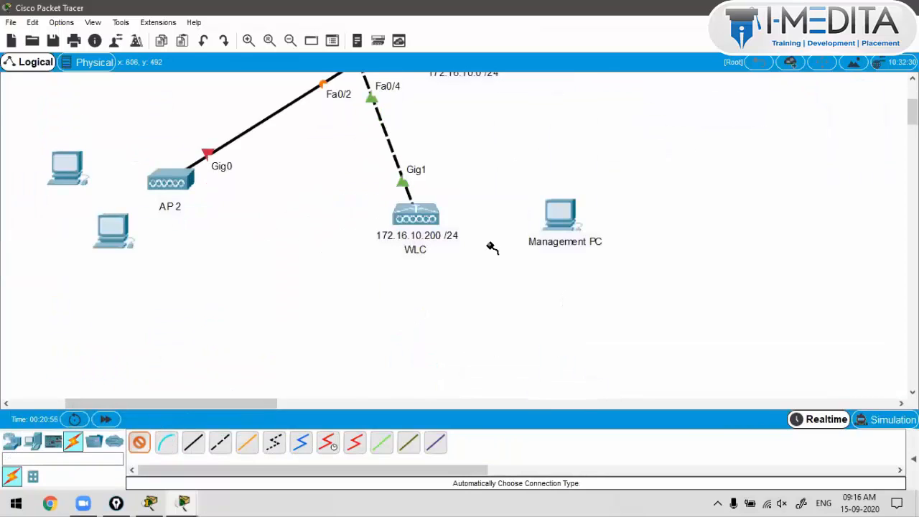
click(557, 213)
click(406, 219)
mouse_move(406, 223)
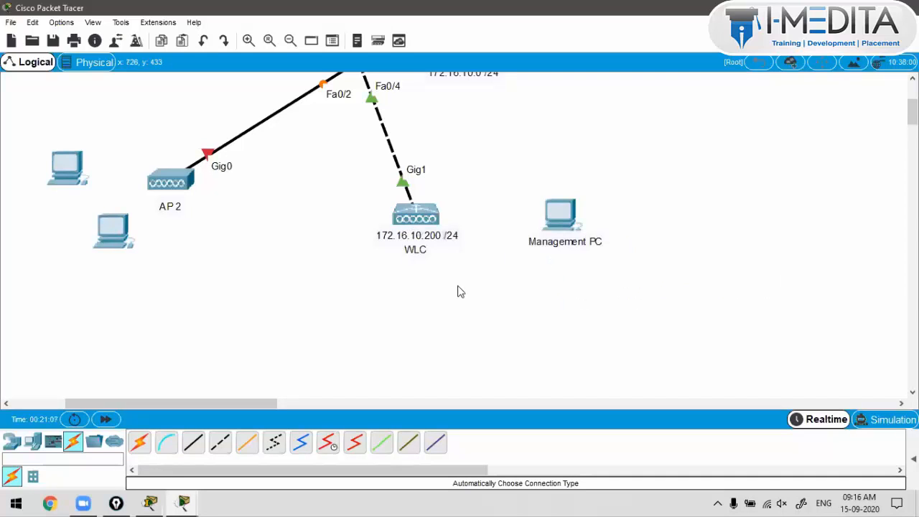
mouse_move(435, 214)
scroll(365, 266, up, 2)
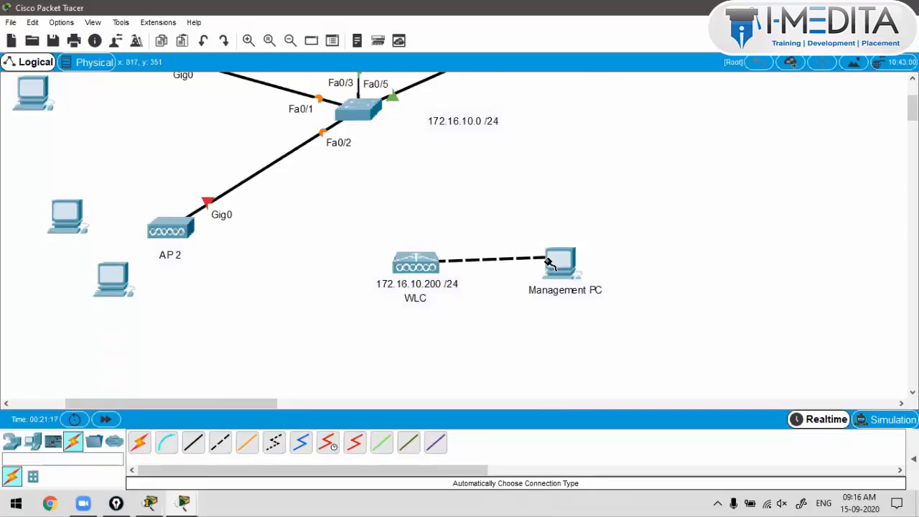
click(550, 263)
click(589, 314)
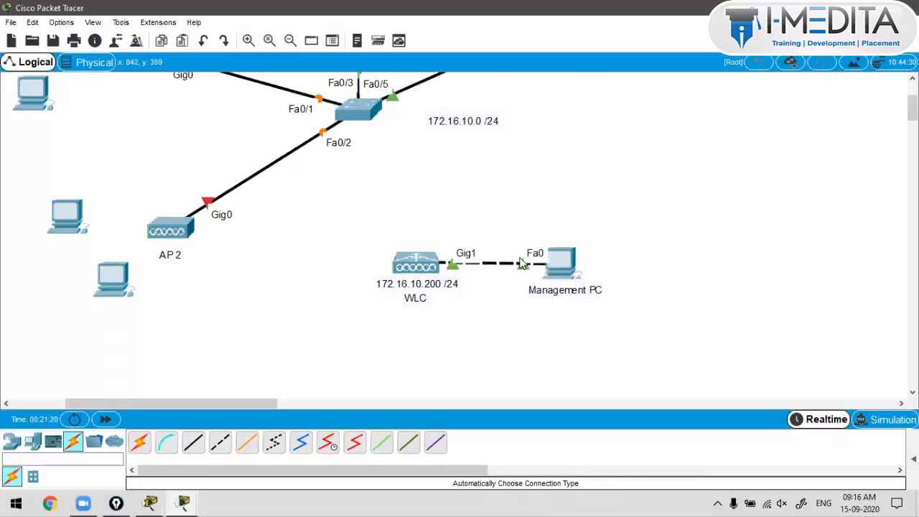
drag(474, 235, 455, 273)
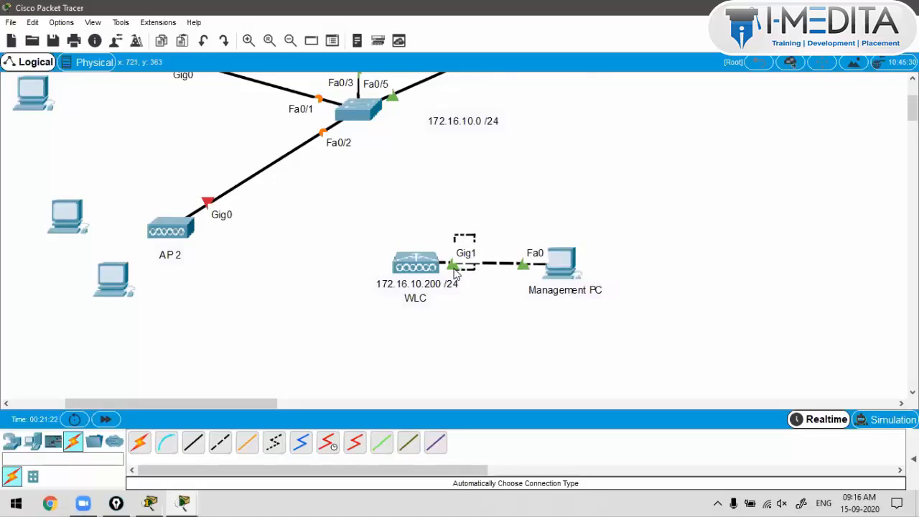
drag(525, 231, 539, 283)
scroll(632, 232, up, 1)
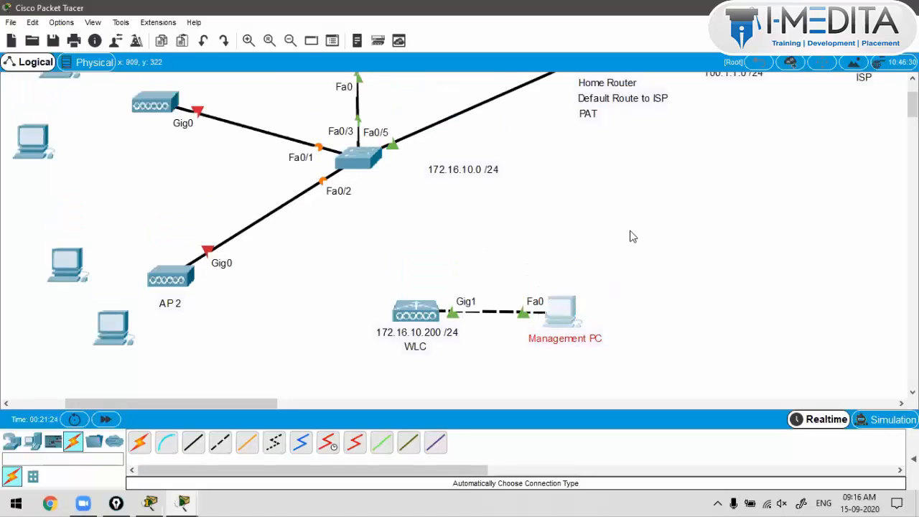
click(630, 231)
key(alt+s)
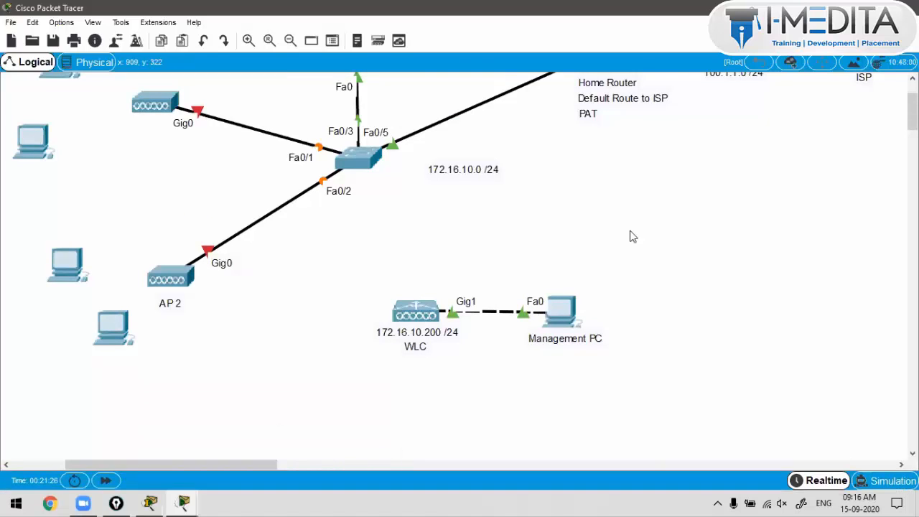
scroll(632, 237, up, 3)
drag(475, 373, 446, 441)
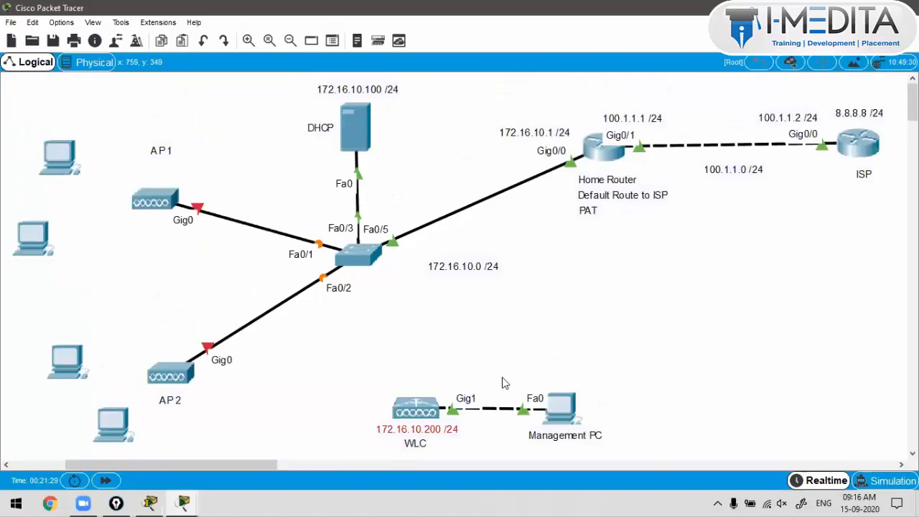
drag(503, 372, 448, 429)
drag(523, 353, 614, 457)
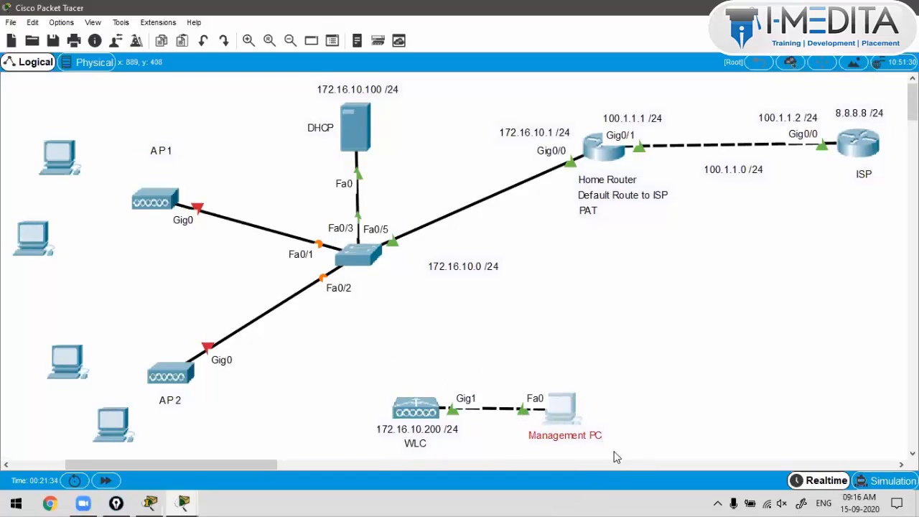
click(614, 457)
drag(468, 357, 373, 452)
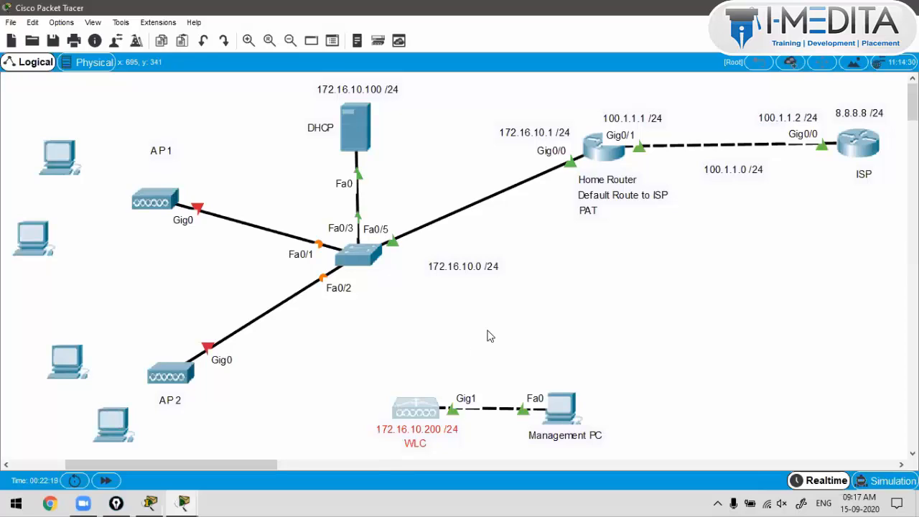
Step: Open the PC0 Management PC window
click(553, 408)
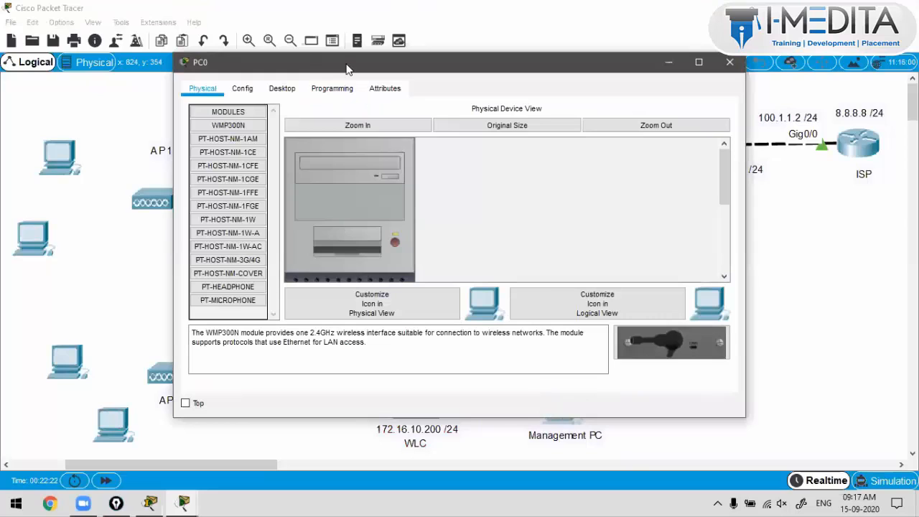
Step: Switch PC0's IPv4 addressing to DHCP in Desktop IP Configuration
drag(347, 69, 621, 20)
click(559, 40)
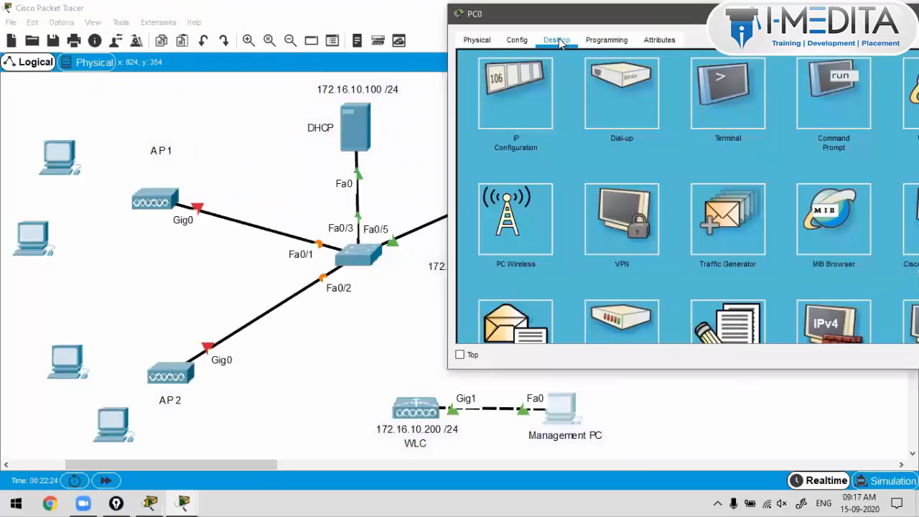
click(525, 97)
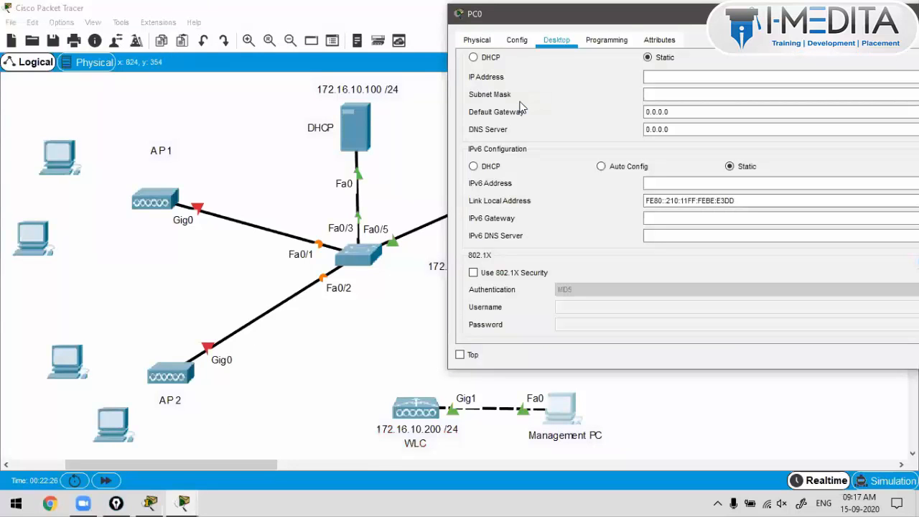
click(475, 58)
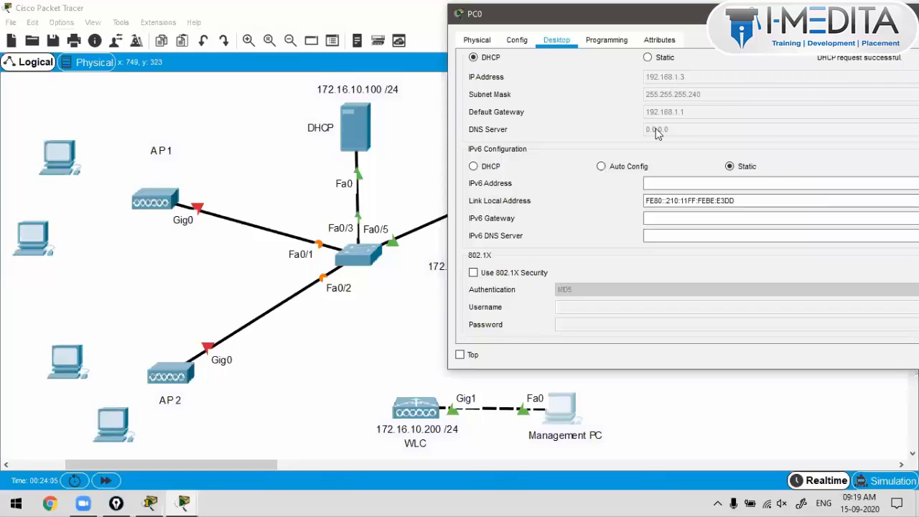
Step: Maximize the PC0 window and close its IP Configuration page
click(520, 41)
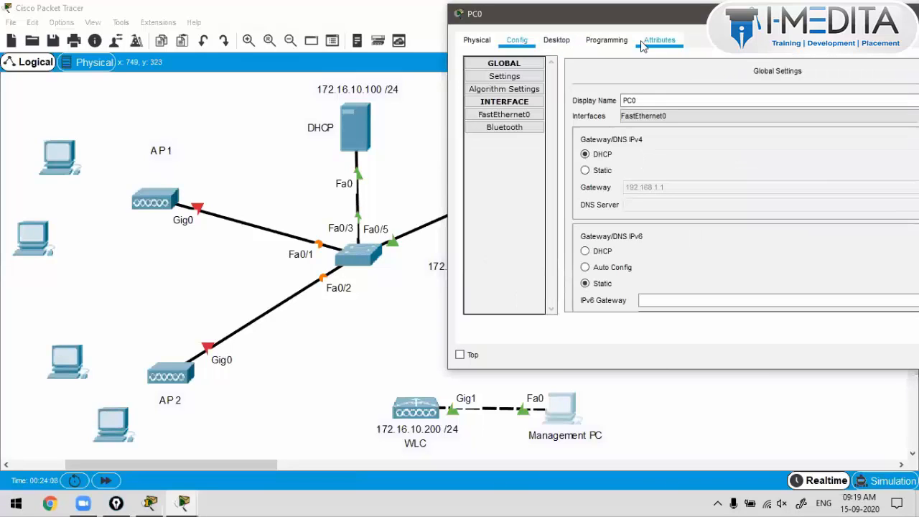
click(566, 41)
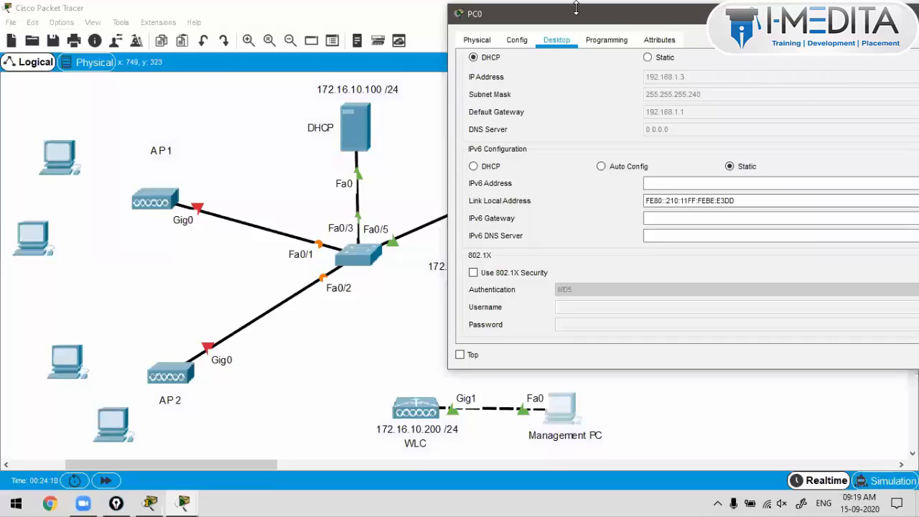
drag(490, 14, 245, 10)
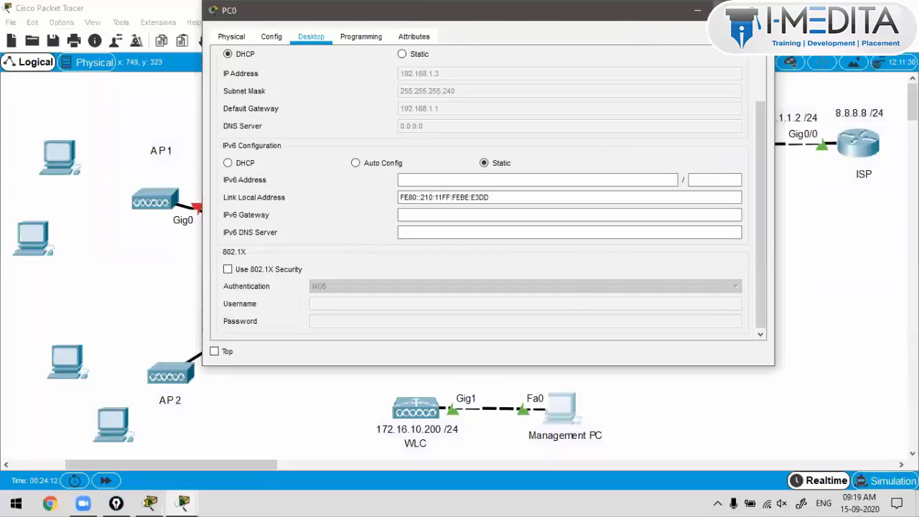
click(729, 10)
click(895, 58)
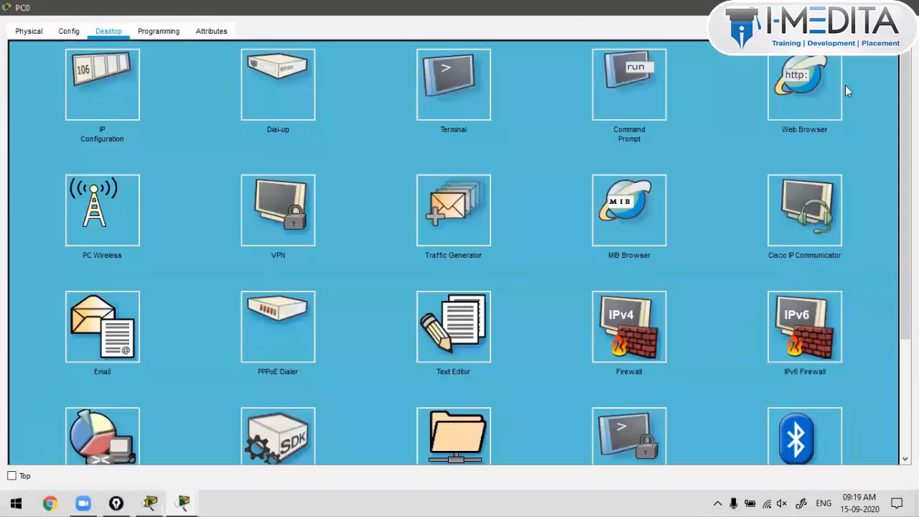
Step: Browse to 192.168.1.1 in PC0's web browser, then minimize the window
click(788, 87)
text(192.168.1.1)
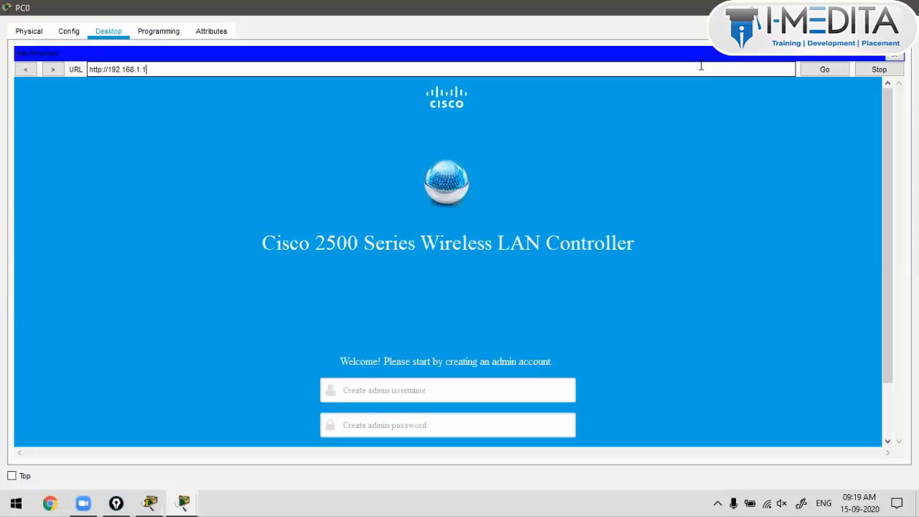
scroll(477, 330, down, 1)
click(476, 331)
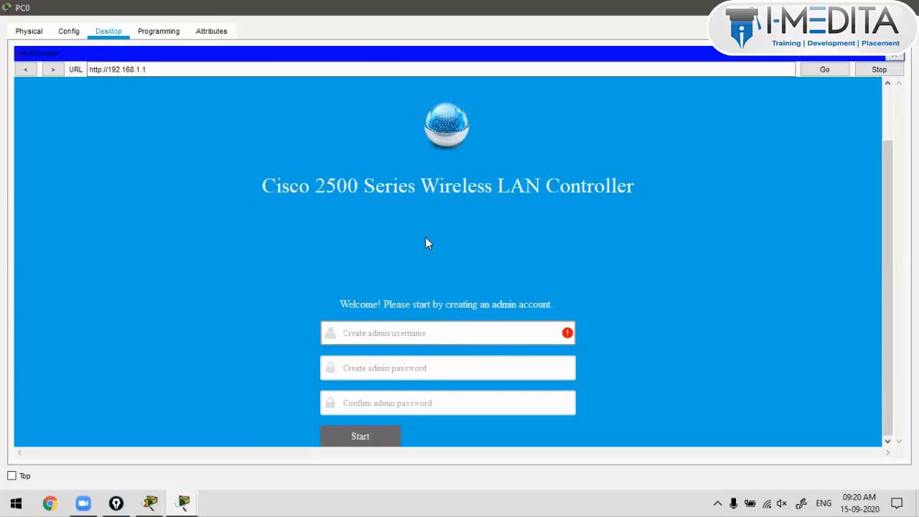
scroll(366, 273, up, 1)
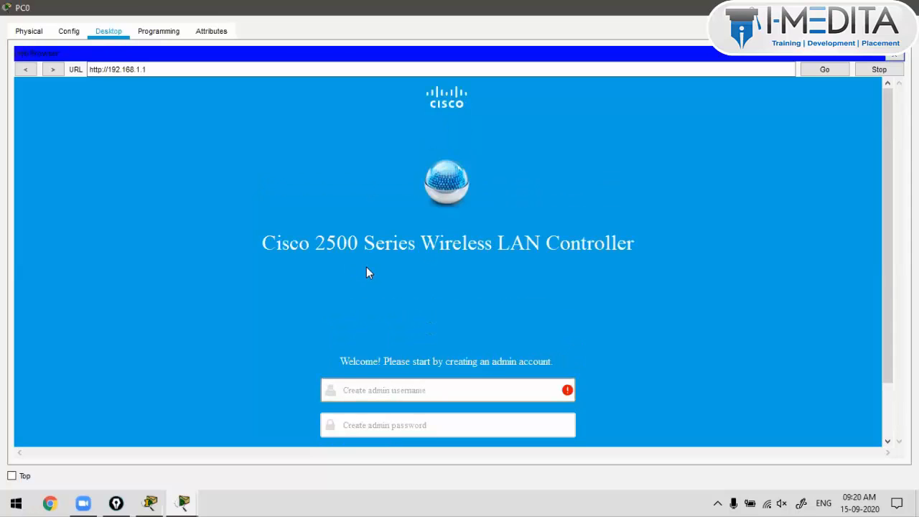
click(841, 7)
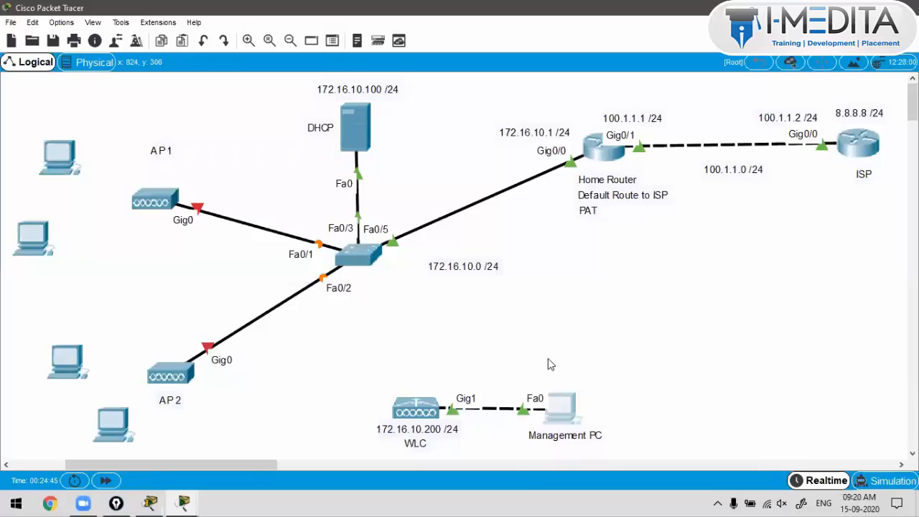
Step: Nudge the Management PC right on the canvas and bring back PC0's browser on the WLC admin page
drag(572, 409, 615, 409)
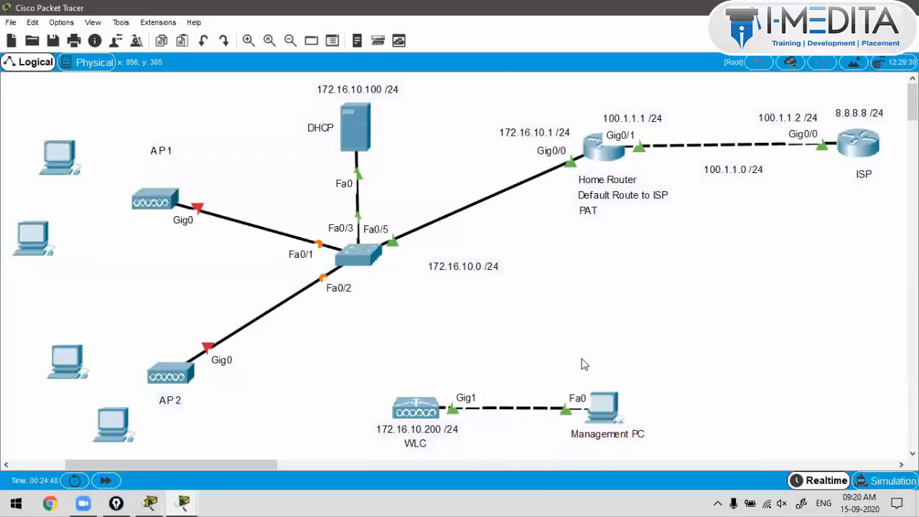
drag(584, 359, 629, 440)
drag(494, 375, 455, 410)
drag(487, 349, 602, 447)
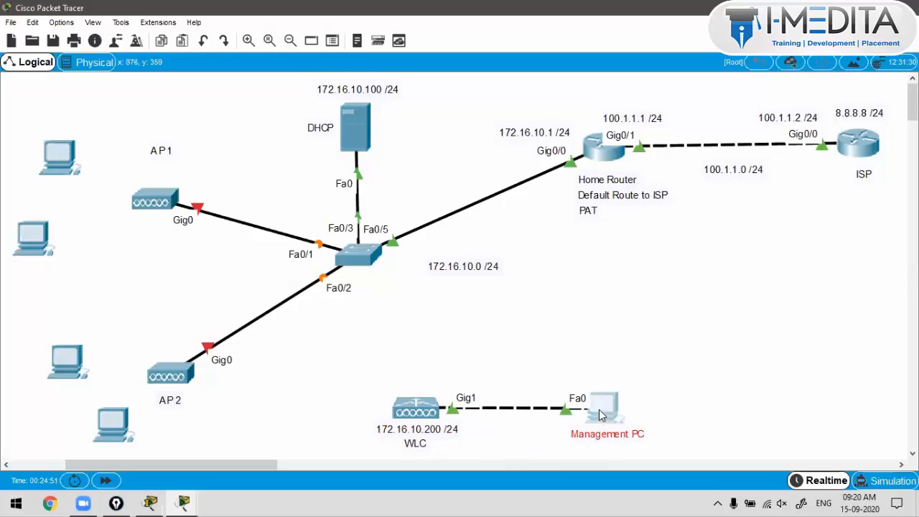
click(602, 411)
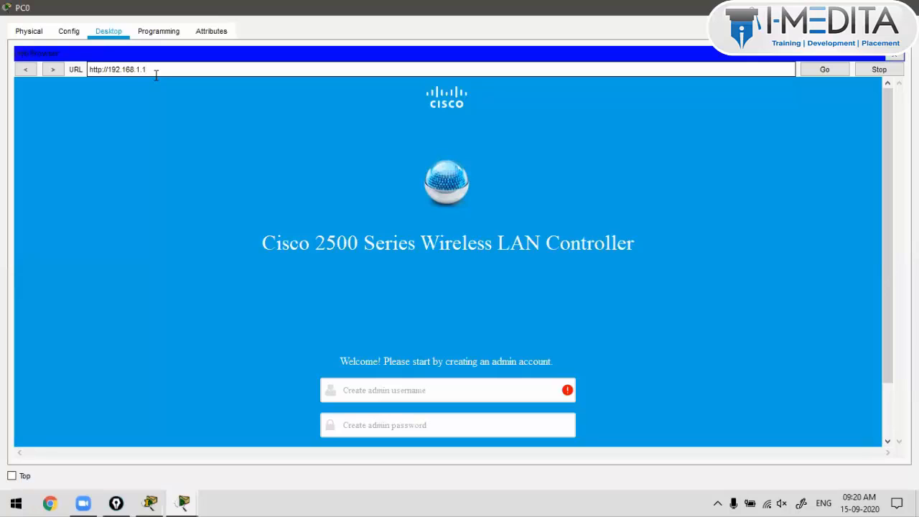
scroll(299, 182, down, 2)
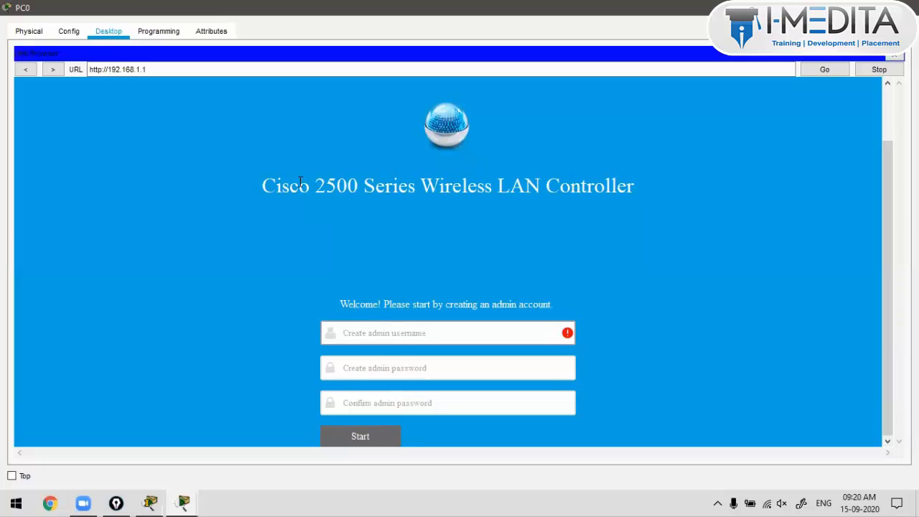
click(171, 70)
click(163, 164)
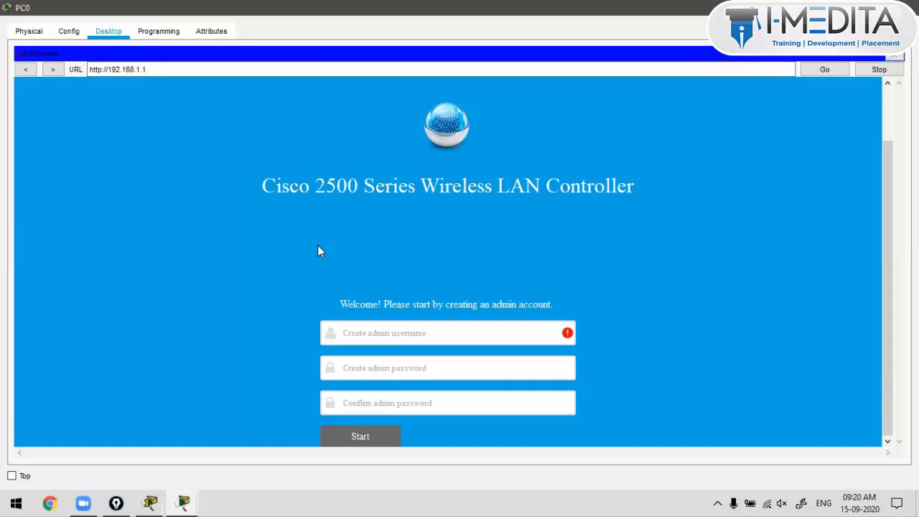
click(382, 341)
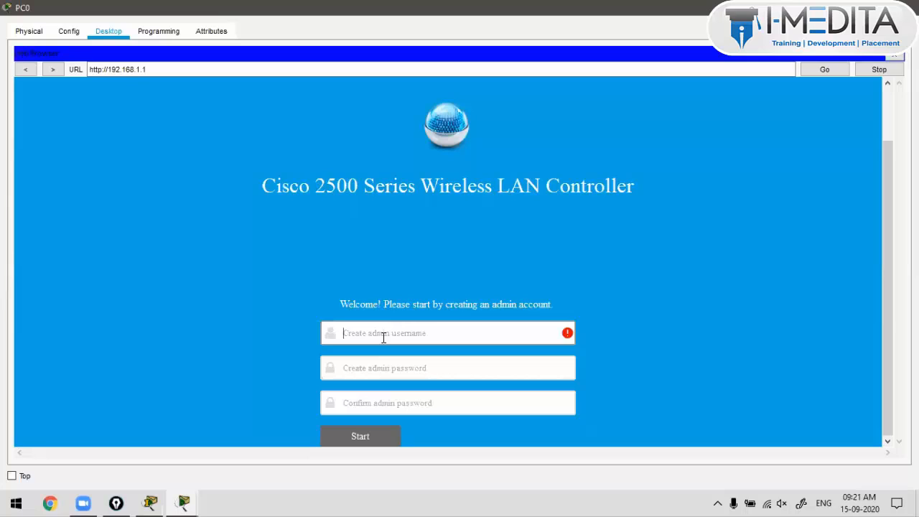
Step: Enter the admin username, the account password and the matching confirmation in the WLC form
text(imedita)
key(Tab)
text(Cisc)
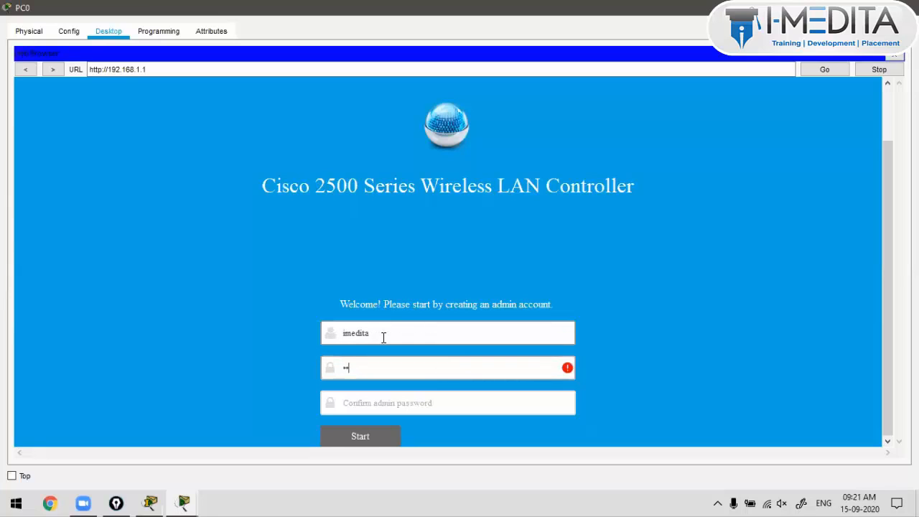
text(o123456)
key(Tab)
text(Cisc)
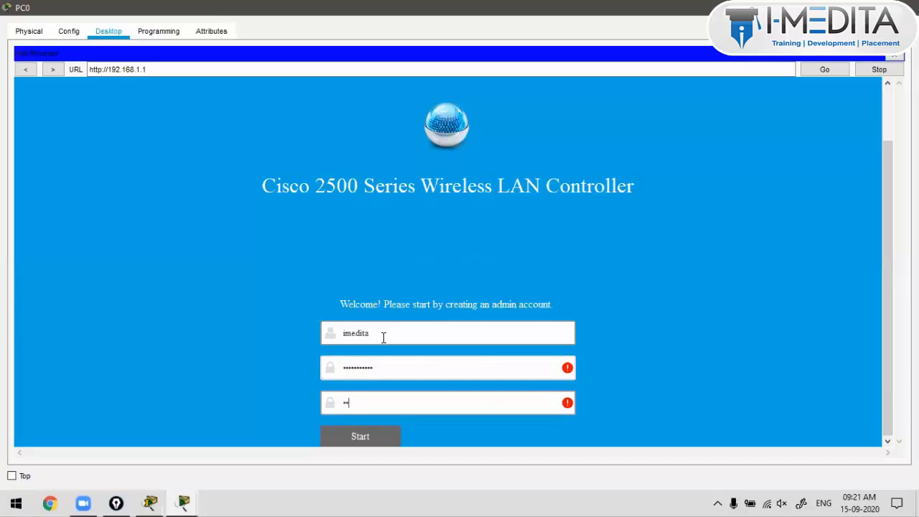
text(o123456)
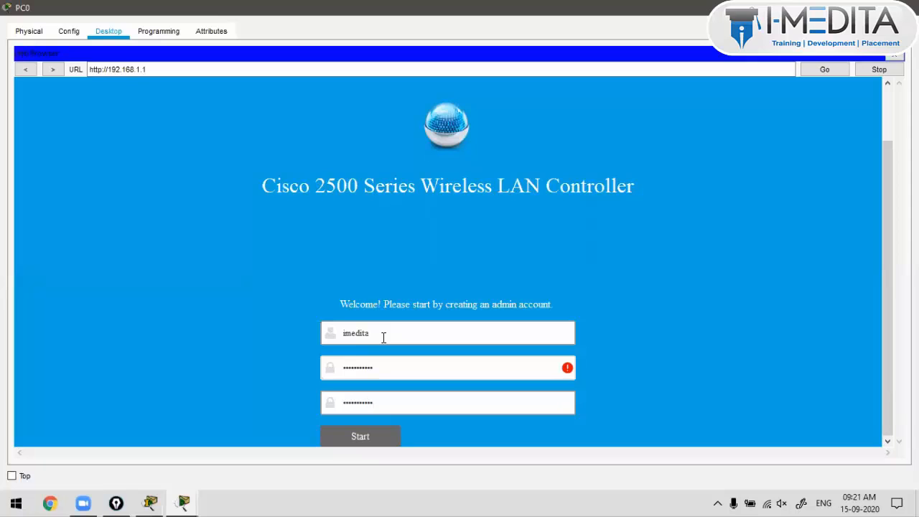
Step: Retype the password, check the filled fields and submit the new admin account
click(569, 365)
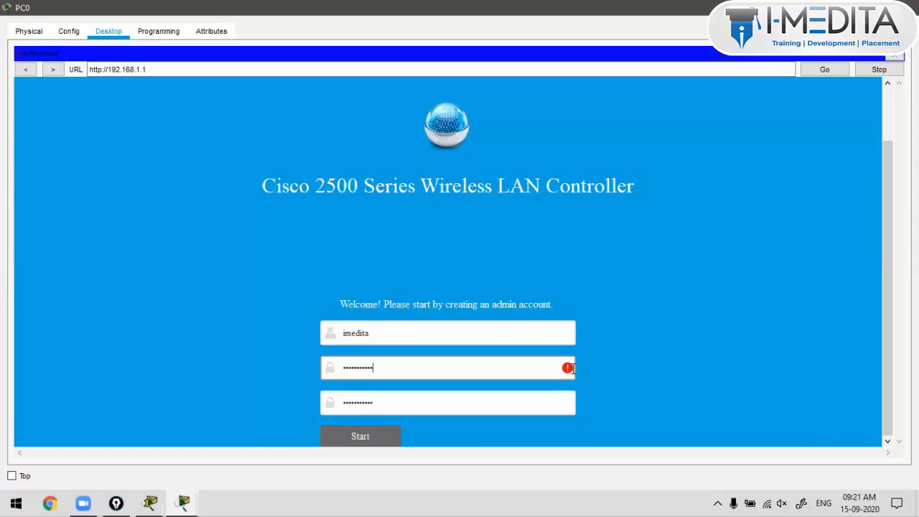
drag(573, 369, 285, 362)
text(•••••••••••)
click(386, 403)
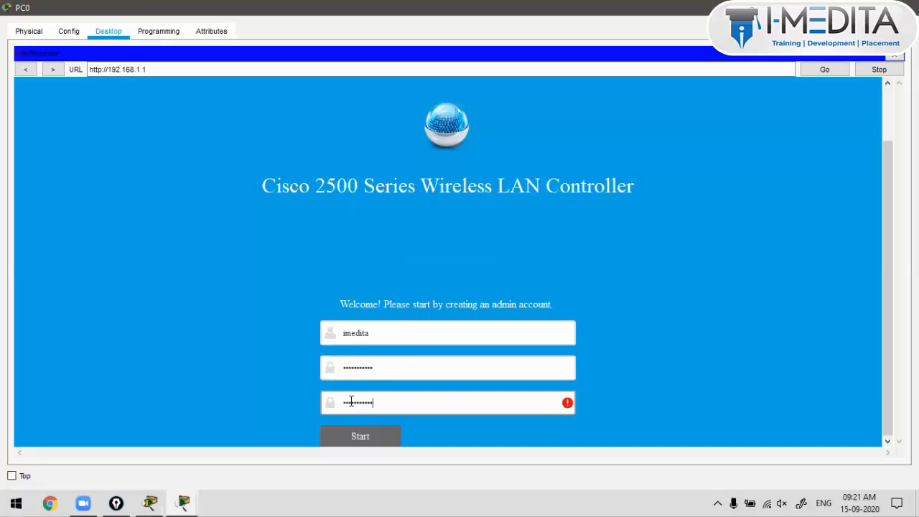
drag(351, 403, 341, 403)
click(420, 368)
drag(416, 328, 303, 322)
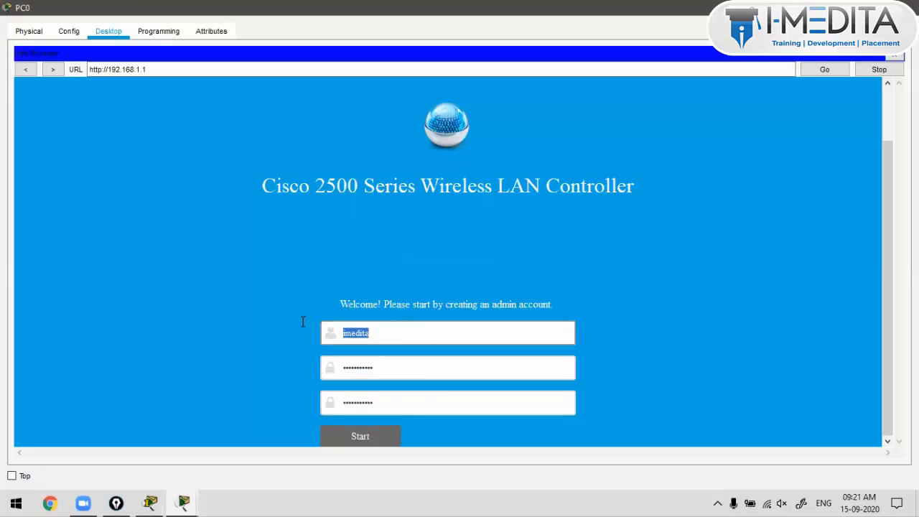
click(370, 444)
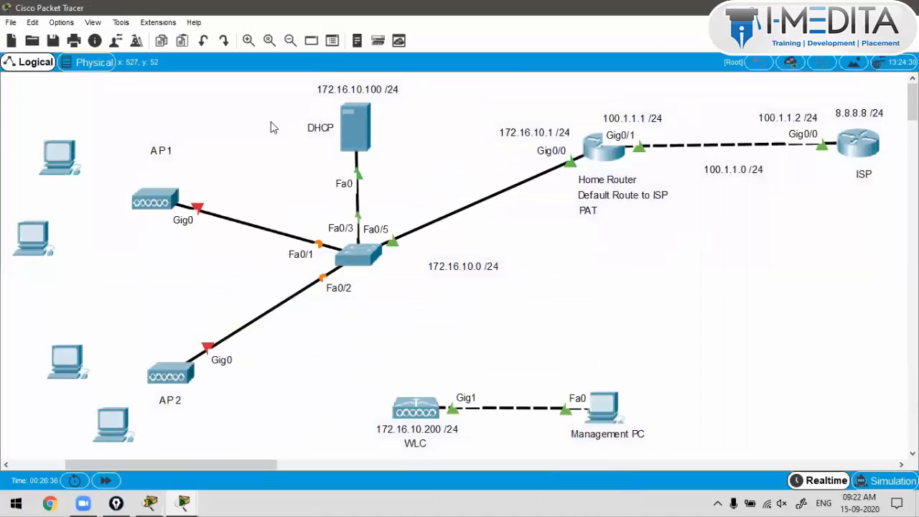
Step: Add a canvas note with the WLC admin username and password, an arrow '--->' and 'Login to WLC'
click(180, 121)
click(99, 64)
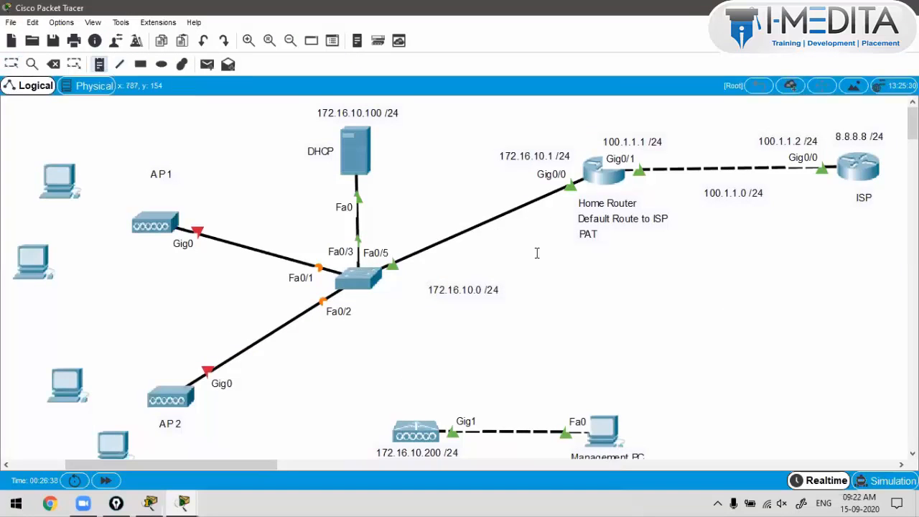
click(713, 319)
text(imedita)
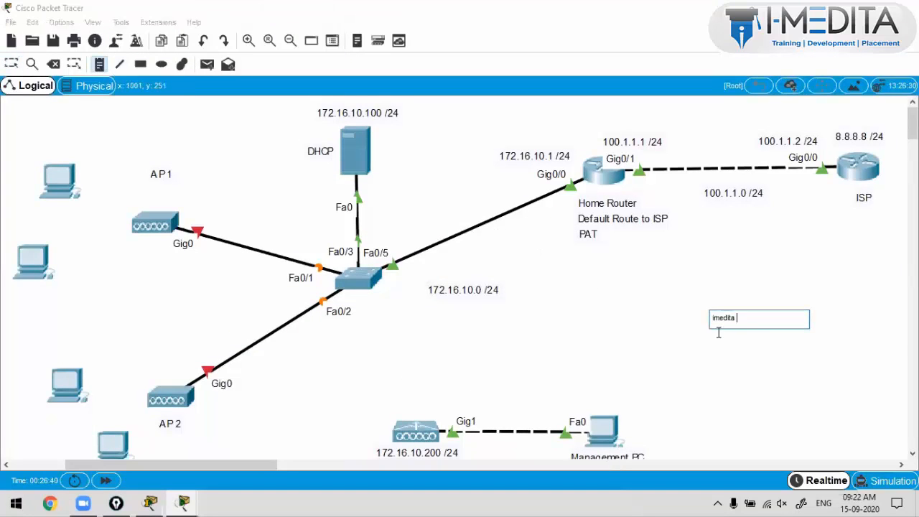
text( / Imedita@123 <-)
key(BackSpace)
text(---> Lo)
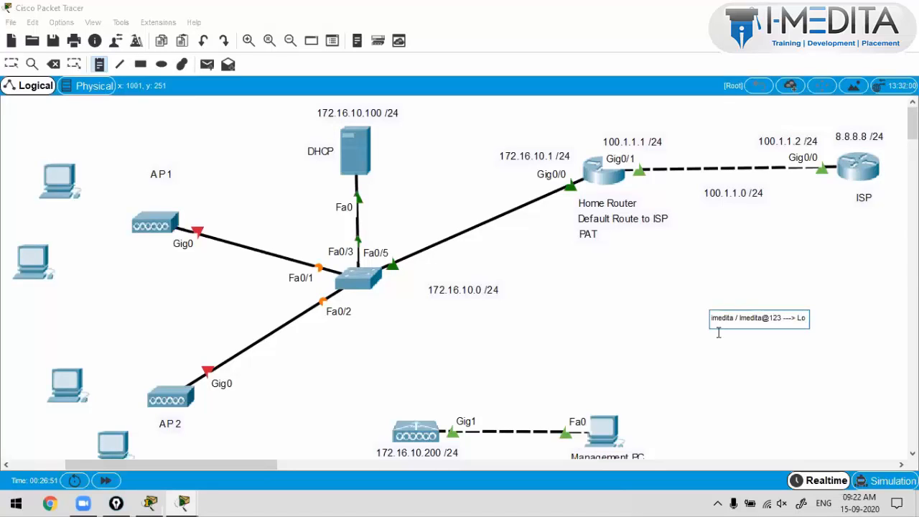
key(Return)
text(Login to WLC)
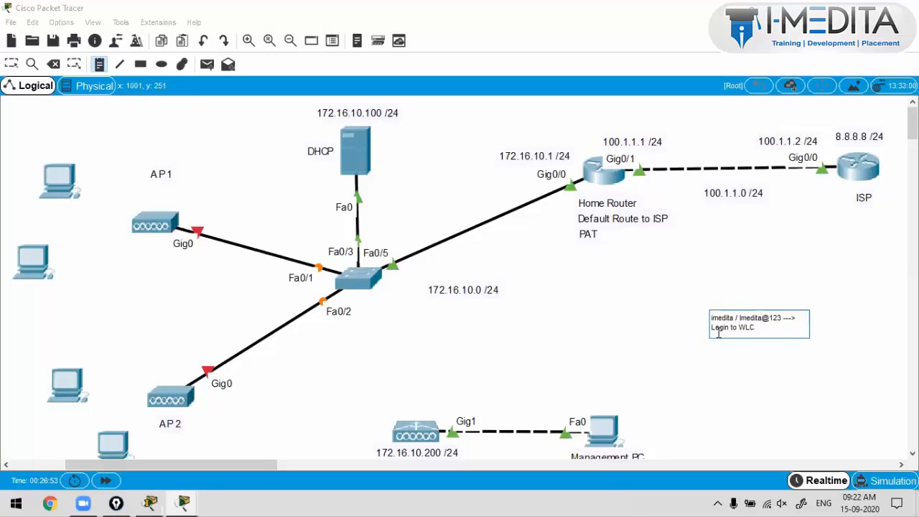
key(Escape)
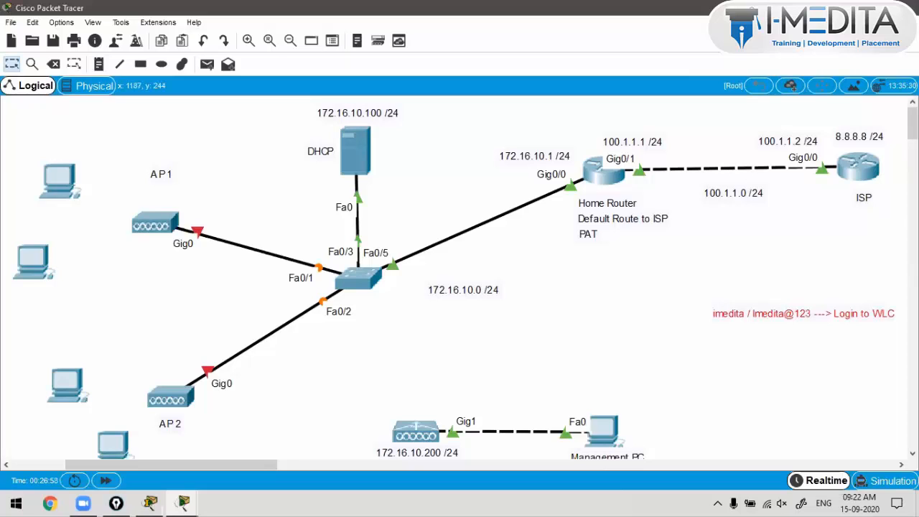
Step: Reopen PC0's WLC setup page and set the System Name to I-Medita_CISCO
click(607, 436)
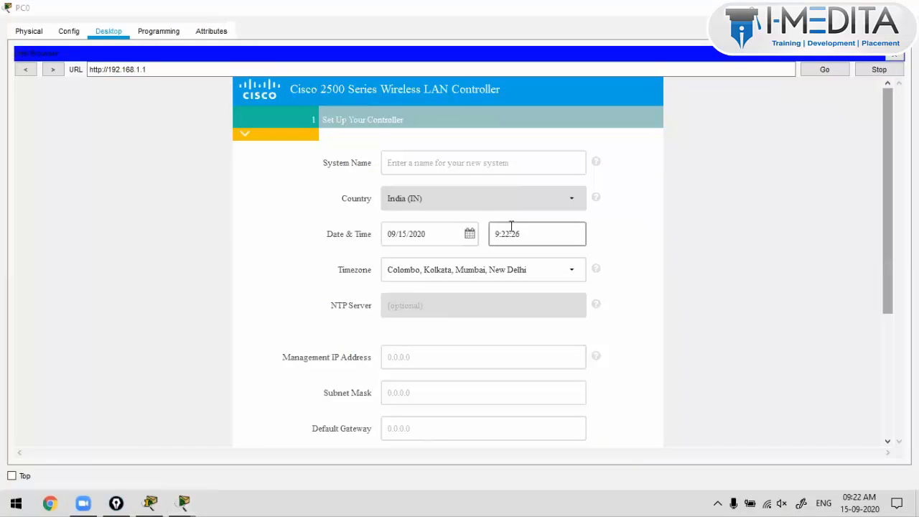
click(441, 161)
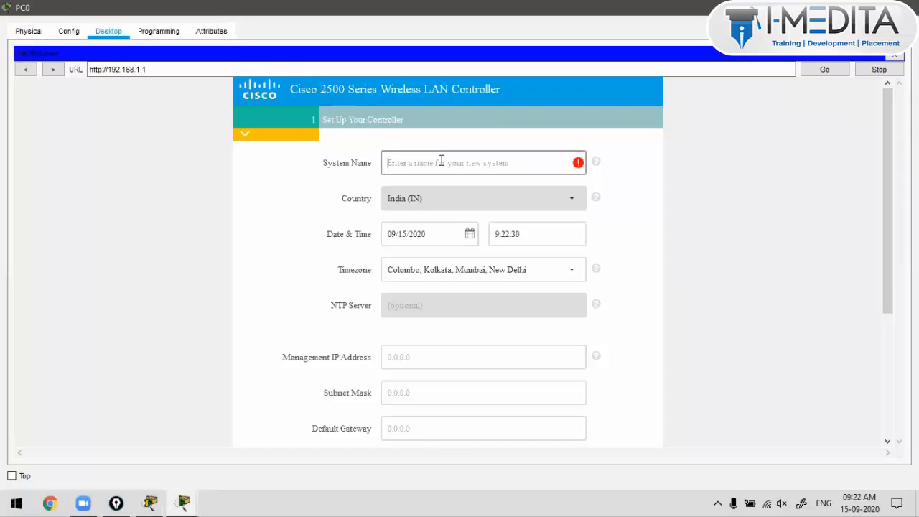
text(IM)
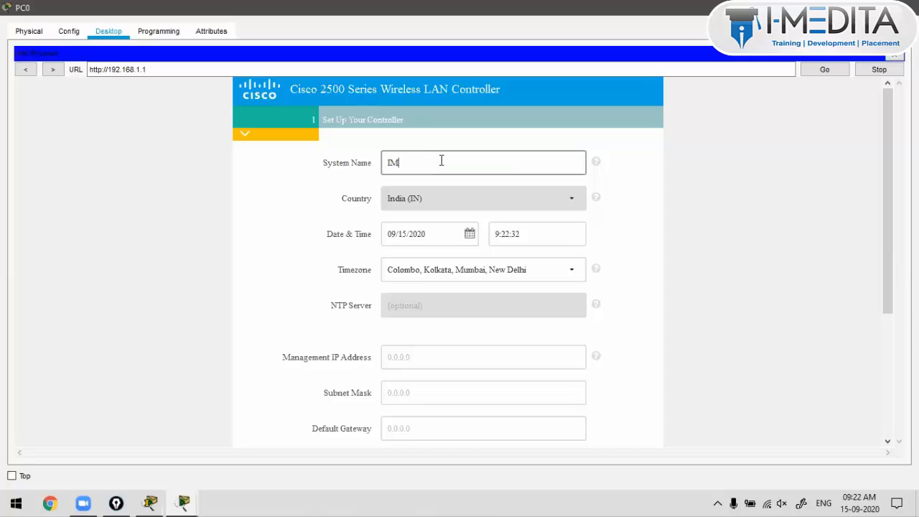
text(edita_CISCO)
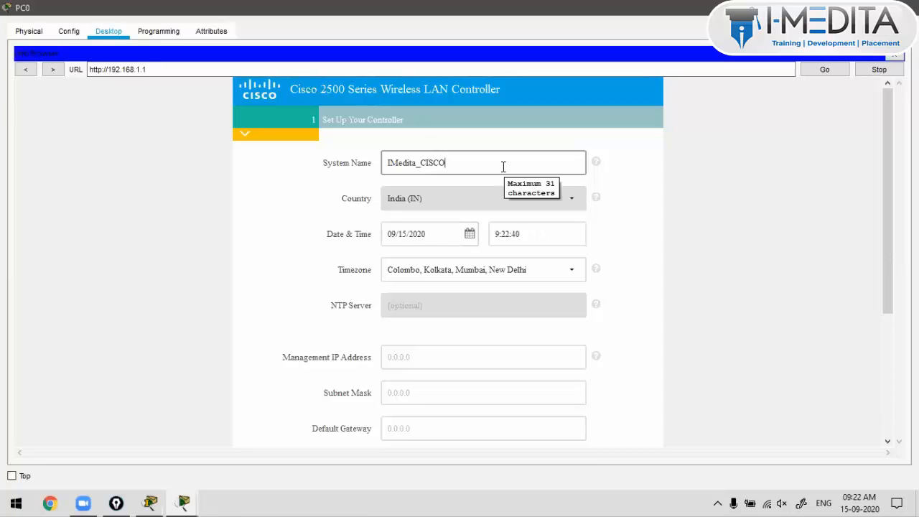
click(389, 164)
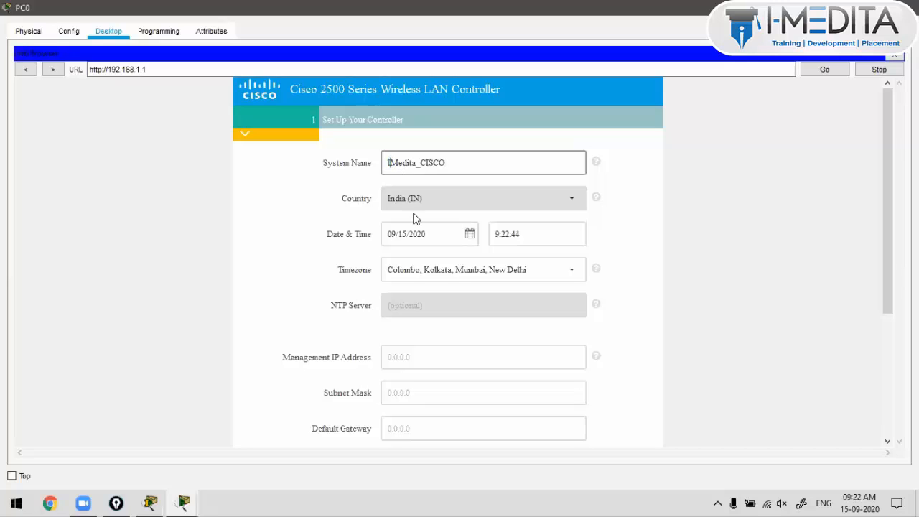
text(-)
click(479, 151)
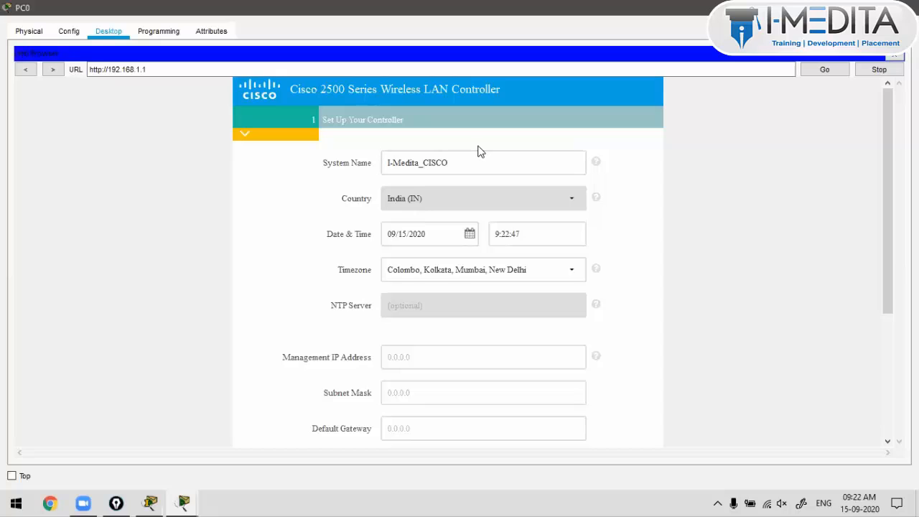
Step: Scroll the setup form and place the cursor in the Management IP Address field
scroll(481, 202, down, 2)
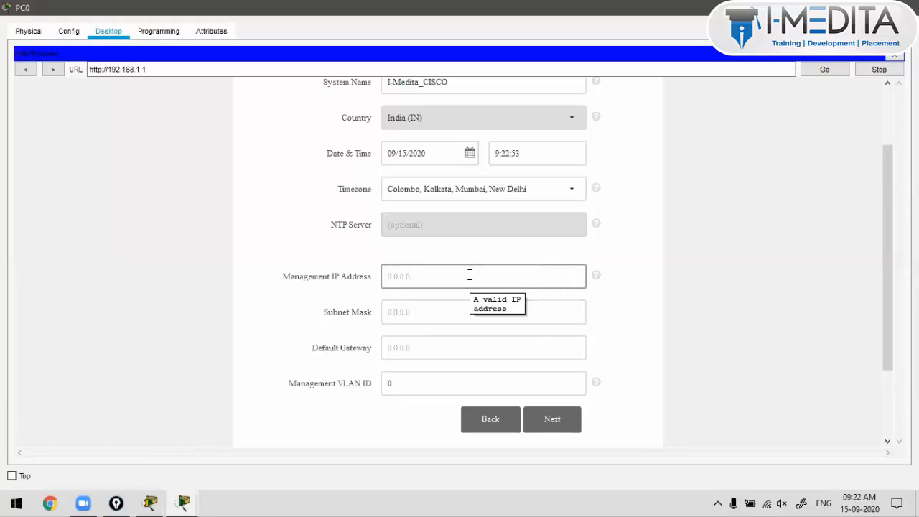
scroll(470, 274, down, 2)
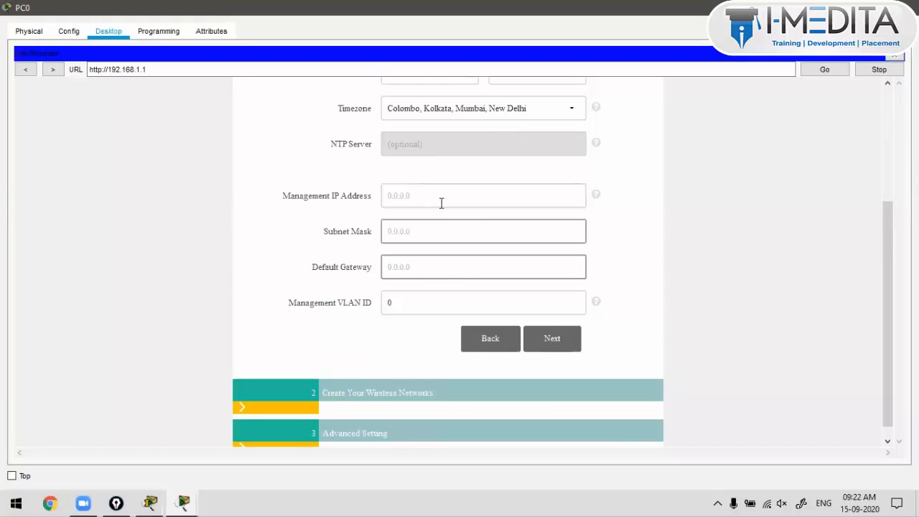
click(382, 195)
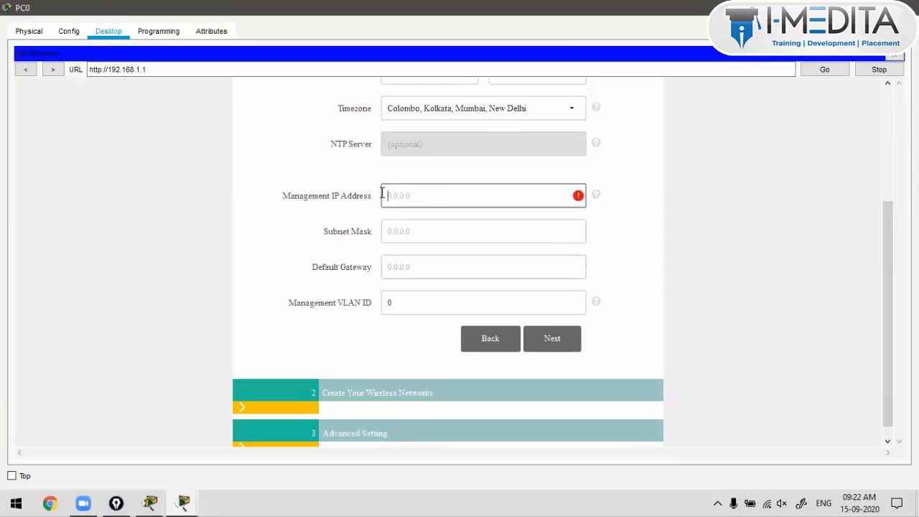
scroll(402, 230, up, 2)
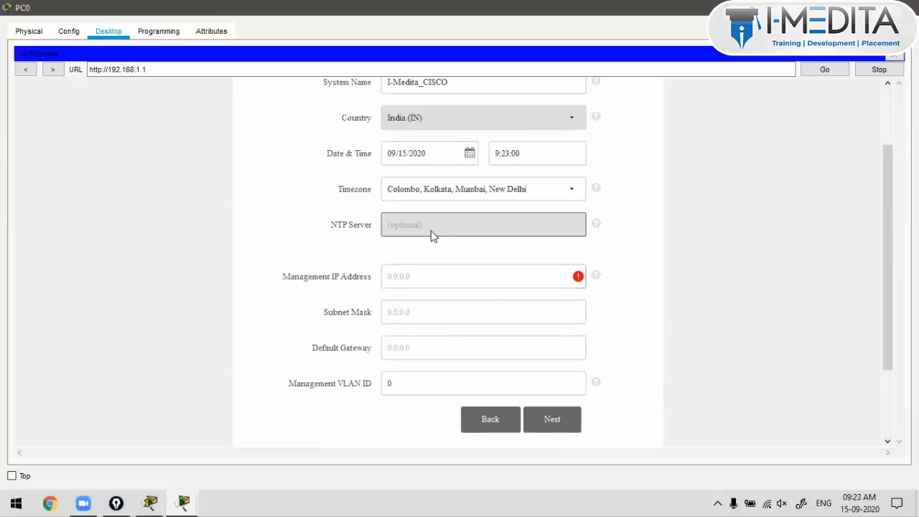
click(423, 268)
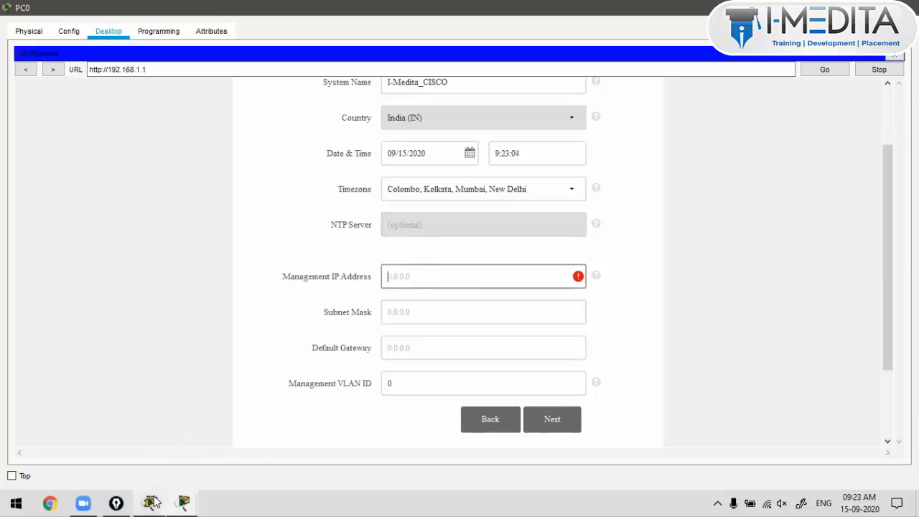
Step: Close the extra Packet Tracer Student window and return to PC0's WLC setup page
mouse_move(151, 503)
click(191, 441)
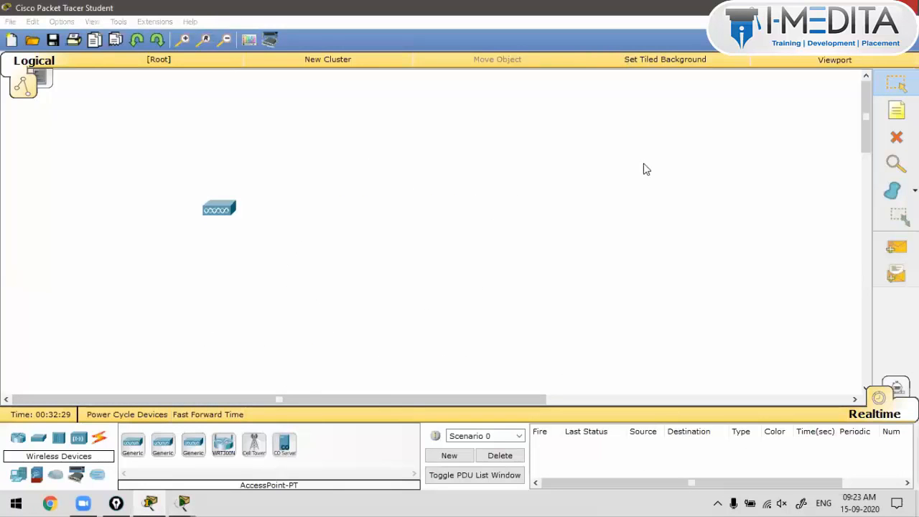
click(906, 6)
click(524, 265)
click(150, 503)
click(75, 447)
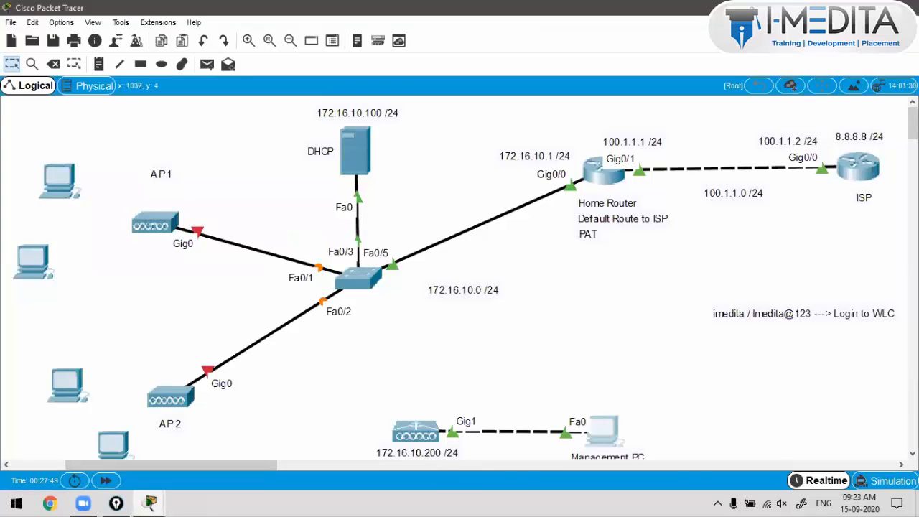
click(589, 442)
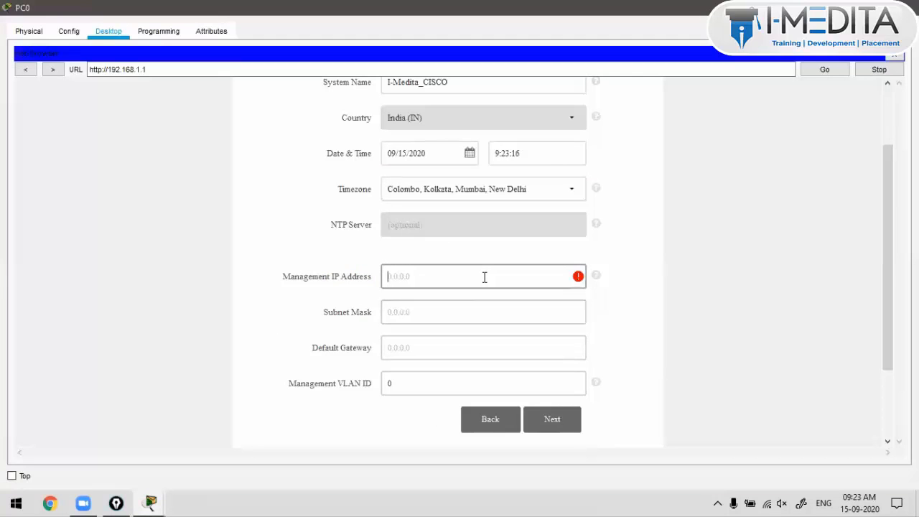
Step: Enter management IP 172.16.10.200, mask 255.255.255.0 and gateway 172.16.10.1, then continue
text(172,1)
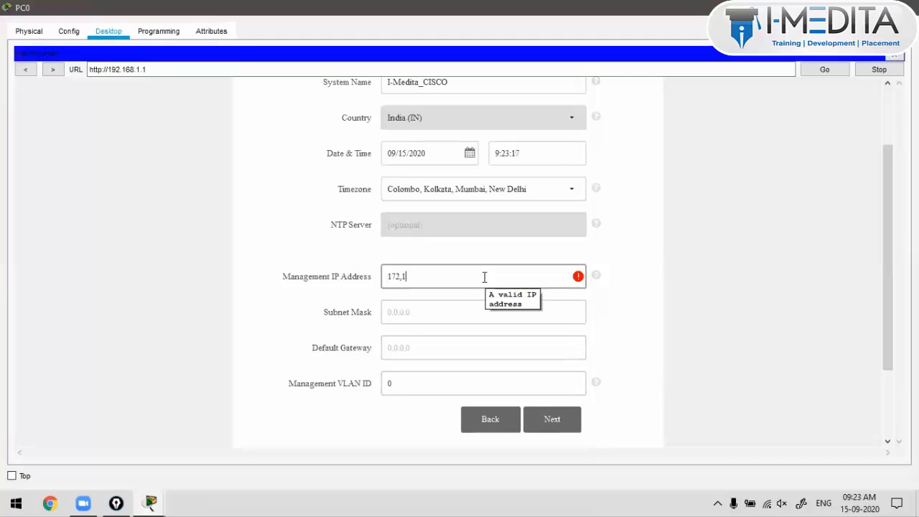
text(6.10.200)
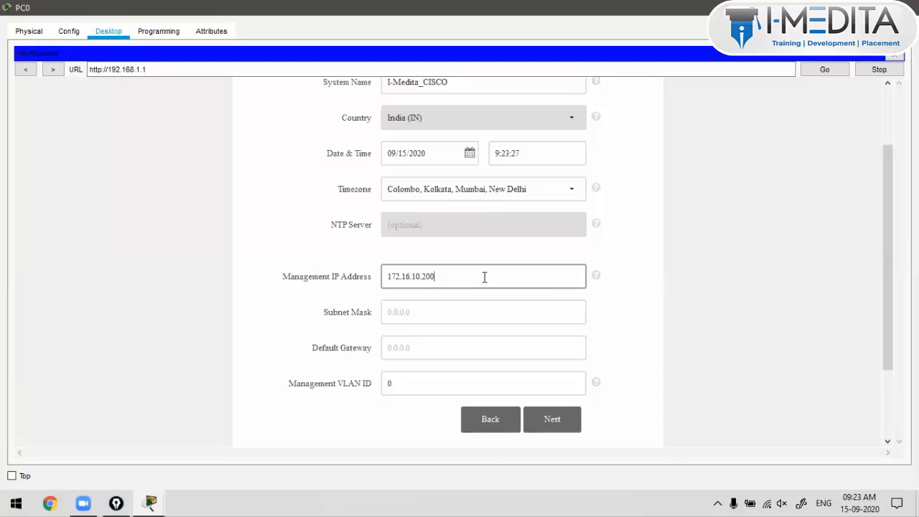
key(Tab)
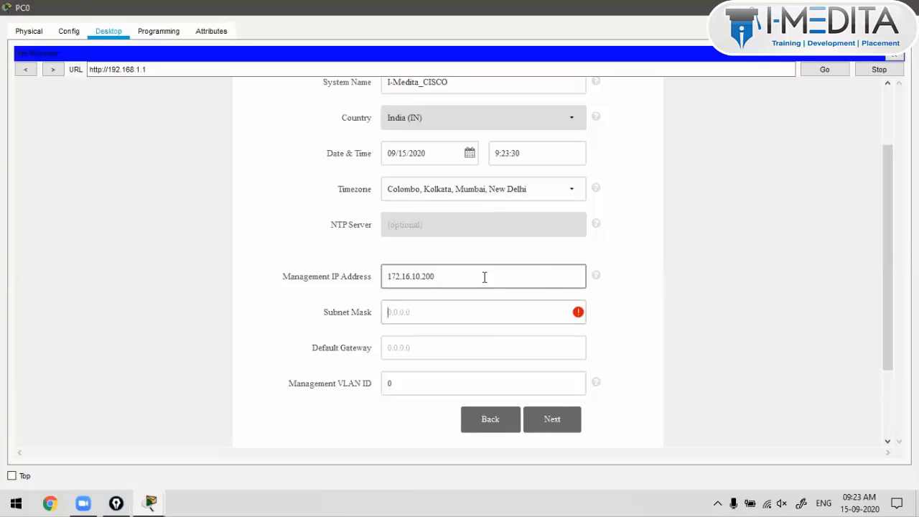
text(255.255.255.0)
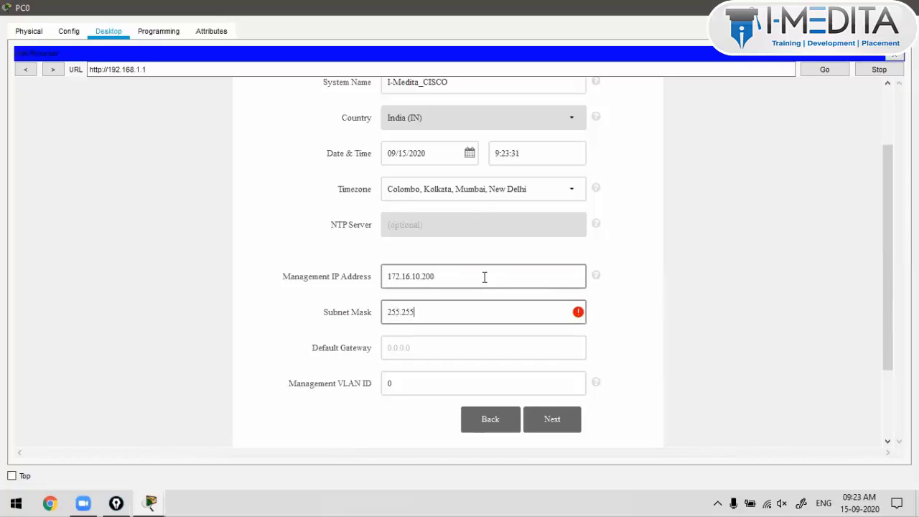
key(Tab)
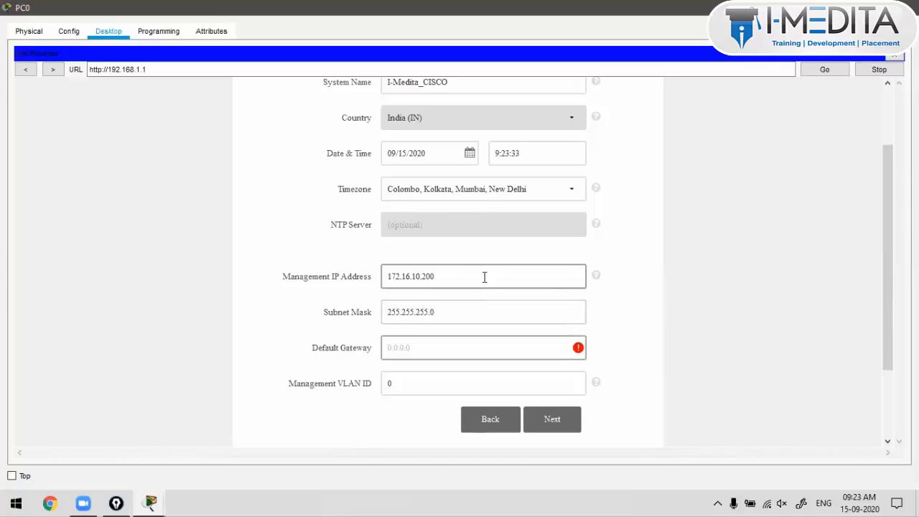
text(172.16.10.1)
drag(484, 278, 377, 285)
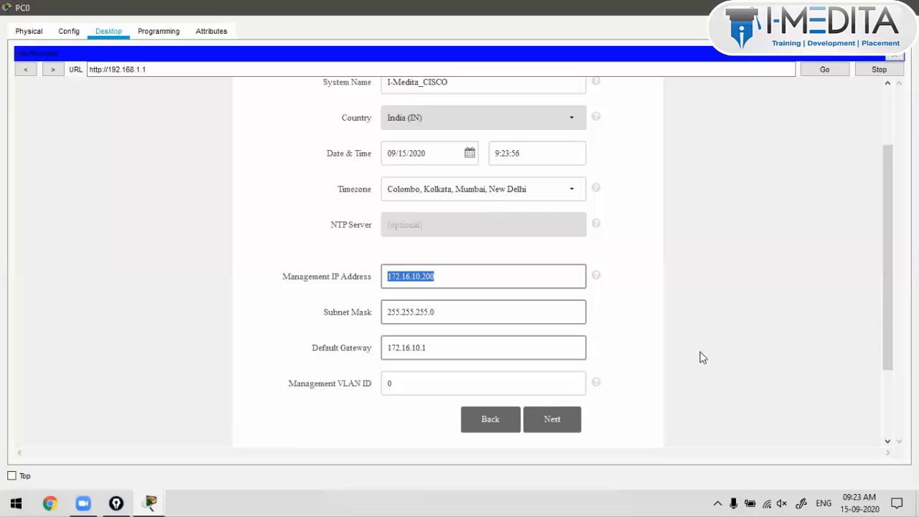
click(667, 374)
scroll(546, 347, up, 2)
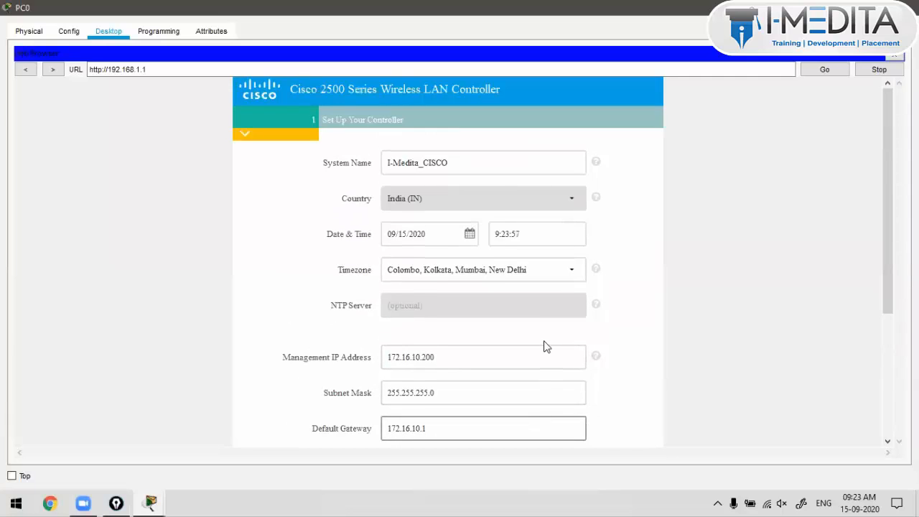
scroll(545, 347, down, 4)
click(561, 336)
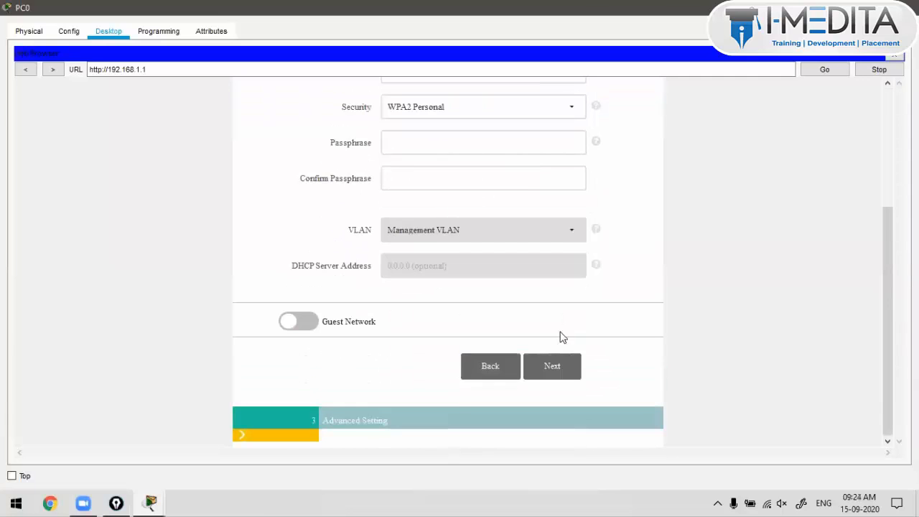
scroll(559, 352, up, 4)
Step: Name the employee wireless network I-Medita_Employees
click(467, 237)
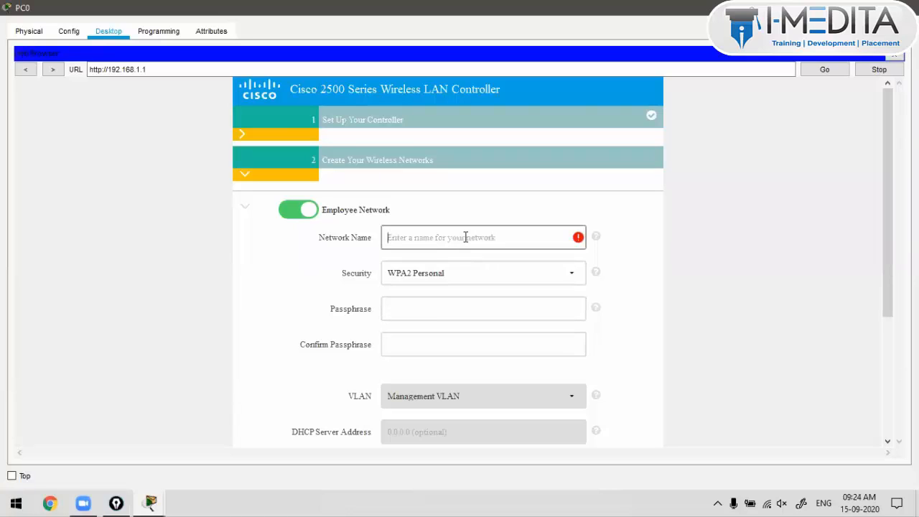
text(I-Medi)
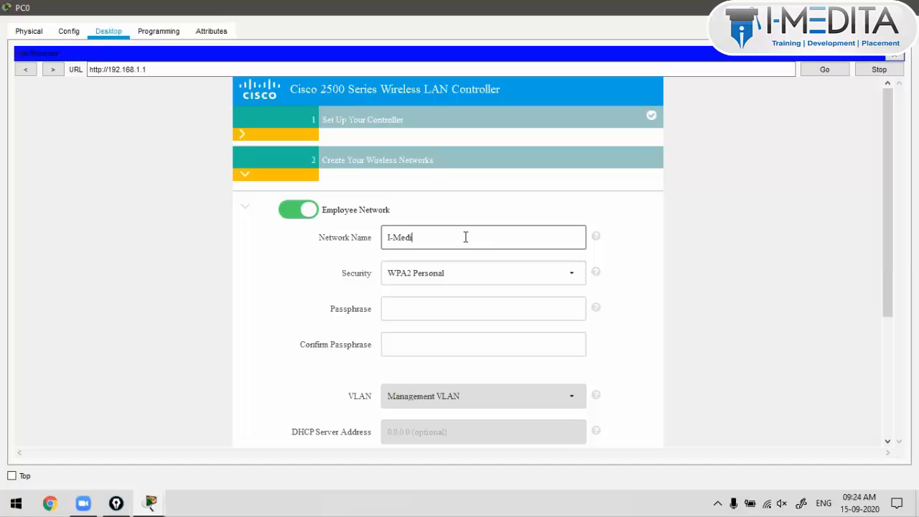
text(ta_E)
text(mploye)
text(se)
key(BackSpace)
text(s)
drag(465, 237, 423, 238)
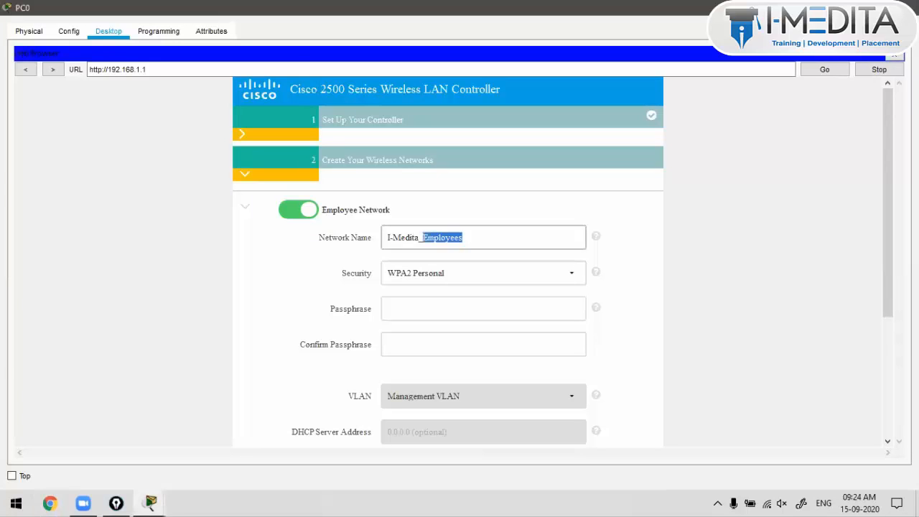
click(539, 234)
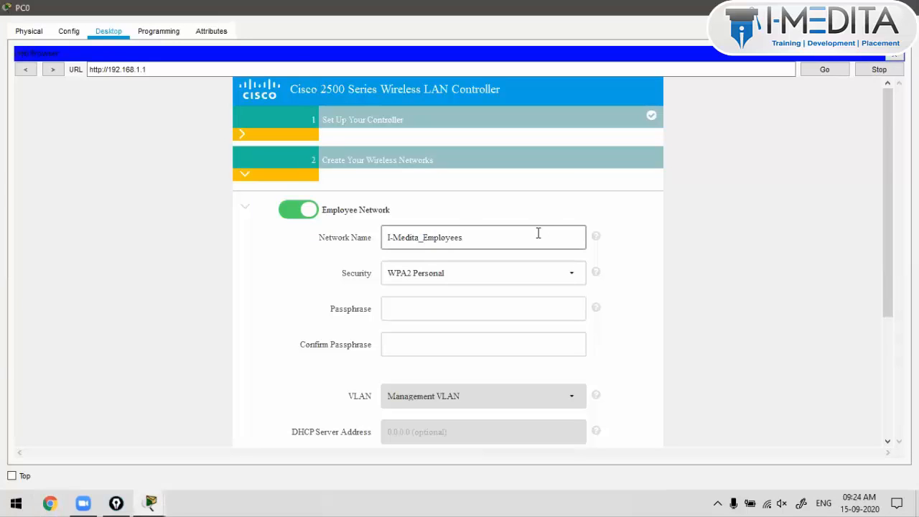
Step: Set the network's security to WPA2 Personal and enter its passphrase
click(572, 274)
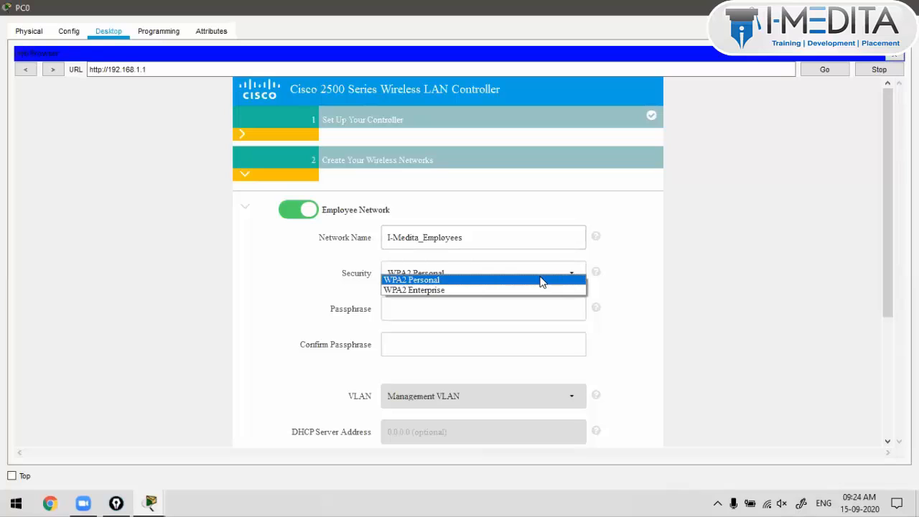
click(553, 323)
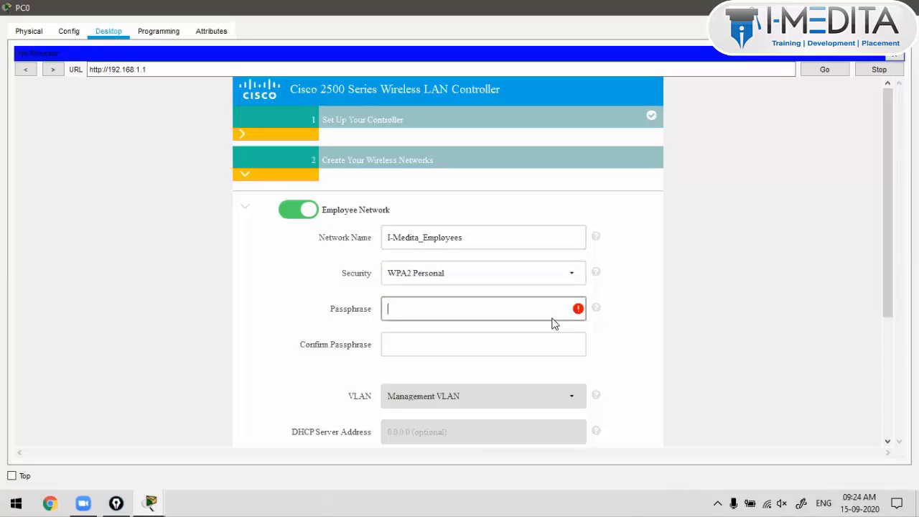
click(522, 272)
click(513, 290)
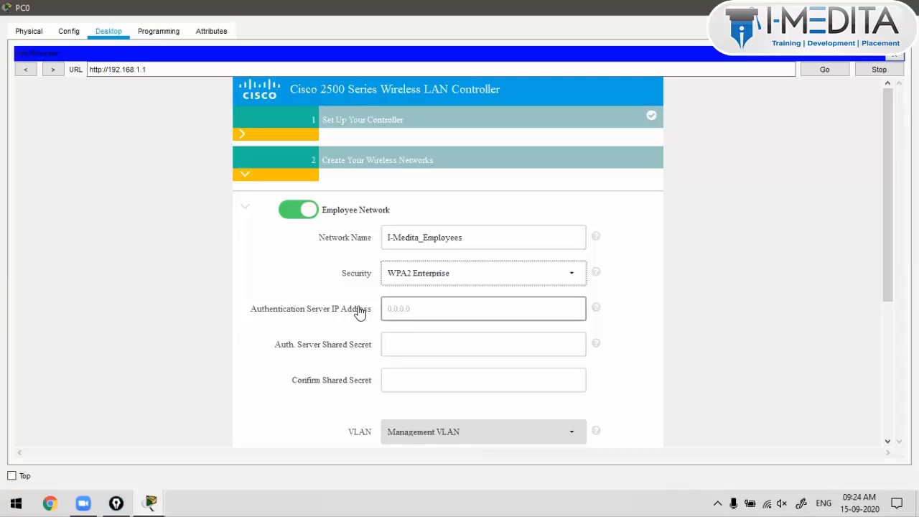
click(394, 276)
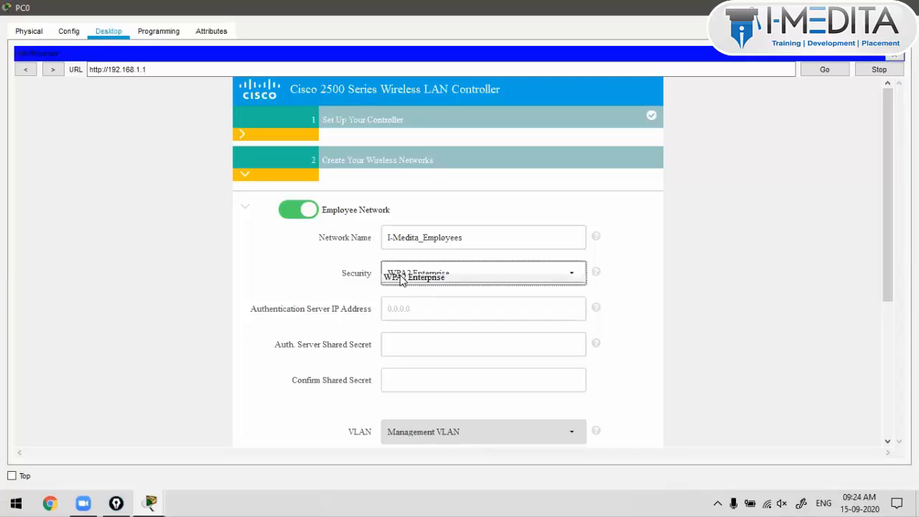
click(403, 280)
click(409, 309)
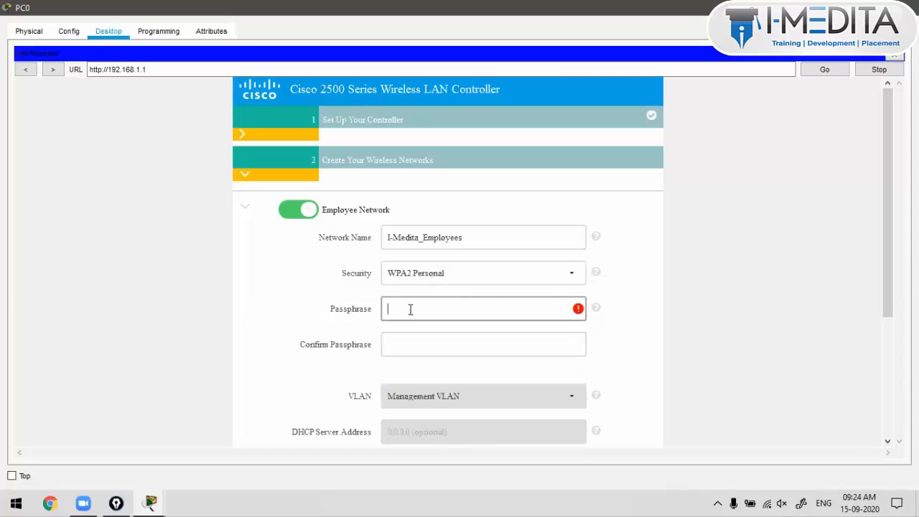
text(••••••••)
key(Tab)
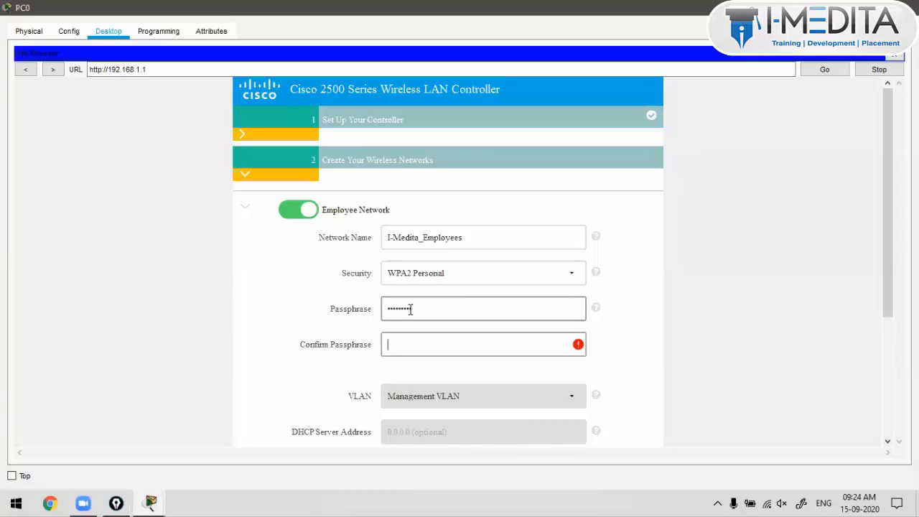
text(••••••••)
Step: Copy the I-Medita_Employees network name and bring the main topology window forward
drag(465, 237, 384, 239)
key(ctrl+c)
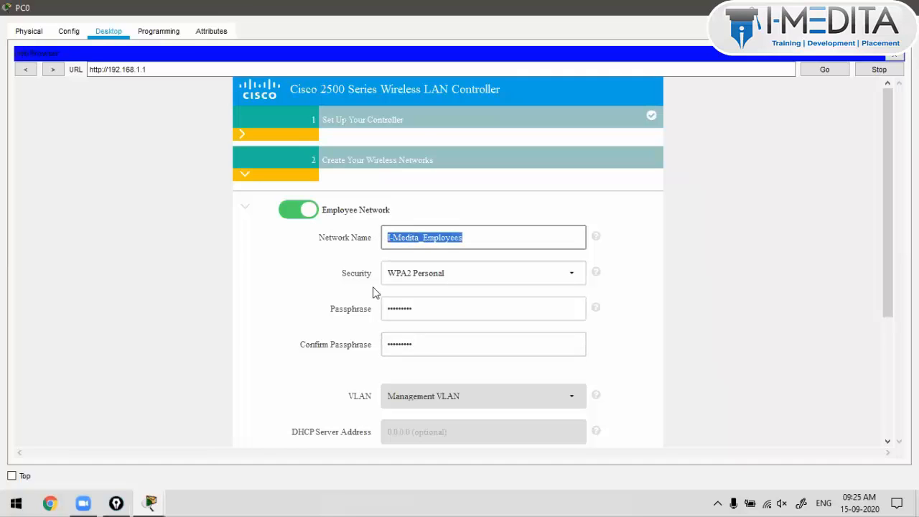
mouse_move(151, 502)
click(125, 454)
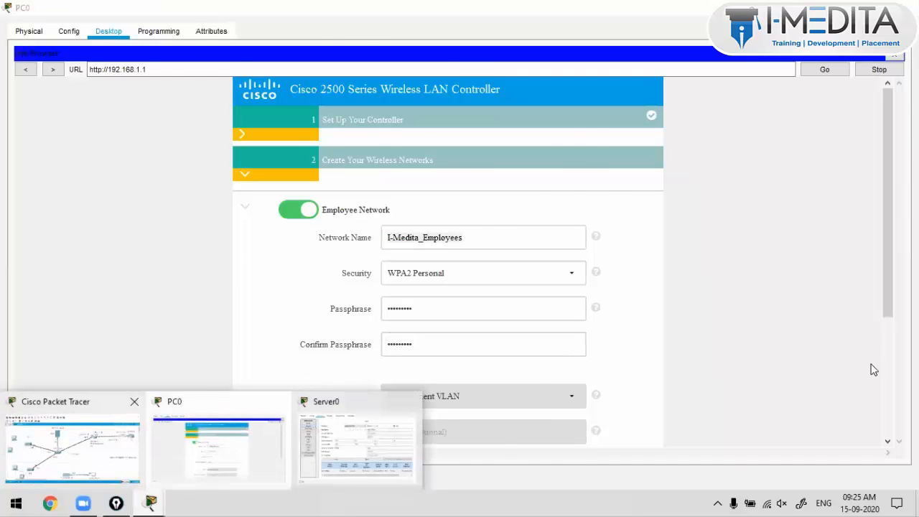
Step: Append the I-Medita_Employees SSID and its passphrase as a new line in the canvas note
double_click(882, 323)
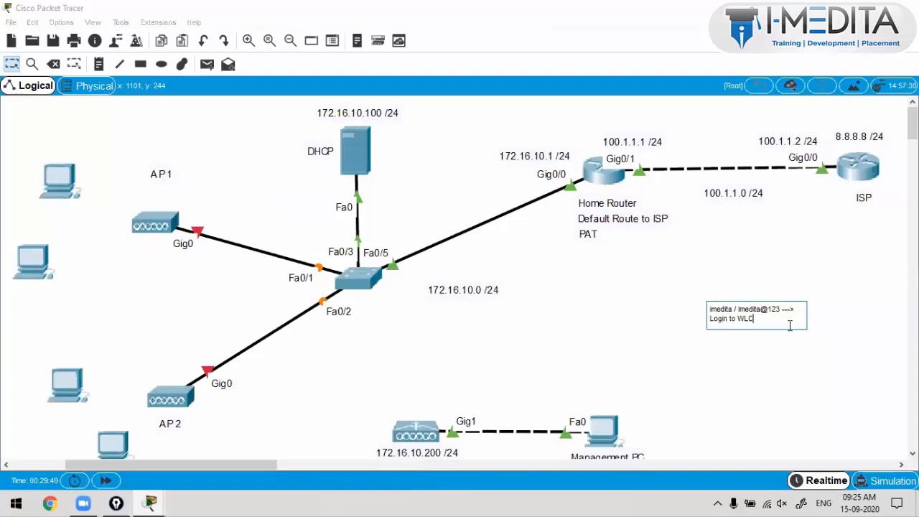
key(Return)
key(ctrl+v)
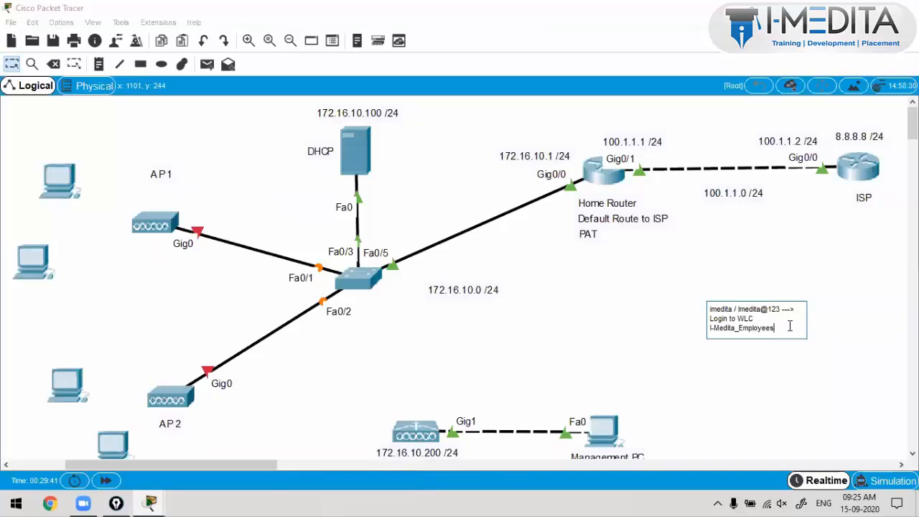
text(/ Cisco@123)
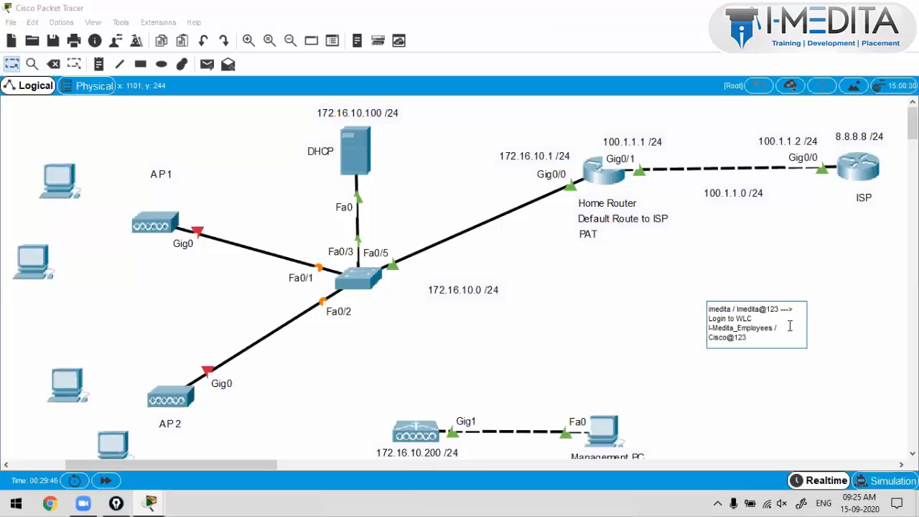
click(793, 392)
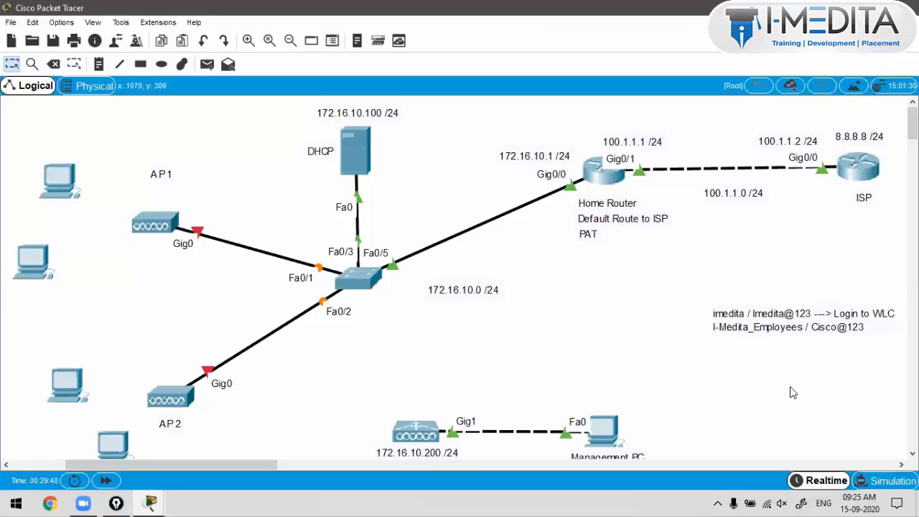
click(602, 429)
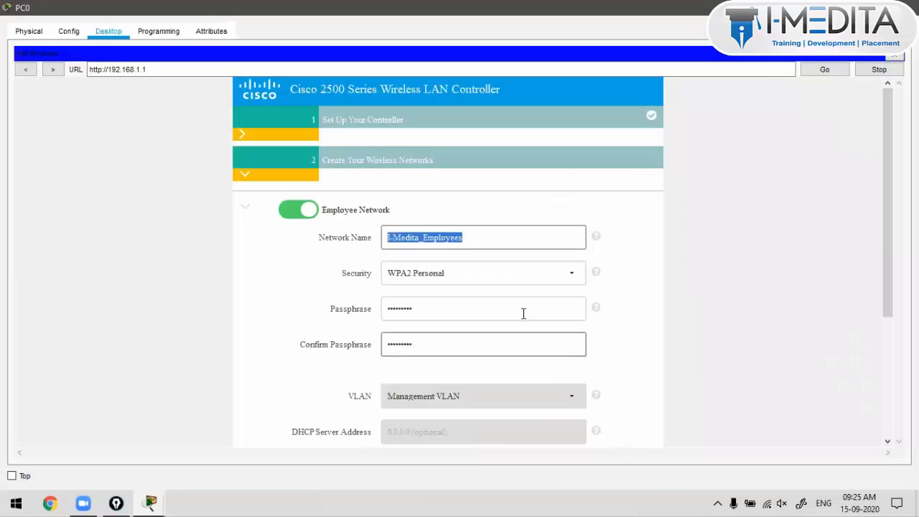
click(495, 236)
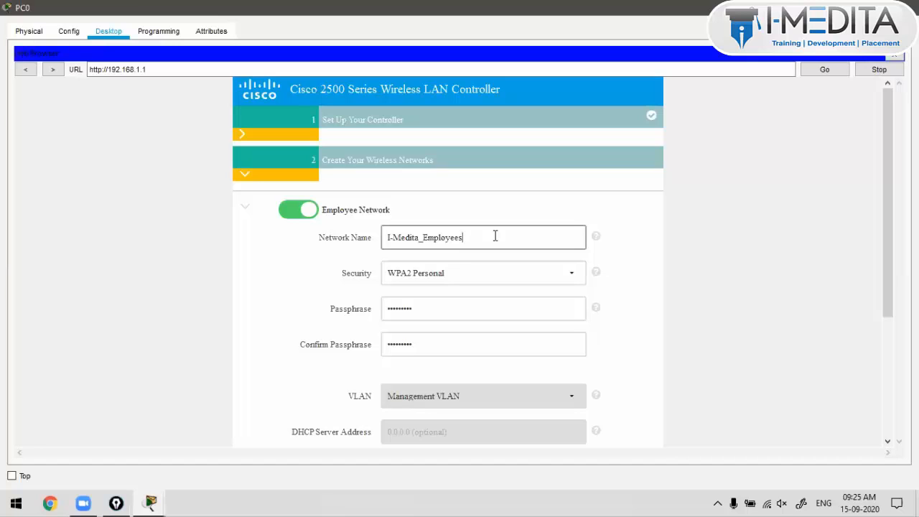
click(744, 288)
scroll(744, 288, down, 2)
click(574, 316)
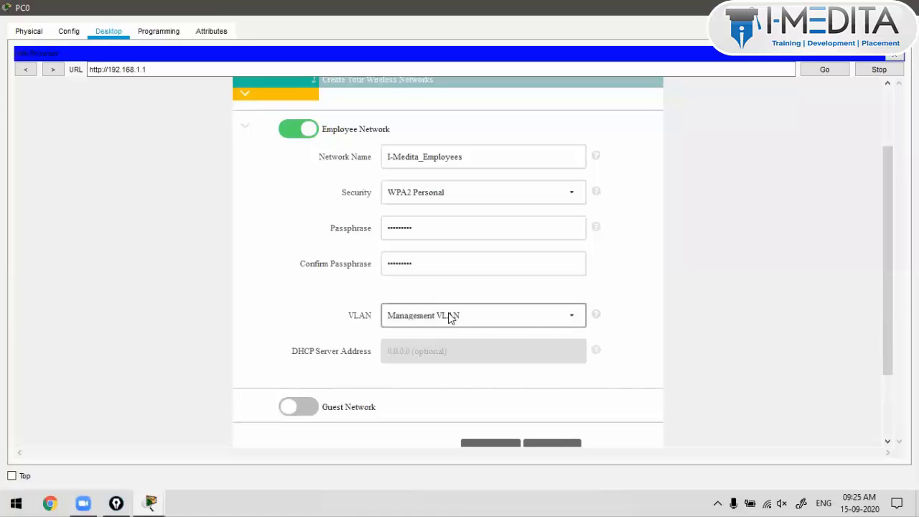
scroll(761, 311, down, 2)
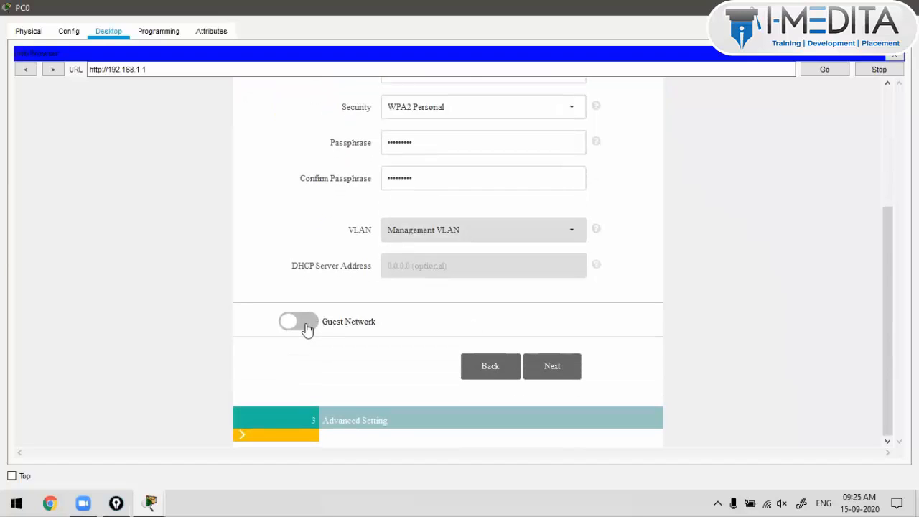
click(308, 324)
click(544, 370)
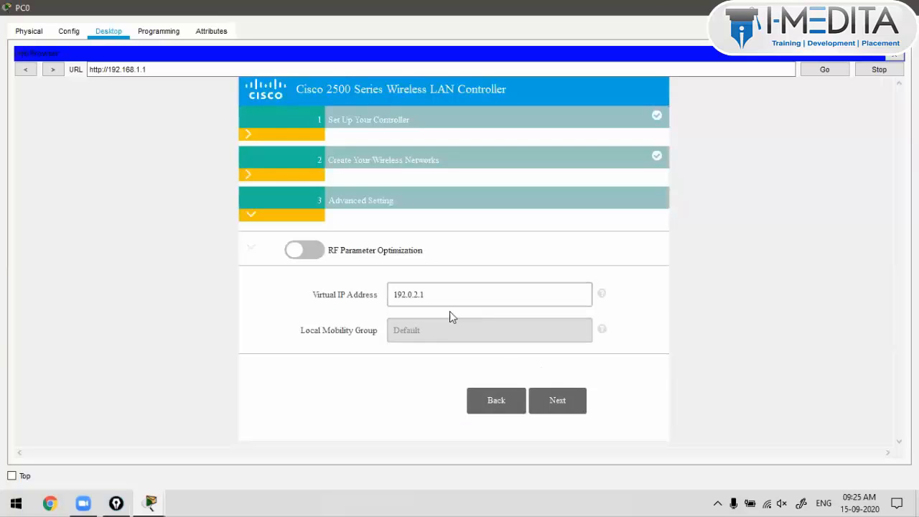
Step: Advance to the confirm-and-apply summary and review it, including virtual IP 192.0.2.1
click(547, 400)
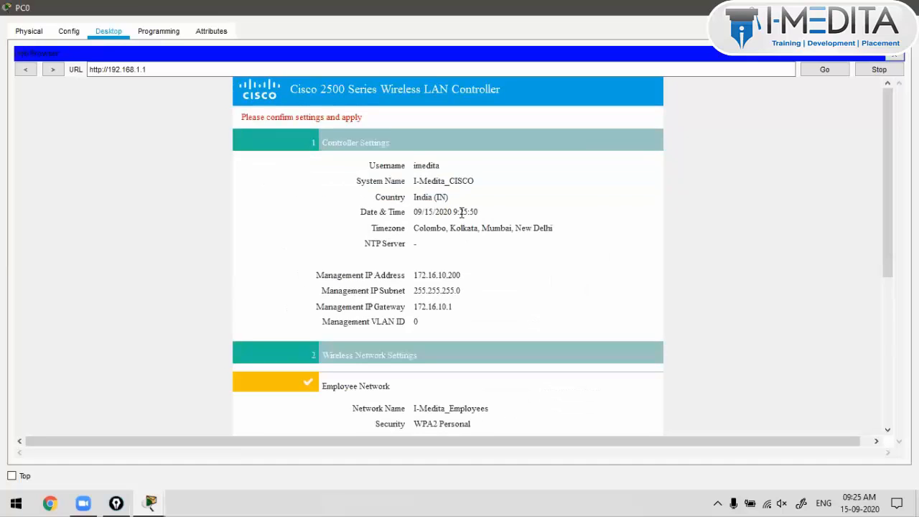
drag(418, 169, 456, 275)
click(442, 243)
scroll(424, 167, down, 5)
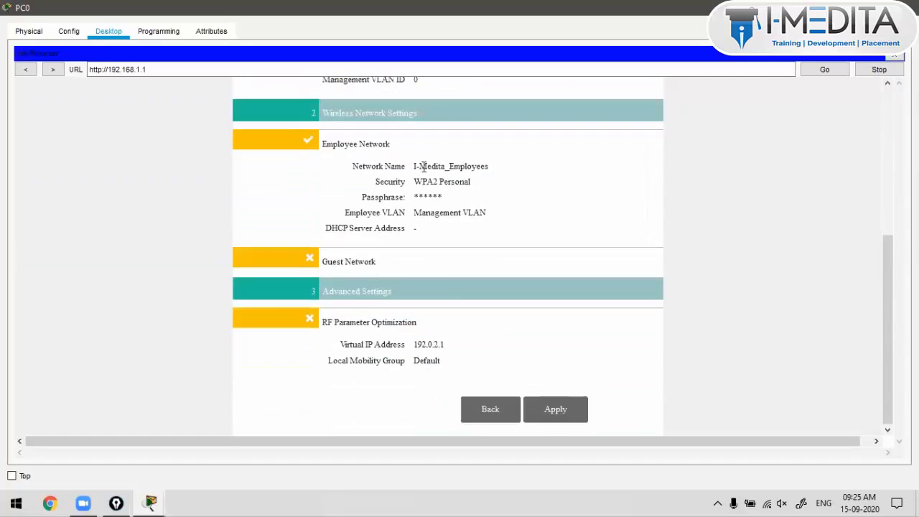
scroll(424, 167, up, 2)
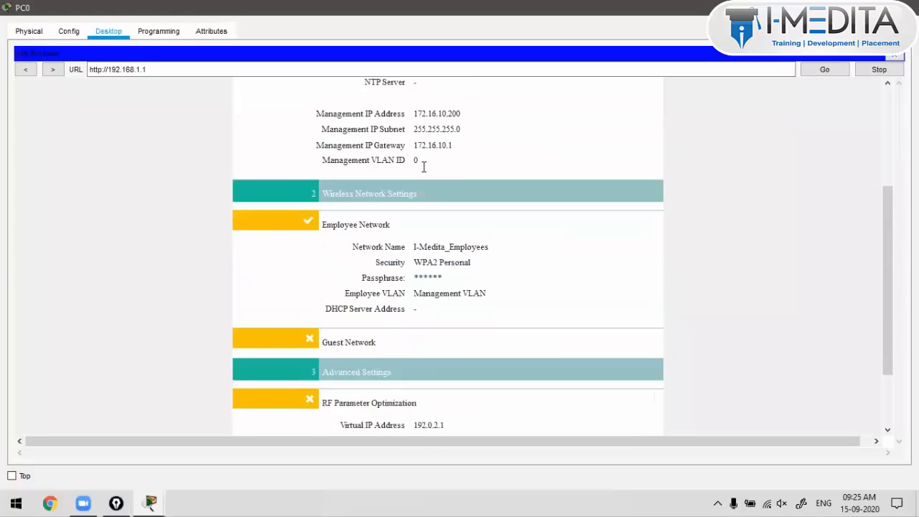
scroll(424, 167, down, 2)
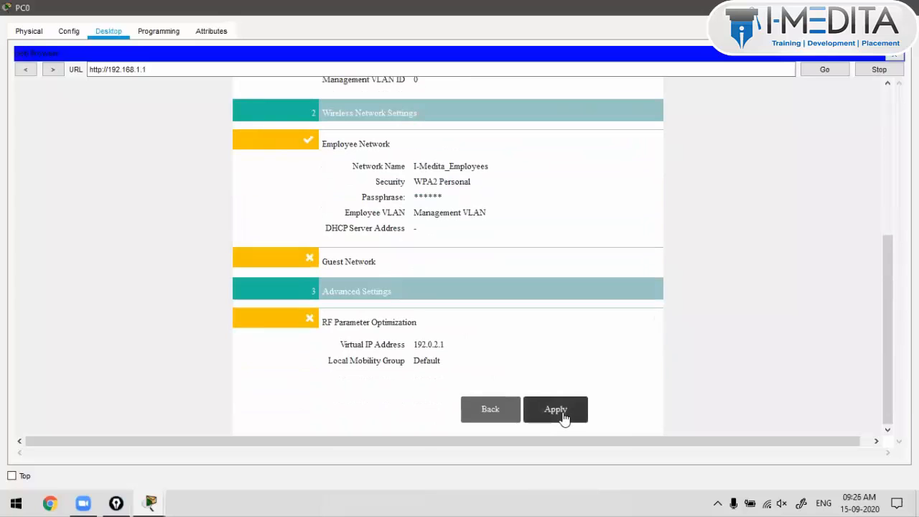
scroll(487, 216, up, 5)
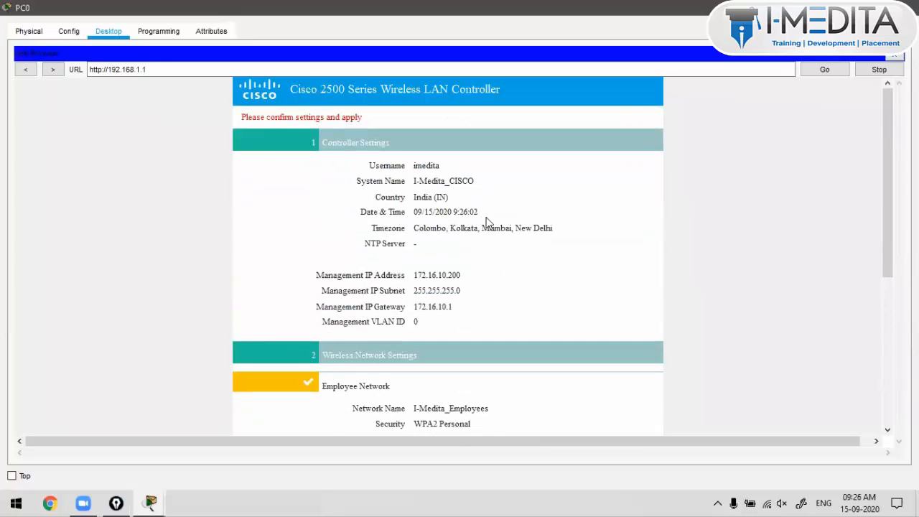
triple_click(318, 117)
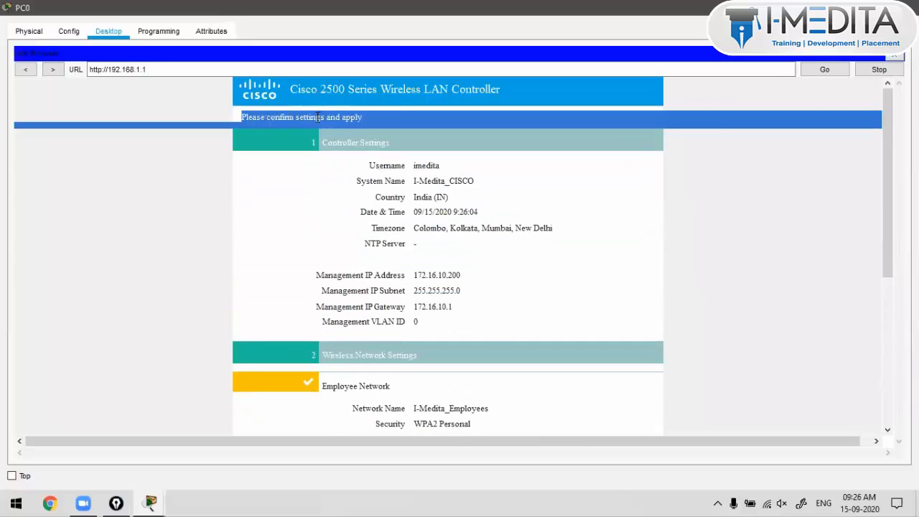
scroll(486, 237, down, 6)
scroll(486, 240, up, 5)
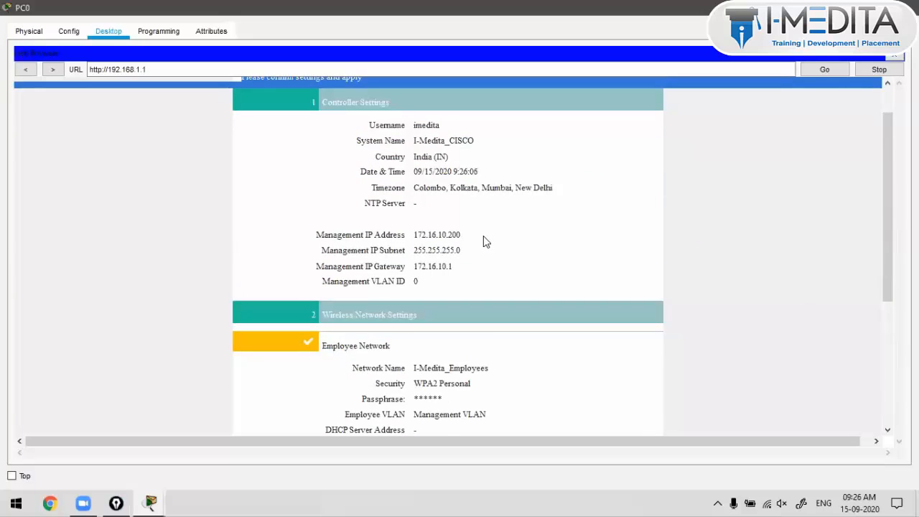
scroll(487, 240, down, 5)
Step: Apply the wizard settings, accept the controller reboot, and fast-forward simulation time
click(574, 408)
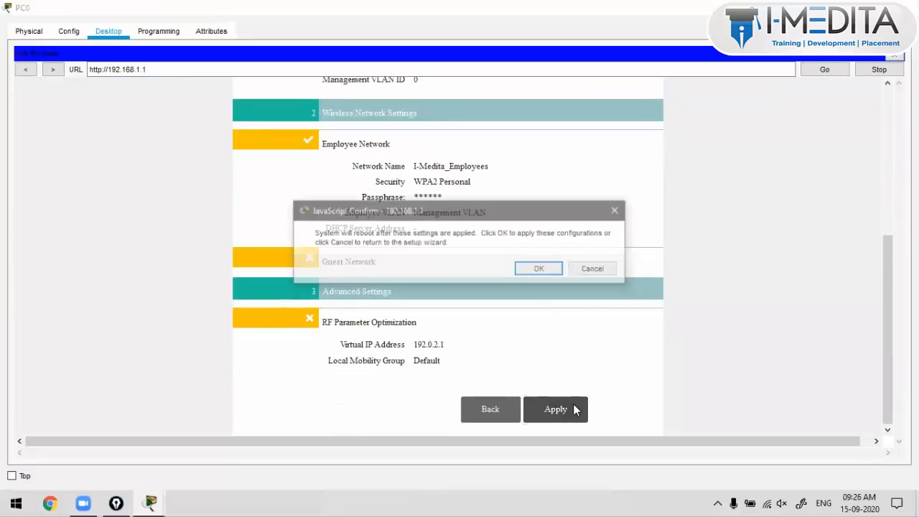
click(529, 273)
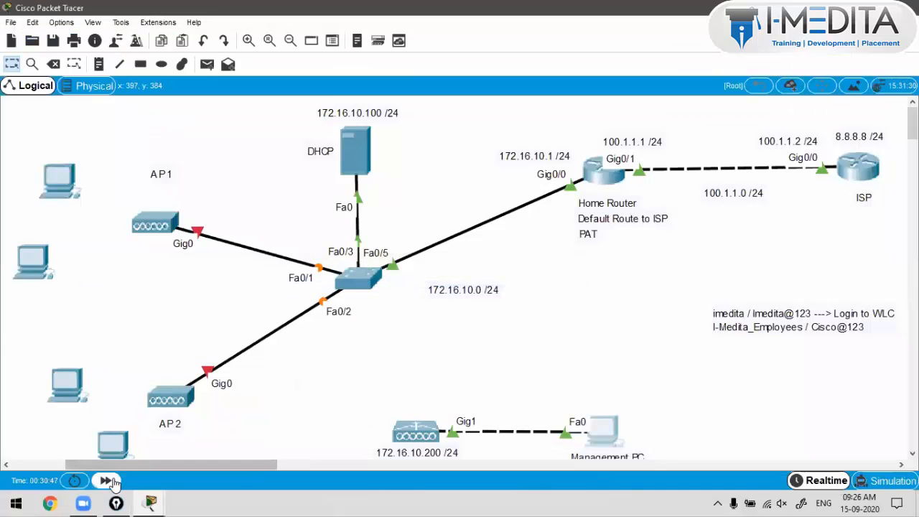
click(108, 481)
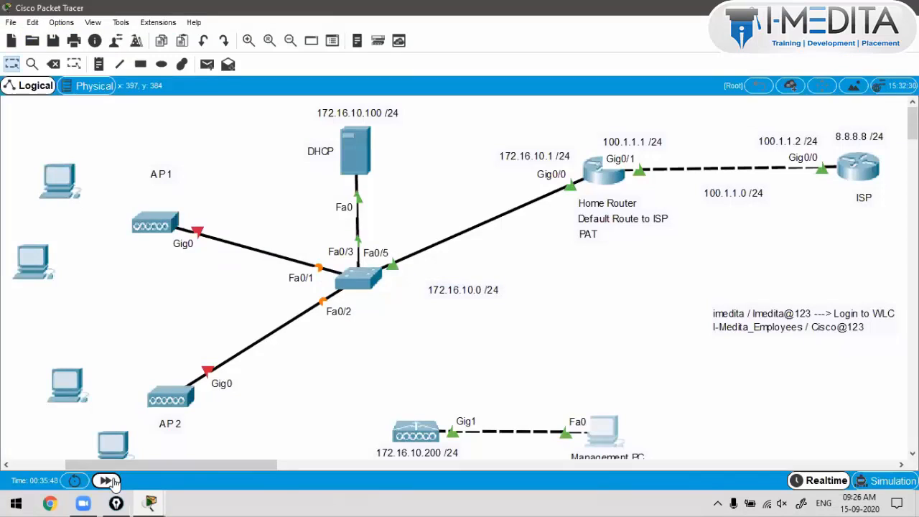
click(113, 479)
click(112, 480)
click(112, 480)
click(113, 480)
click(113, 479)
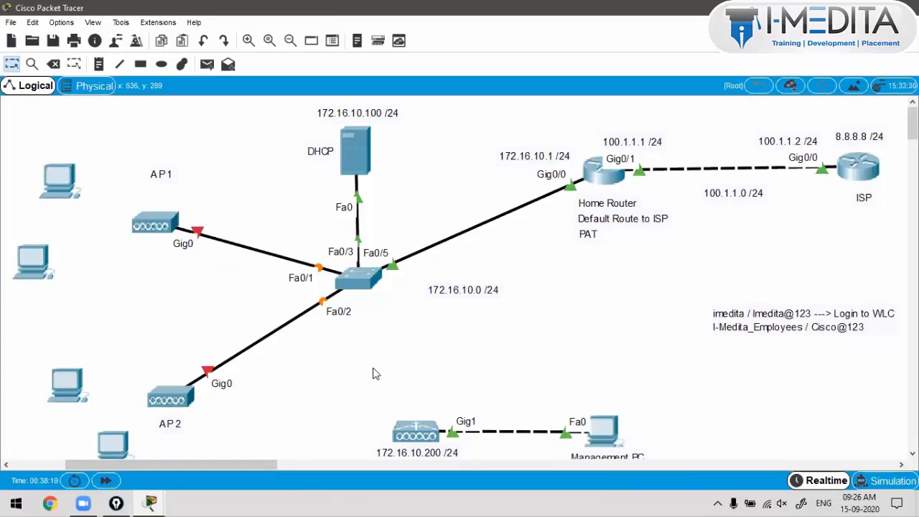
Step: Reopen the Management PC and close the browser showing the saving message
click(610, 435)
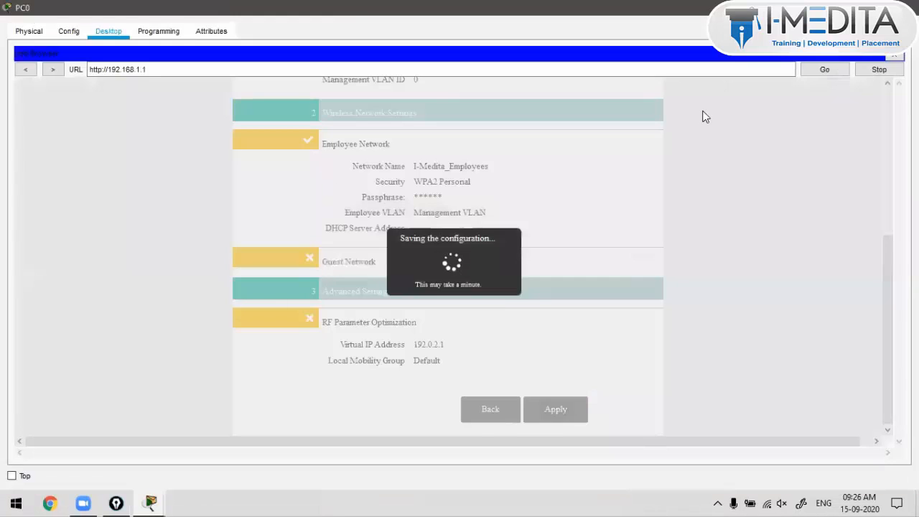
click(895, 55)
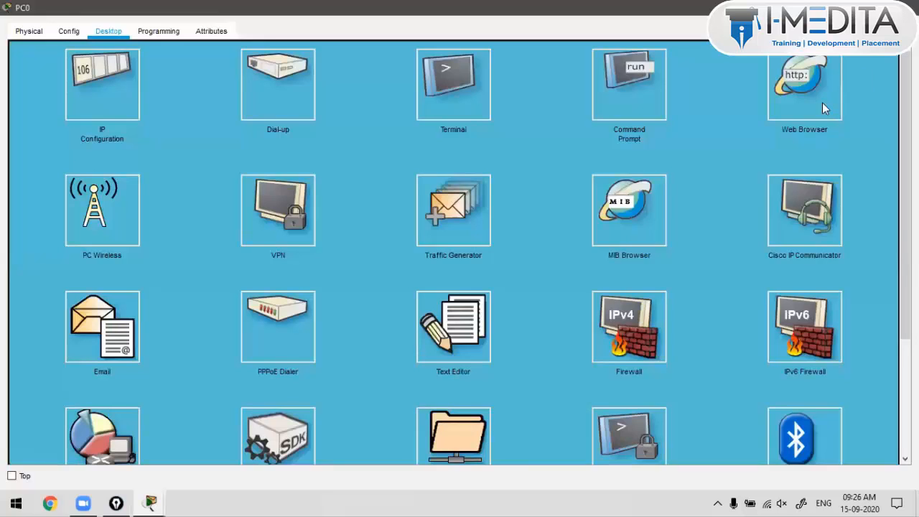
click(799, 99)
Step: Move the WLC cable from the Management PC to the central switch's FastEthernet0/4 port
click(906, 7)
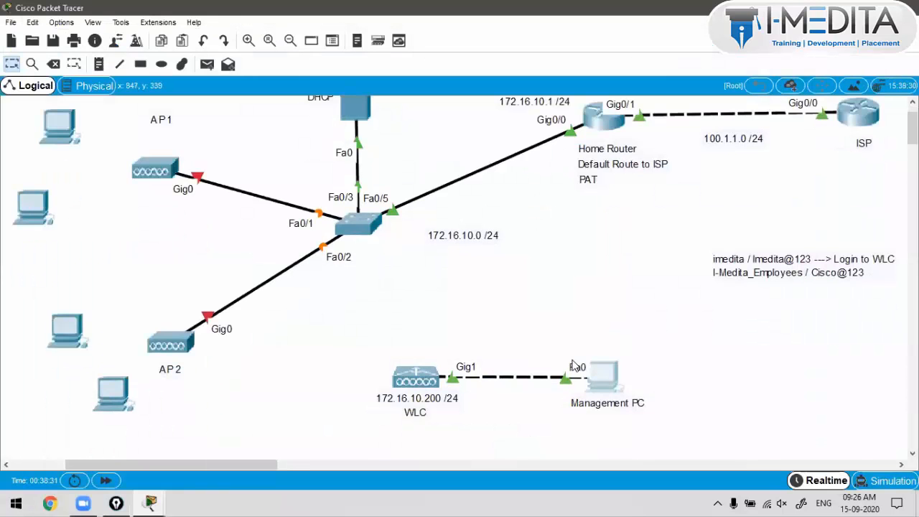
drag(574, 380, 447, 316)
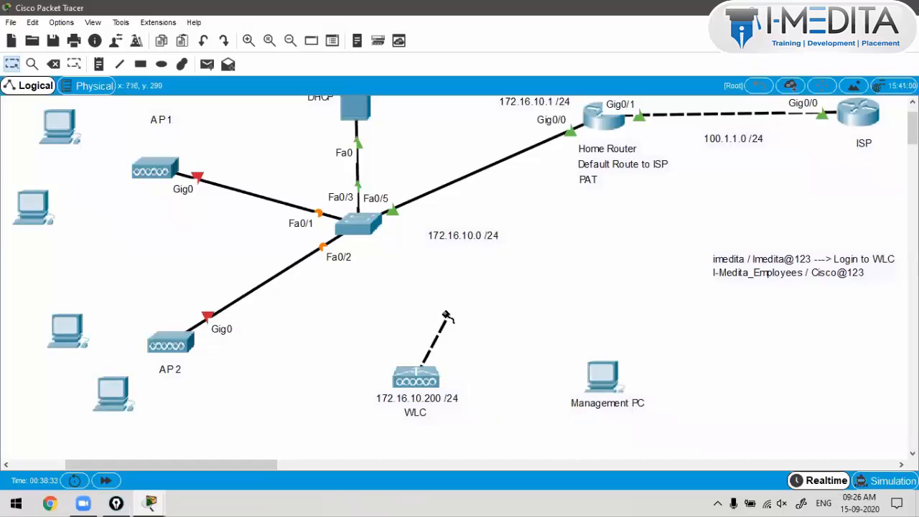
click(367, 230)
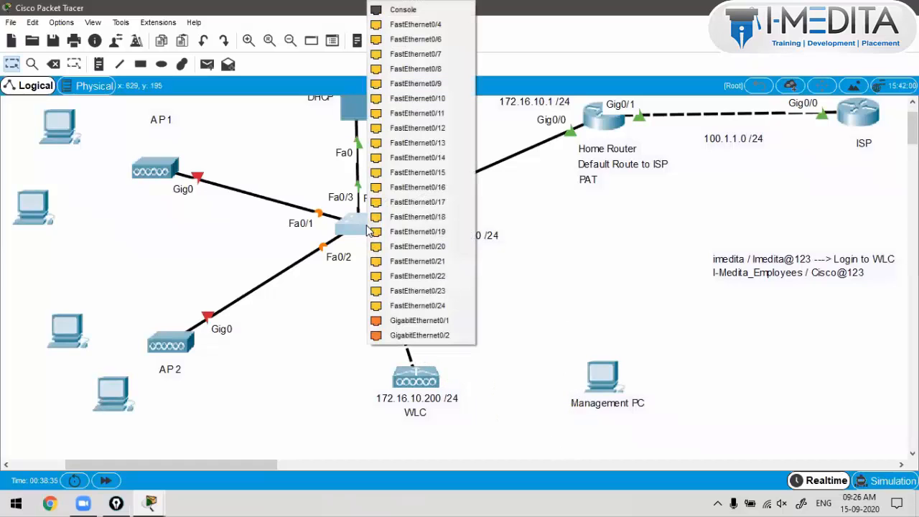
click(408, 24)
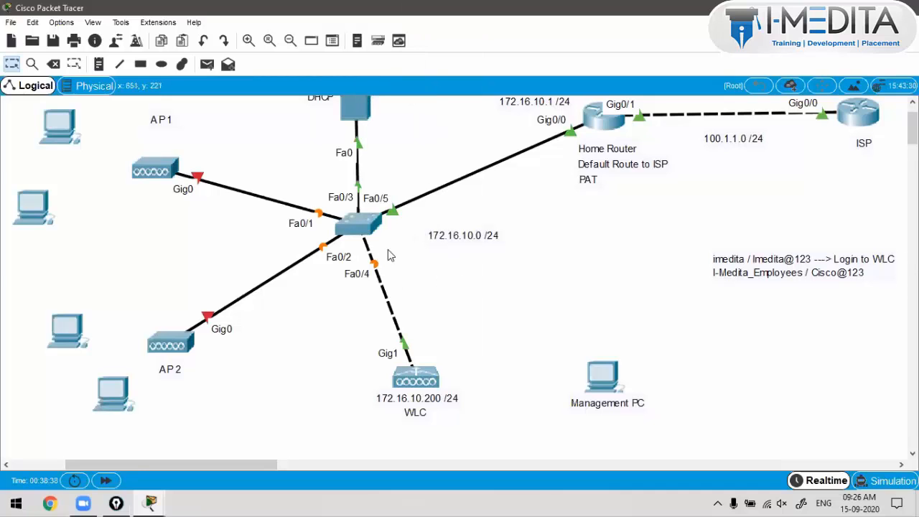
Step: Open Switch0's CLI and enter global configuration mode with en and conf t
click(359, 225)
click(373, 88)
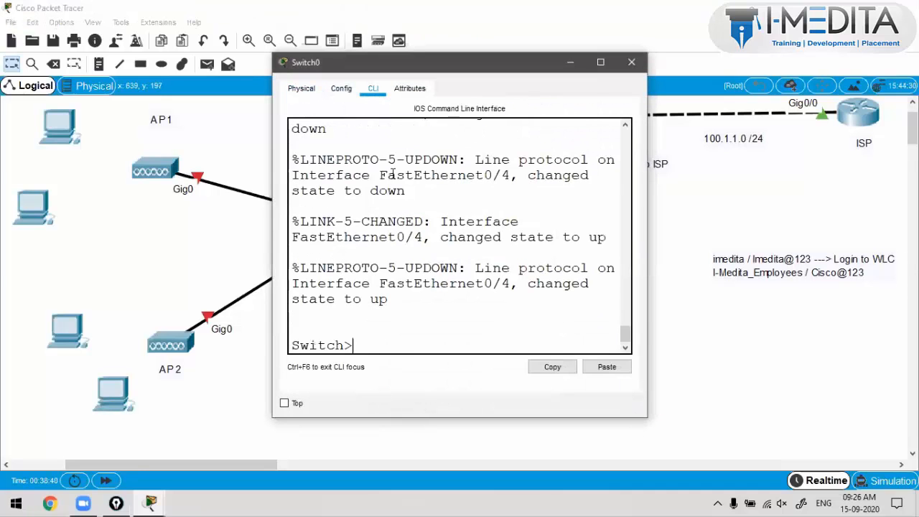
key(Return)
text(en)
key(Return)
text(conf t)
key(Return)
Step: Enable spanning-tree portfast default on Switch0
text(sp)
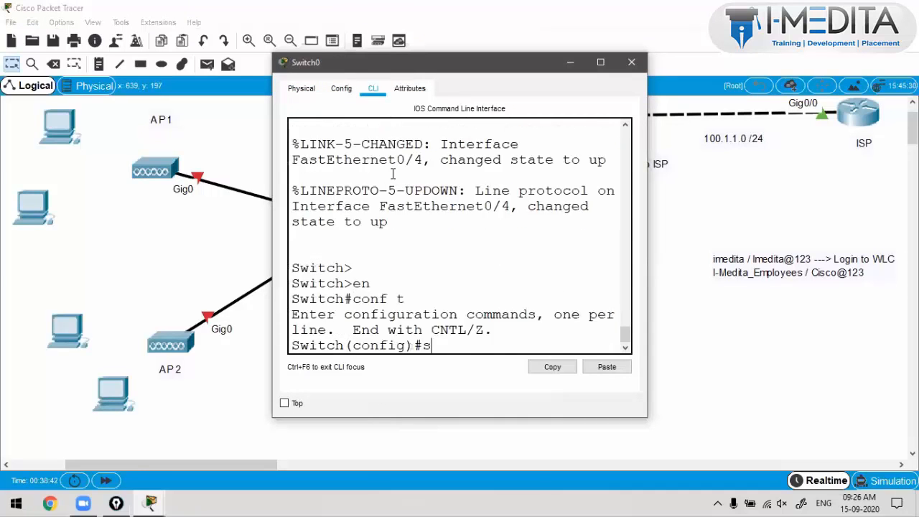
key(Tab)
text(po)
key(Tab)
key(Return)
text(do wr)
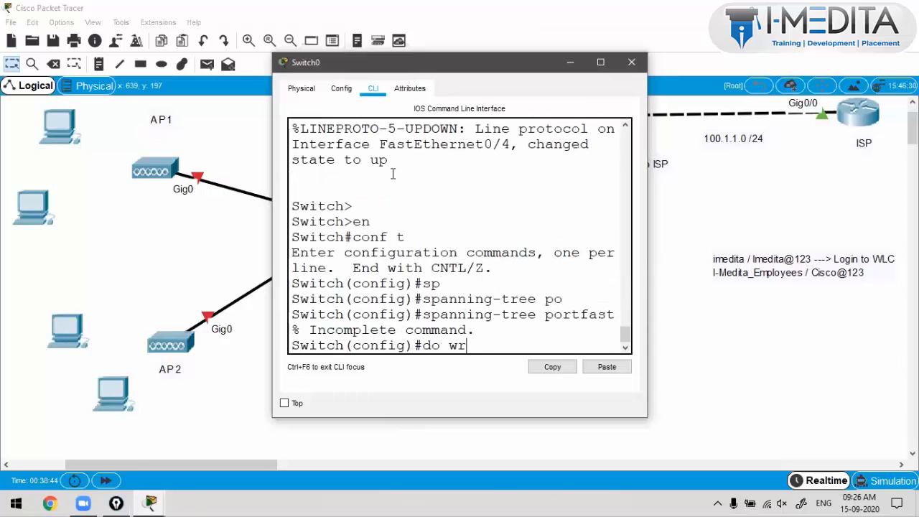
key(Up)
text(de)
key(Tab)
key(Return)
Step: Save the switch configuration with do wr and close the Switch0 window
key(Return)
key(Return)
text(d)
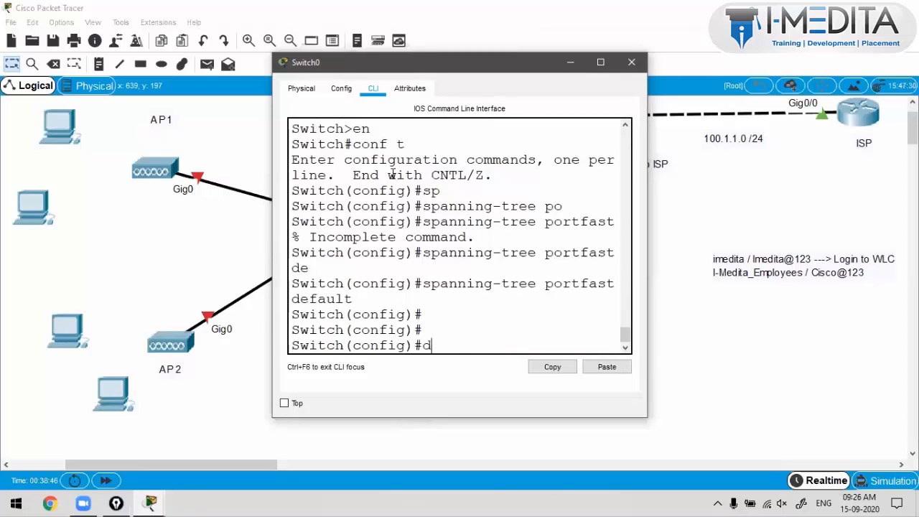
text(o wr)
key(BackSpace)
key(BackSpace)
key(BackSpace)
key(BackSpace)
text(o wr)
key(Return)
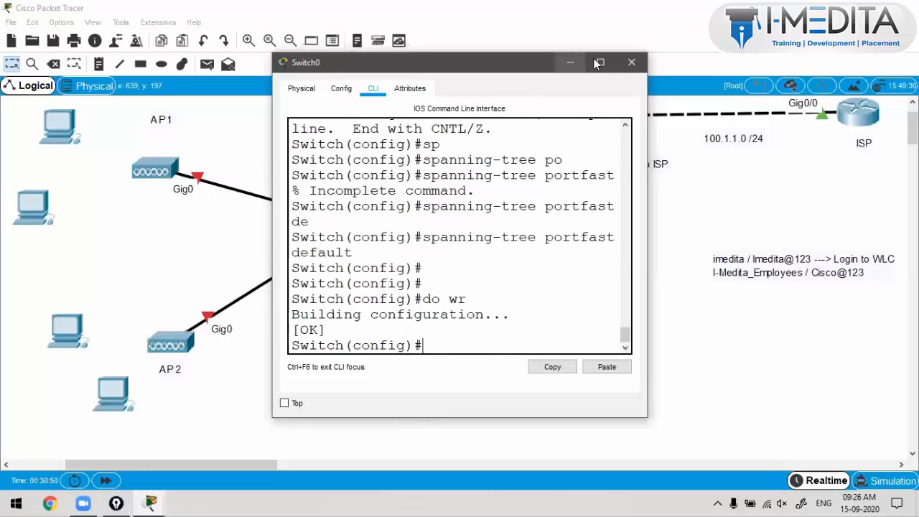
click(631, 62)
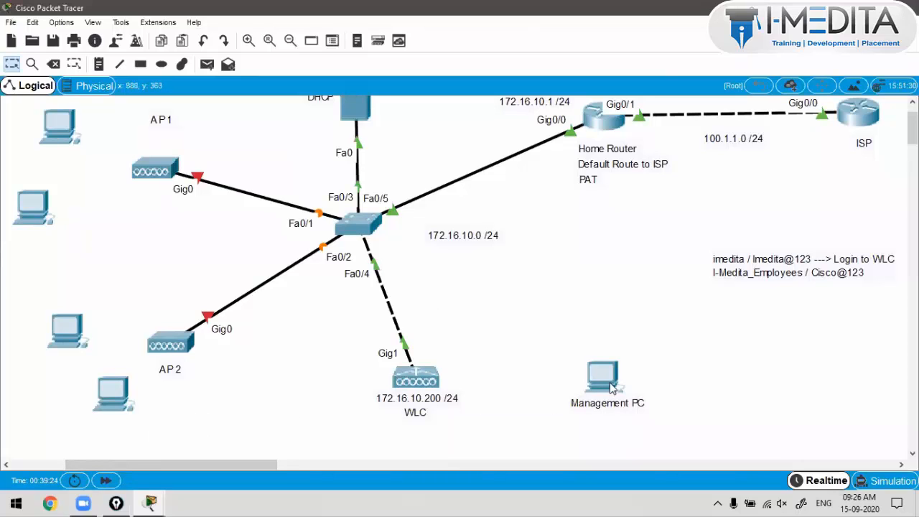
Step: Reposition the Management PC on the canvas
drag(600, 375, 562, 301)
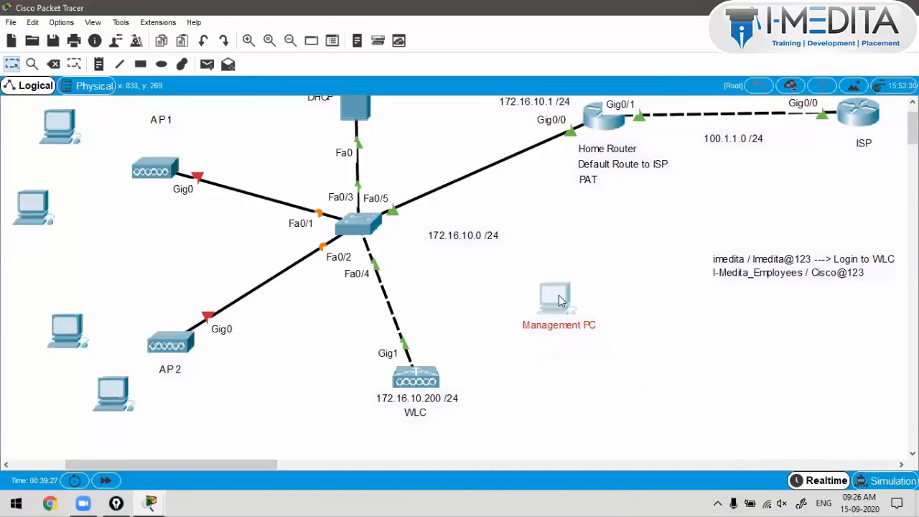
drag(472, 238, 509, 202)
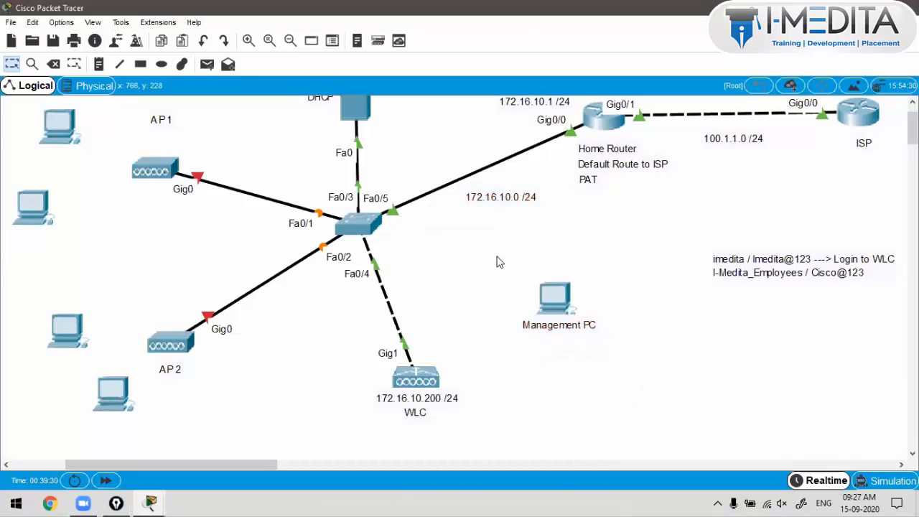
scroll(500, 262, up, 1)
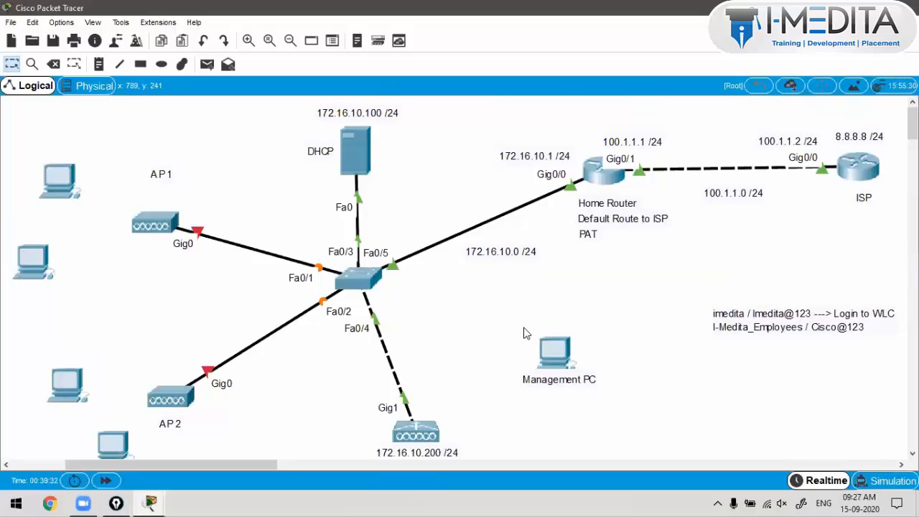
drag(518, 327, 545, 405)
click(545, 405)
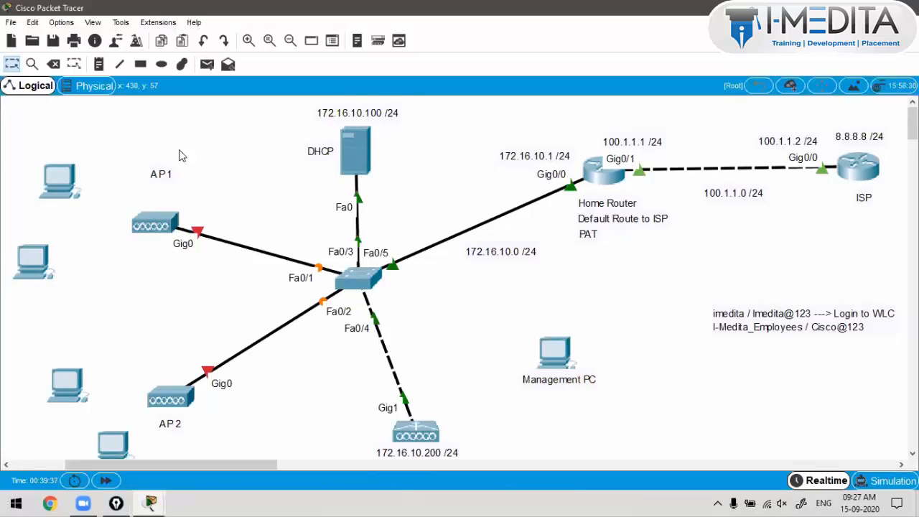
Step: Cable the Management PC's Fa0 to Switch0's Fa0/6 using the automatic connection type
key(ctrl+shift+s)
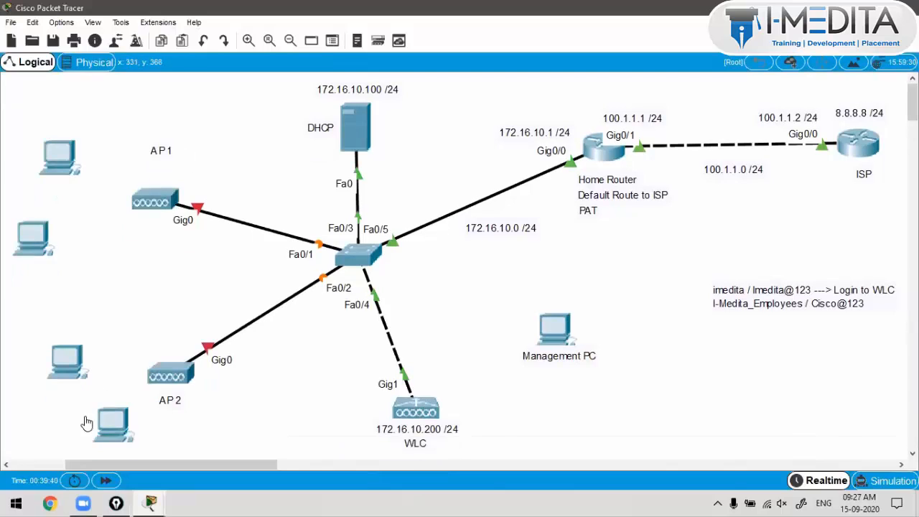
key(ctrl+shift+b)
click(139, 442)
click(378, 265)
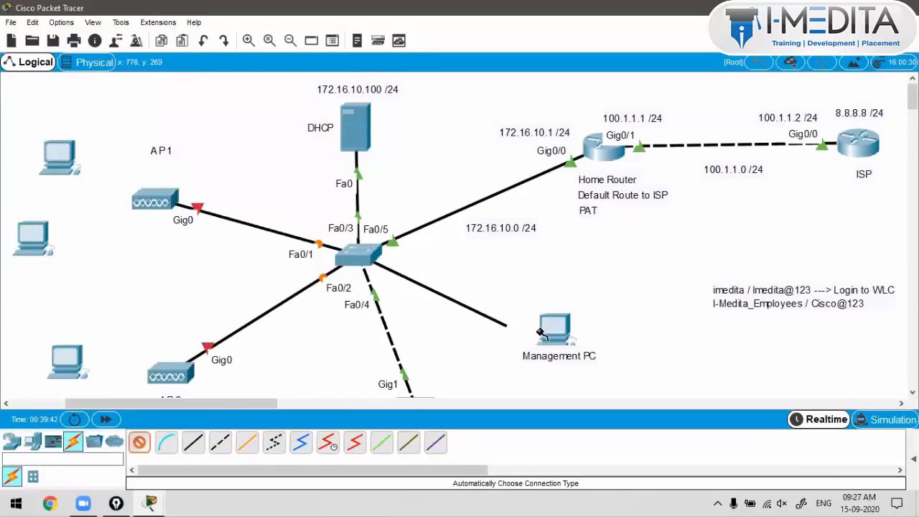
click(536, 339)
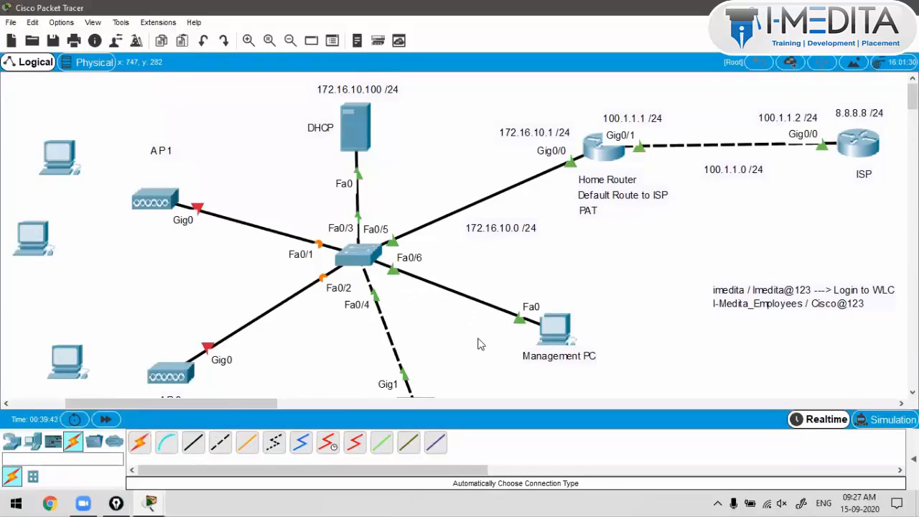
key(ctrl+shift+b)
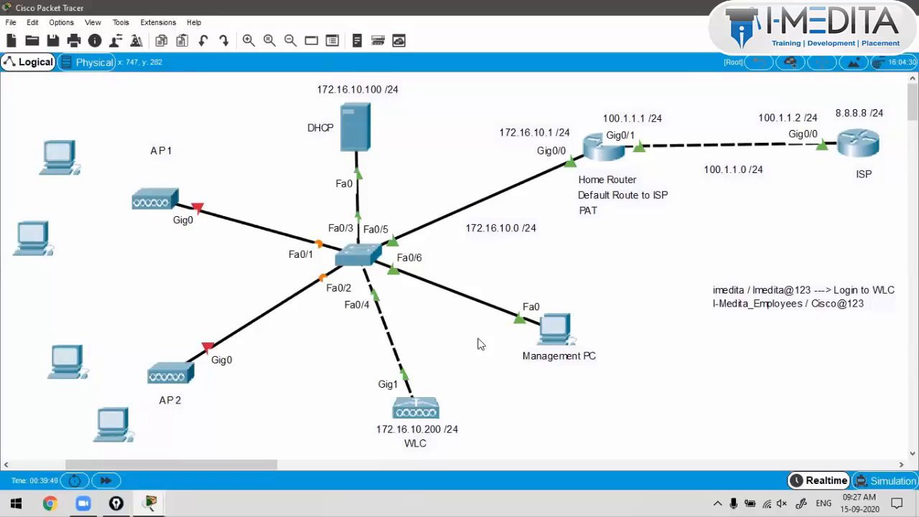
Step: In the Management PC's IP configuration, try switching between static and DHCP addressing
drag(288, 87, 384, 148)
click(558, 327)
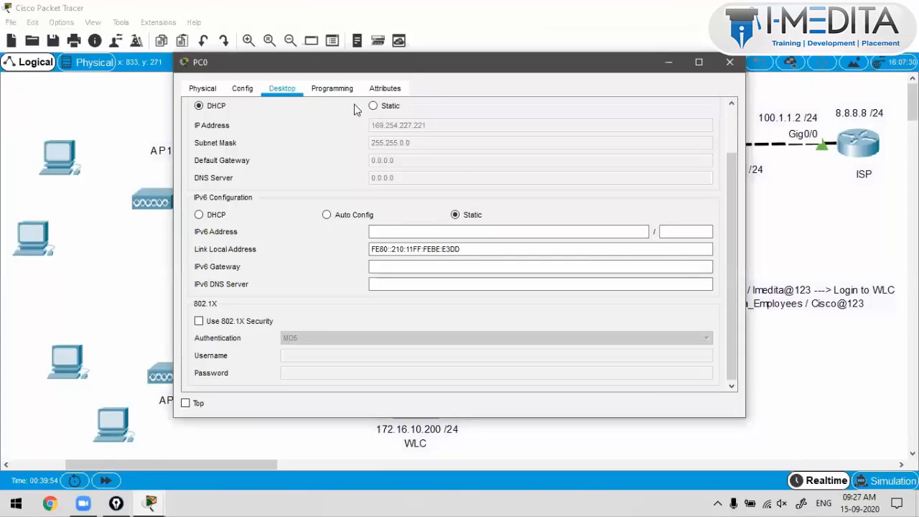
click(373, 106)
click(210, 108)
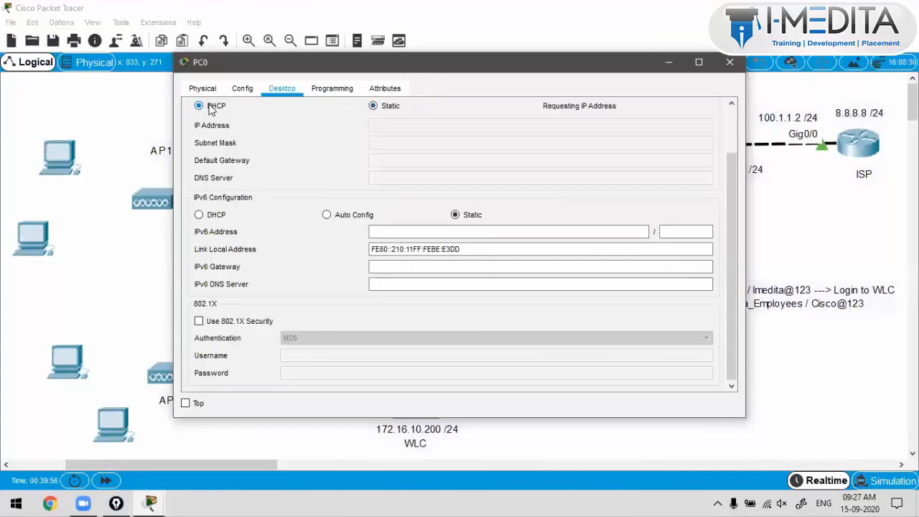
drag(430, 62, 671, 51)
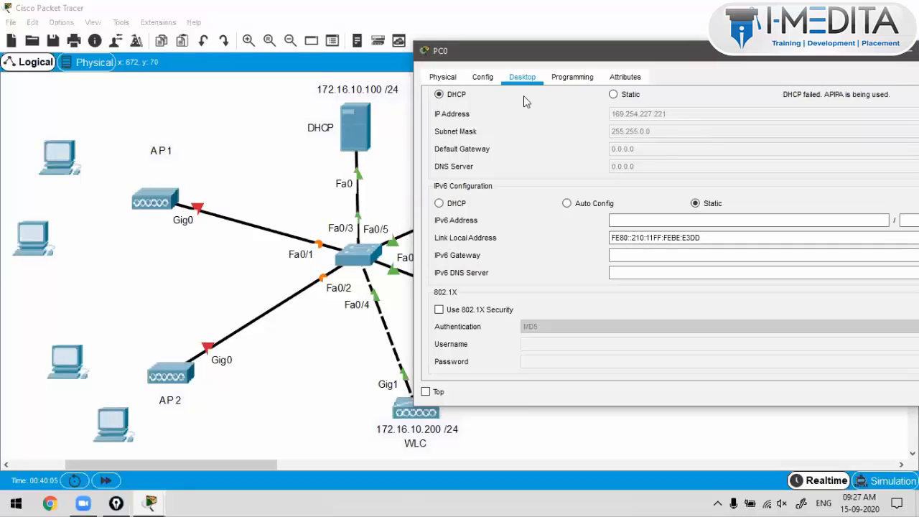
click(614, 94)
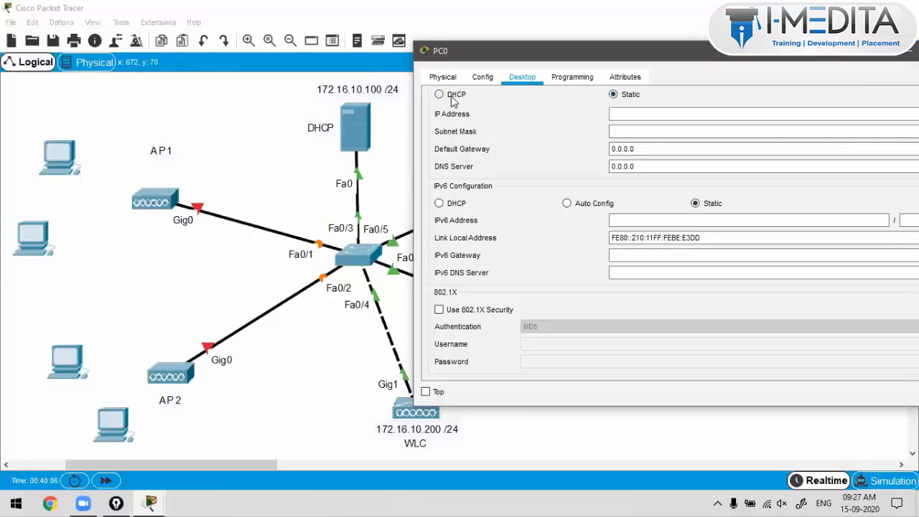
Step: Turn on the server's DHCP service for serverPool, check its IP configuration, and close it
click(361, 121)
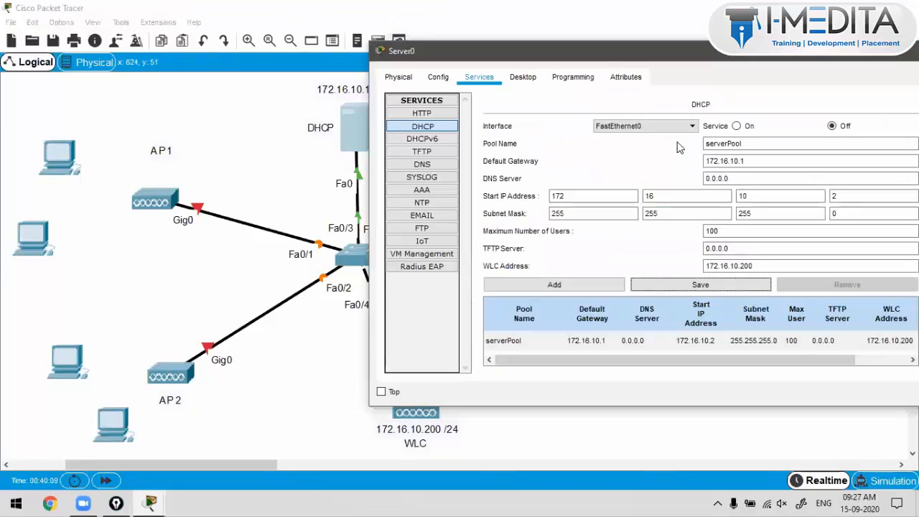
click(737, 126)
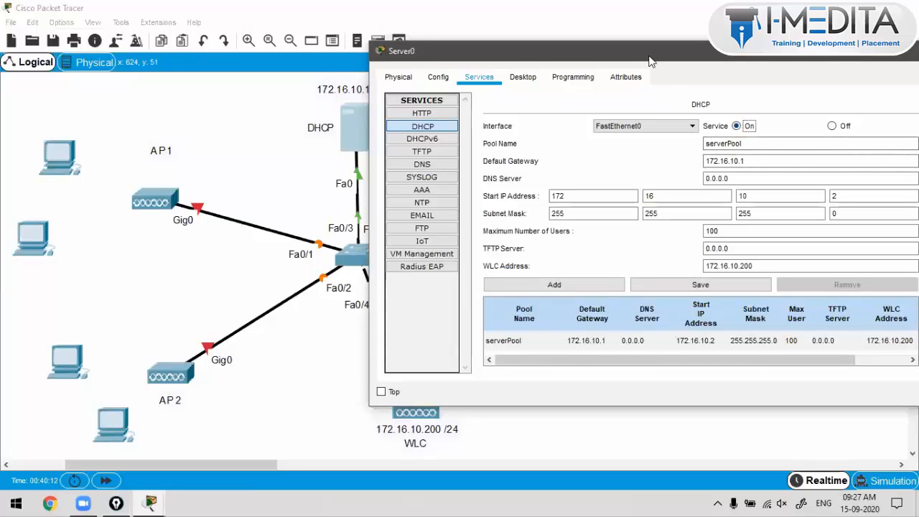
drag(650, 61, 592, 53)
click(626, 335)
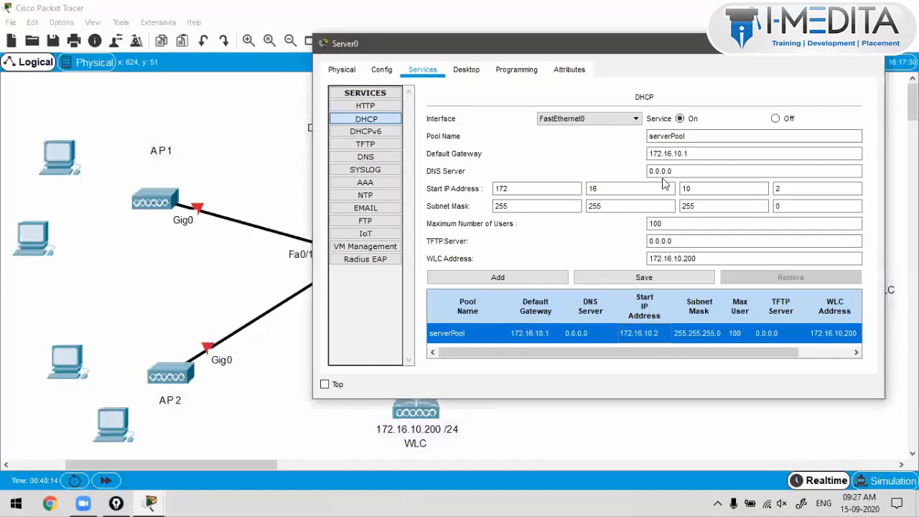
click(680, 119)
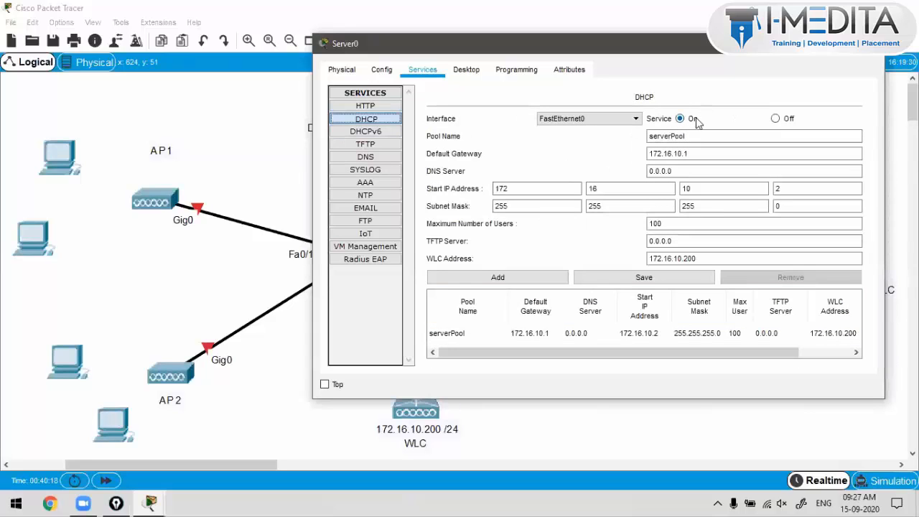
click(467, 70)
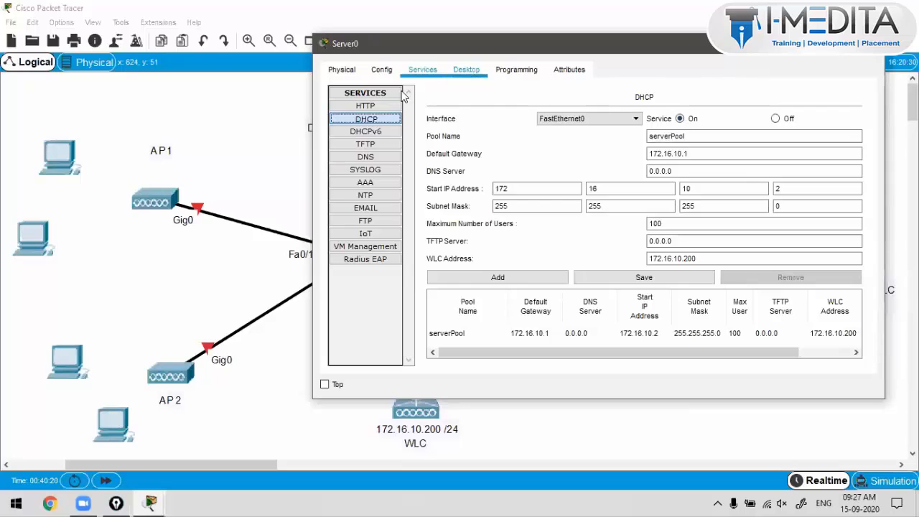
click(867, 44)
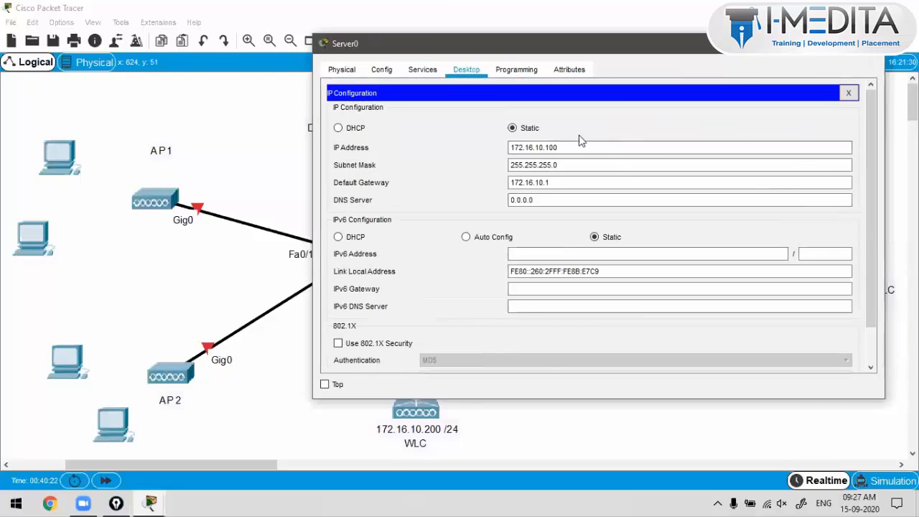
Step: Set PC0 back to DHCP so it obtains 172.16.10.2, then close its settings
click(559, 327)
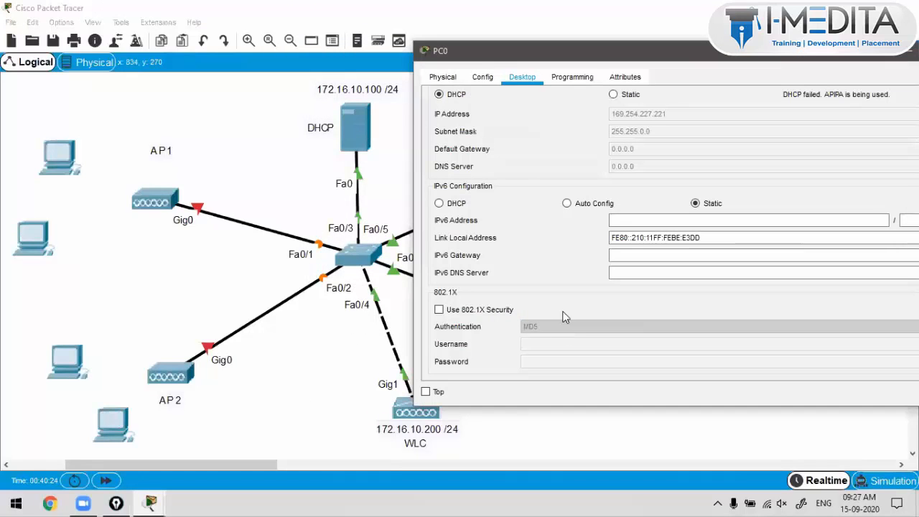
click(614, 95)
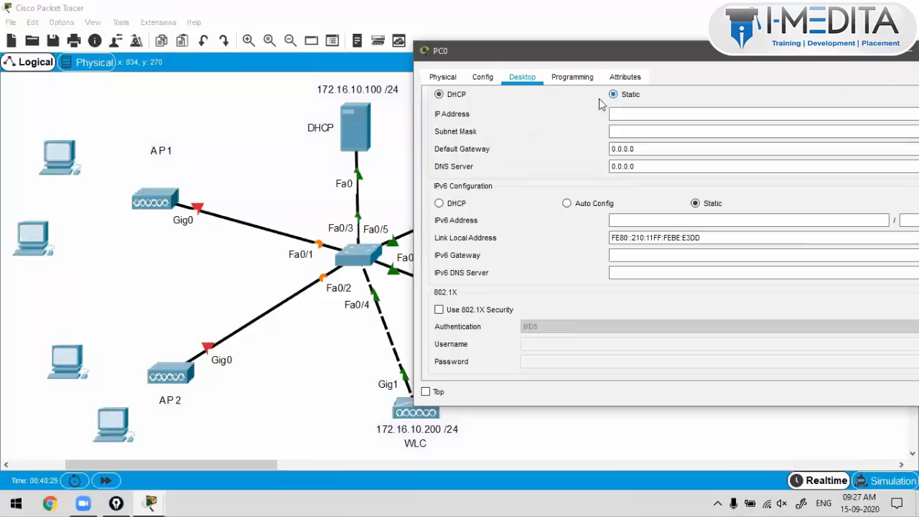
click(470, 94)
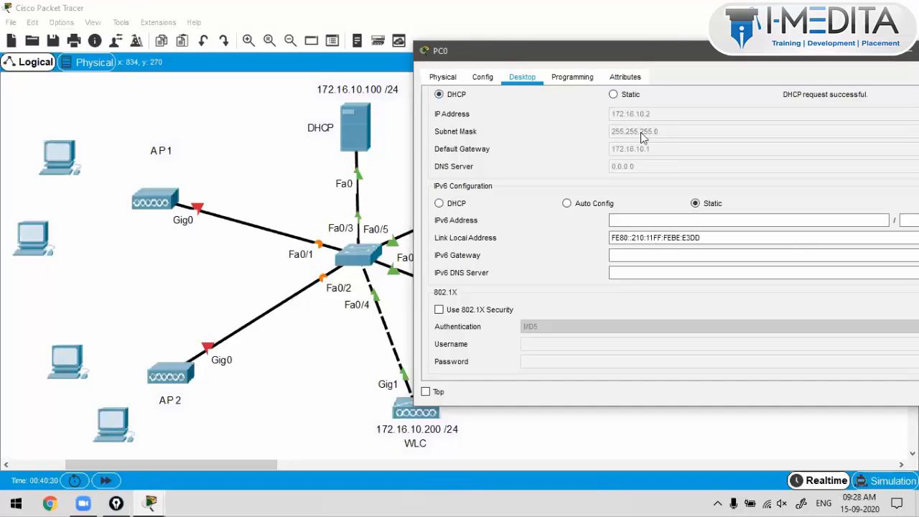
drag(631, 53, 461, 65)
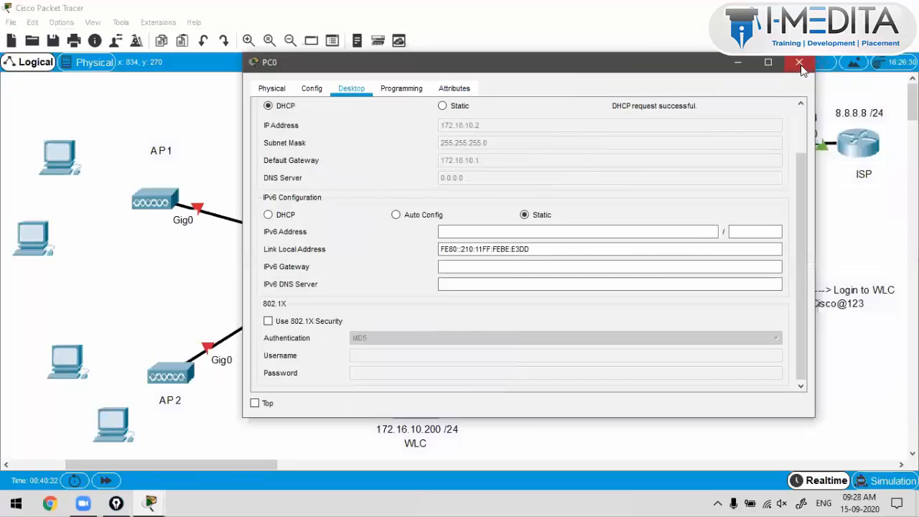
click(373, 417)
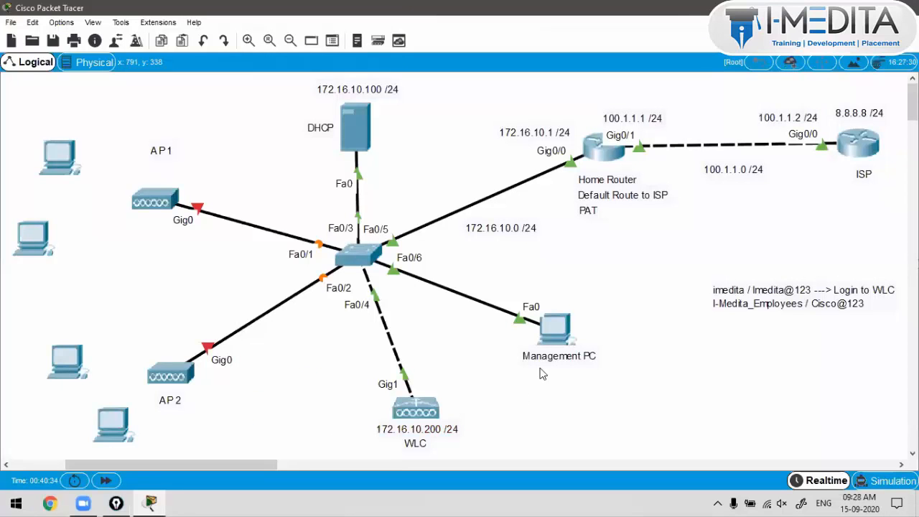
Step: Move the WLC slightly to the left
click(556, 326)
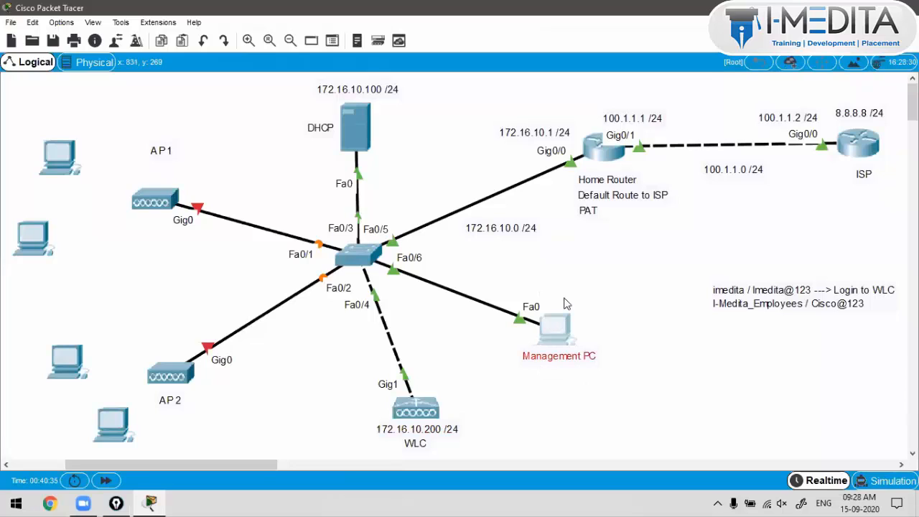
drag(567, 303, 557, 270)
mouse_move(471, 381)
mouse_down()
mouse_move(436, 424)
mouse_move(367, 453)
mouse_up()
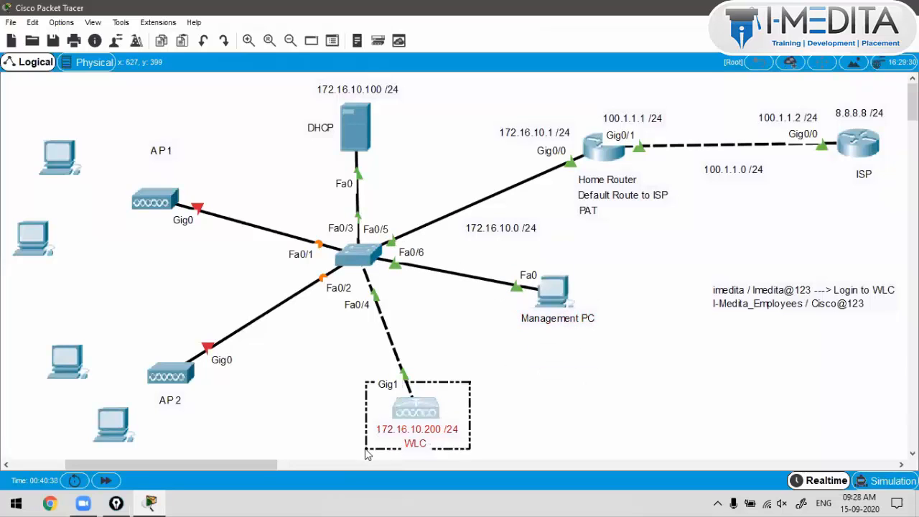
drag(417, 419, 393, 421)
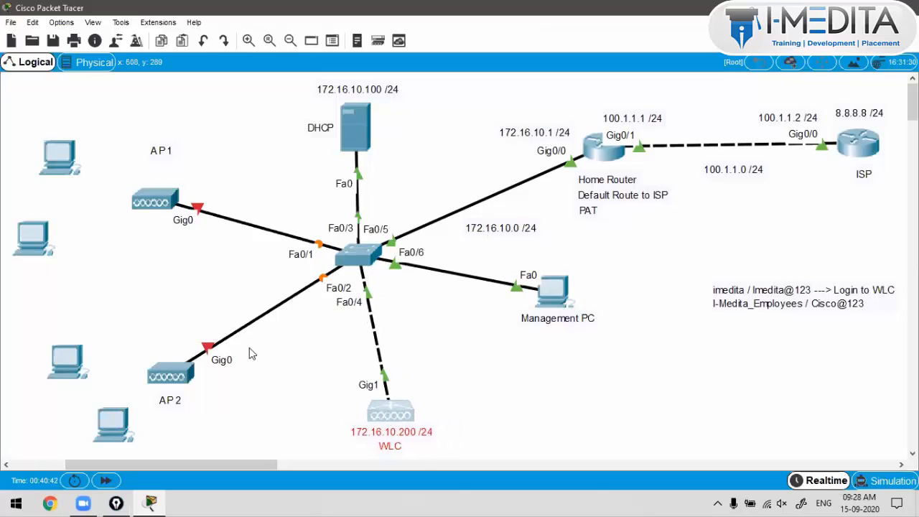
Step: Recable AP2's Gig0 port to switch port Fa0/2
click(208, 348)
click(179, 368)
click(216, 378)
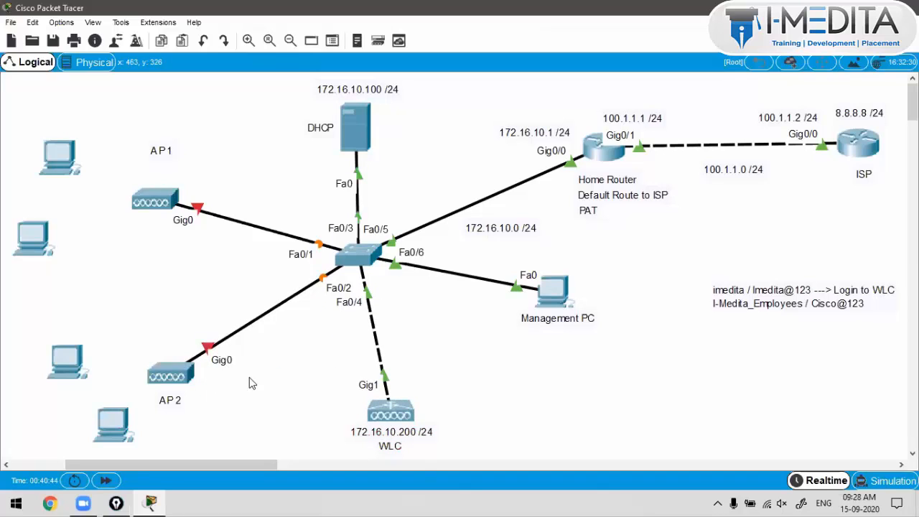
click(344, 261)
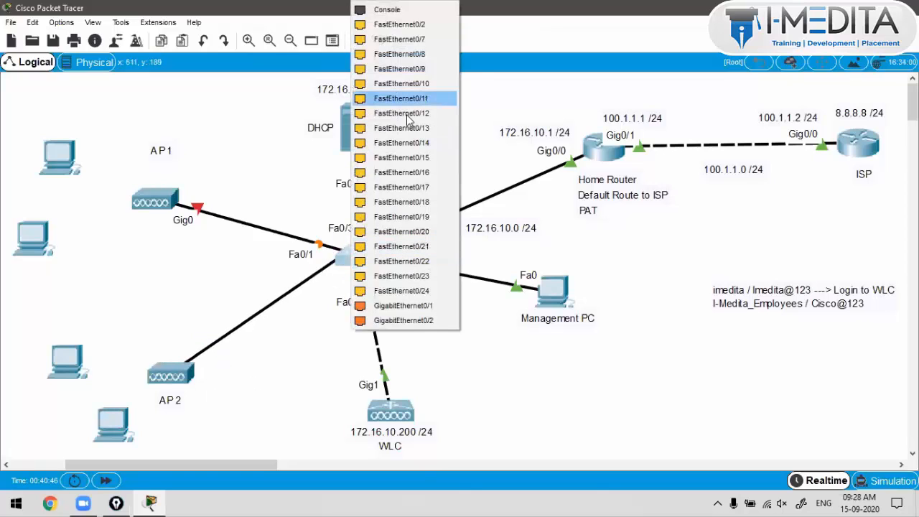
click(400, 24)
Step: Shift AP1 to the right and relabel it 'AP 1'
mouse_move(166, 201)
mouse_down()
mouse_move(199, 194)
mouse_move(182, 193)
mouse_up()
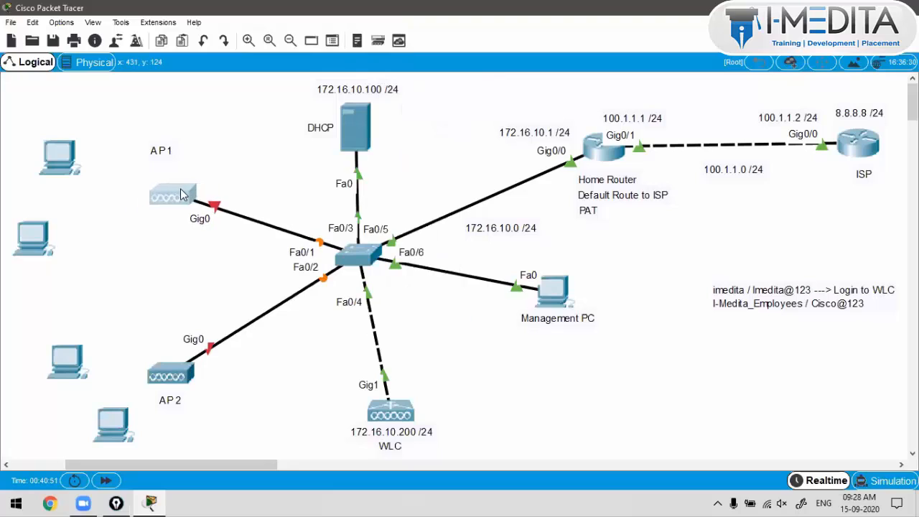
text(1)
key(Return)
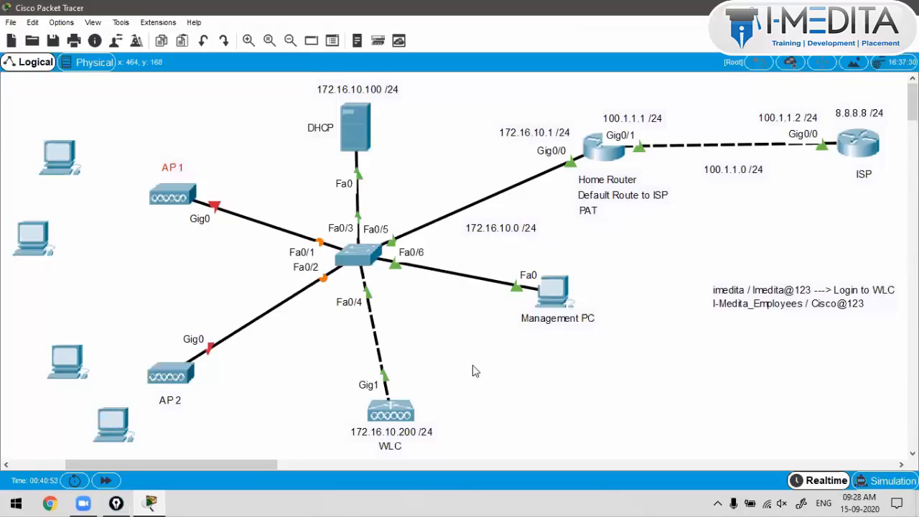
Step: Reposition the WLC, Management PC and AP 2, then bring up the PC's command prompt
drag(473, 366, 364, 424)
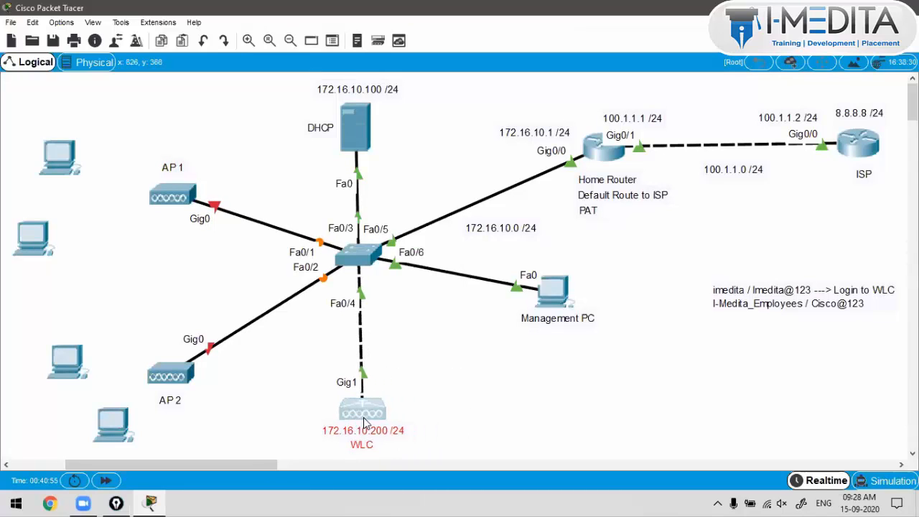
drag(513, 249, 572, 352)
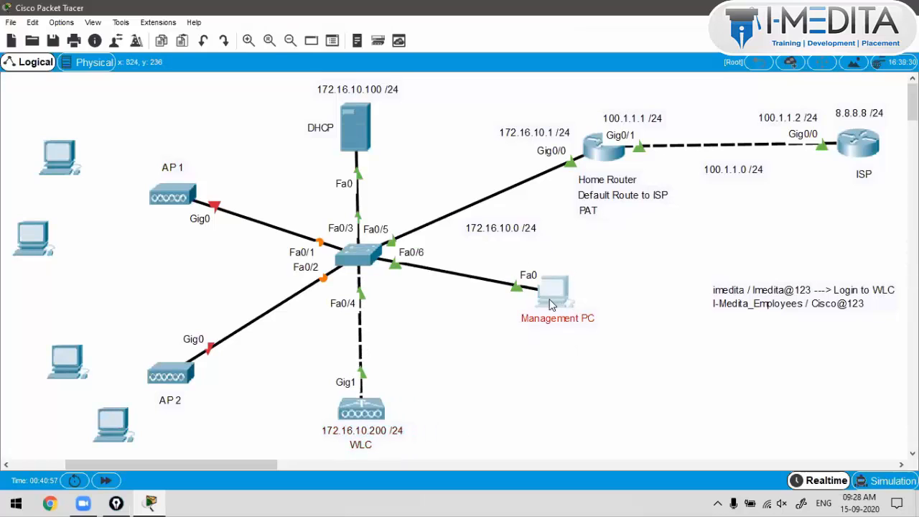
drag(552, 302, 523, 363)
click(520, 294)
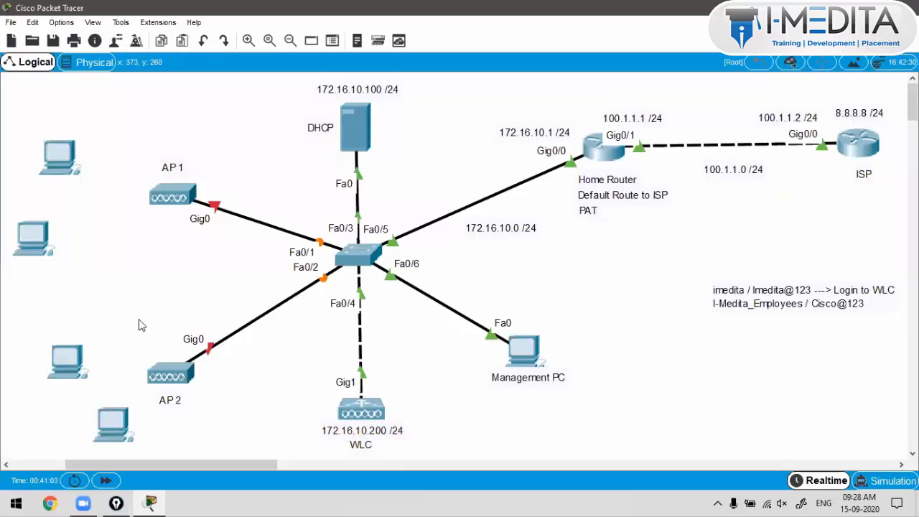
drag(156, 328, 193, 385)
click(183, 313)
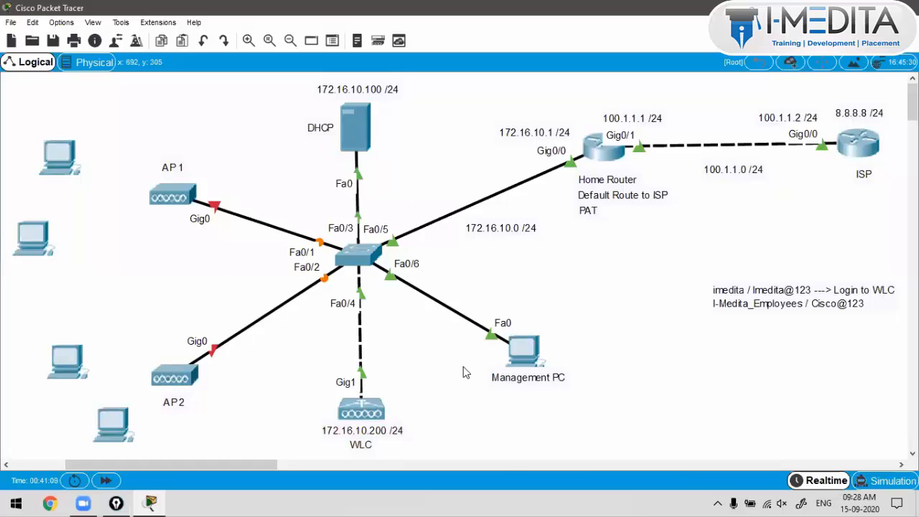
click(536, 354)
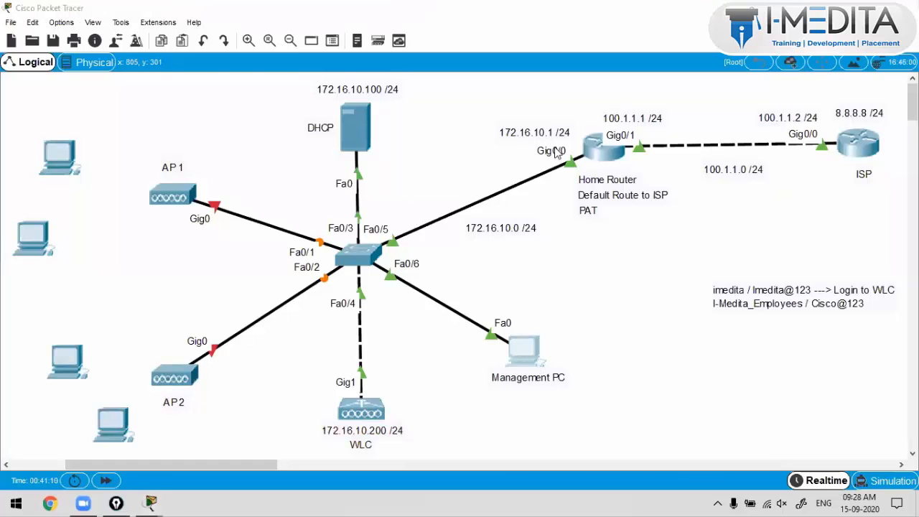
click(559, 153)
click(730, 122)
click(692, 145)
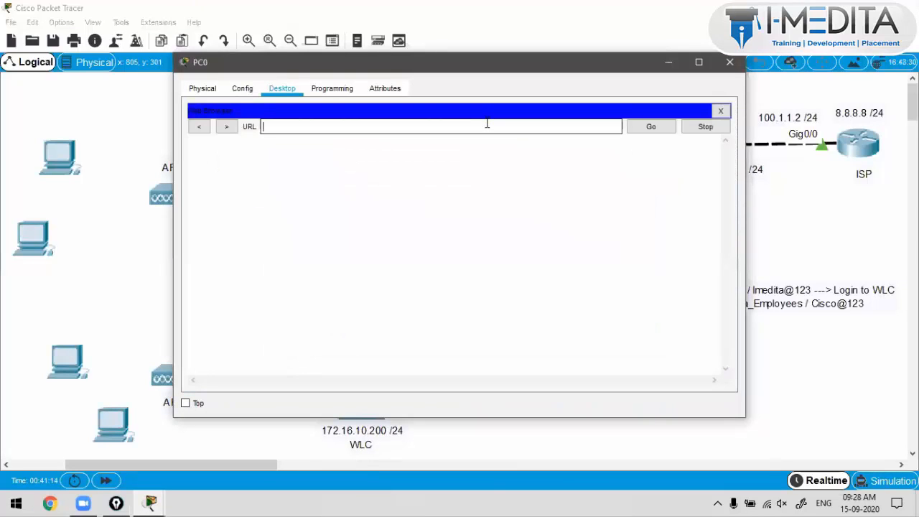
text(https:/)
text(/172.16.10.200)
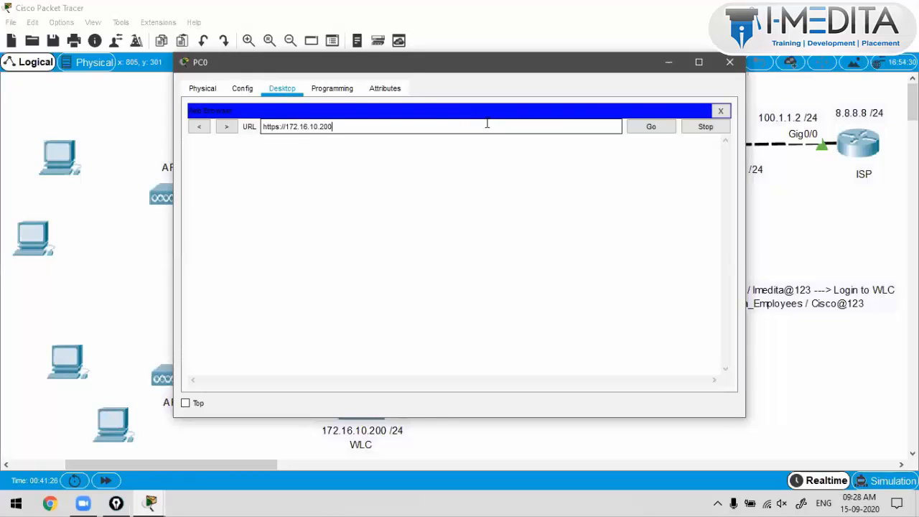
click(699, 64)
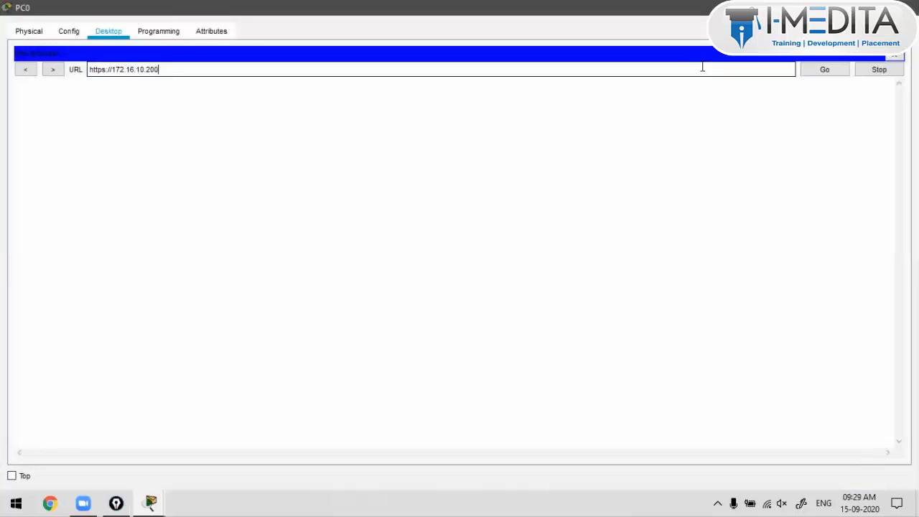
click(813, 75)
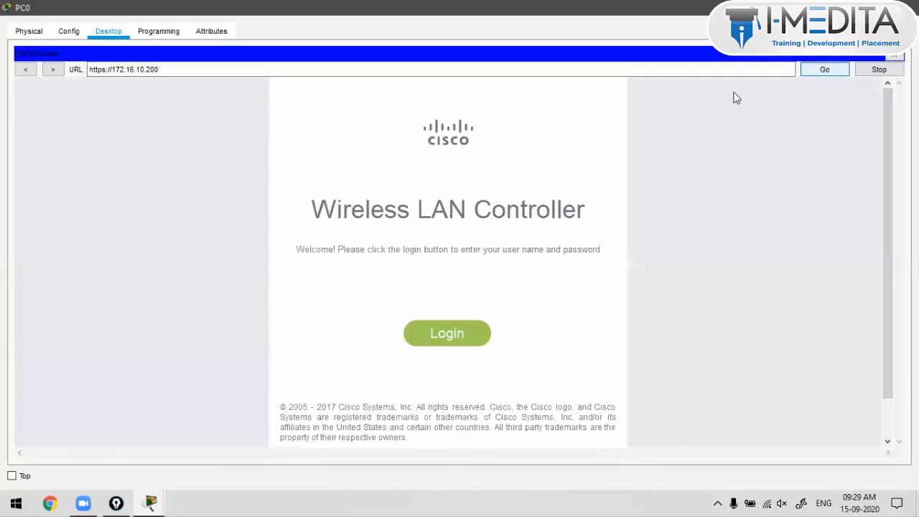
Step: Sign in to the WLC with its user name and password to view the Monitor summary
click(466, 335)
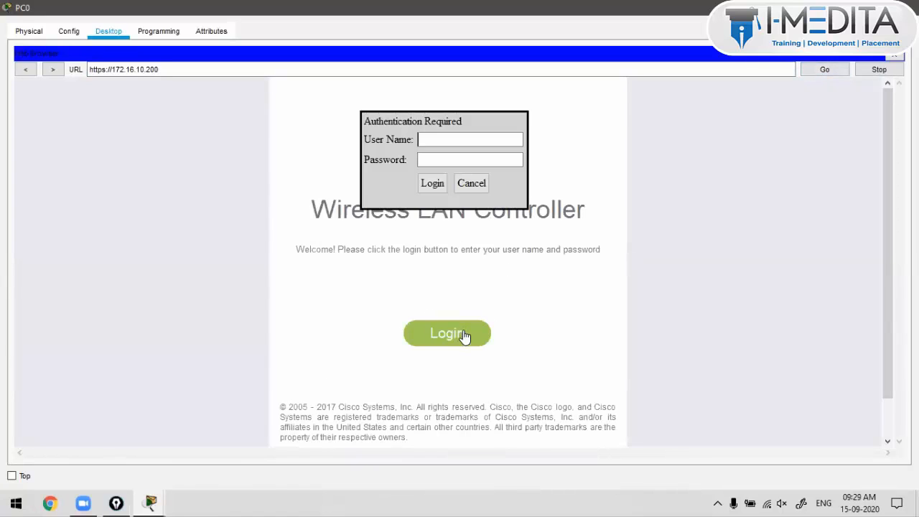
click(448, 141)
text(im)
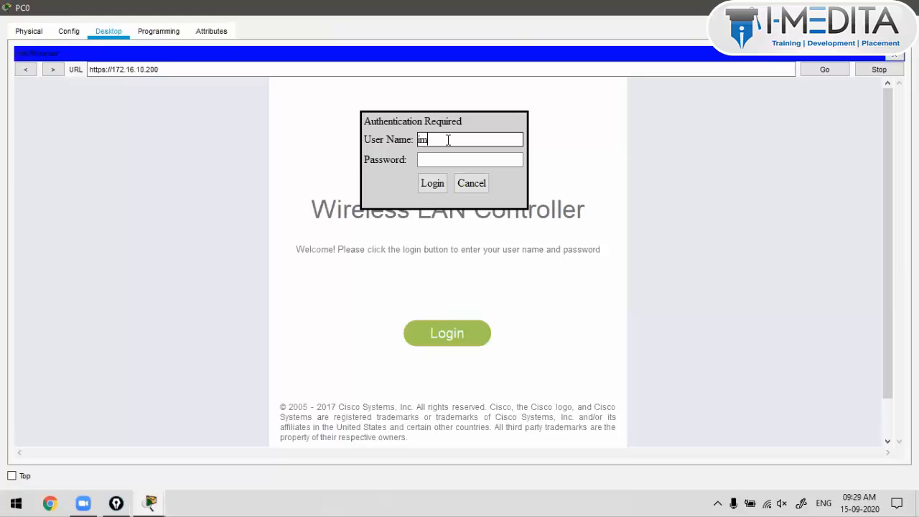
text(edita)
key(Tab)
text(imedita@123)
key(Return)
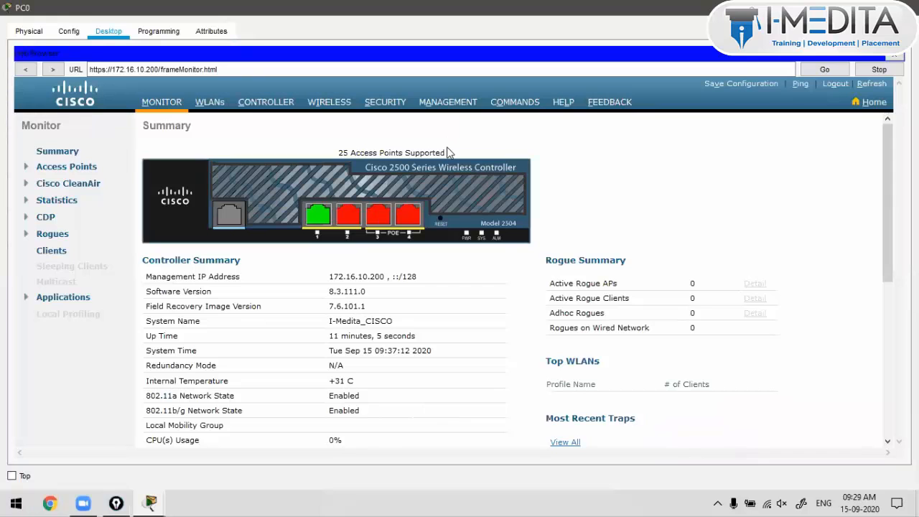
scroll(447, 152, down, 4)
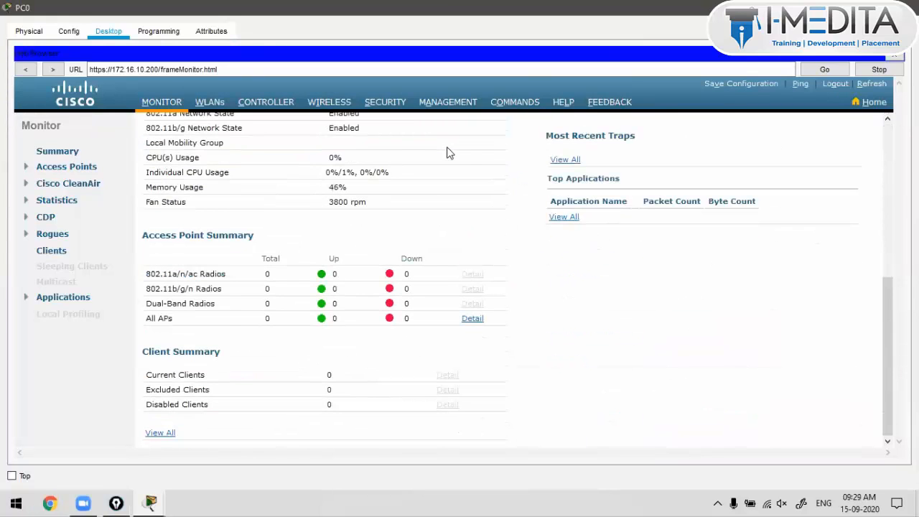
scroll(447, 152, up, 4)
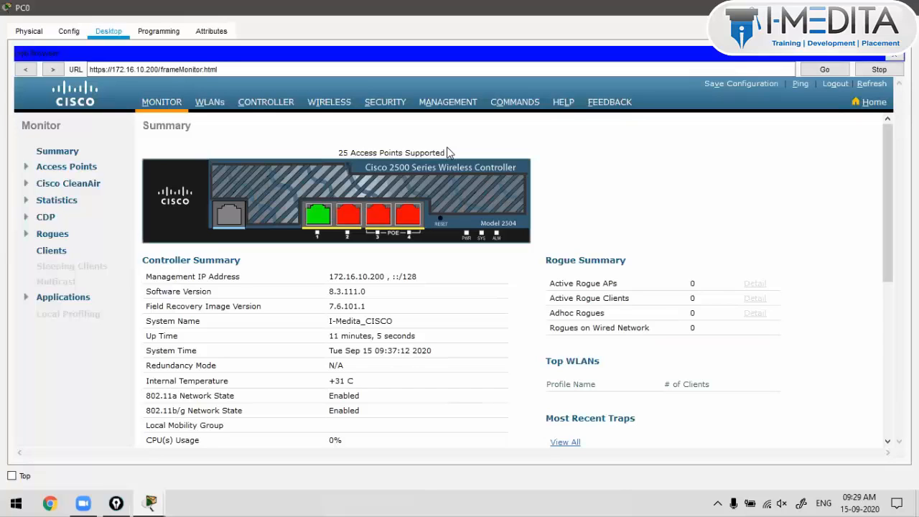
Step: Browse the WLANs list with the I-Medita_Employees profile, then the Controller and Wireless pages
click(207, 105)
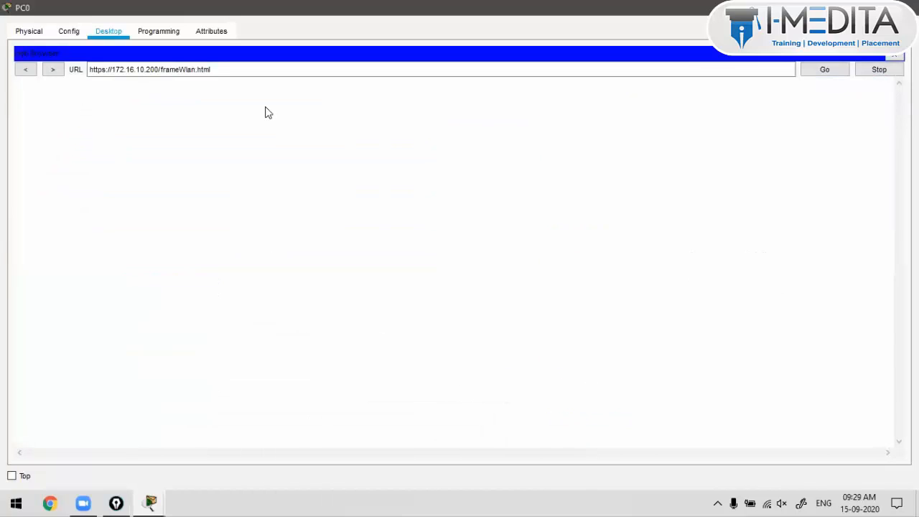
drag(260, 204, 348, 204)
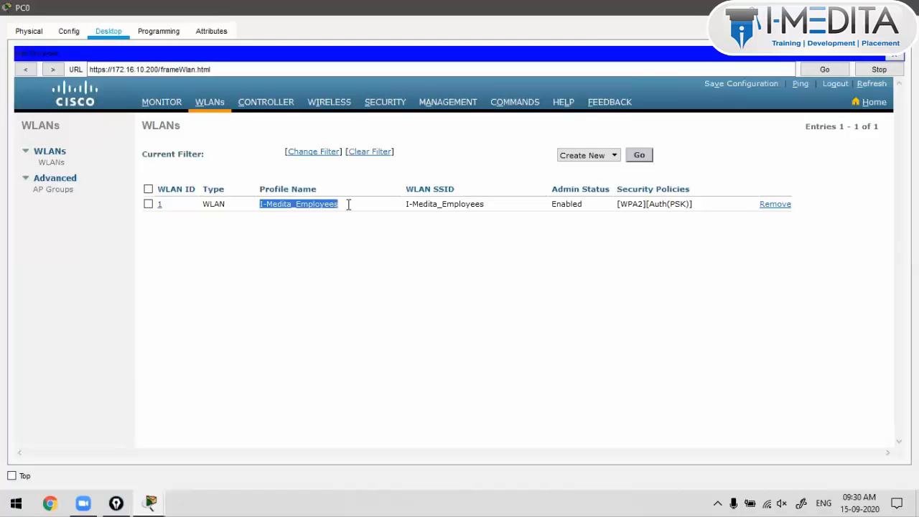
click(374, 176)
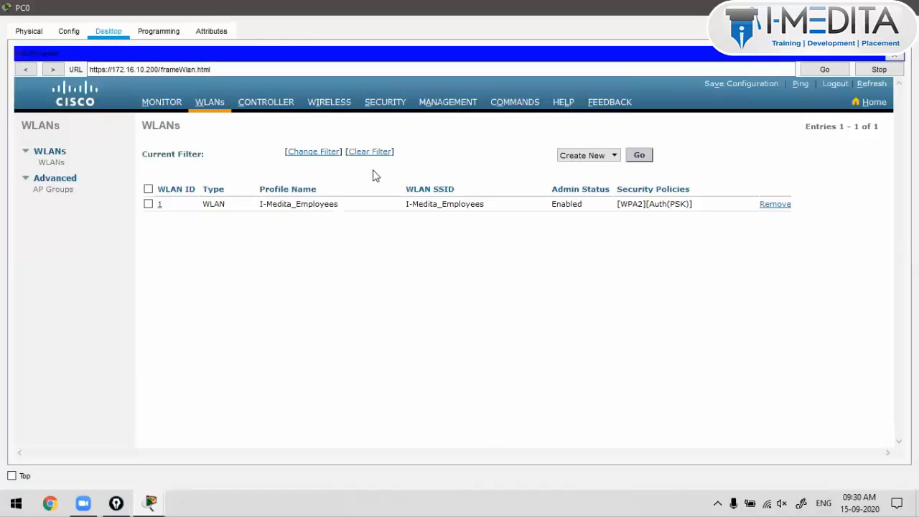
click(284, 105)
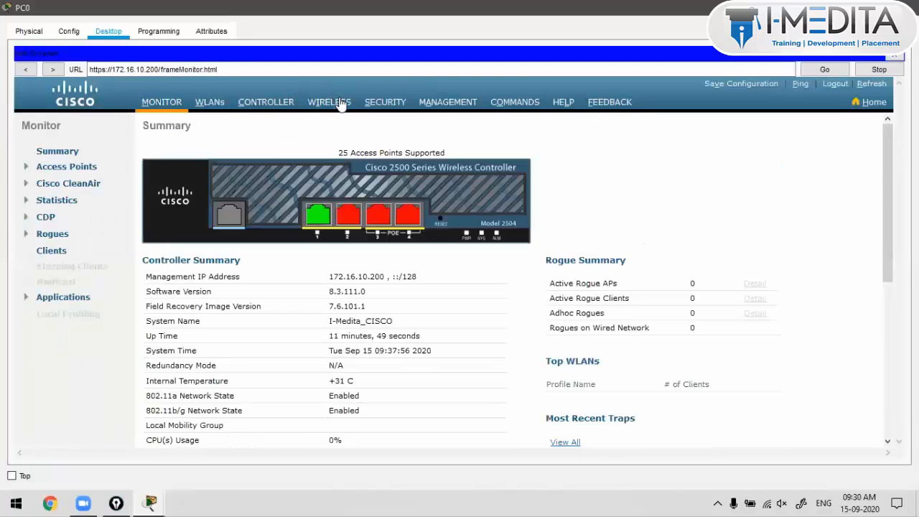
click(341, 105)
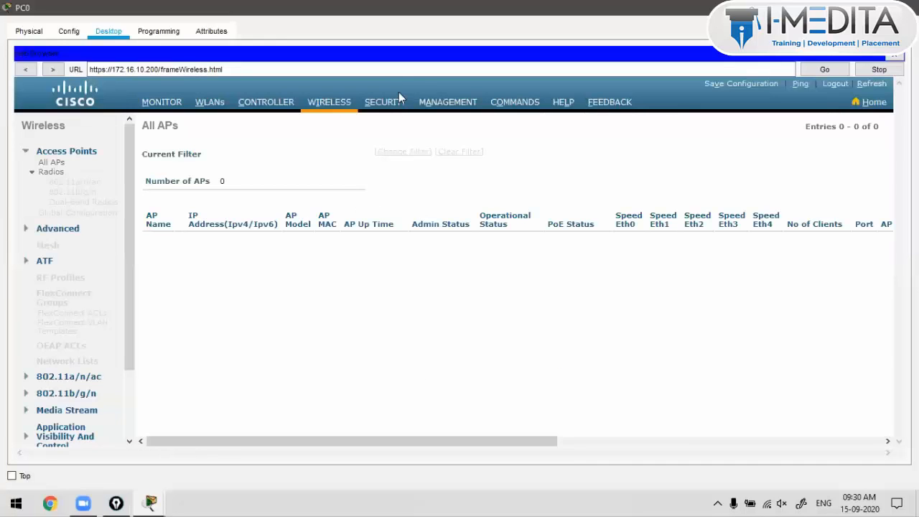
Step: Look over the Security page's RADIUS settings, then return to Monitor and minimize PC0
click(397, 105)
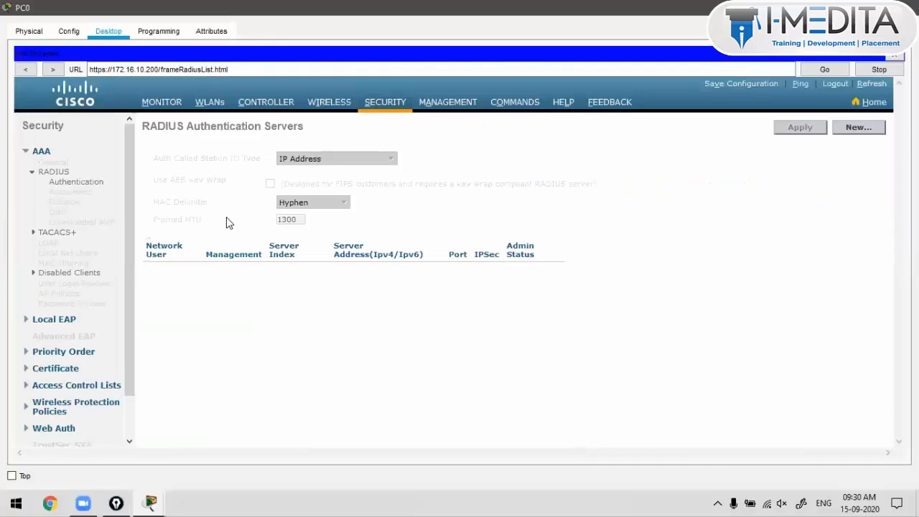
mouse_move(198, 159)
mouse_down()
mouse_move(200, 201)
mouse_move(192, 149)
mouse_up()
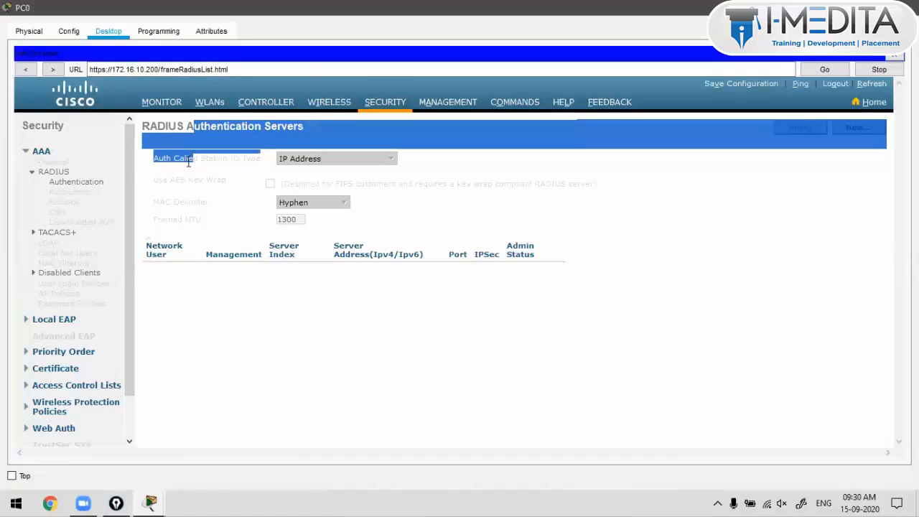
drag(67, 191, 66, 222)
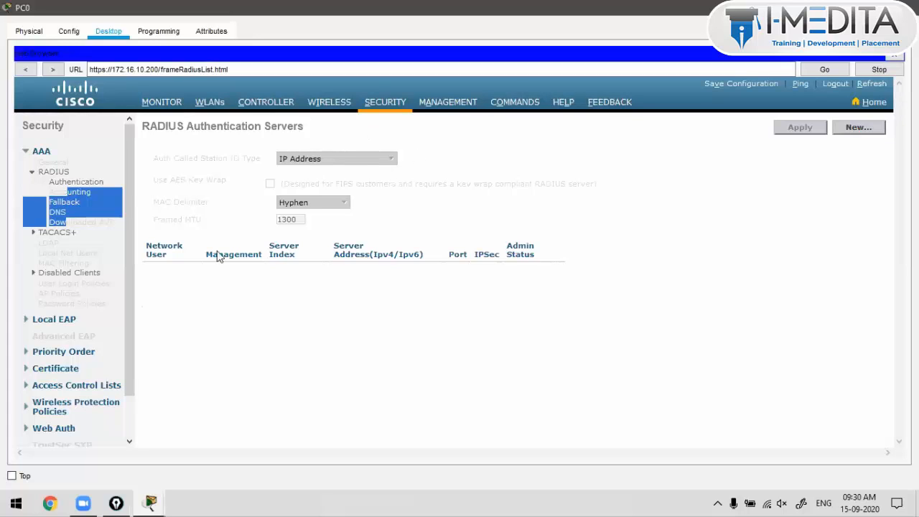
click(855, 126)
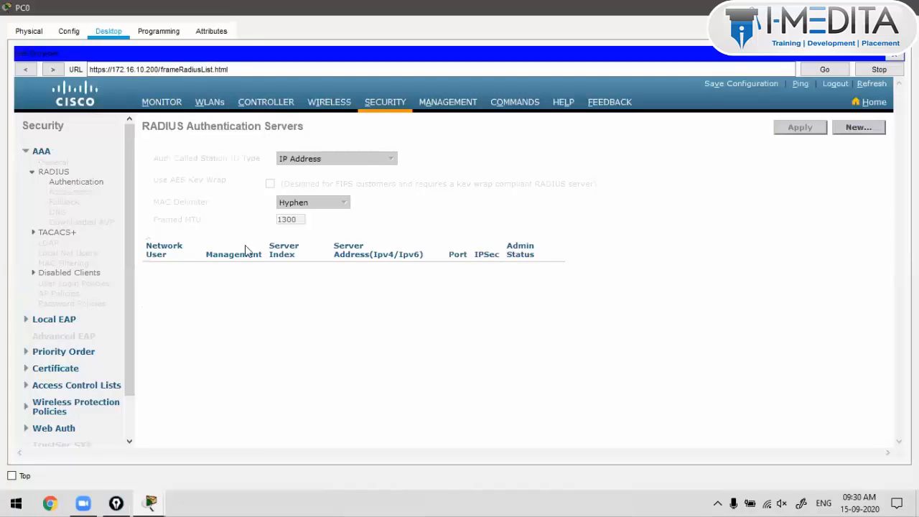
click(160, 103)
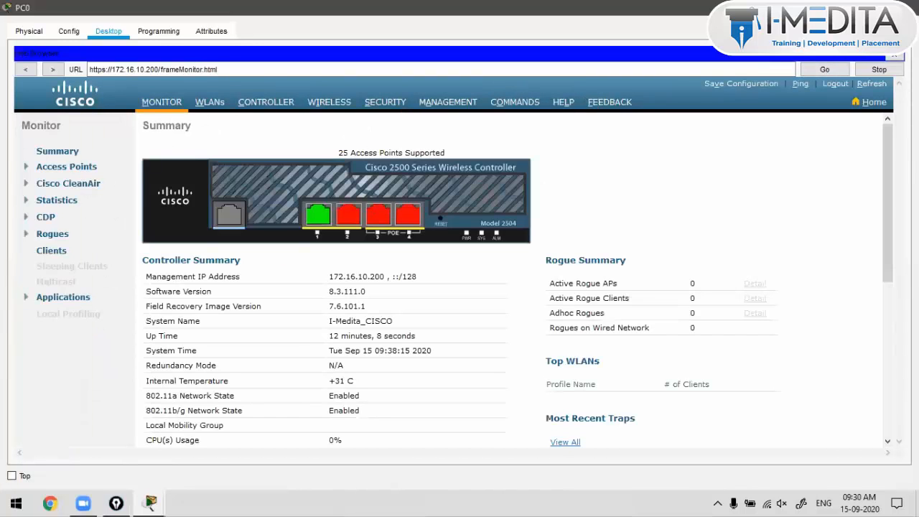
click(840, 8)
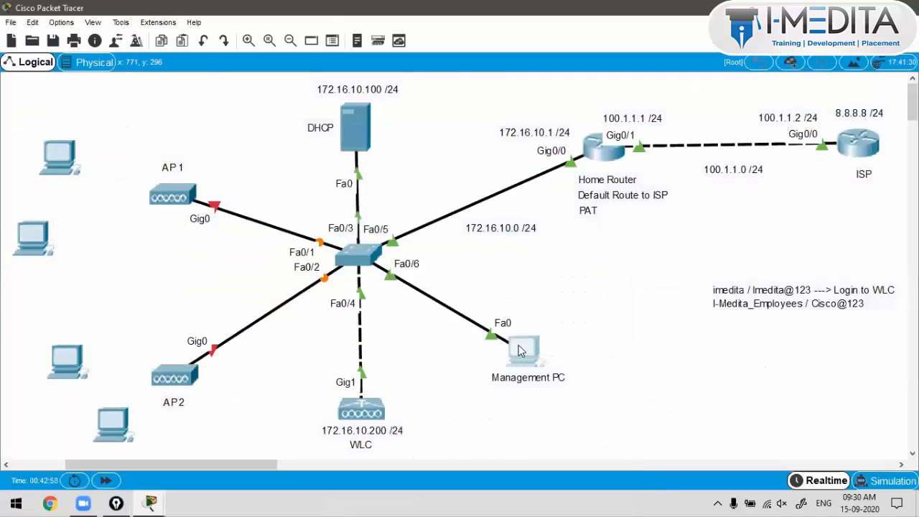
click(522, 351)
drag(340, 155, 440, 162)
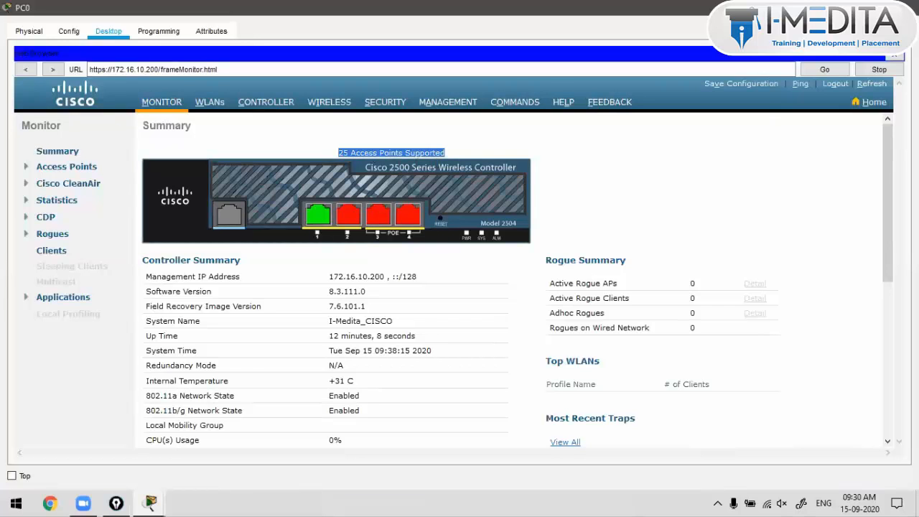
click(842, 7)
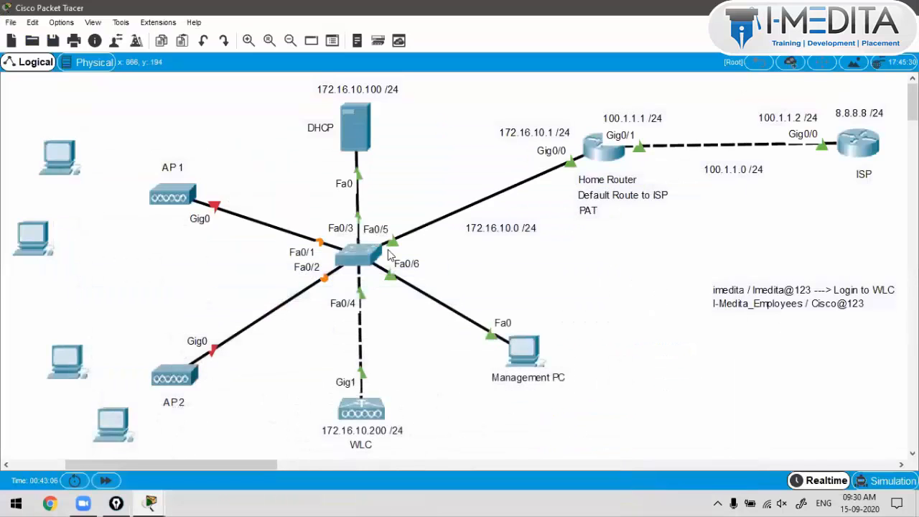
drag(220, 132, 166, 438)
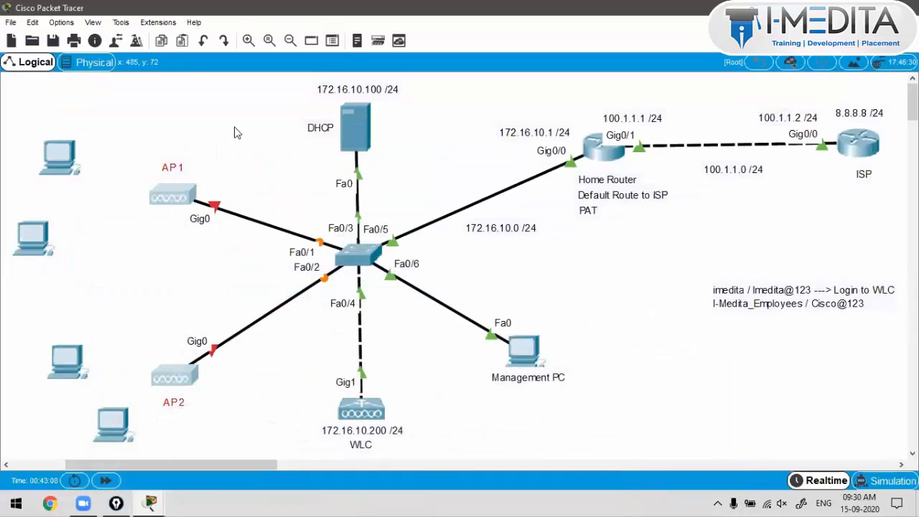
click(235, 128)
drag(181, 164, 186, 166)
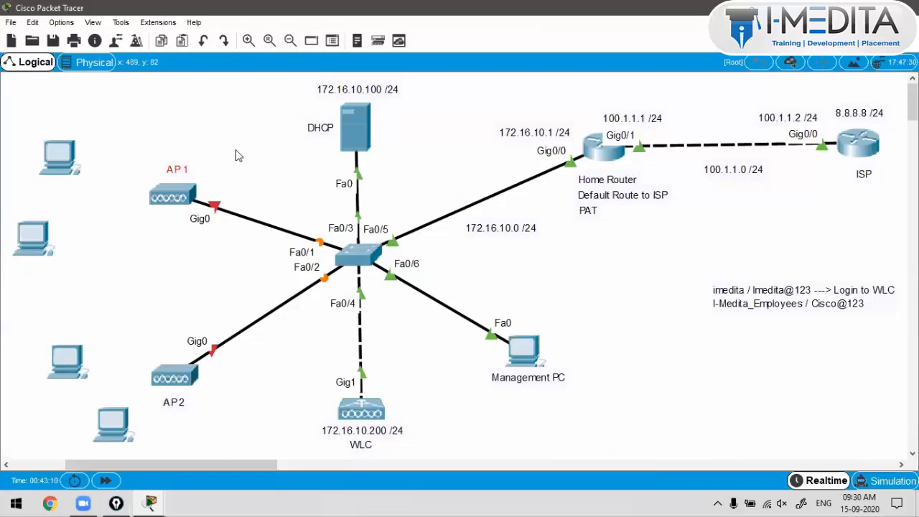
drag(237, 150, 201, 379)
click(361, 409)
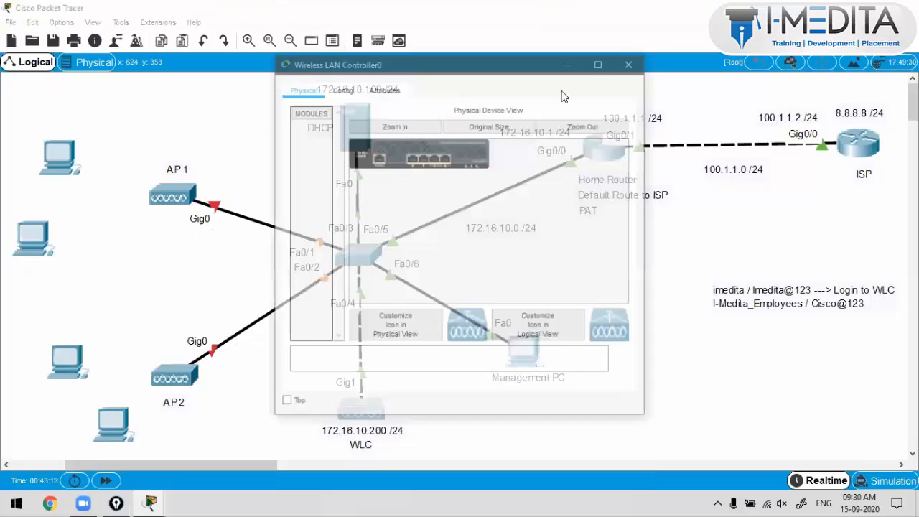
click(637, 62)
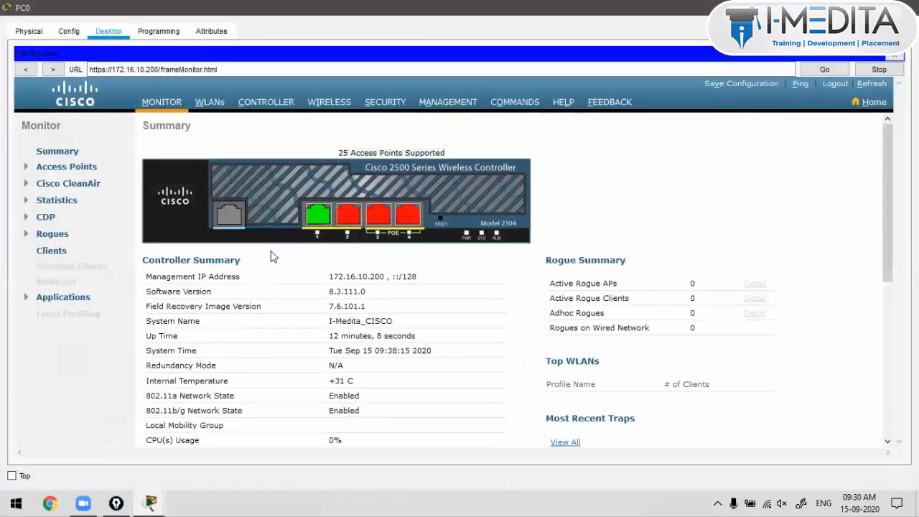
scroll(272, 257, down, 3)
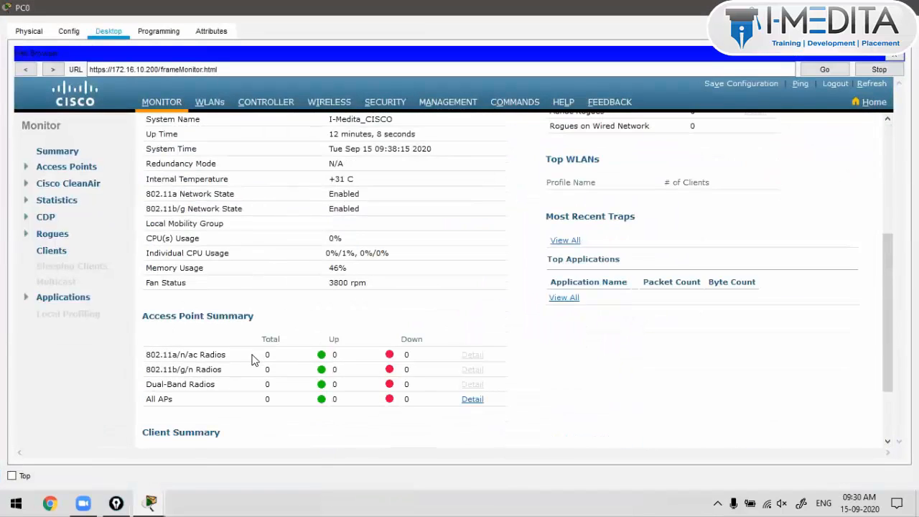
scroll(251, 359, down, 1)
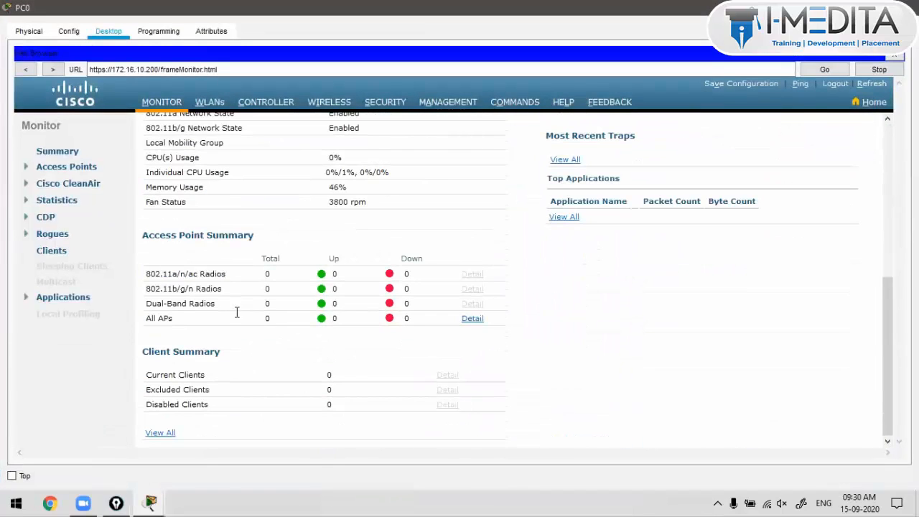
triple_click(199, 237)
double_click(329, 376)
scroll(329, 381, up, 5)
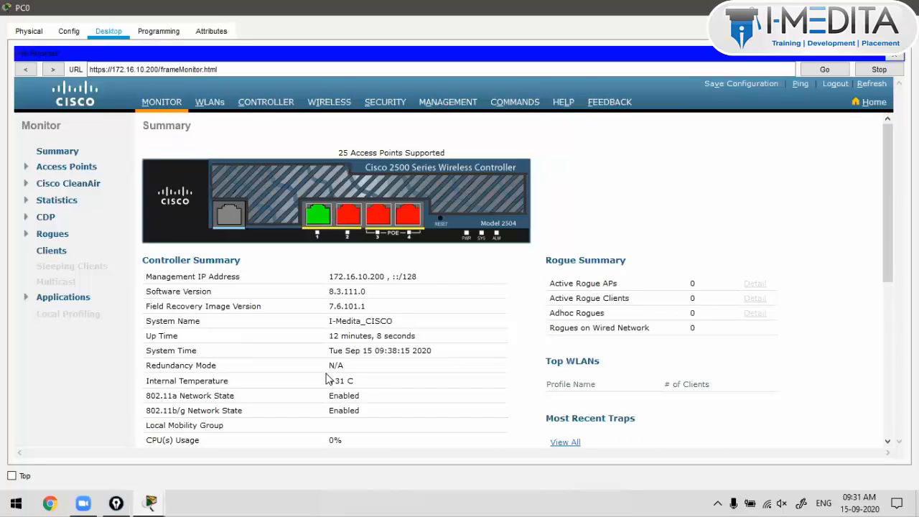
key(alt+Tab)
drag(238, 146, 170, 417)
click(170, 416)
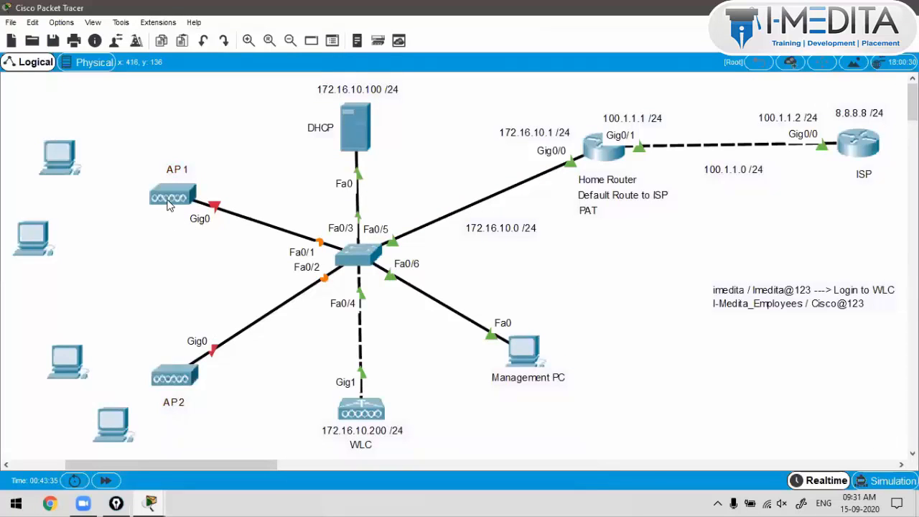
Step: Power up AP1 by plugging the ACCESS_POINT_POWER_ADAPTER into it
click(170, 205)
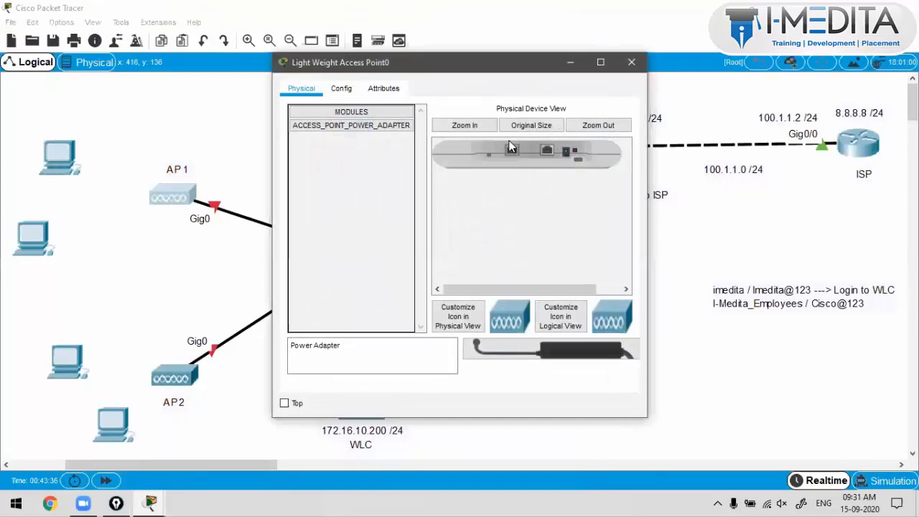
drag(649, 192, 828, 192)
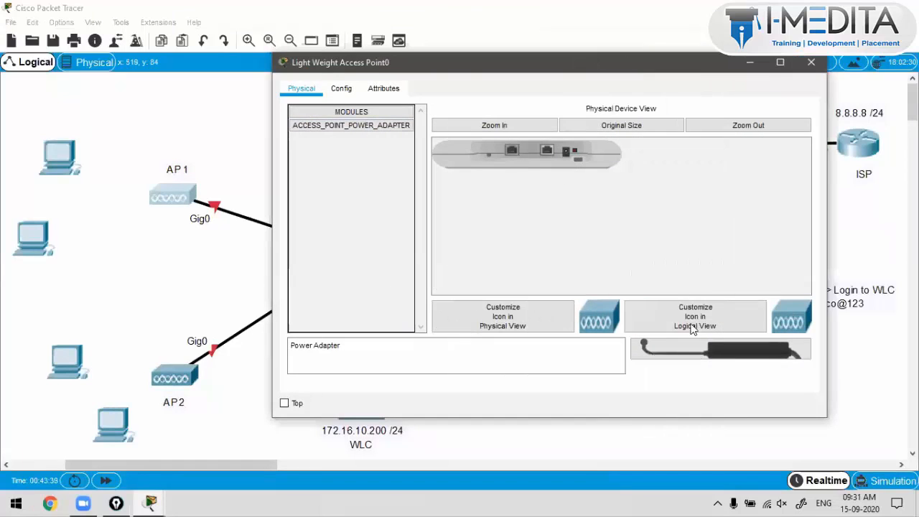
drag(720, 349, 566, 152)
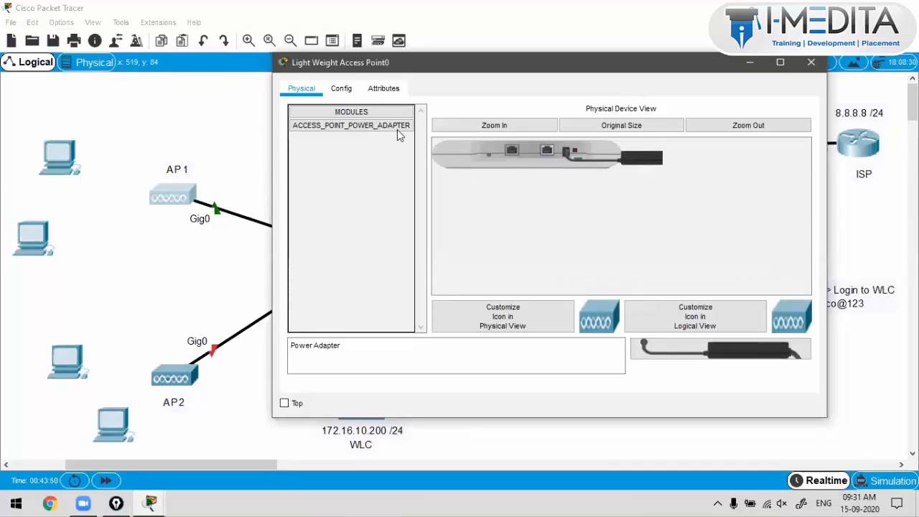
Step: Confirm AP1's primary controller is 172.16.10.200 under Config > WLC, then open AP2
click(344, 87)
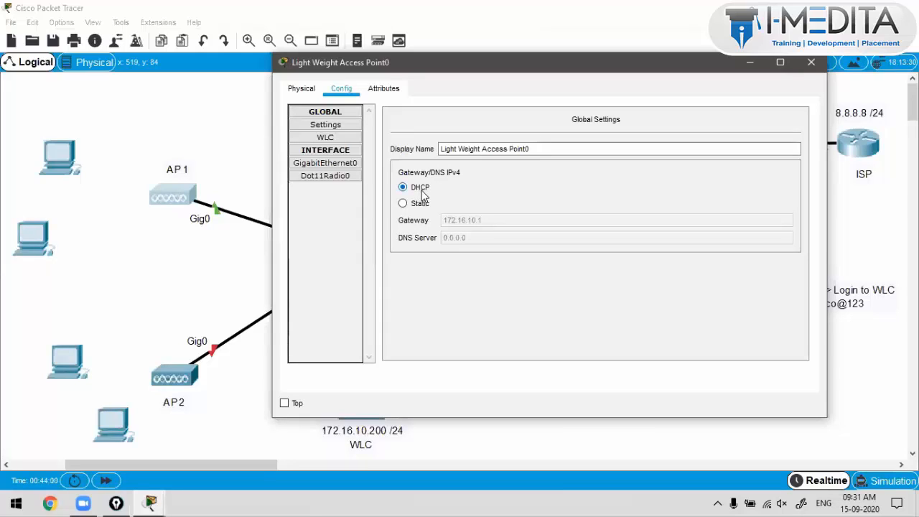
click(325, 137)
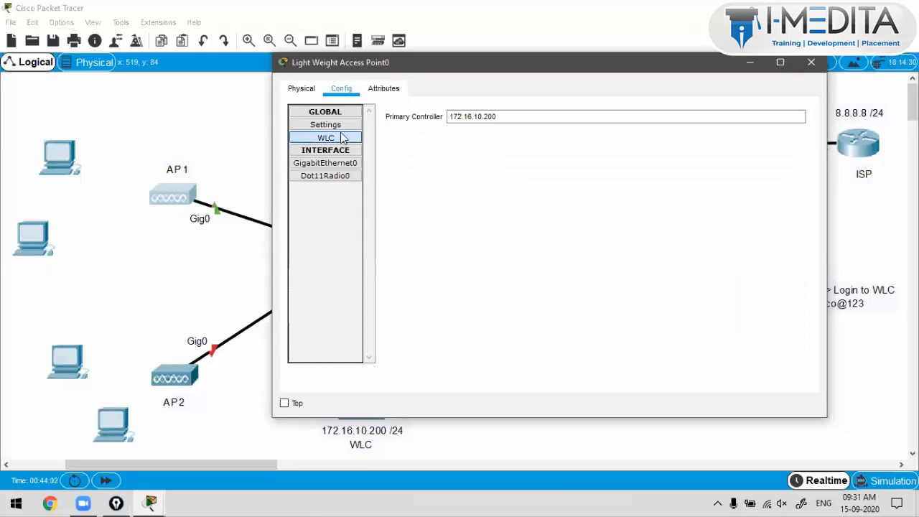
drag(510, 118, 416, 116)
click(453, 220)
drag(503, 121, 430, 113)
drag(505, 117, 436, 115)
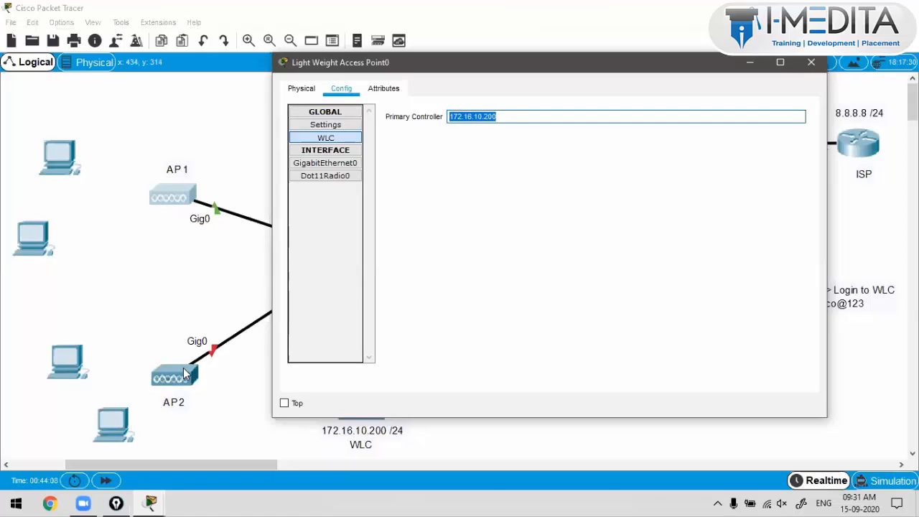
click(183, 368)
Step: Plug the power adapter into AP2's power port
click(353, 126)
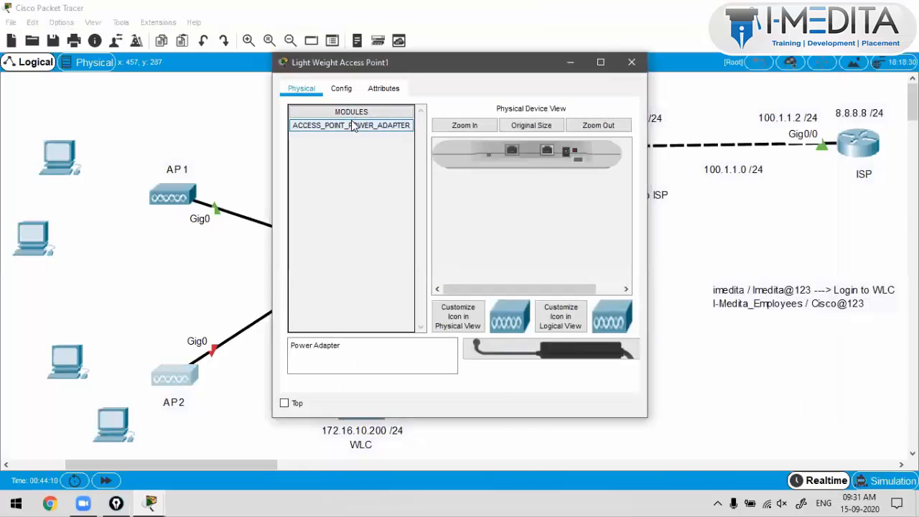
click(341, 89)
click(498, 261)
click(301, 88)
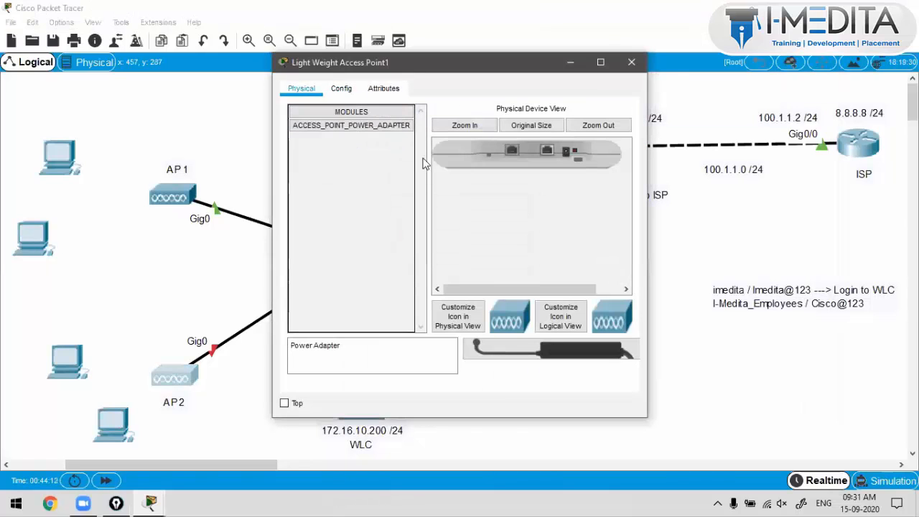
drag(532, 356, 573, 154)
Step: Confirm AP2's primary controller is 172.16.10.200 in Config > WLC, then close AP2
click(343, 92)
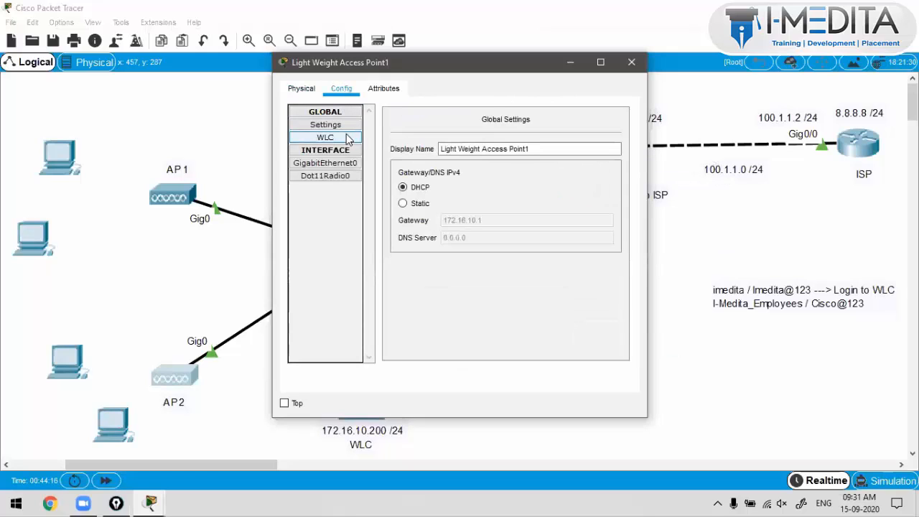
click(349, 137)
drag(503, 121, 430, 112)
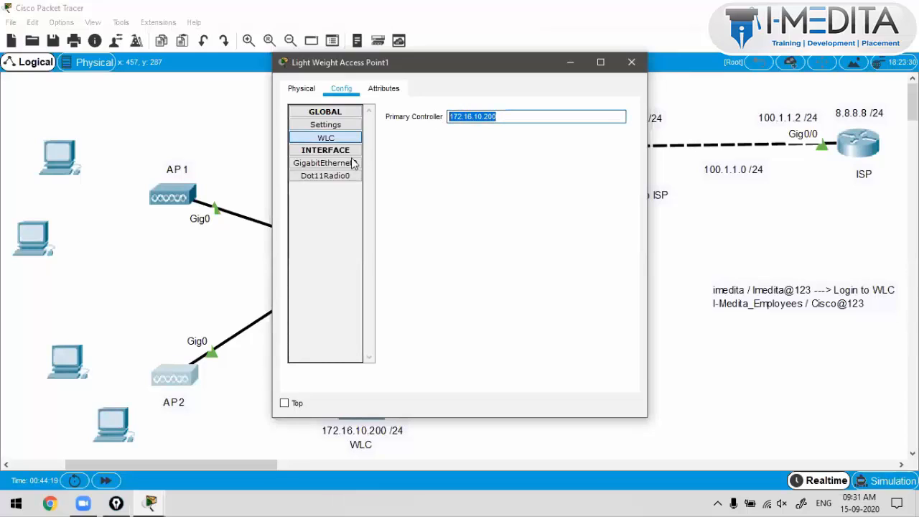
click(344, 126)
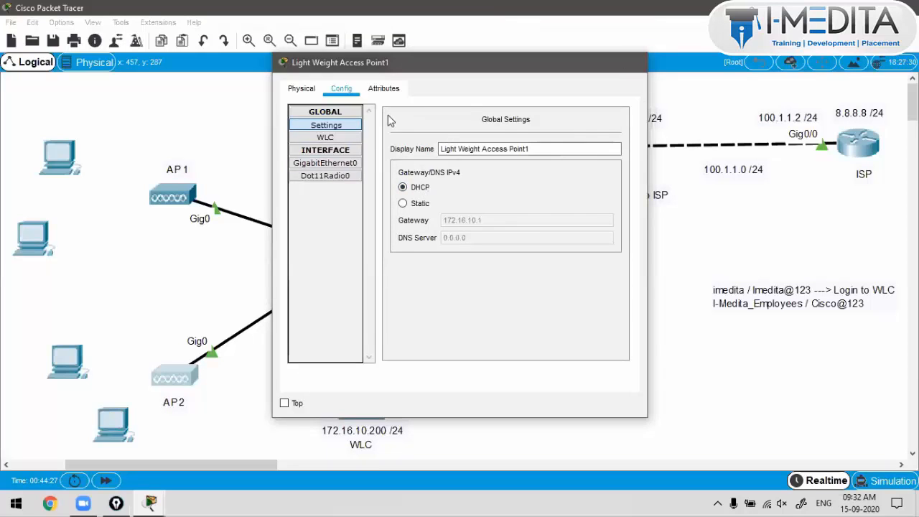
click(631, 63)
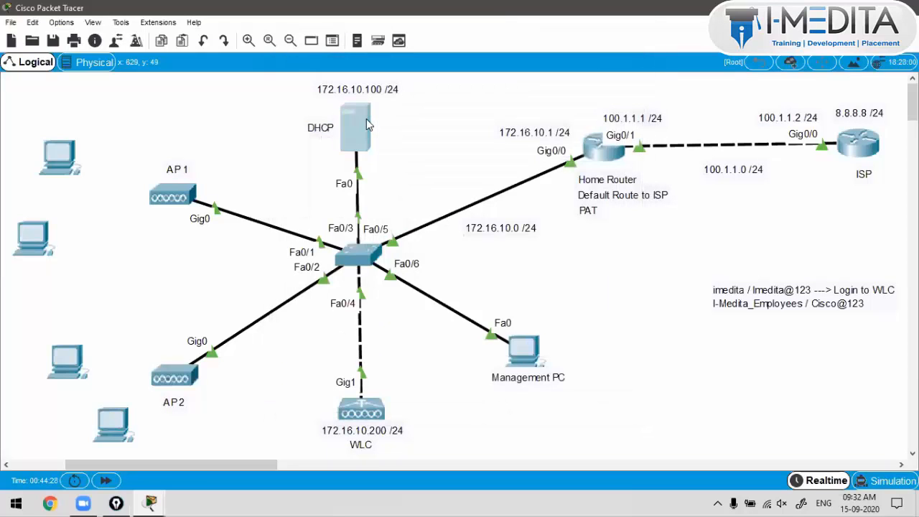
click(322, 129)
click(243, 88)
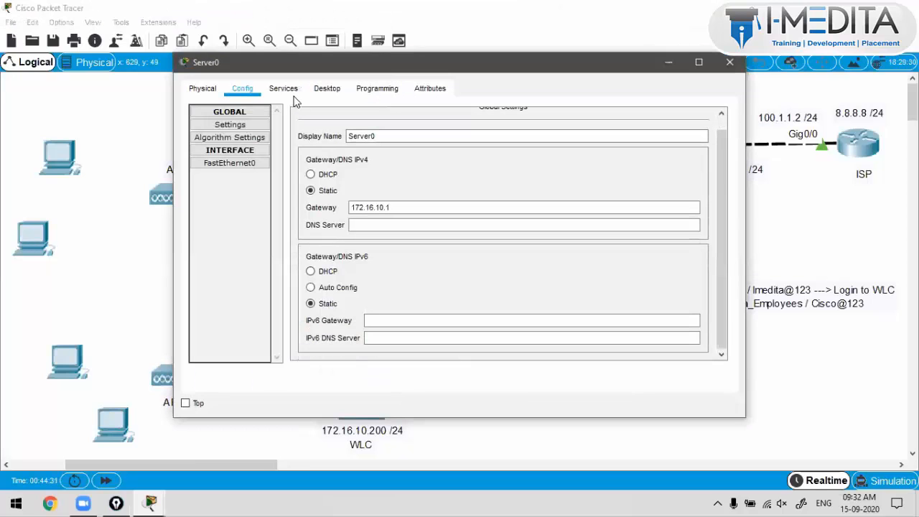
click(284, 88)
click(227, 138)
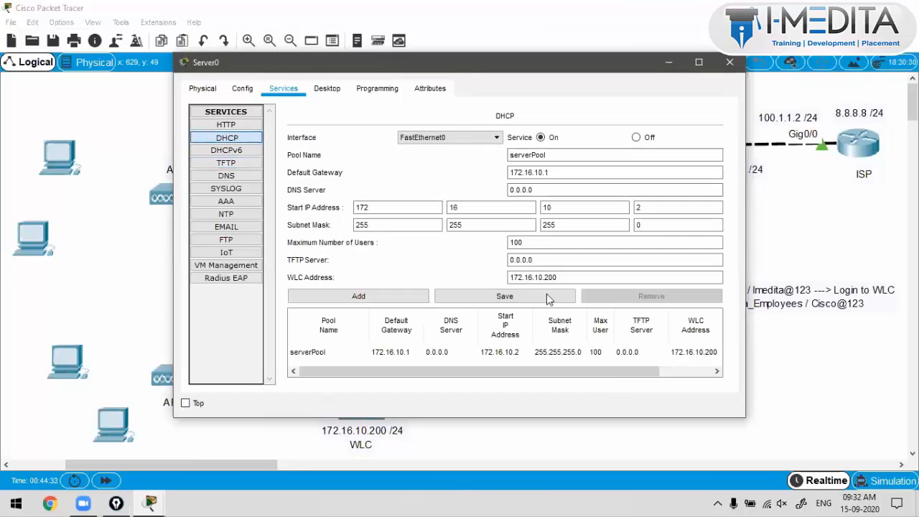
click(460, 275)
click(730, 63)
drag(223, 148, 153, 425)
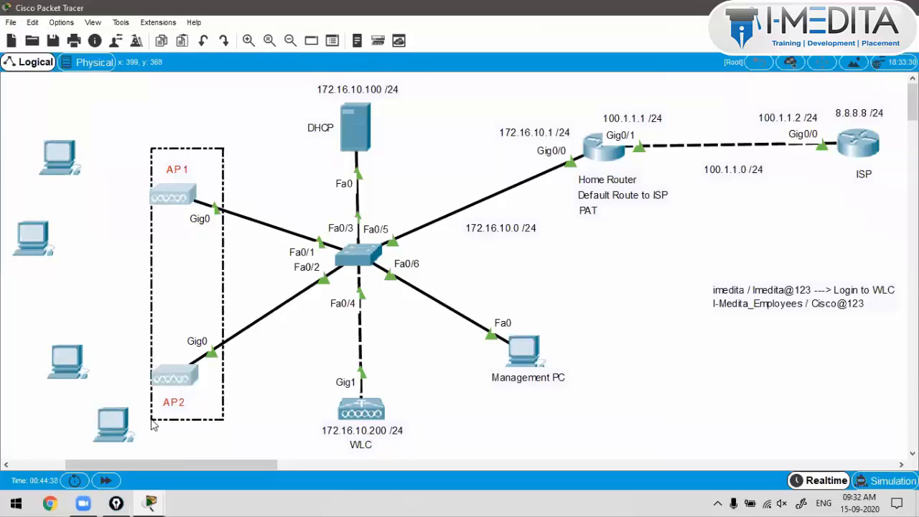
click(189, 201)
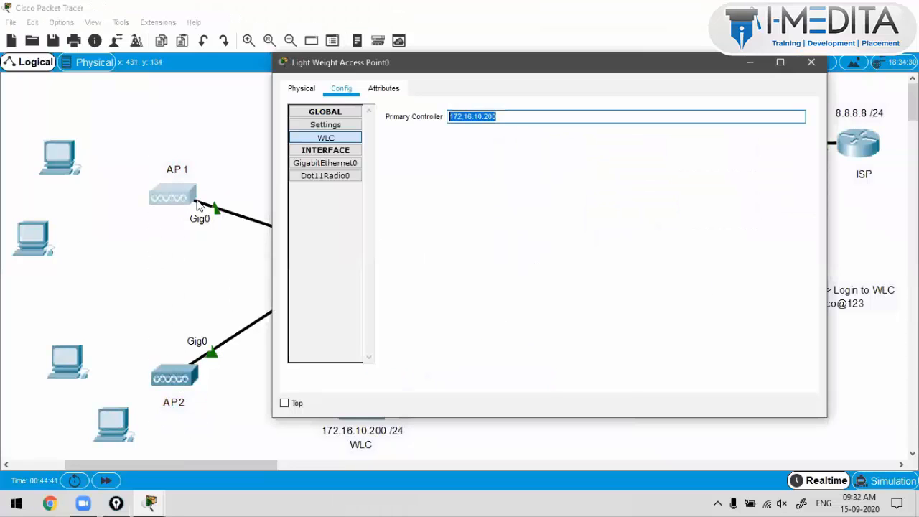
click(507, 116)
drag(506, 117, 447, 117)
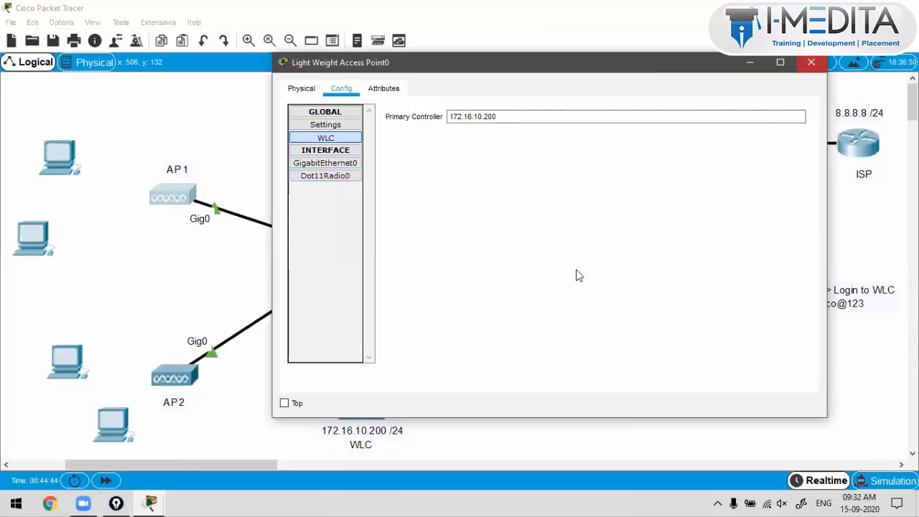
click(812, 62)
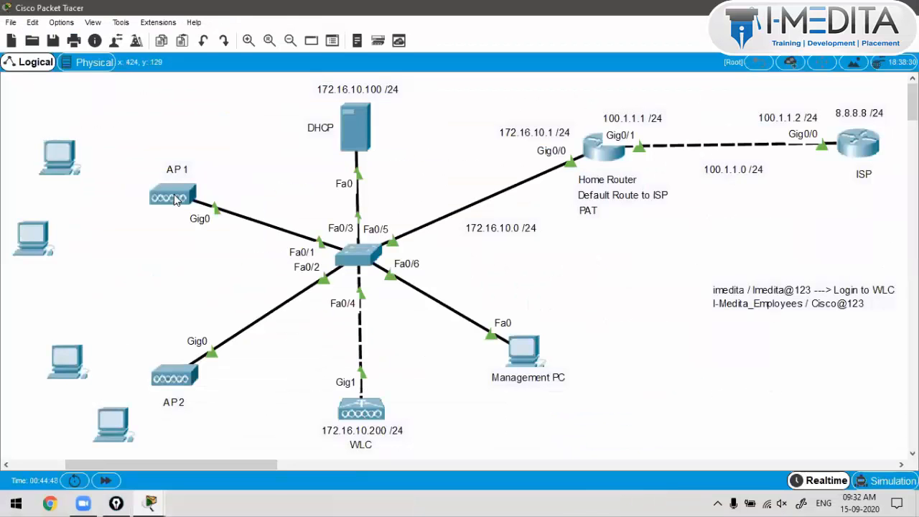
mouse_move(175, 199)
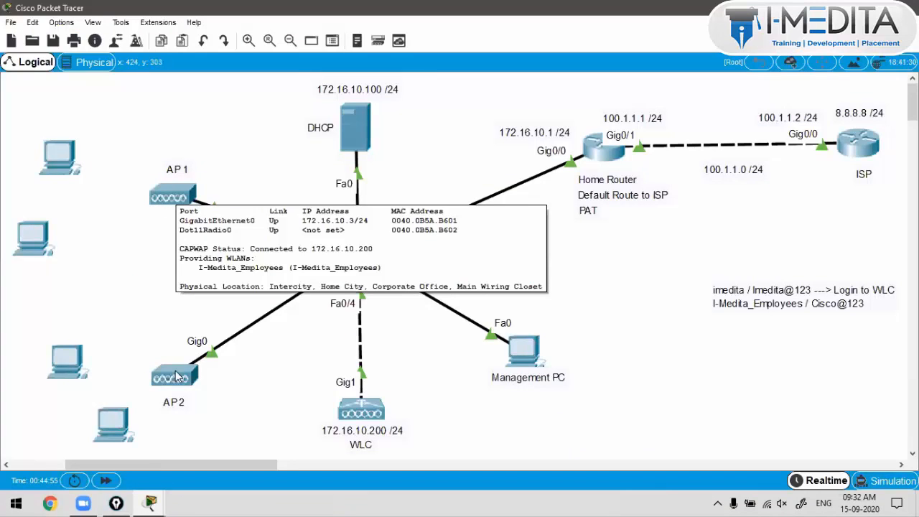
mouse_move(180, 388)
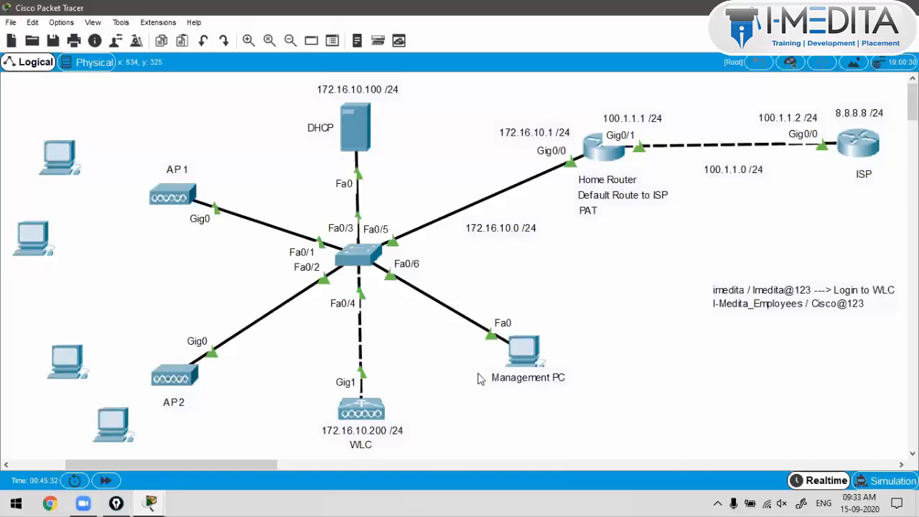
Step: Refresh the WLC Monitor Summary on PC0 and confirm the Access Point Summary shows 2 APs
click(521, 353)
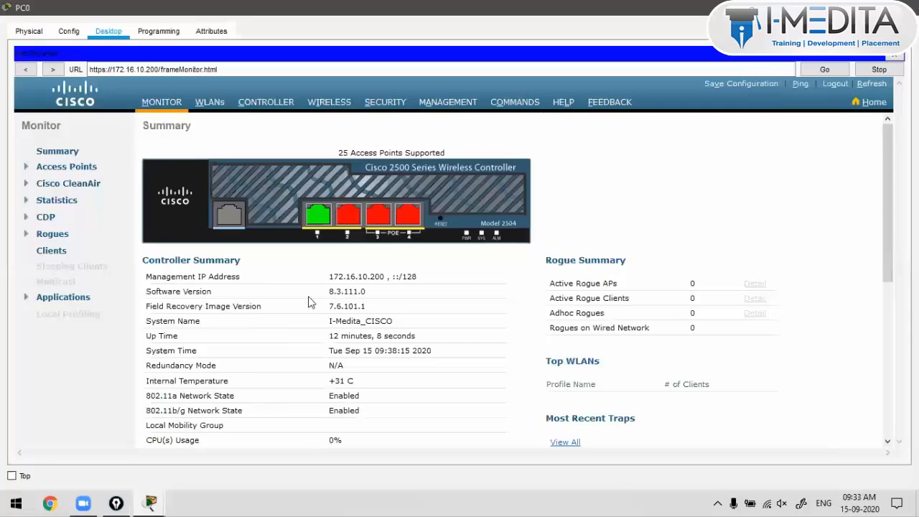
scroll(310, 302, down, 5)
click(878, 84)
scroll(332, 333, down, 4)
double_click(267, 274)
double_click(266, 289)
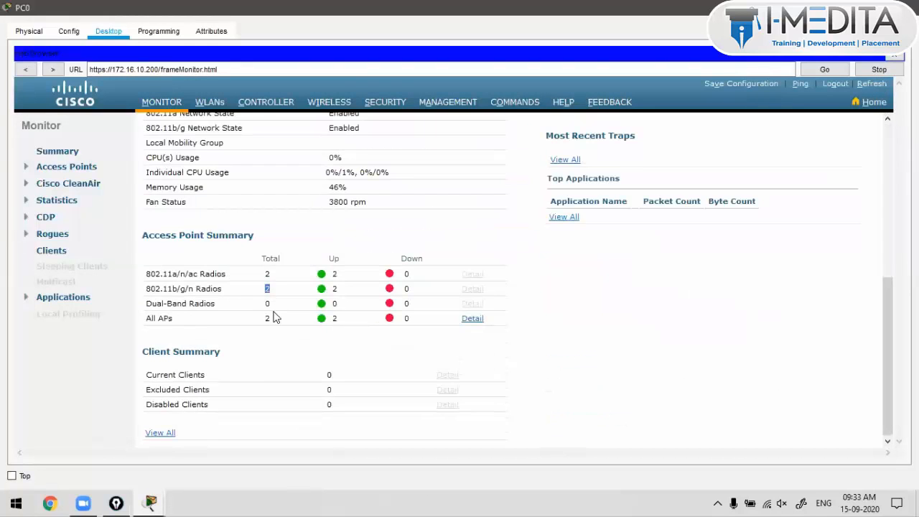
double_click(268, 318)
click(471, 320)
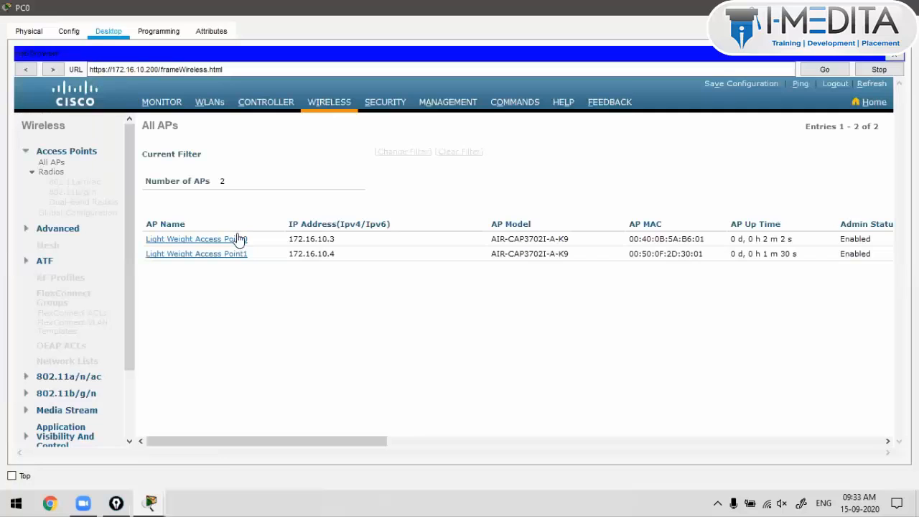
Step: Review the All APs table's IP addresses (172.16.10.3, 172.16.10.4) and AP model names
mouse_move(273, 240)
mouse_down()
mouse_move(335, 240)
mouse_move(280, 254)
mouse_up()
drag(279, 440, 819, 439)
drag(234, 487, 321, 471)
drag(346, 239, 409, 240)
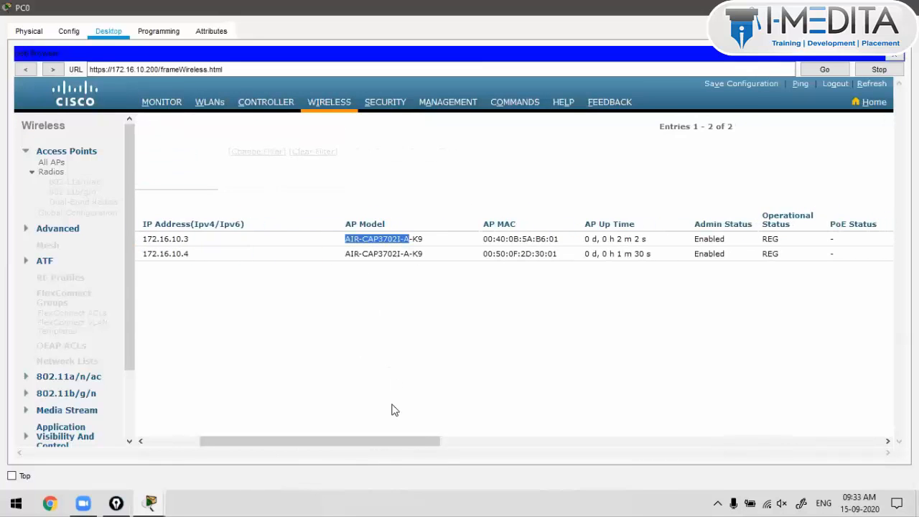
scroll(381, 323, right, 3)
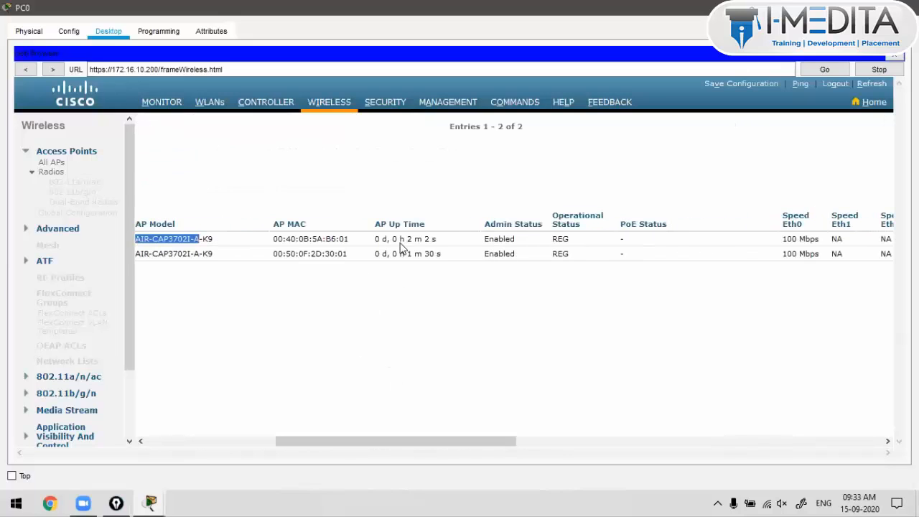
drag(375, 239, 429, 240)
drag(424, 441, 487, 440)
click(340, 253)
Step: Check the APs' REG status, PoE status and 0 clients, then refresh the list via WIRELESS
drag(322, 239, 398, 241)
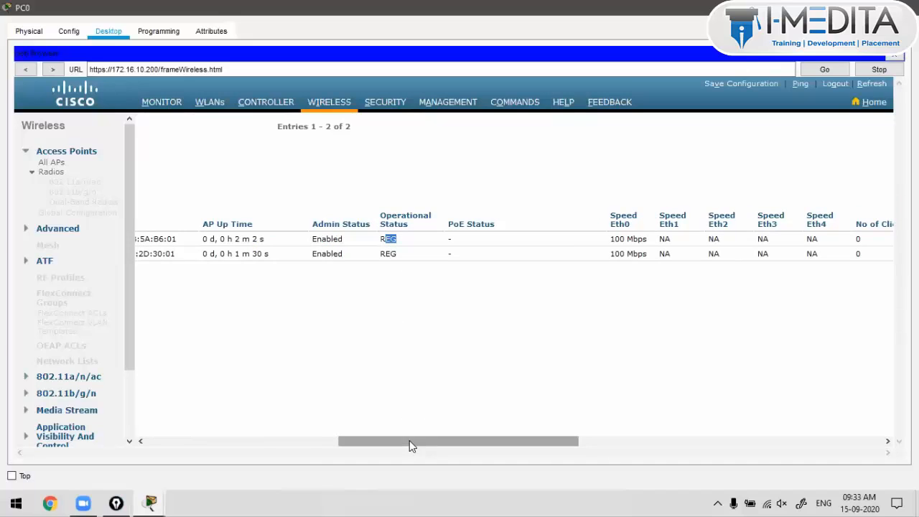
drag(409, 440, 471, 441)
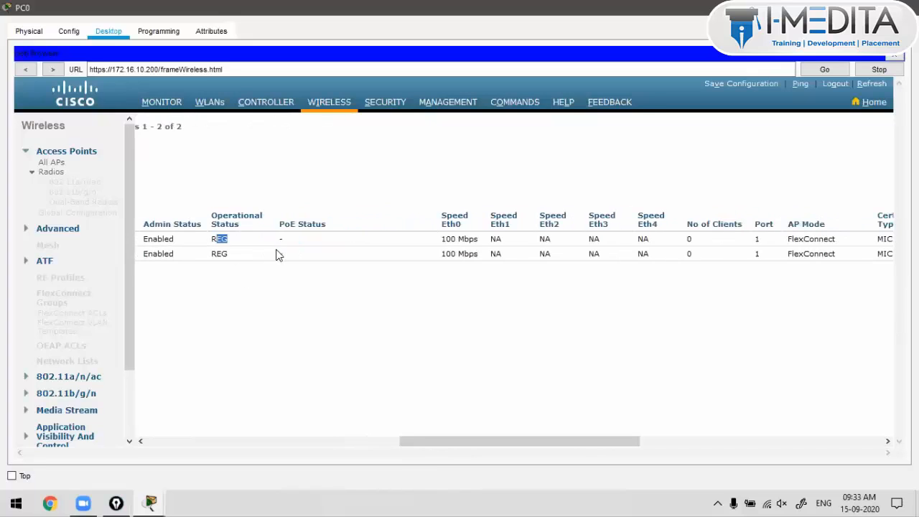
drag(280, 239, 284, 240)
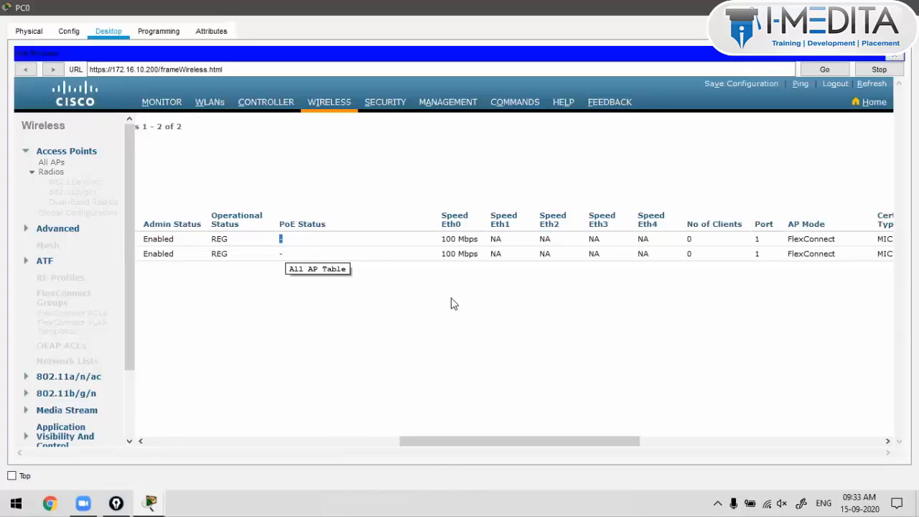
drag(495, 446, 543, 444)
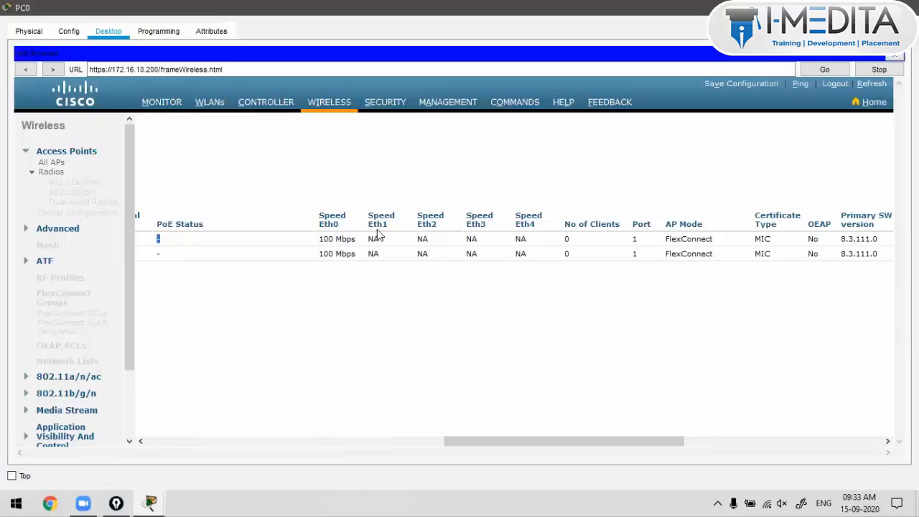
drag(576, 447, 633, 447)
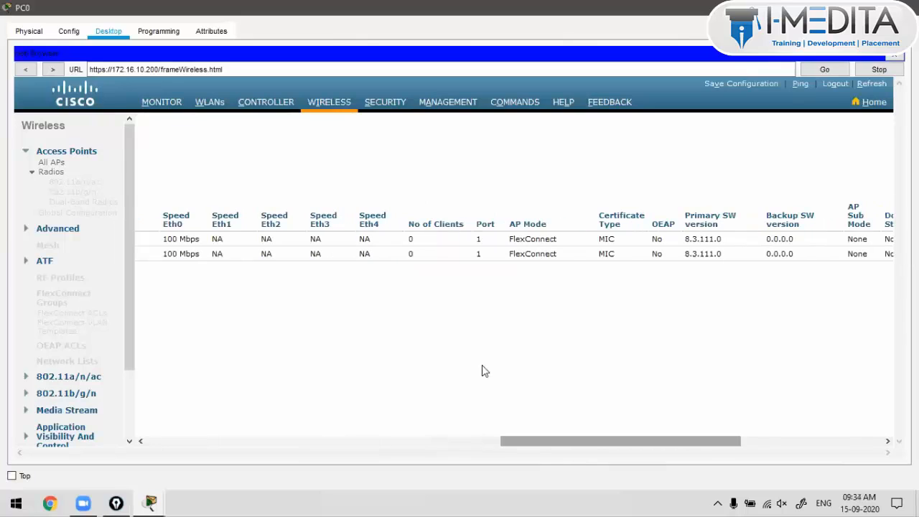
drag(419, 259, 404, 253)
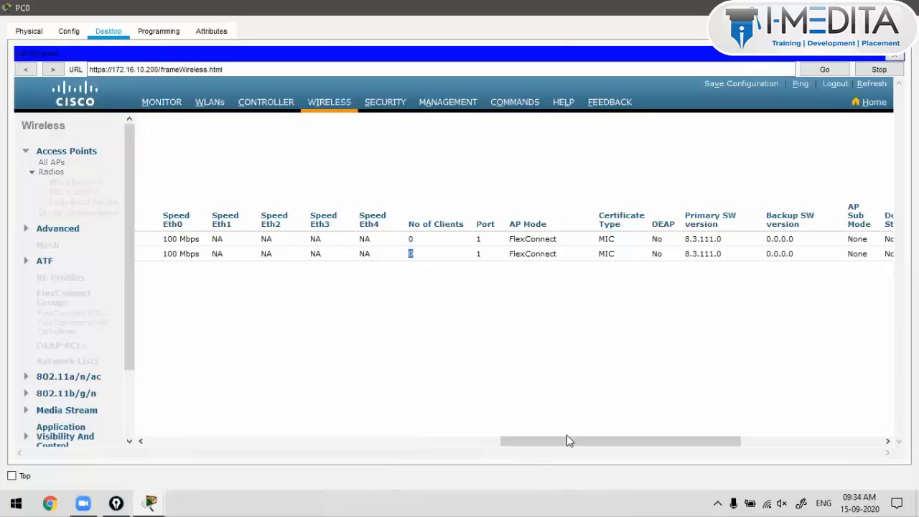
drag(567, 437, 172, 412)
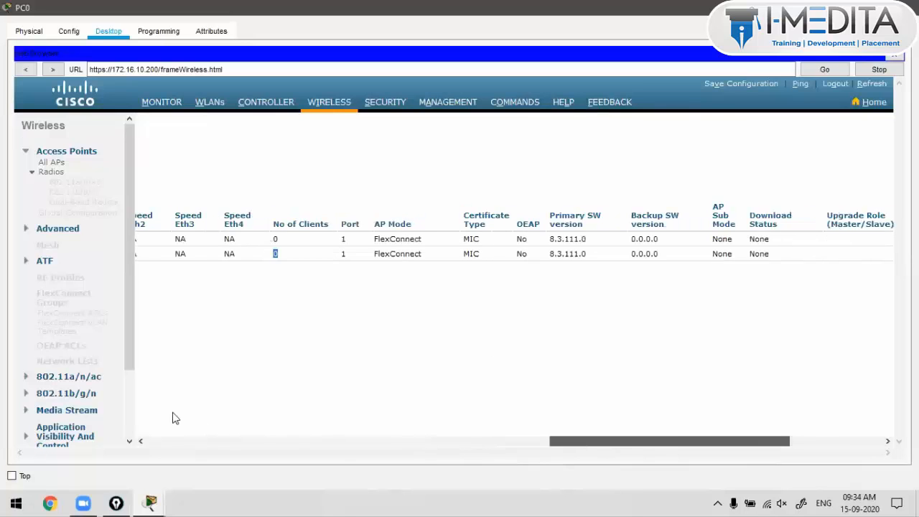
click(329, 103)
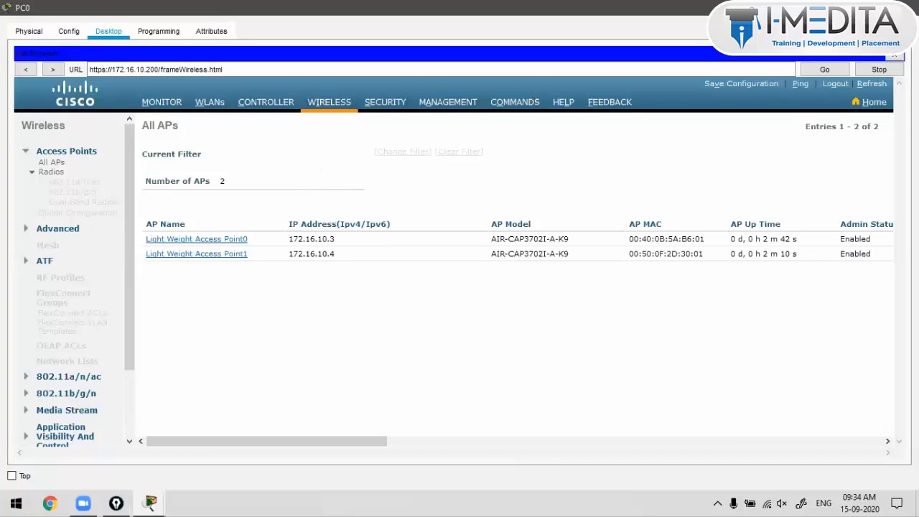
click(842, 7)
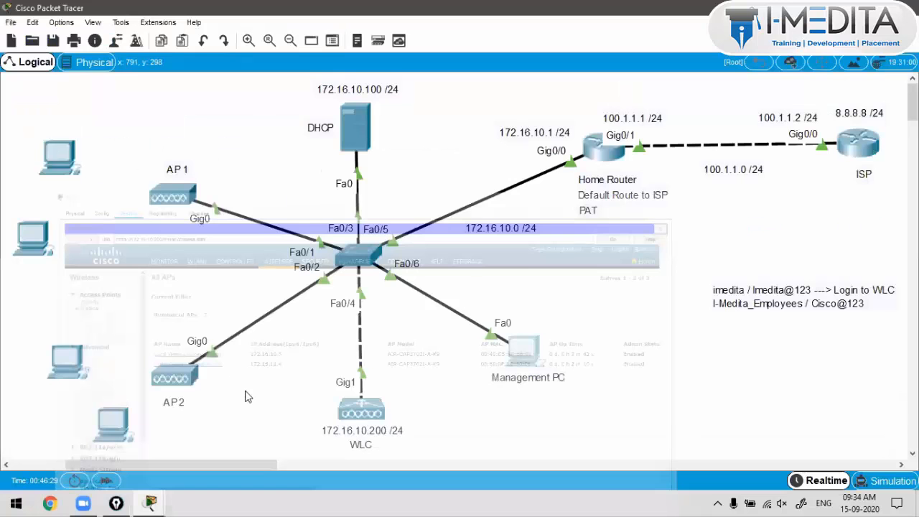
drag(214, 154, 257, 351)
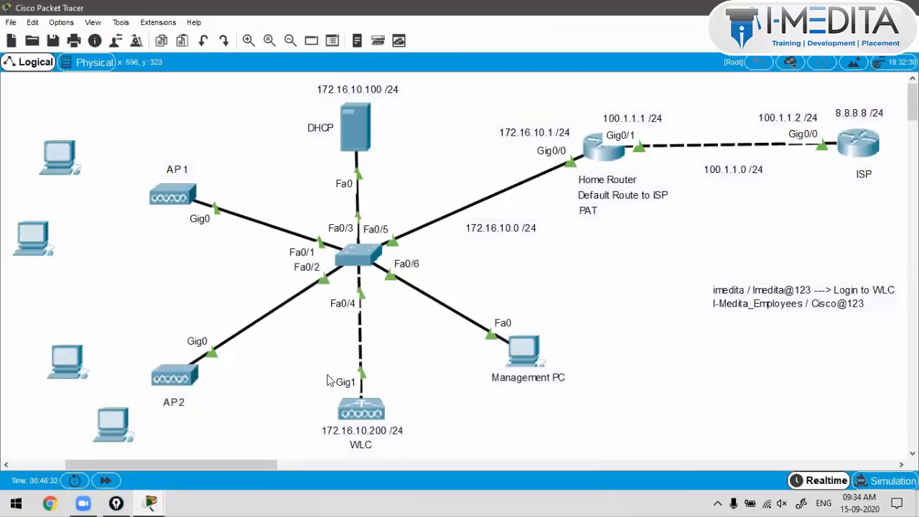
drag(308, 369, 425, 454)
click(65, 156)
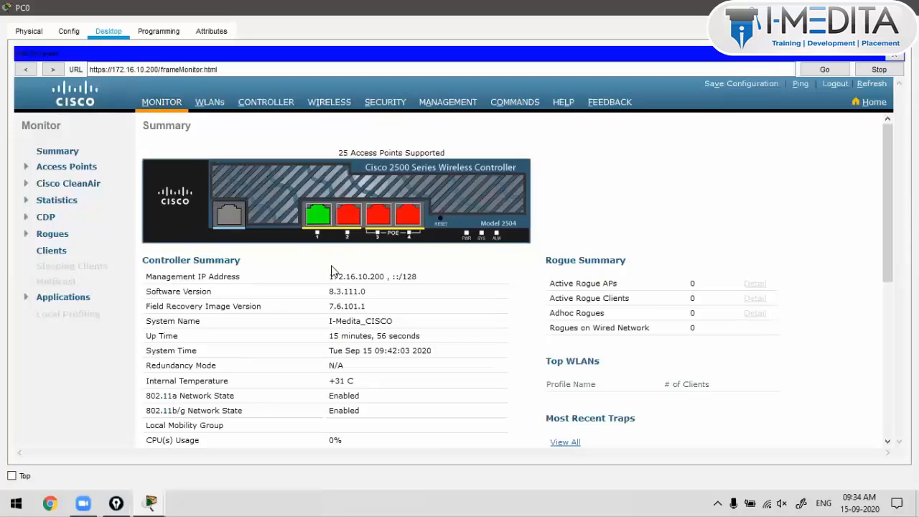
Step: Scroll through the Monitor Summary, noting the management IP address and 0% CPU usage
drag(330, 277, 392, 282)
drag(330, 279, 421, 300)
scroll(336, 283, down, 1)
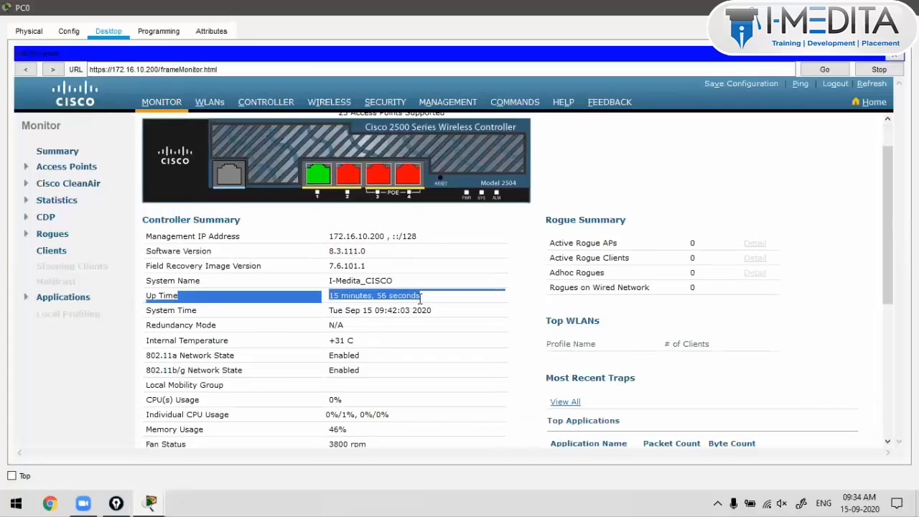
scroll(421, 301, down, 2)
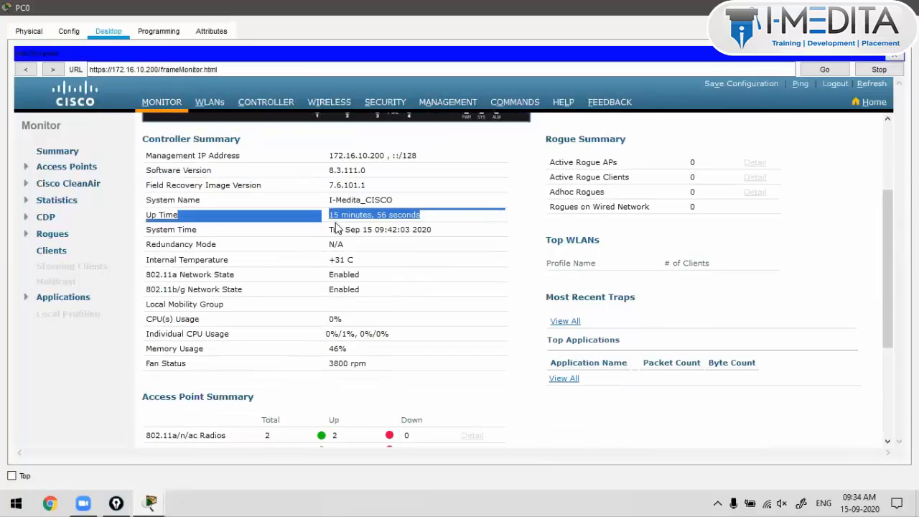
scroll(342, 237, down, 4)
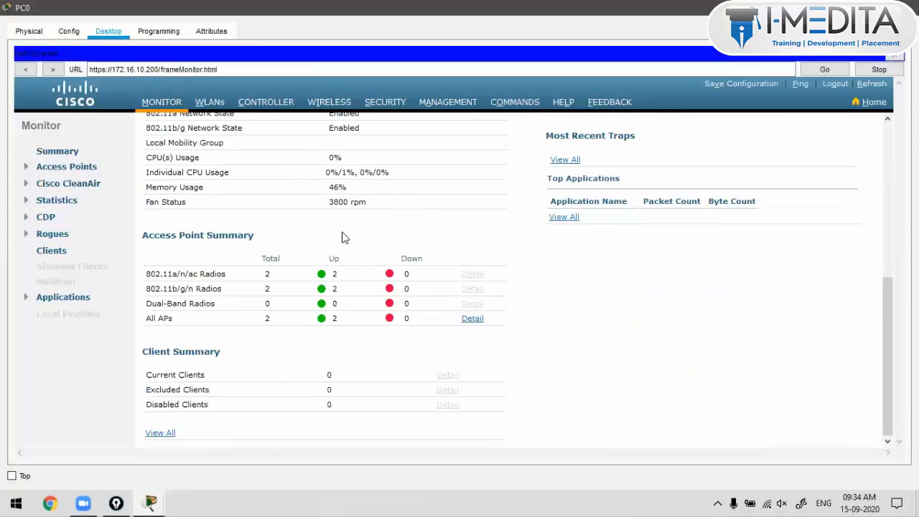
scroll(336, 282, up, 3)
scroll(335, 283, down, 1)
double_click(336, 240)
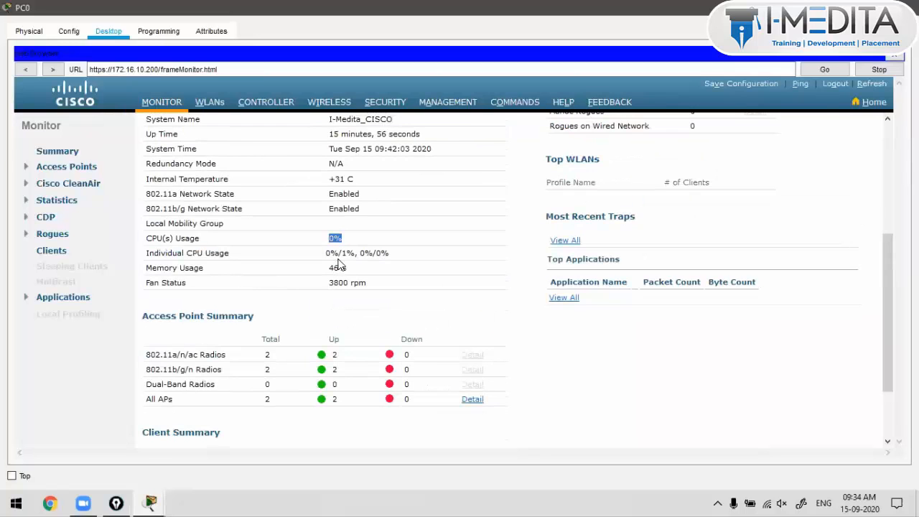
scroll(337, 265, up, 4)
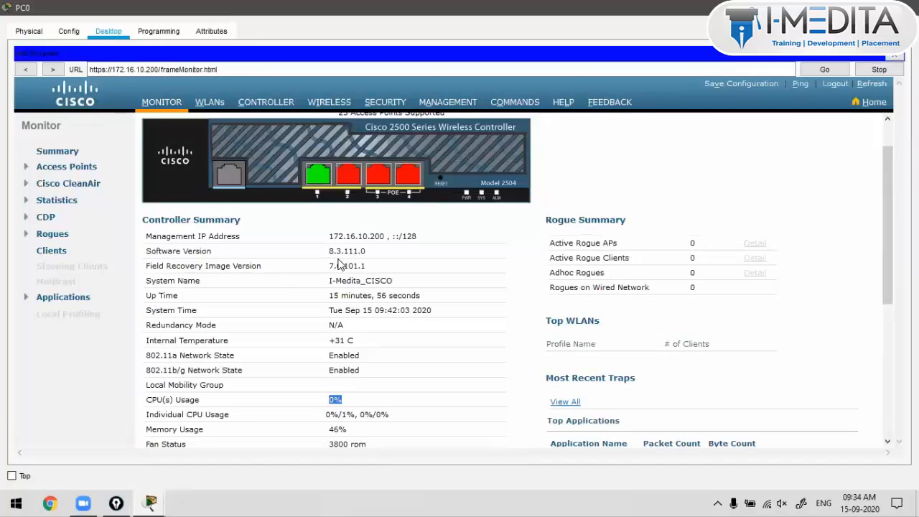
click(397, 345)
scroll(397, 345, up, 1)
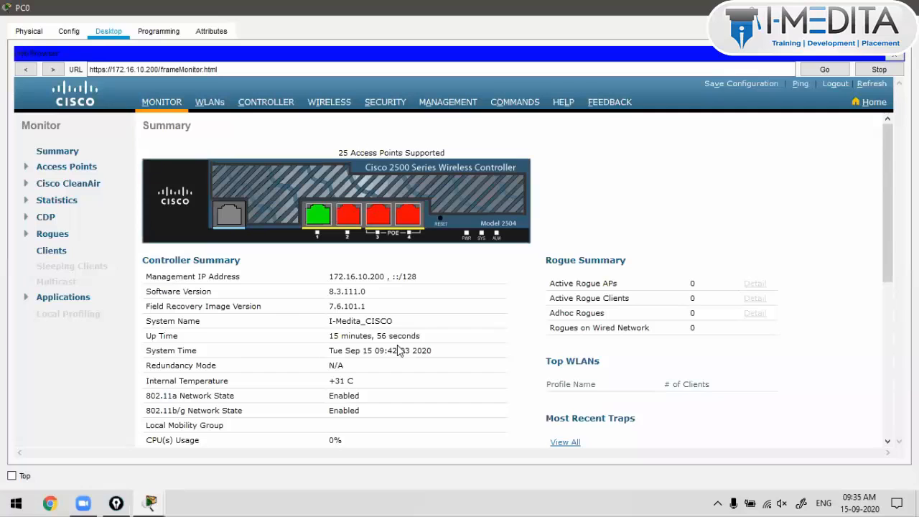
scroll(397, 351, down, 5)
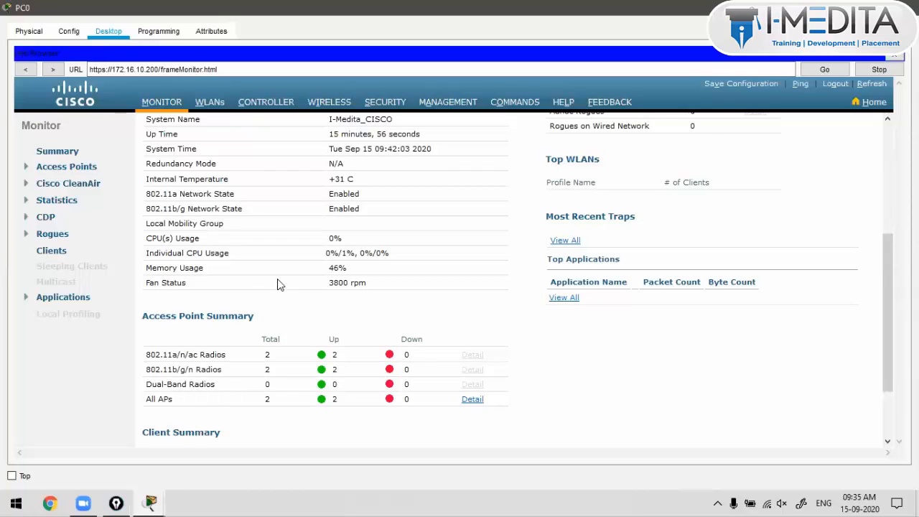
scroll(280, 285, up, 5)
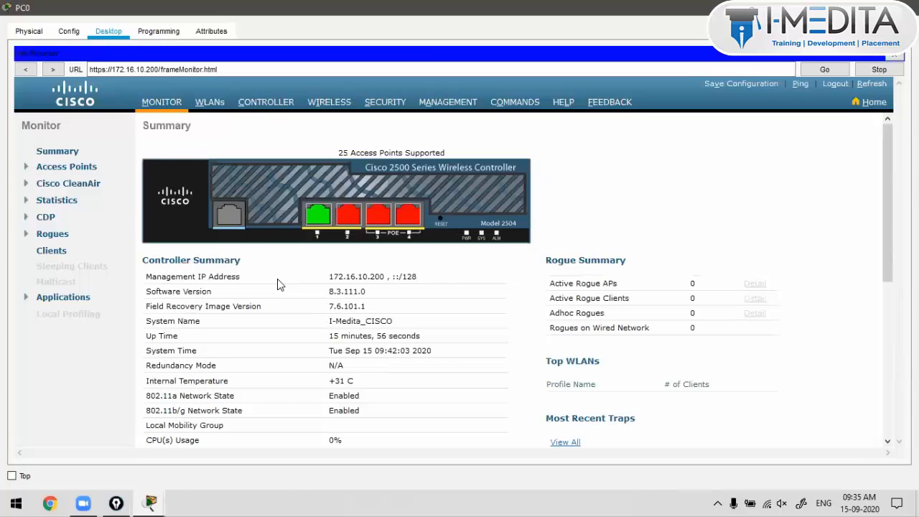
Step: Expand the Cisco CleanAir, Statistics, CDP and Rogues categories in the Monitor sidebar
click(28, 168)
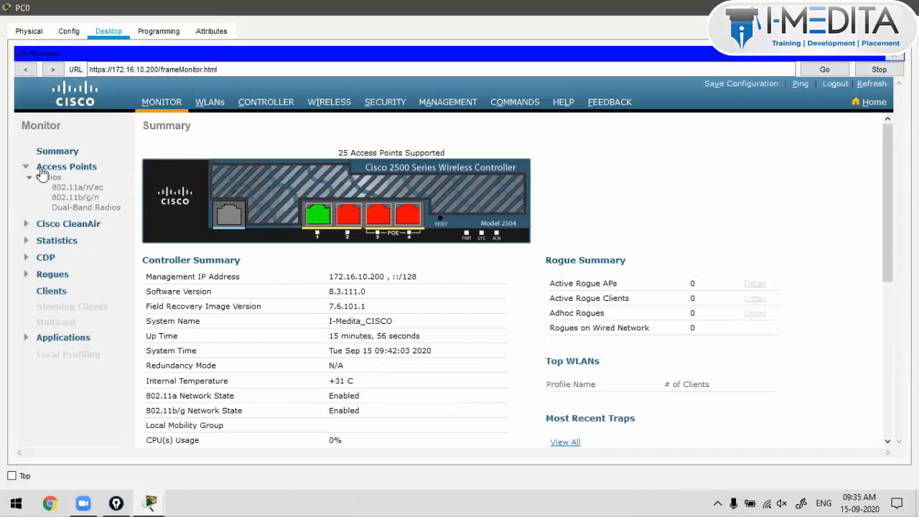
click(42, 169)
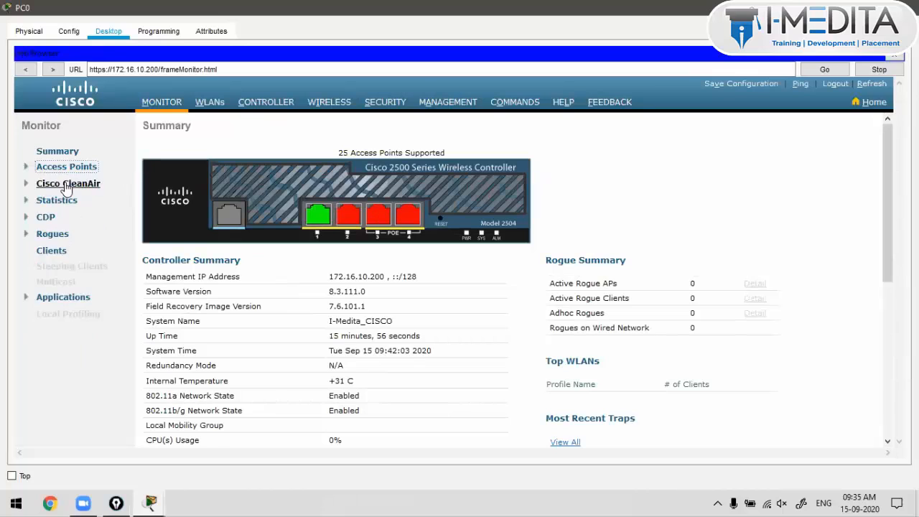
click(68, 183)
click(55, 283)
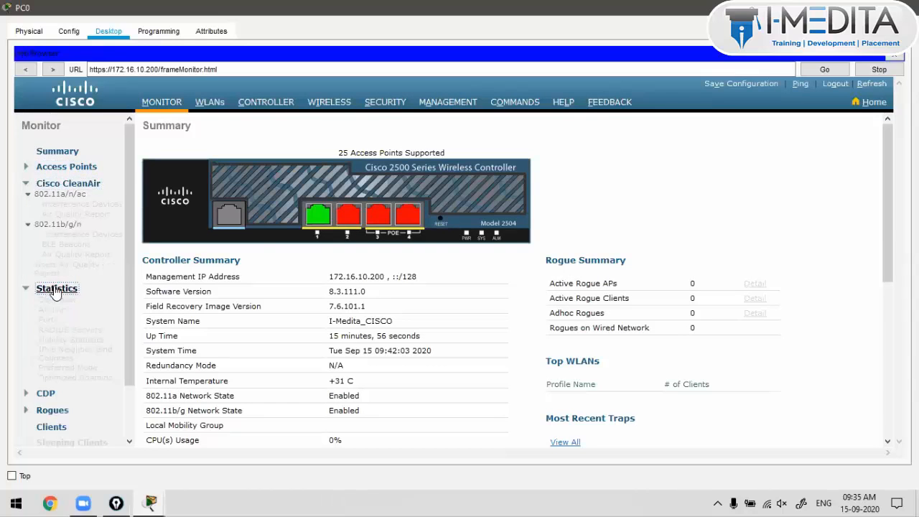
click(56, 287)
click(56, 283)
click(56, 392)
scroll(57, 373, down, 1)
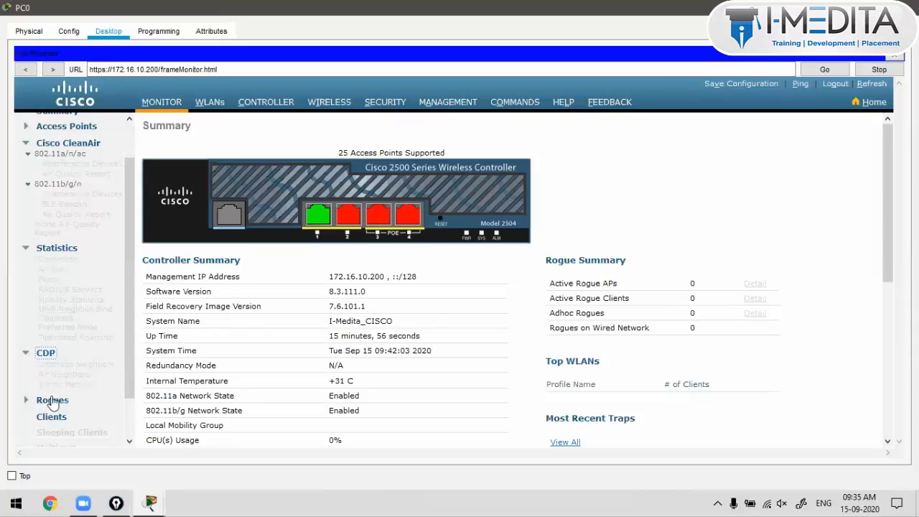
click(54, 400)
scroll(57, 337, down, 2)
scroll(64, 359, down, 1)
click(57, 371)
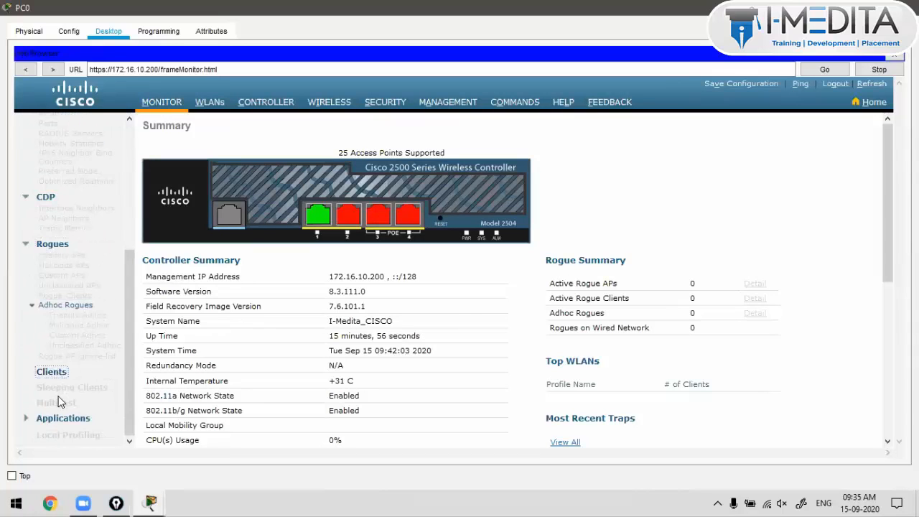
click(338, 253)
Step: Open WLAN 1, I-Medita_Employees, and review its General settings
click(213, 106)
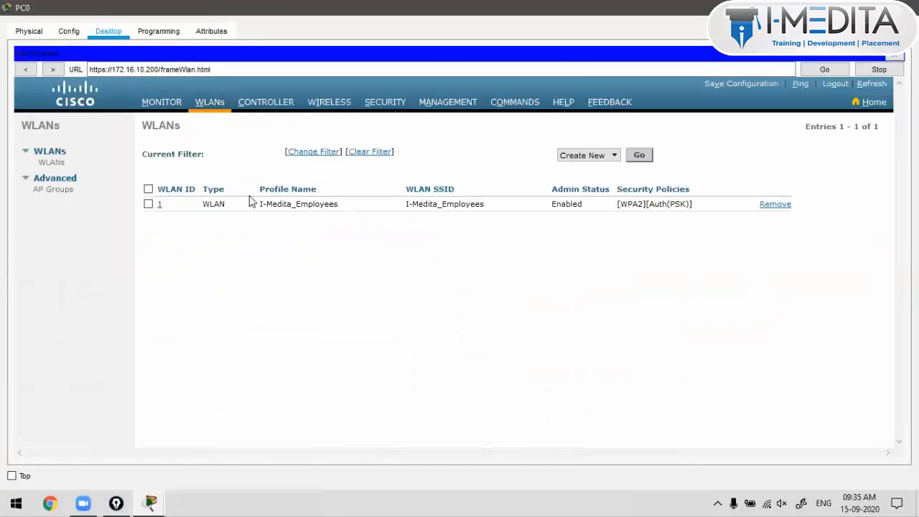
click(160, 207)
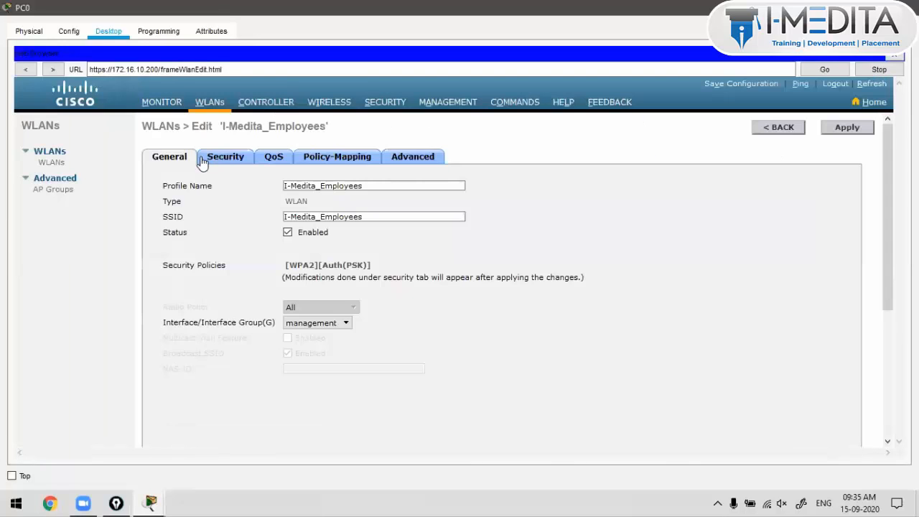
click(206, 109)
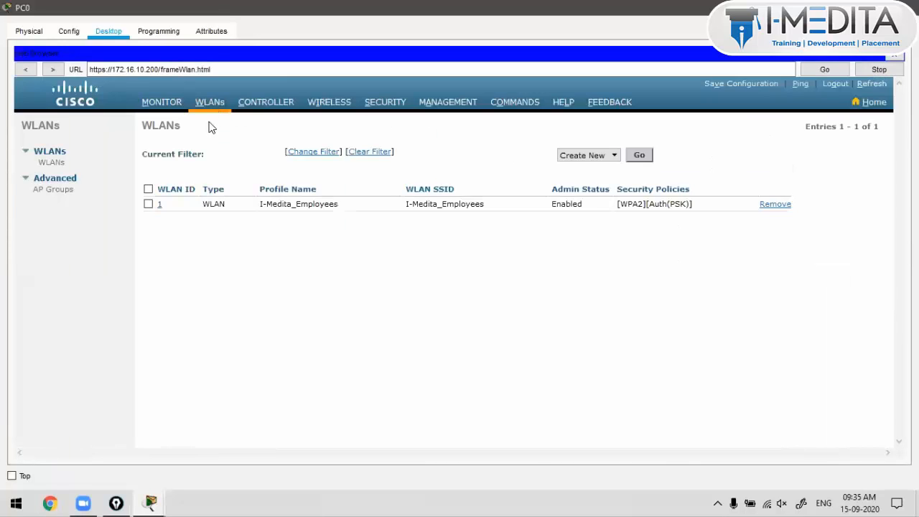
click(159, 206)
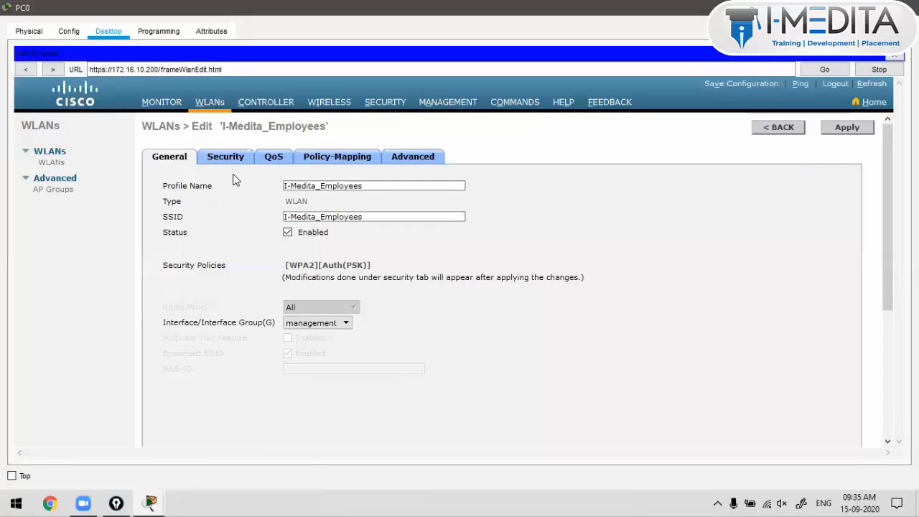
scroll(279, 232, down, 2)
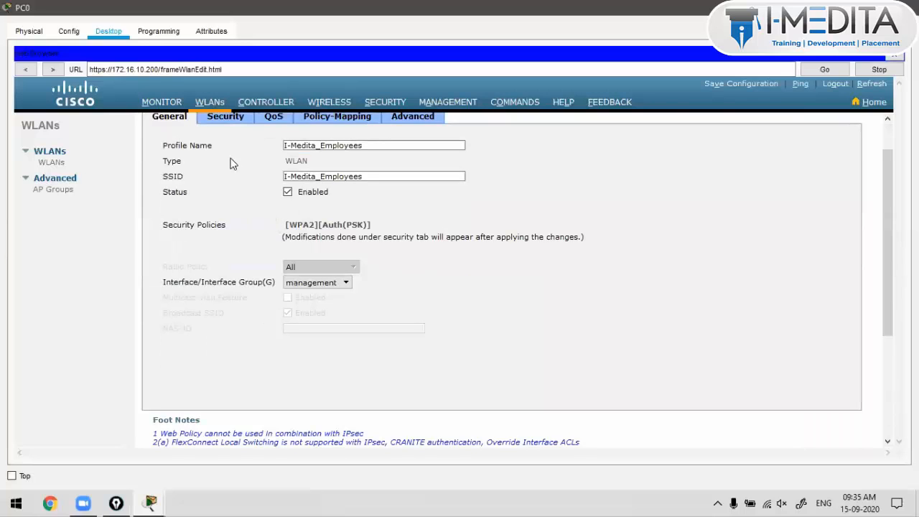
Step: Inspect the Layer 2 security, leaving WPA+WPA2 with the masked pre-shared key unchanged
click(226, 121)
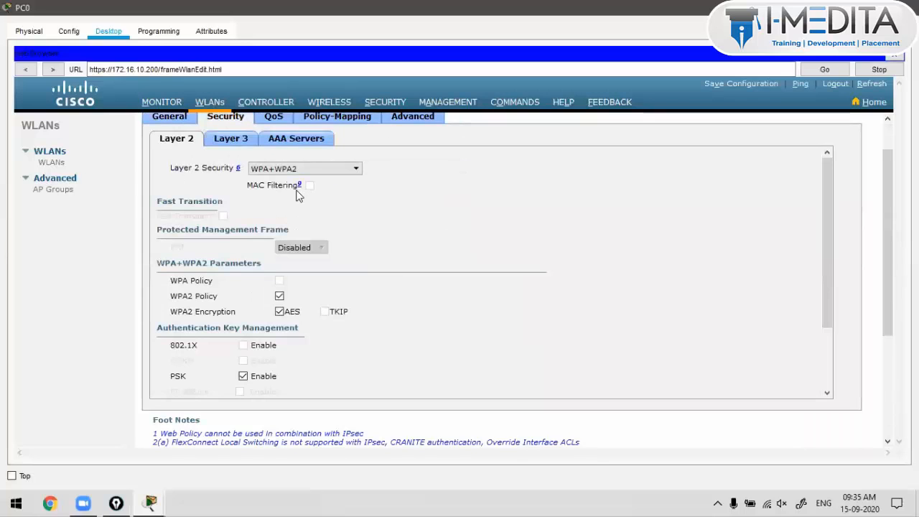
scroll(297, 192, down, 5)
double_click(295, 318)
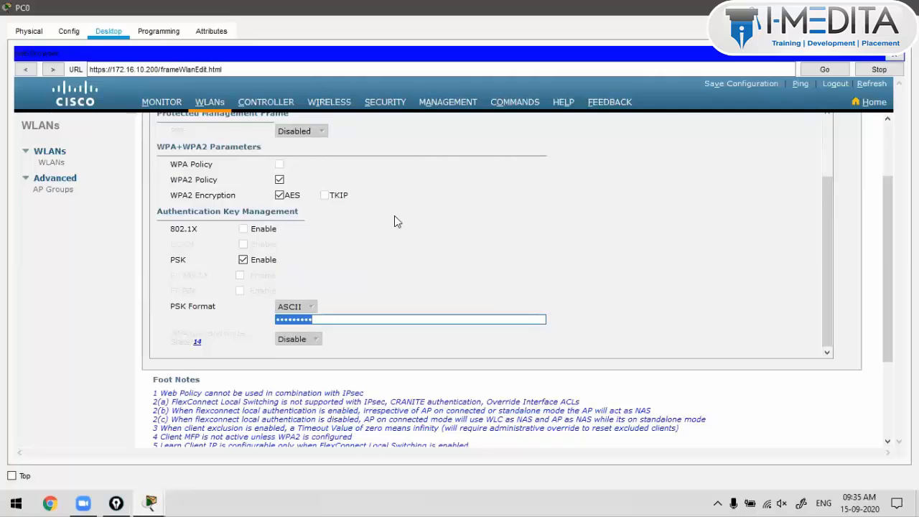
scroll(394, 216, up, 5)
click(319, 167)
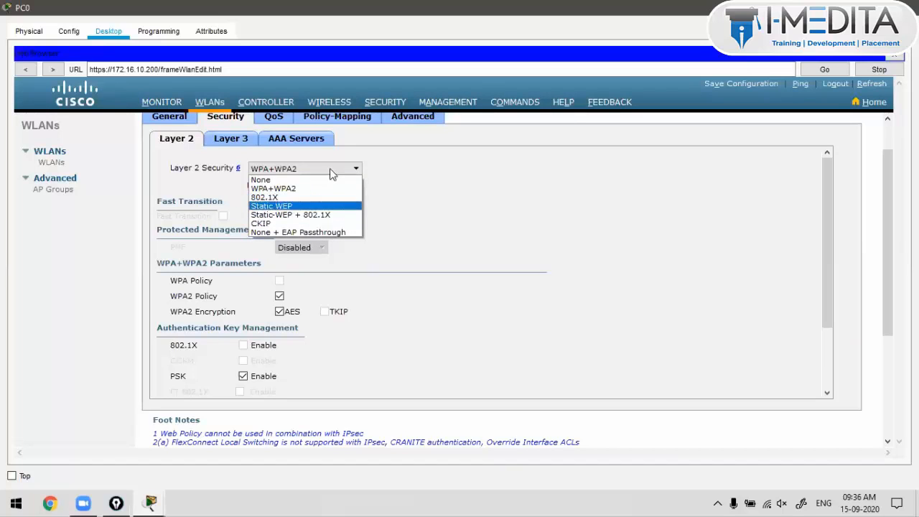
click(314, 187)
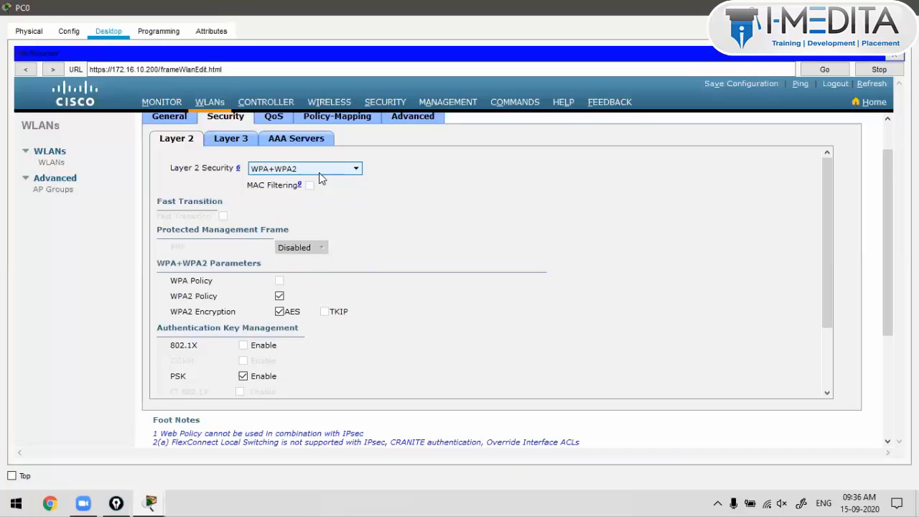
scroll(363, 256, down, 2)
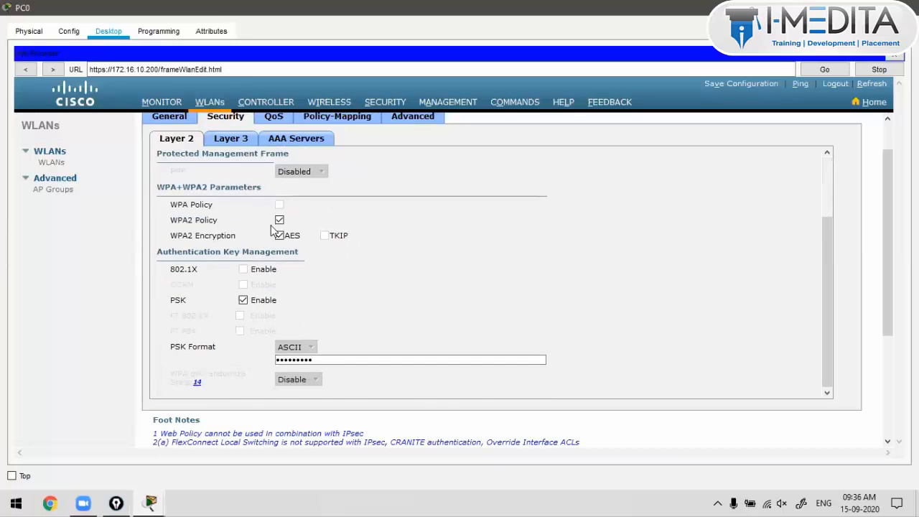
scroll(313, 272, down, 2)
drag(316, 280, 246, 286)
click(423, 232)
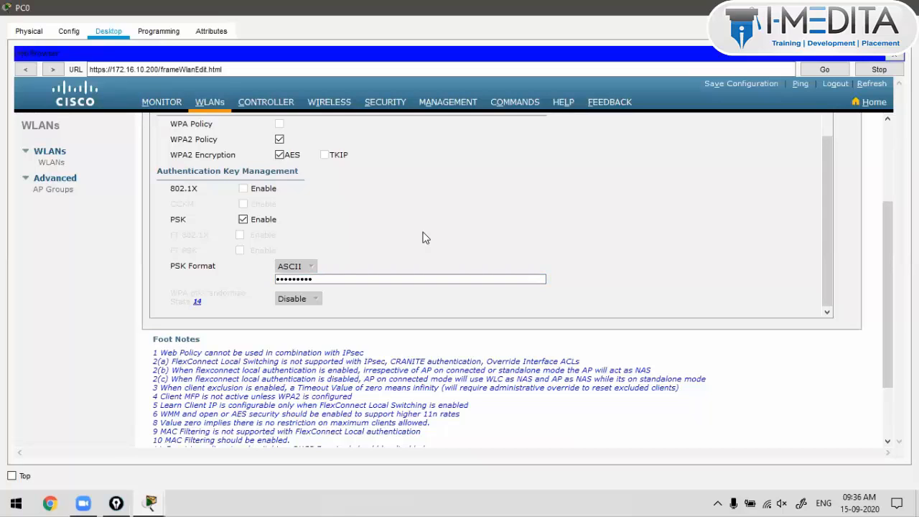
scroll(426, 238, up, 5)
Step: View the AAA Servers, QoS, Policy-Mapping and Advanced tabs, then go back to the WLAN list
click(233, 180)
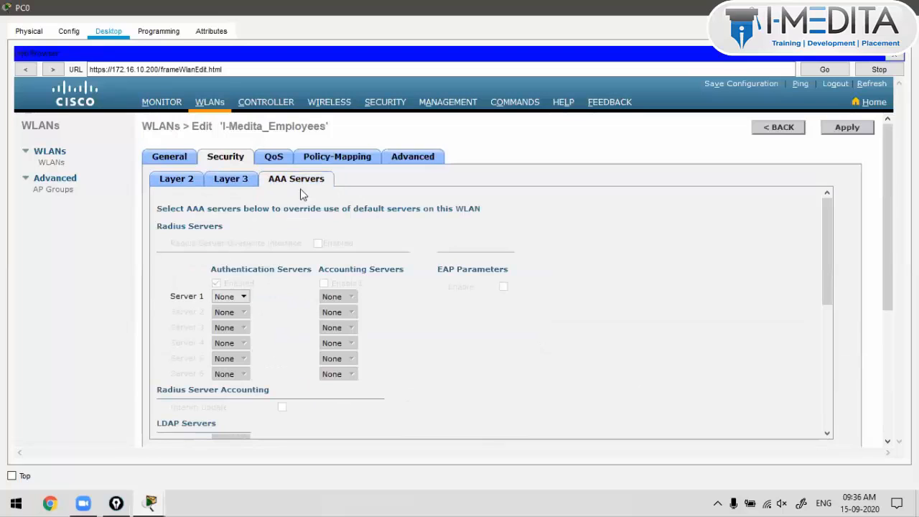
click(285, 160)
click(307, 159)
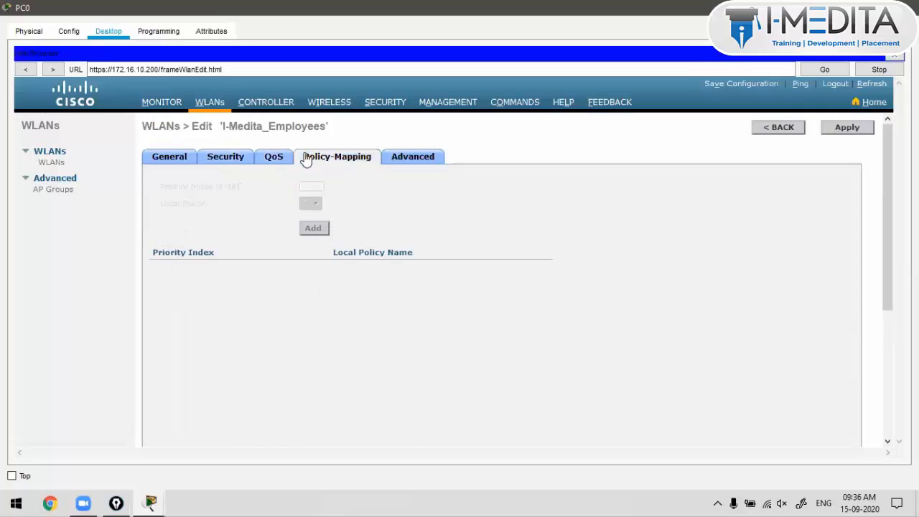
click(411, 158)
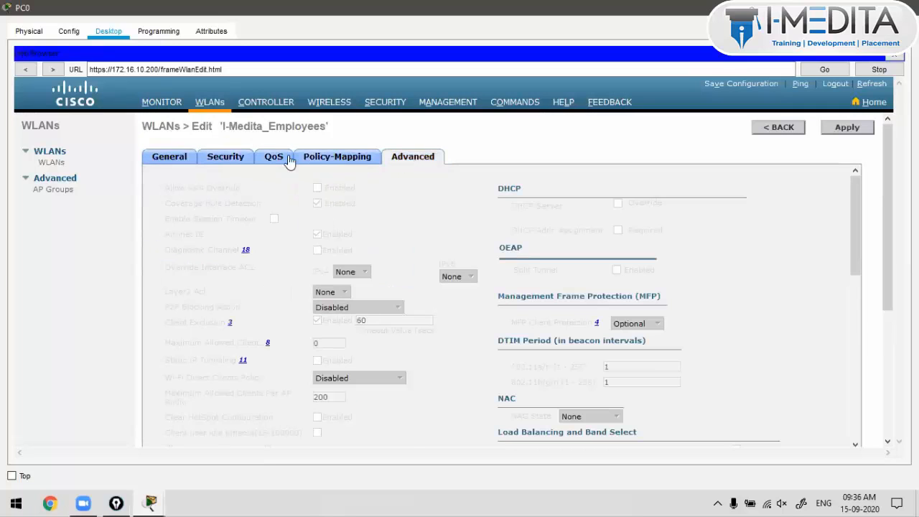
click(778, 127)
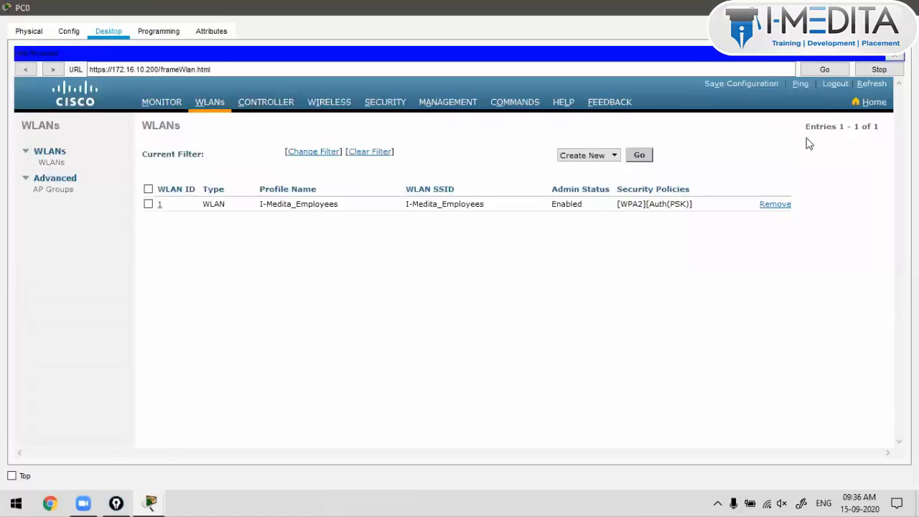
Step: Start a new WLAN from the list's drop-down, then back out without creating one
click(611, 157)
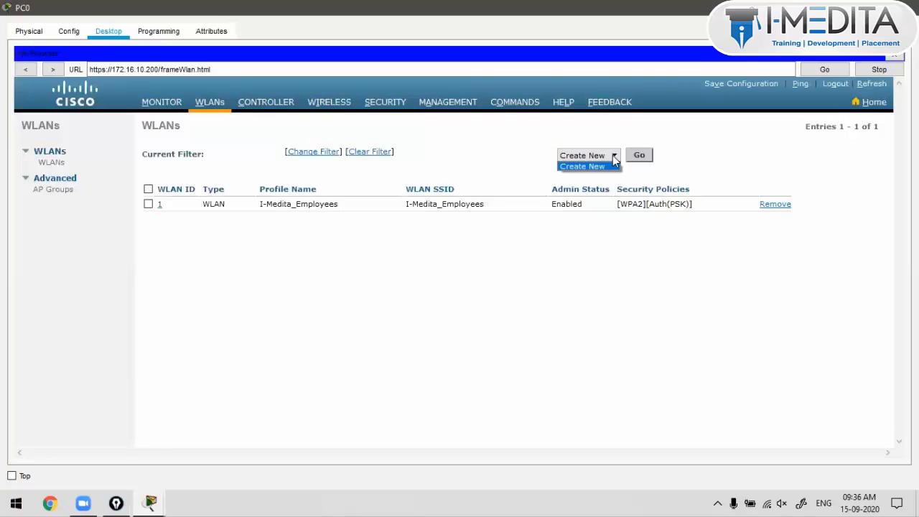
click(611, 167)
click(644, 161)
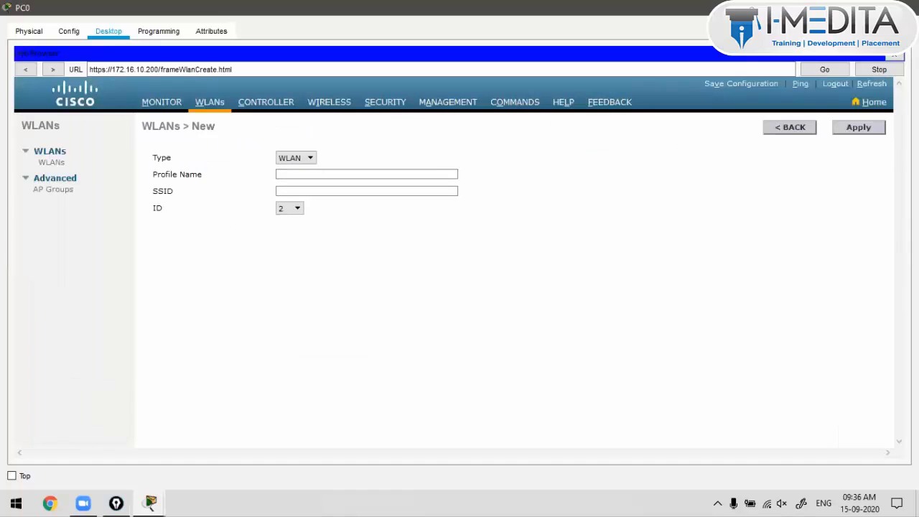
click(803, 131)
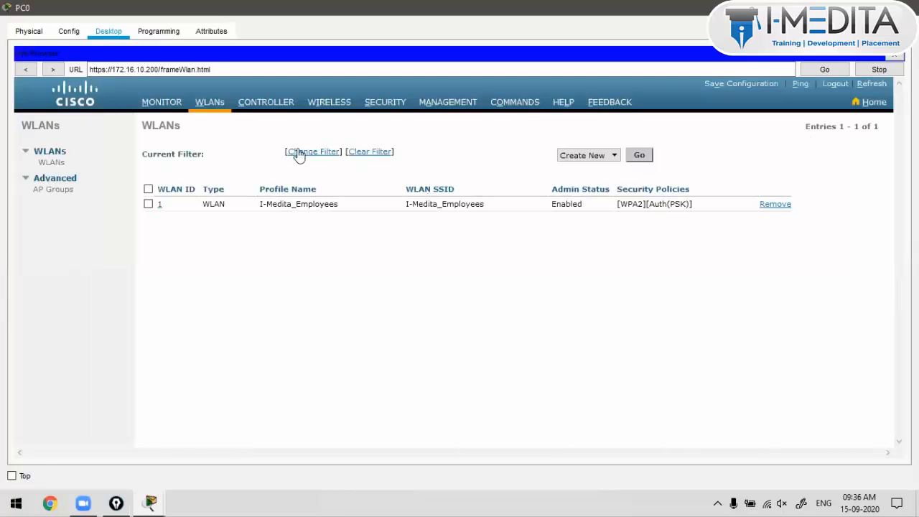
click(273, 108)
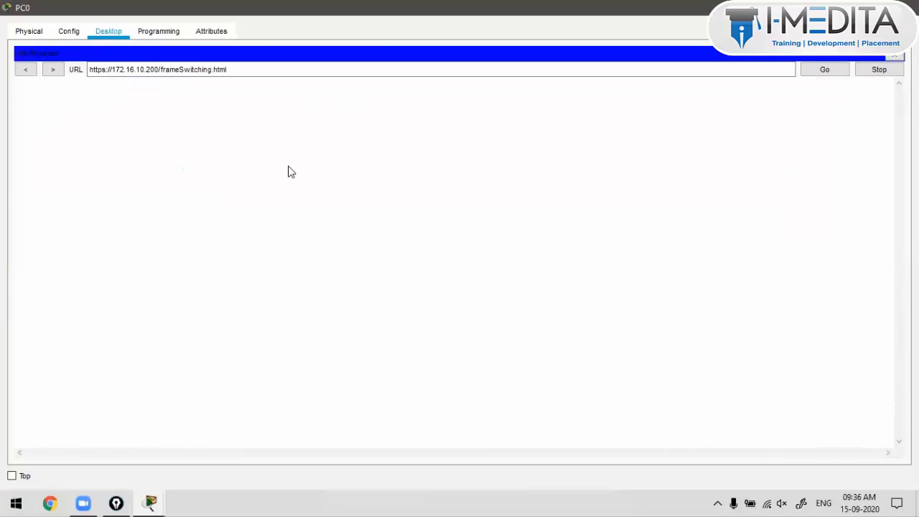
Step: Browse the Controller and Wireless pages and the Security page's RADIUS Authentication Servers
scroll(287, 173, down, 3)
scroll(287, 187, up, 5)
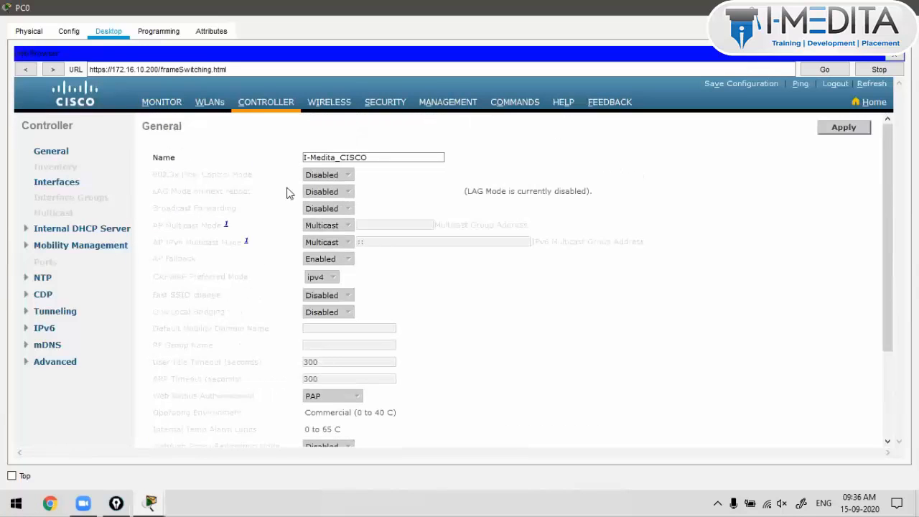
scroll(303, 281, down, 3)
scroll(322, 137, up, 3)
click(328, 103)
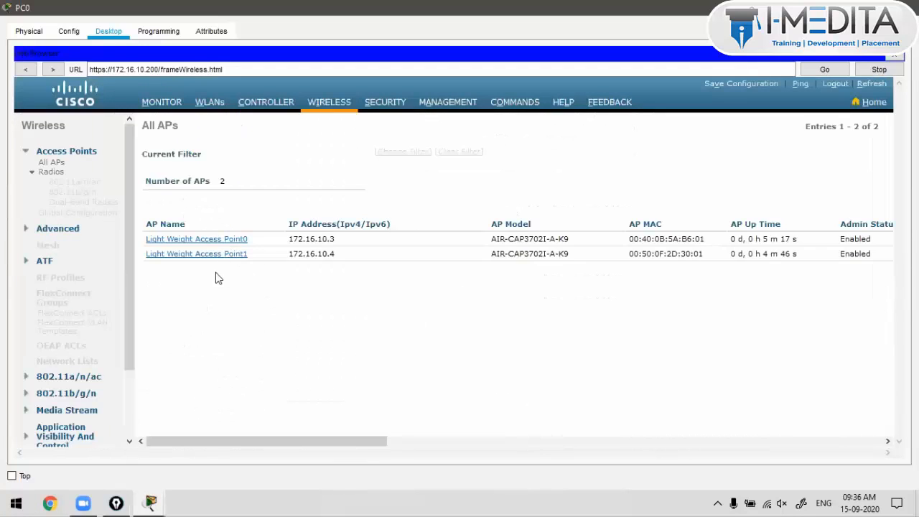
click(385, 104)
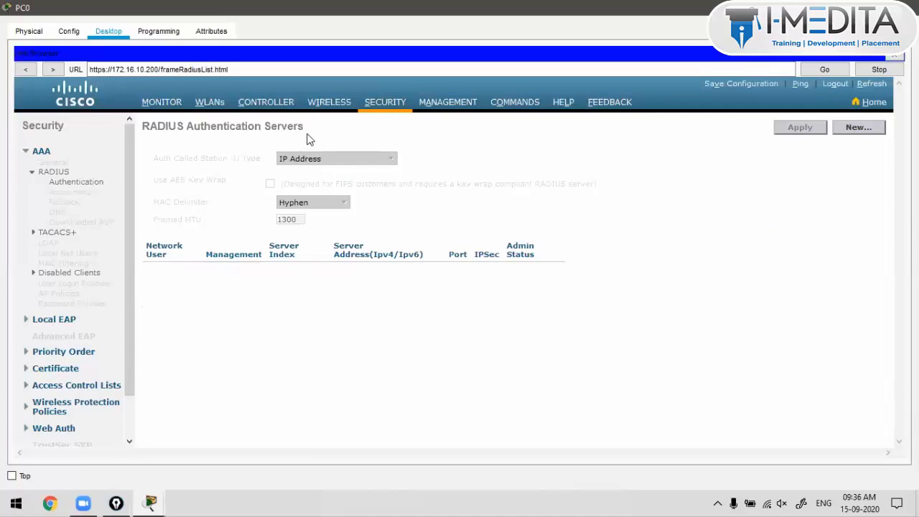
triple_click(146, 119)
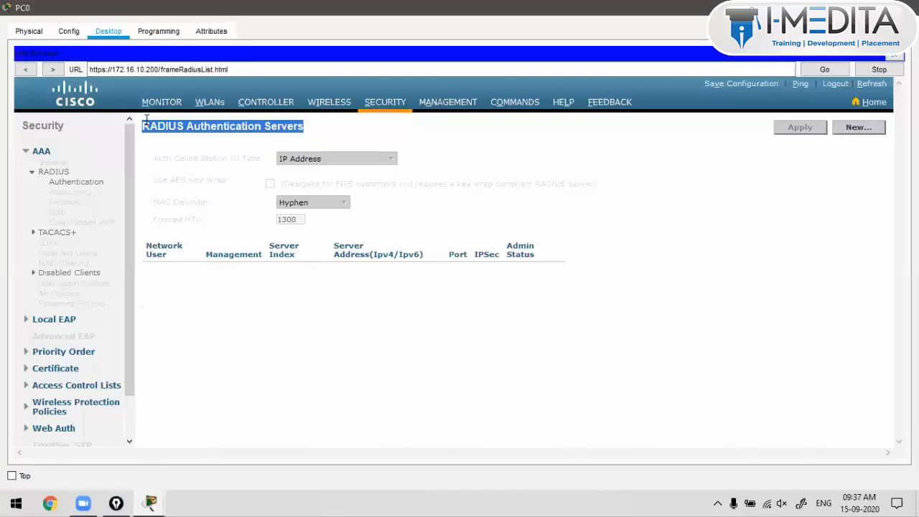
double_click(146, 119)
drag(316, 125, 146, 119)
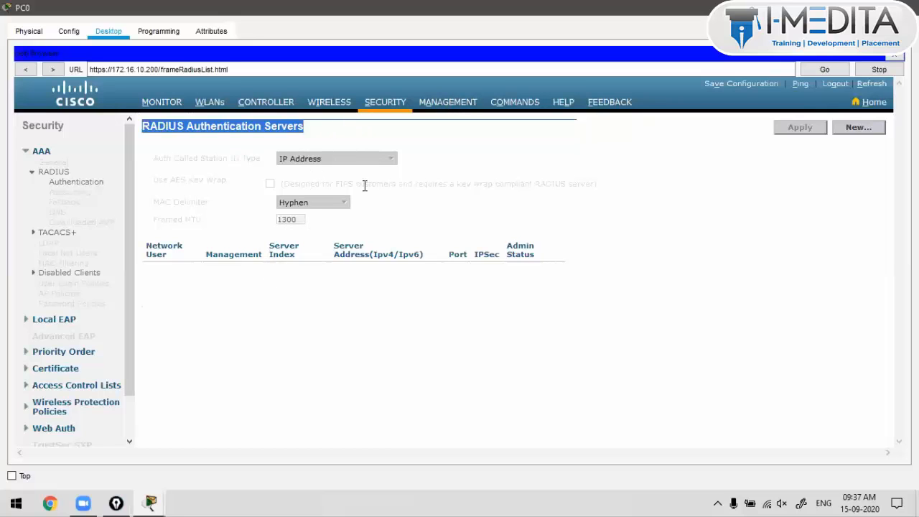
Step: View the Management and Commands pages, then return to the Monitor Summary
click(463, 106)
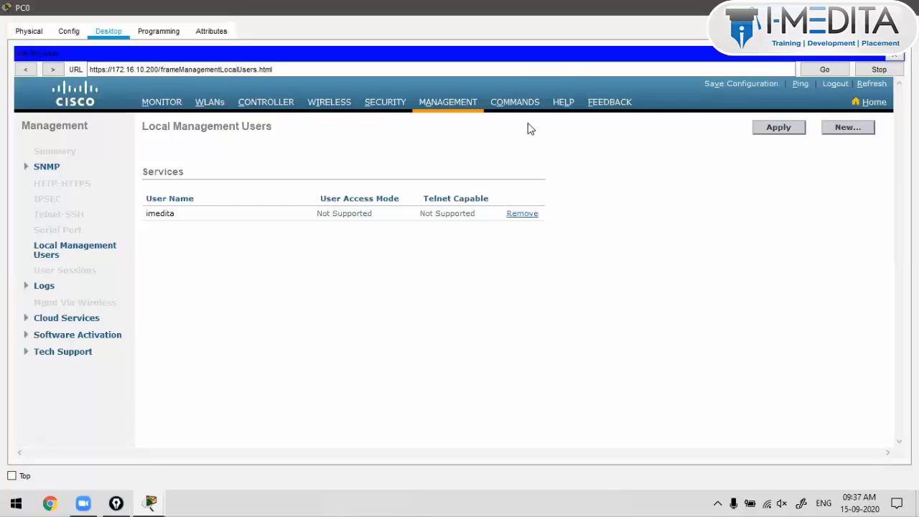
click(524, 105)
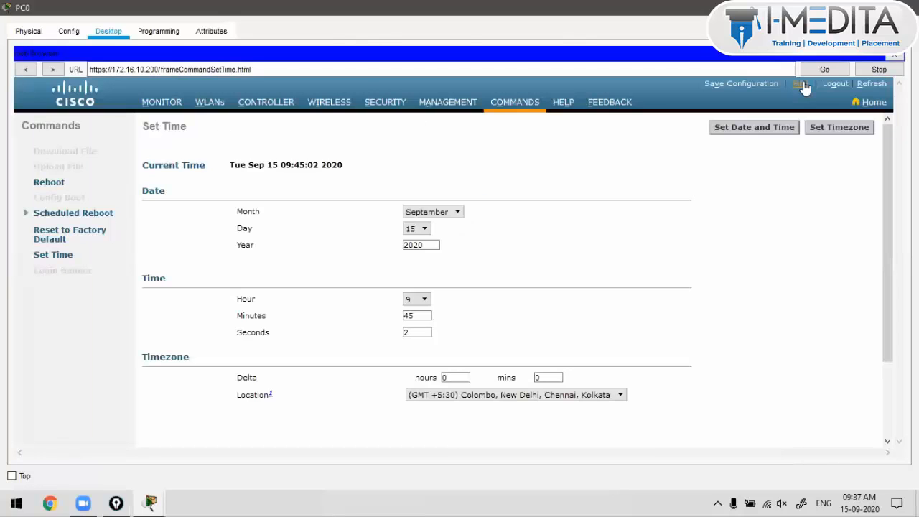
click(154, 106)
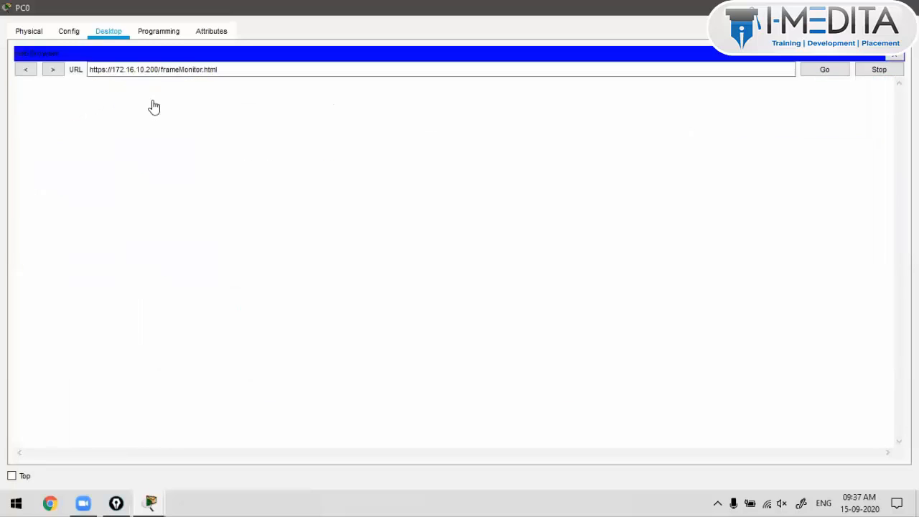
scroll(410, 232, down, 3)
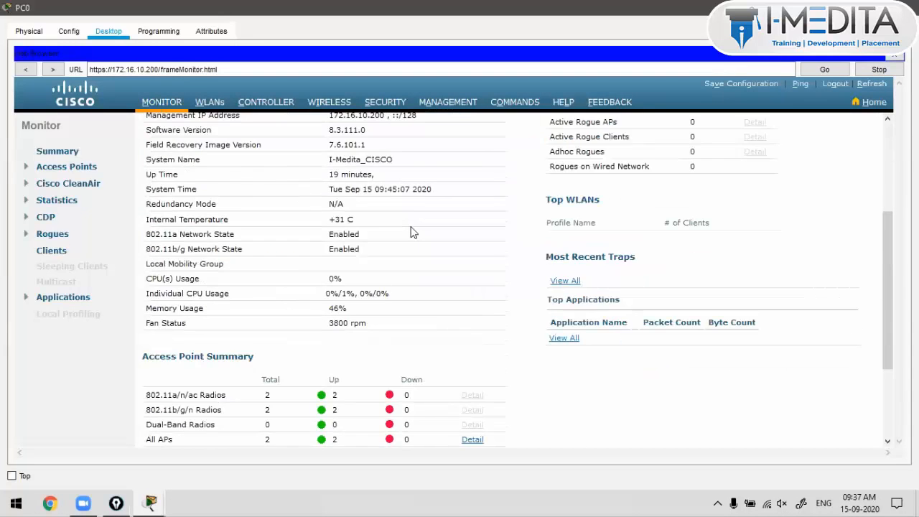
scroll(411, 232, up, 5)
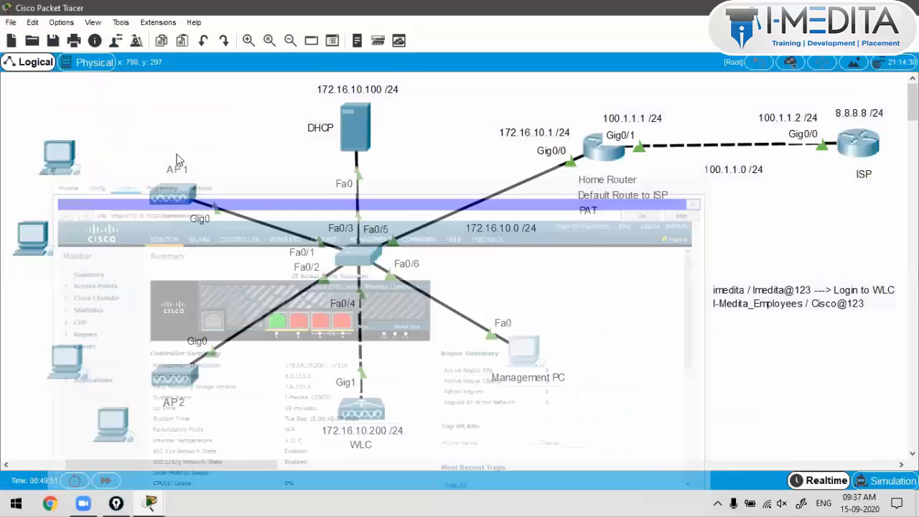
Step: Rearrange the left-side PCs on the canvas
drag(90, 120, 14, 277)
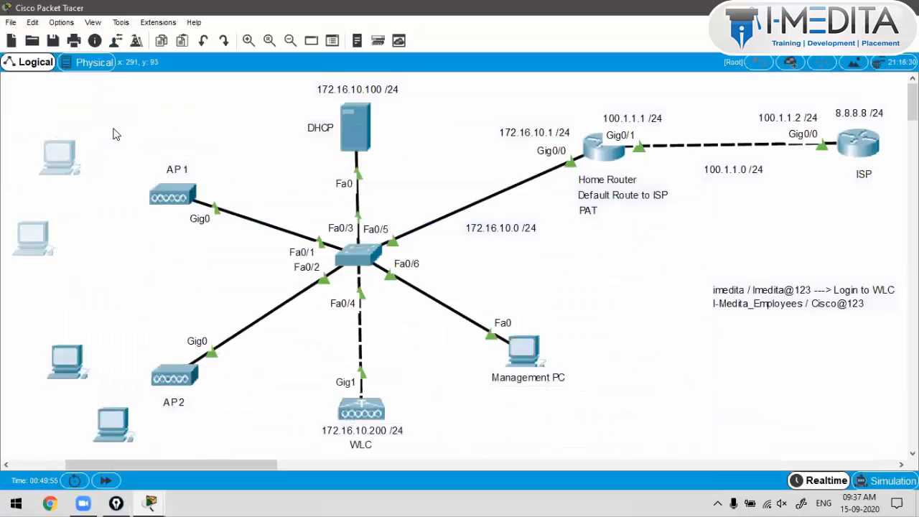
drag(68, 157, 140, 105)
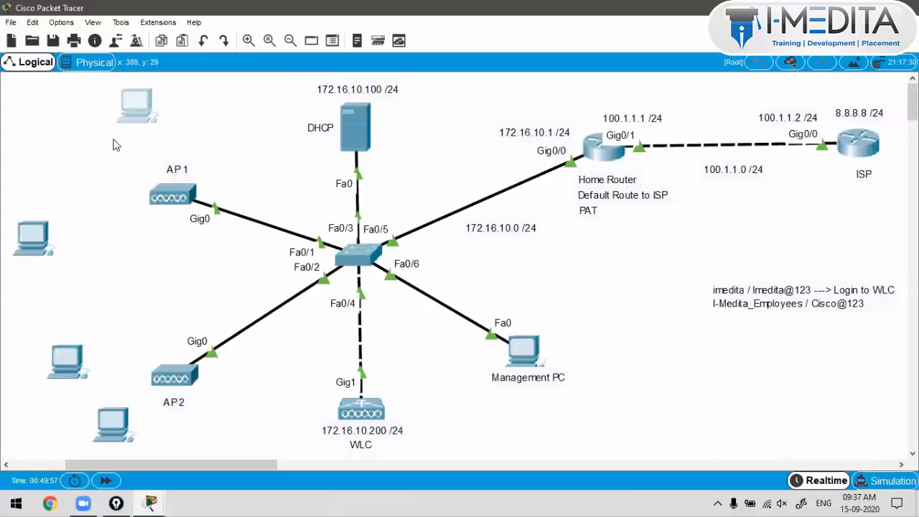
drag(36, 234, 80, 161)
drag(74, 364, 79, 346)
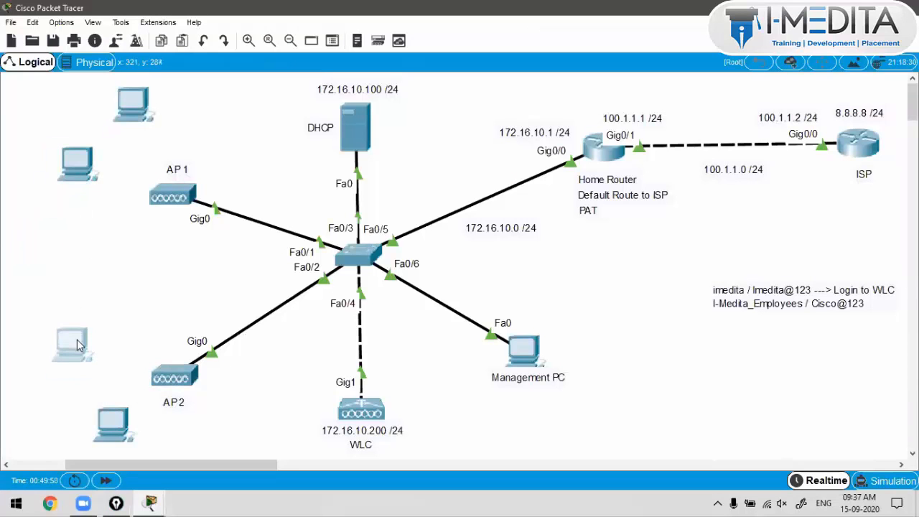
drag(115, 435, 118, 440)
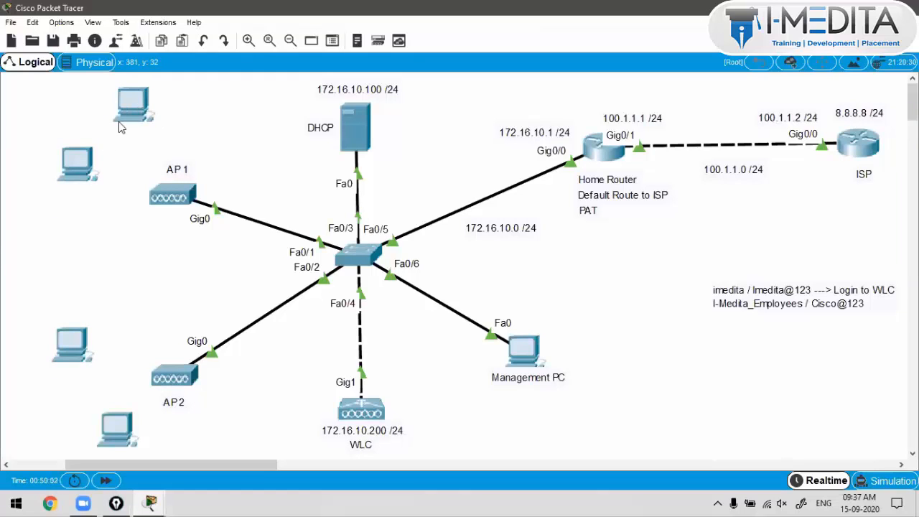
drag(79, 165, 70, 166)
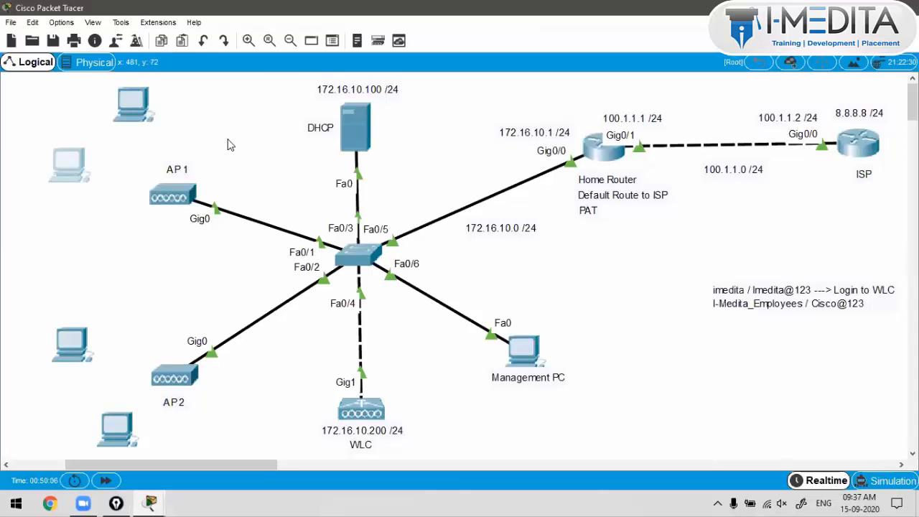
drag(199, 90, 346, 302)
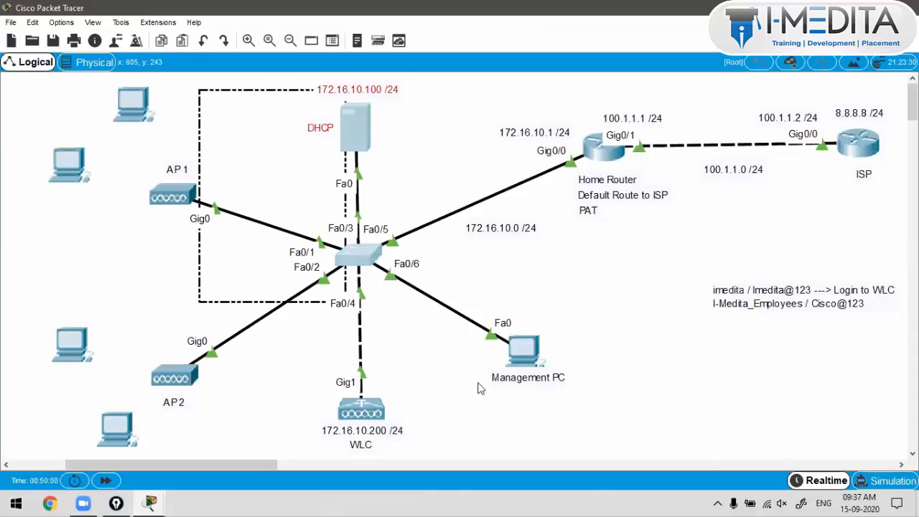
drag(481, 388, 577, 421)
click(598, 215)
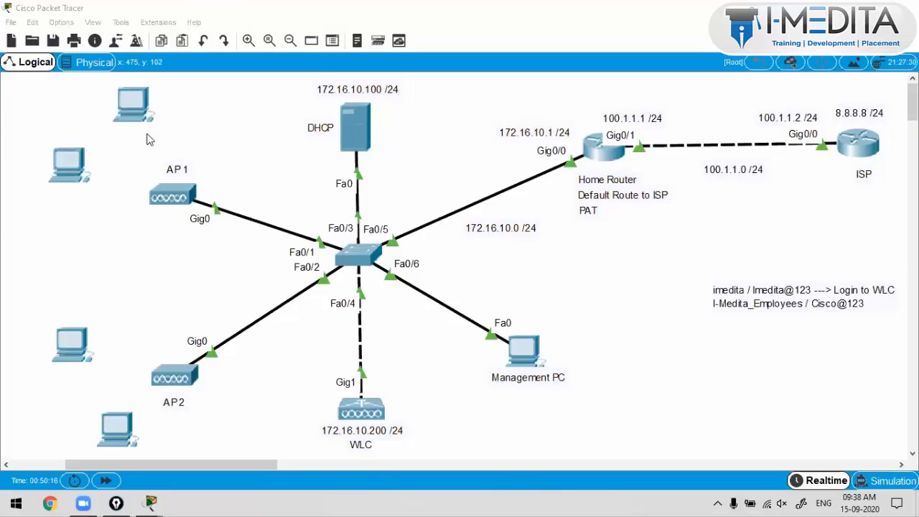
Step: Delete the two left-side PCs from the topology
click(138, 104)
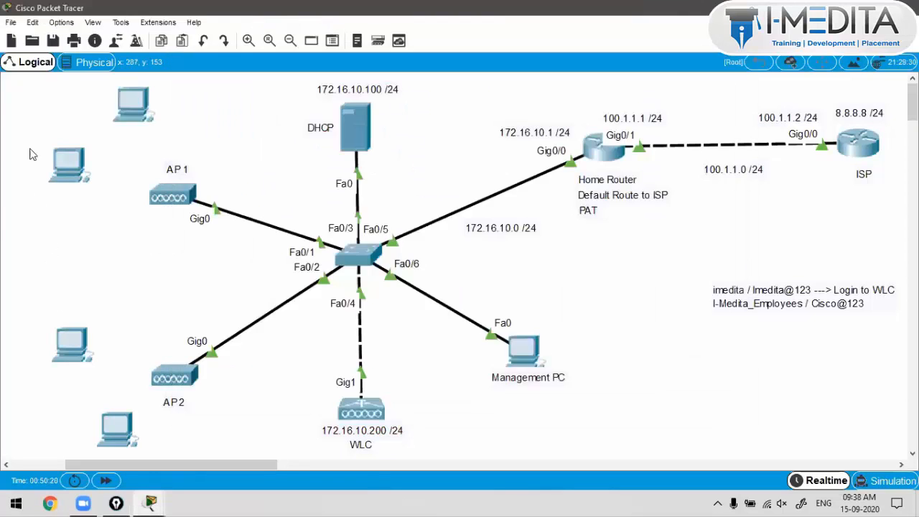
drag(29, 144, 85, 356)
key(Delete)
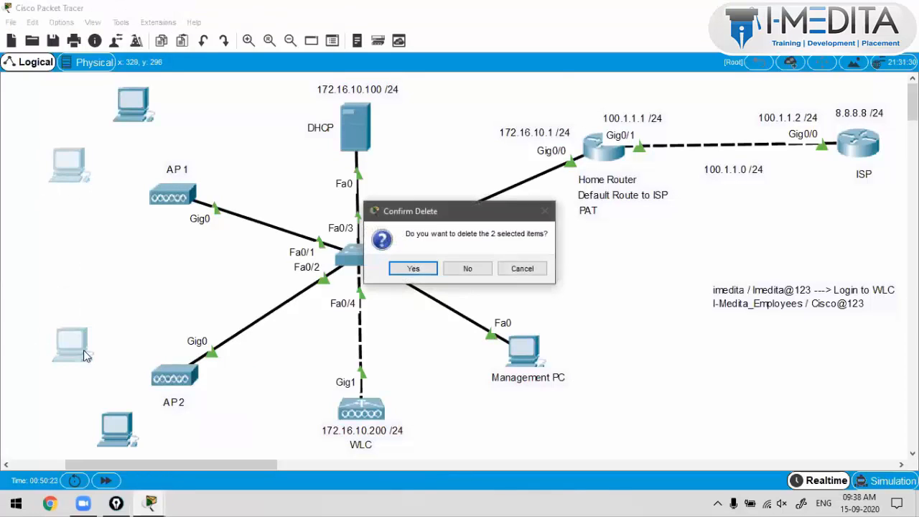
key(Return)
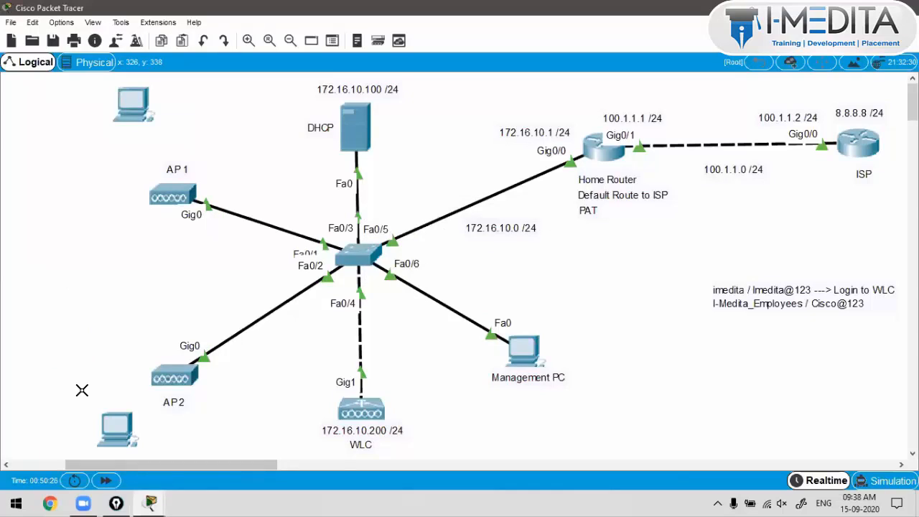
Step: Place two Laptop-PT devices from End Devices, one beside AP1 and one near AP2
key(ctrl+alt+o)
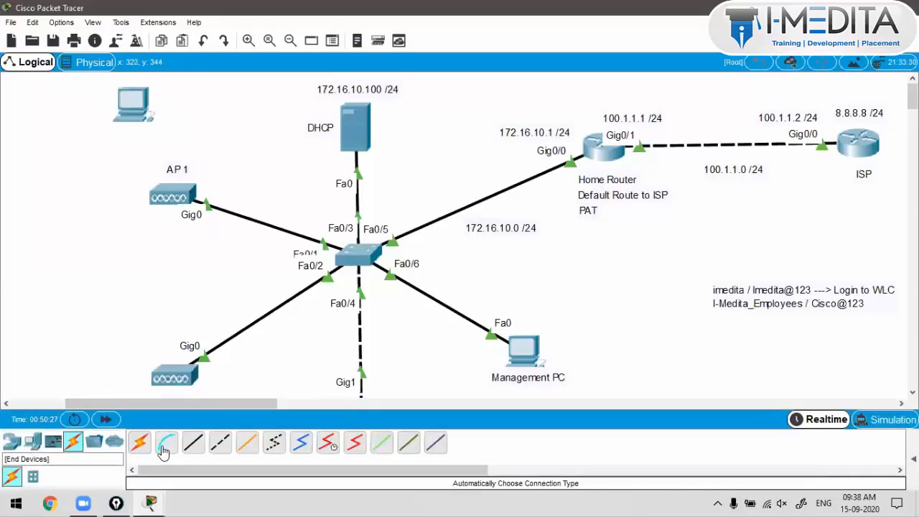
click(32, 442)
click(166, 443)
click(64, 201)
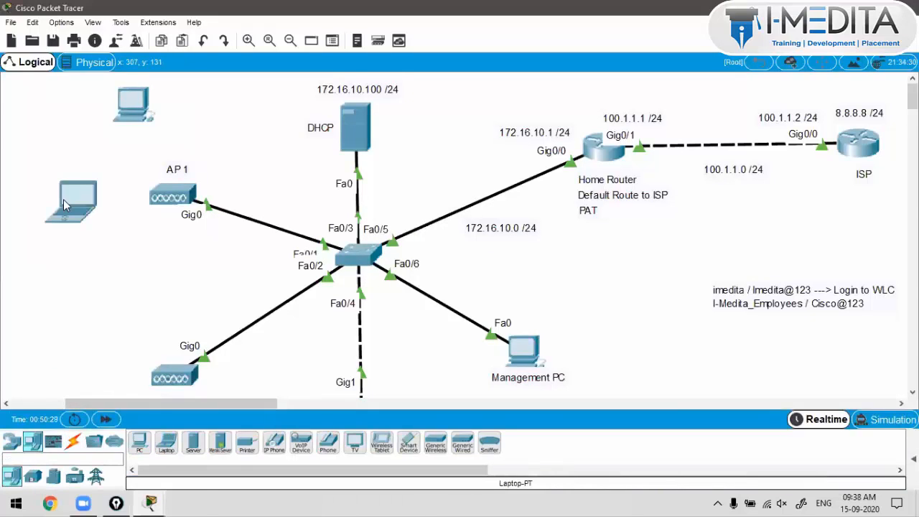
click(64, 348)
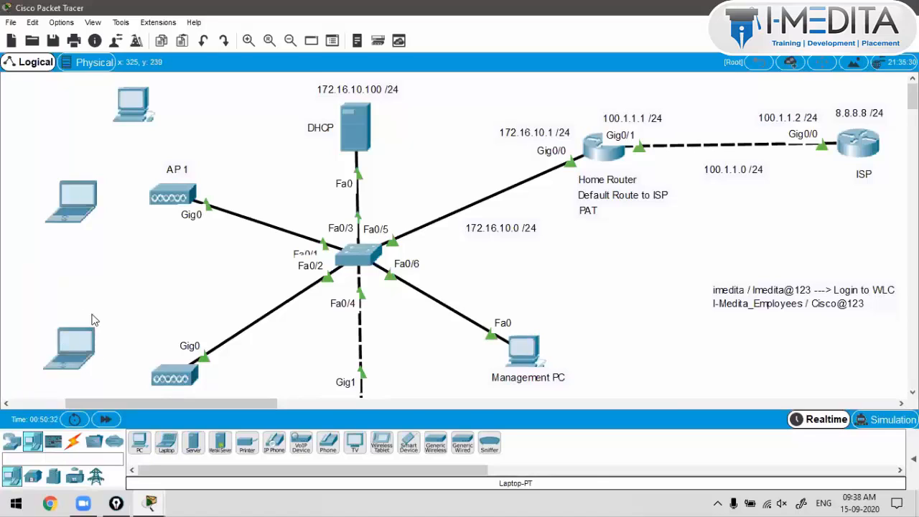
key(ctrl+alt+o)
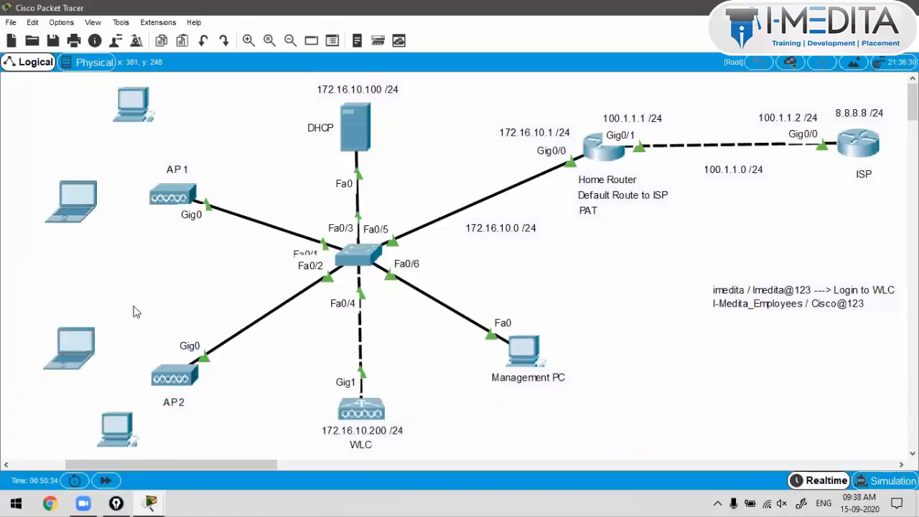
Step: Pull the WMP300N wireless module out of PC1's slot in its hardware view
click(132, 117)
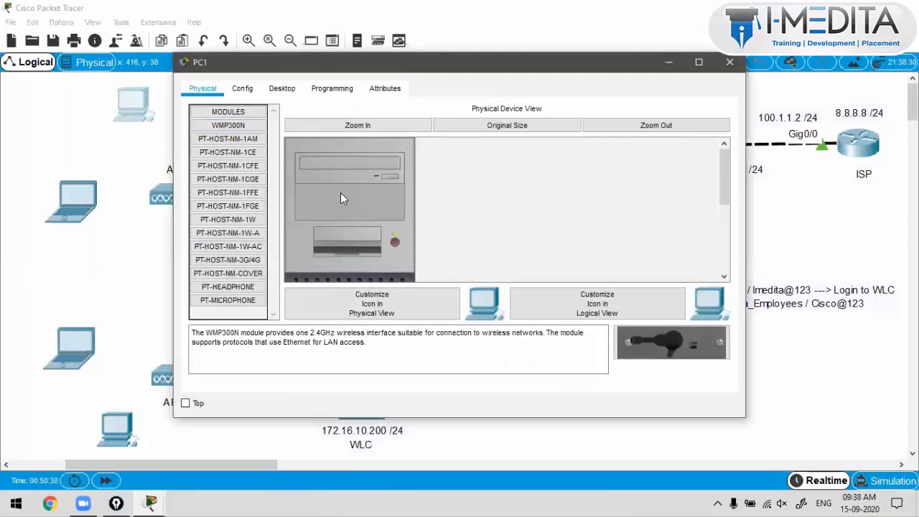
scroll(341, 192, down, 5)
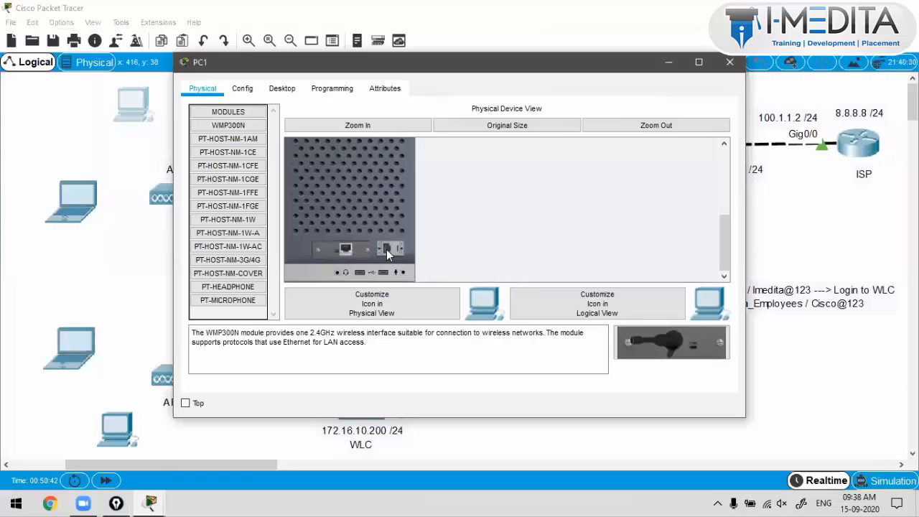
scroll(386, 249, up, 5)
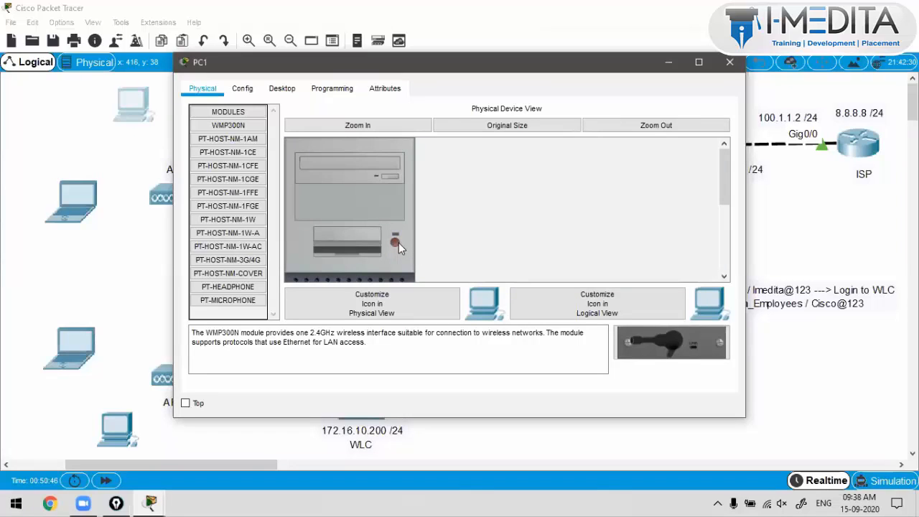
scroll(399, 243, down, 5)
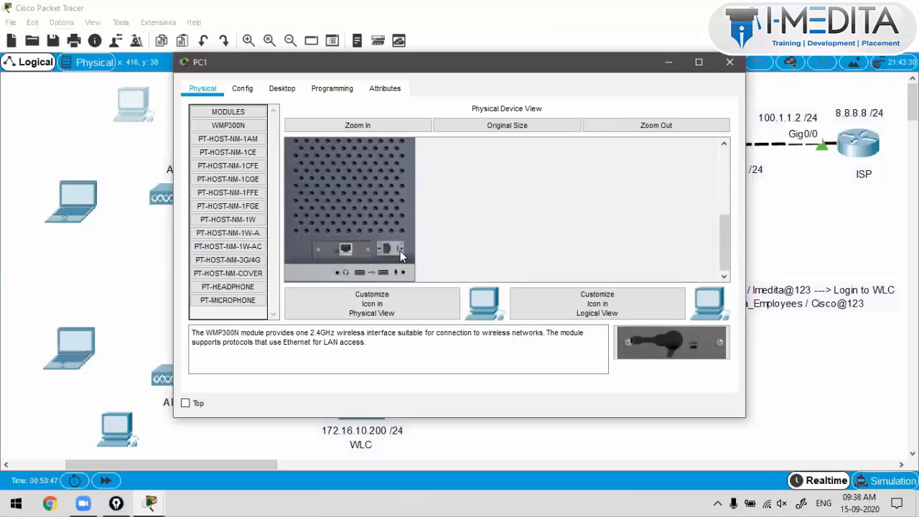
drag(400, 250, 344, 251)
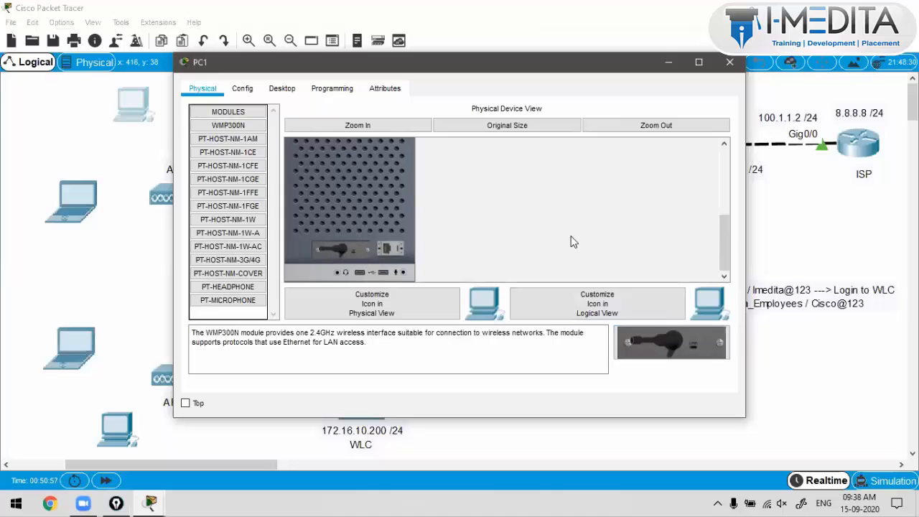
Step: Reinstall Laptop0's WPC300N wireless module and power Laptop0 back on
click(67, 202)
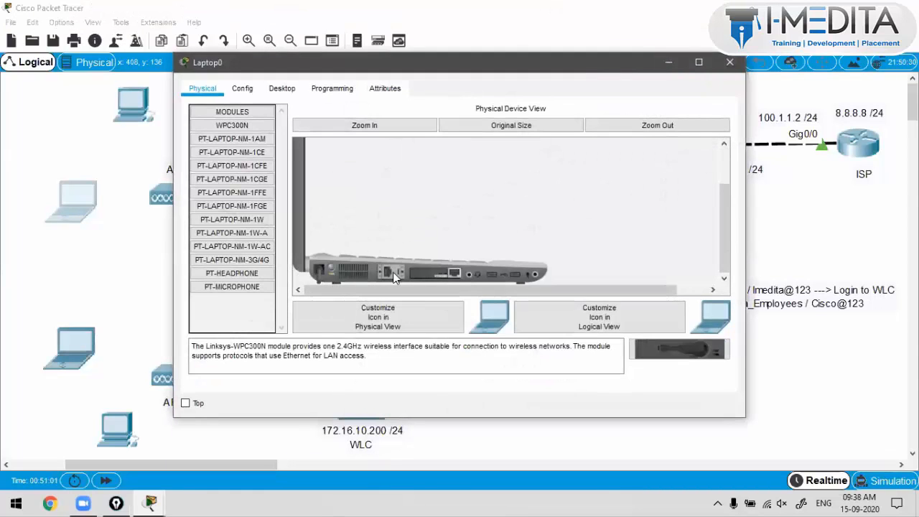
drag(423, 276, 259, 260)
drag(659, 357, 424, 278)
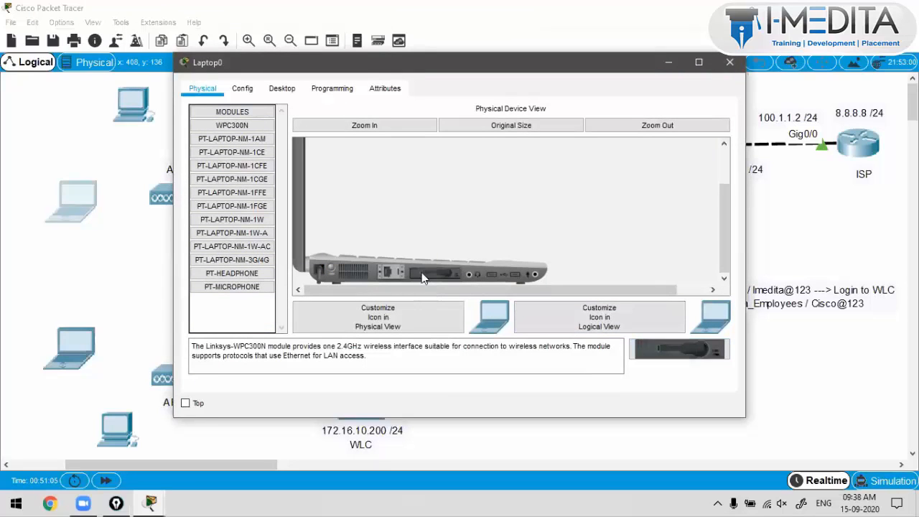
click(329, 276)
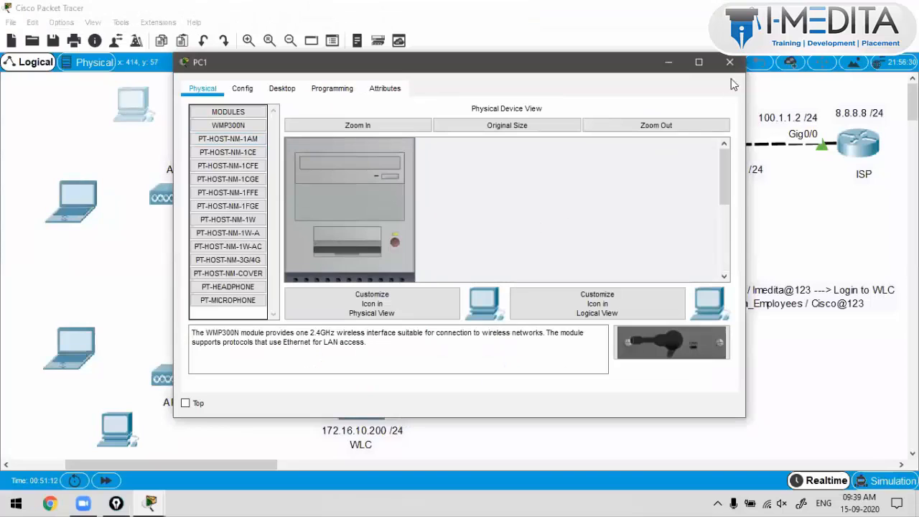
Step: Fit the WPC300N module into Laptop1's slot and close the device windows
click(76, 343)
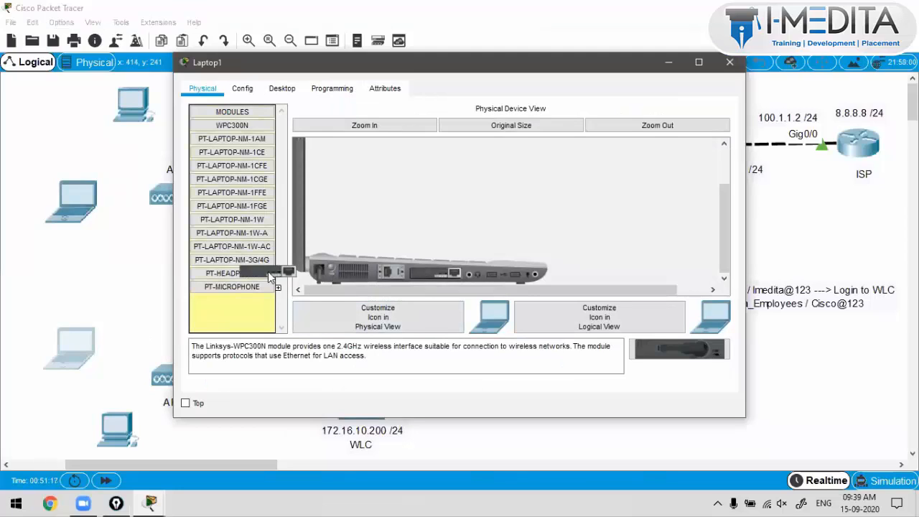
drag(655, 347, 439, 272)
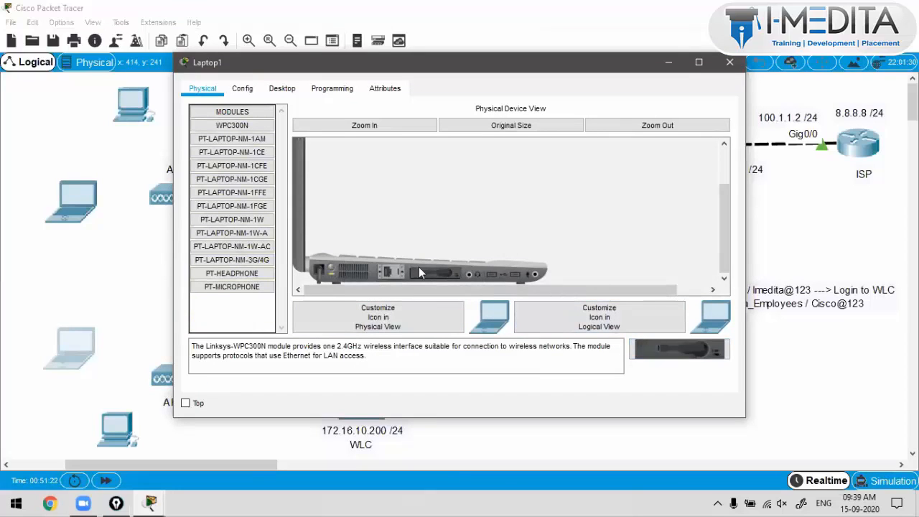
click(730, 62)
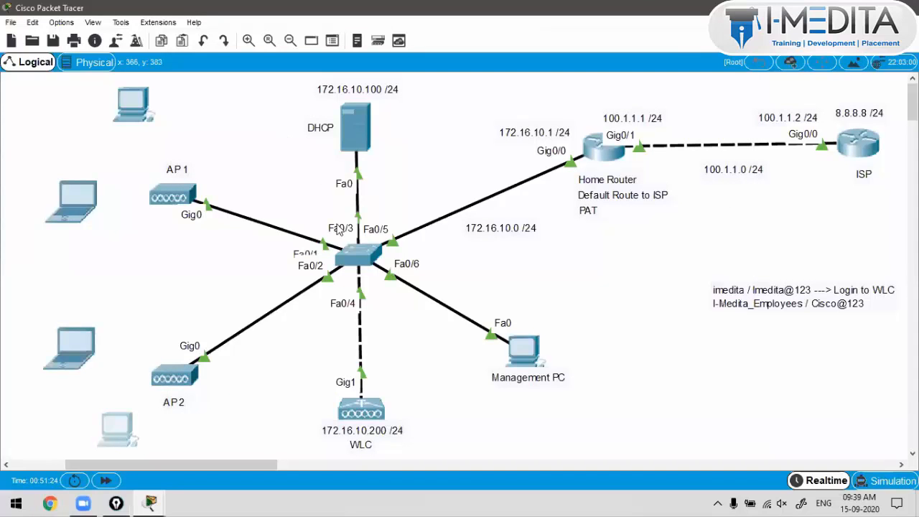
Step: Close PC4's window, nudge AP1 and AP2 up and right, then open PC1
scroll(400, 244, down, 3)
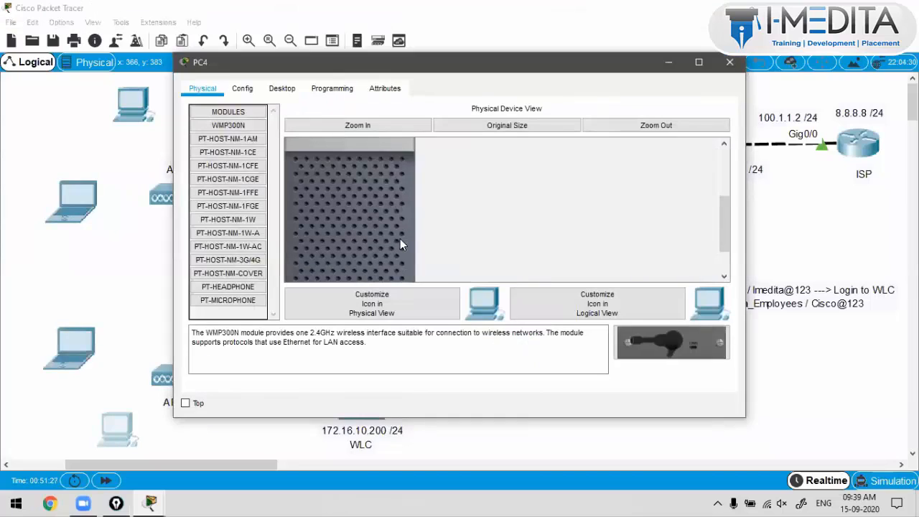
scroll(391, 265, down, 3)
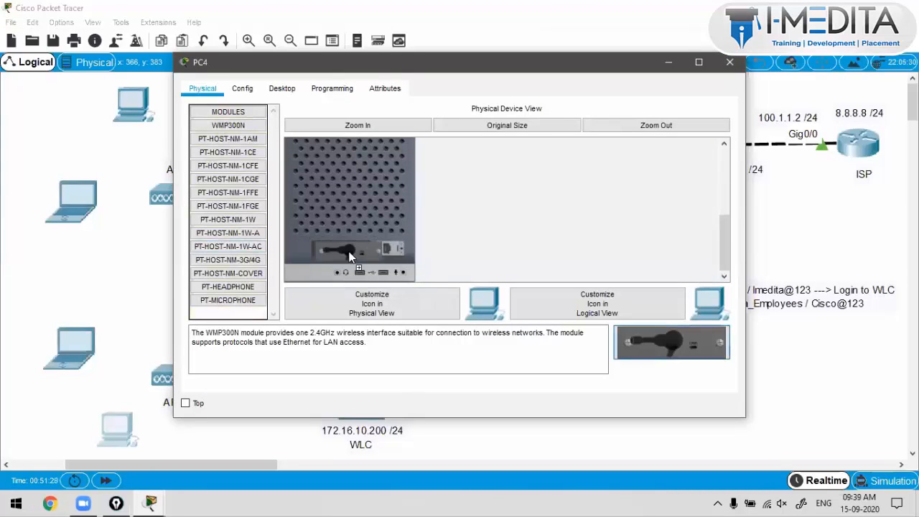
scroll(442, 237, up, 3)
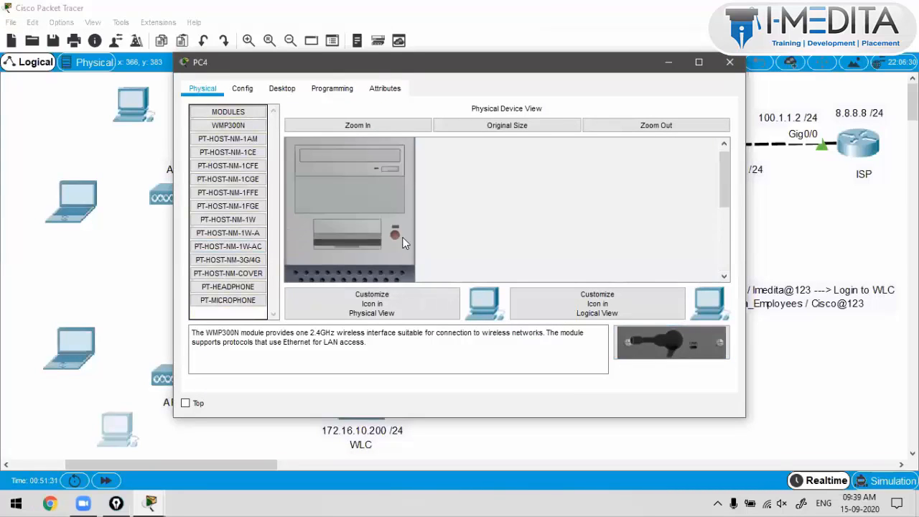
click(730, 62)
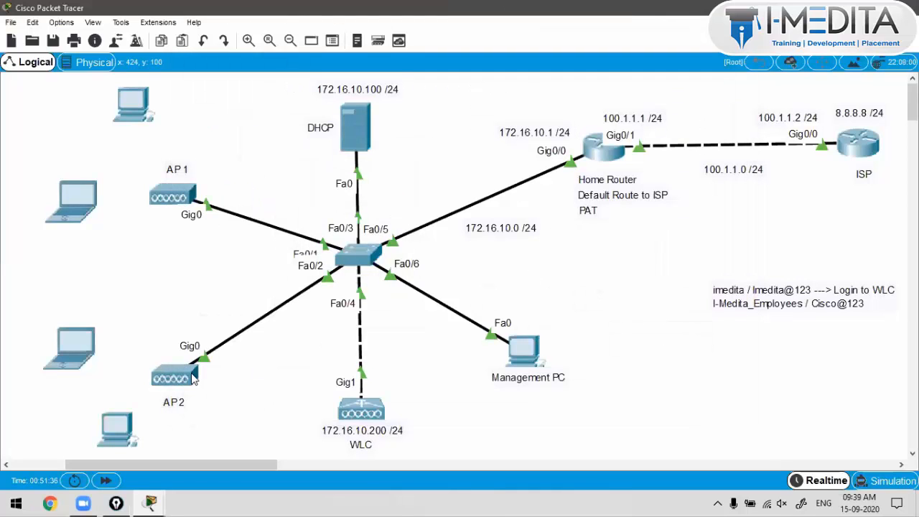
drag(191, 373, 217, 362)
click(157, 271)
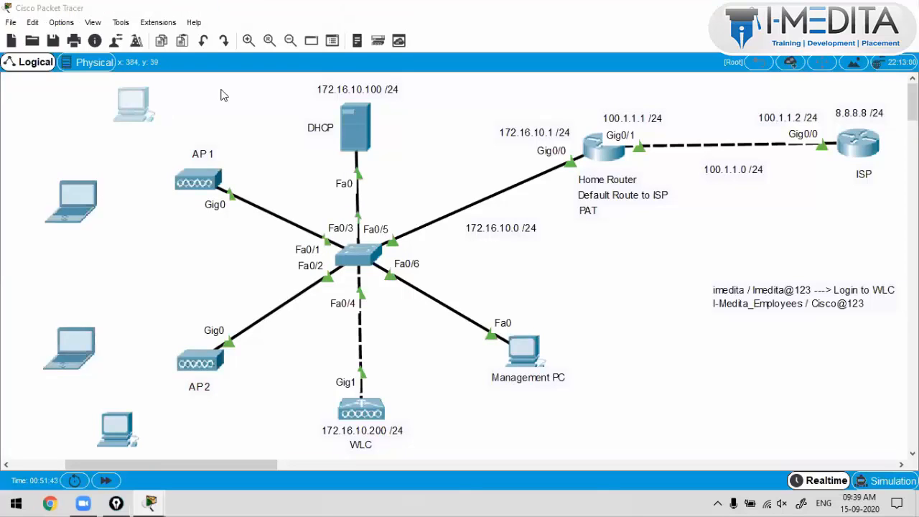
click(133, 104)
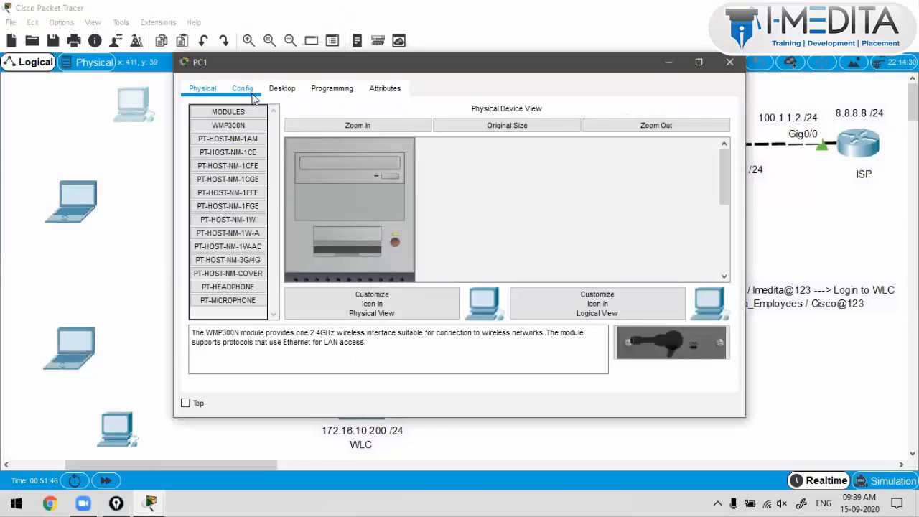
Step: Show PC1's Wireless0 settings and select the existing SSID 'Default'
click(248, 92)
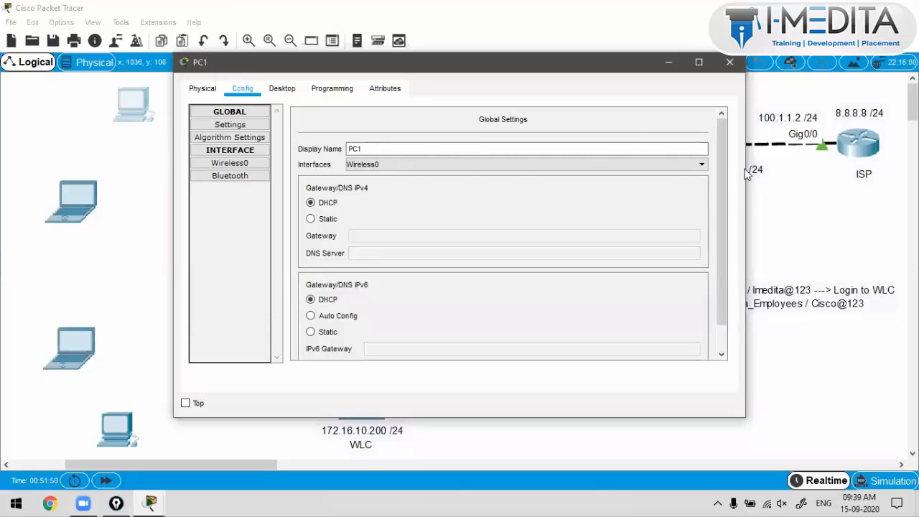
drag(745, 171, 888, 170)
click(237, 164)
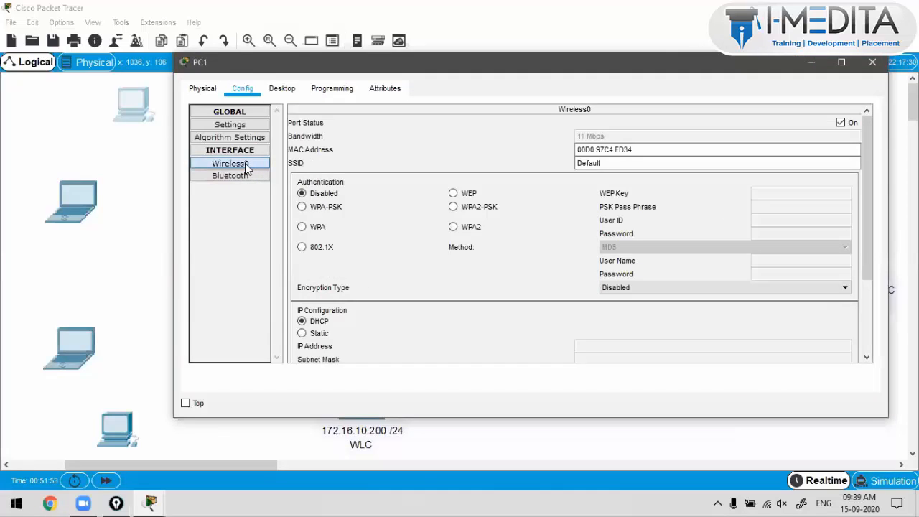
click(607, 164)
drag(607, 164, 567, 164)
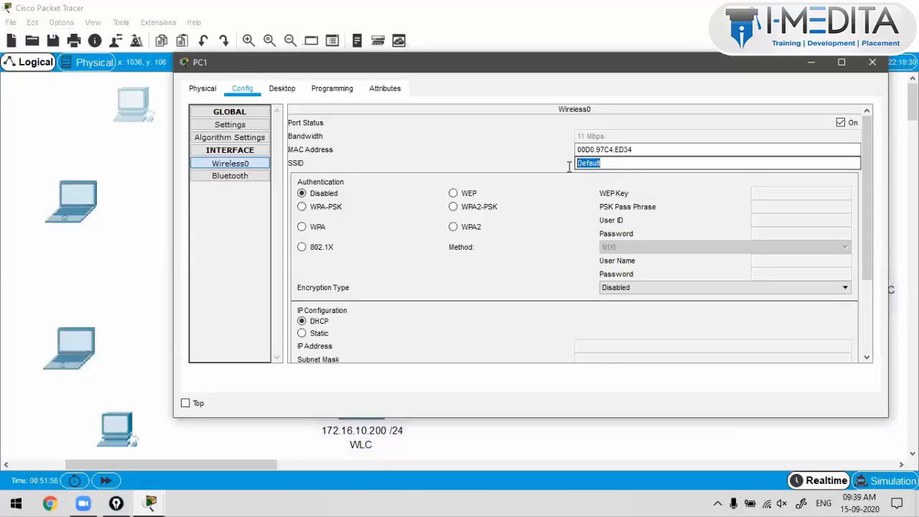
drag(609, 164, 561, 167)
Step: Copy I-Medita_Employees from the canvas note and paste it as PC1's SSID
click(158, 277)
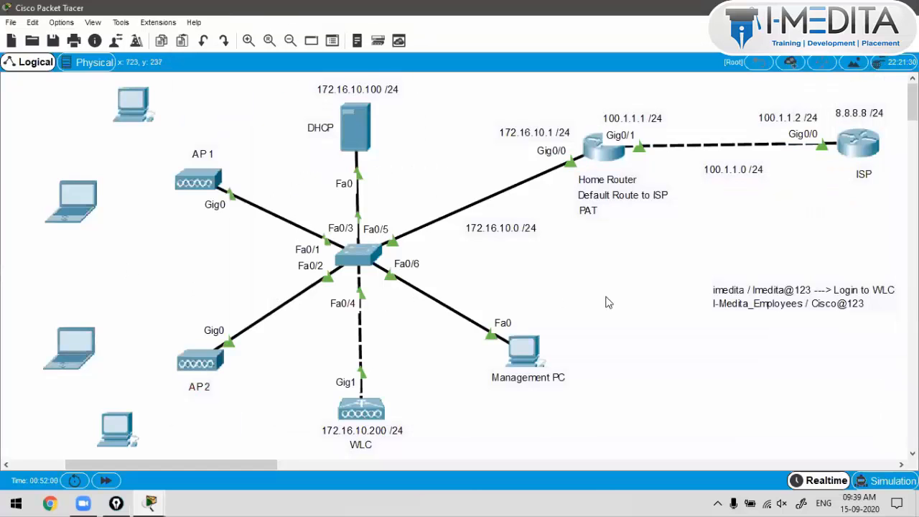
click(742, 297)
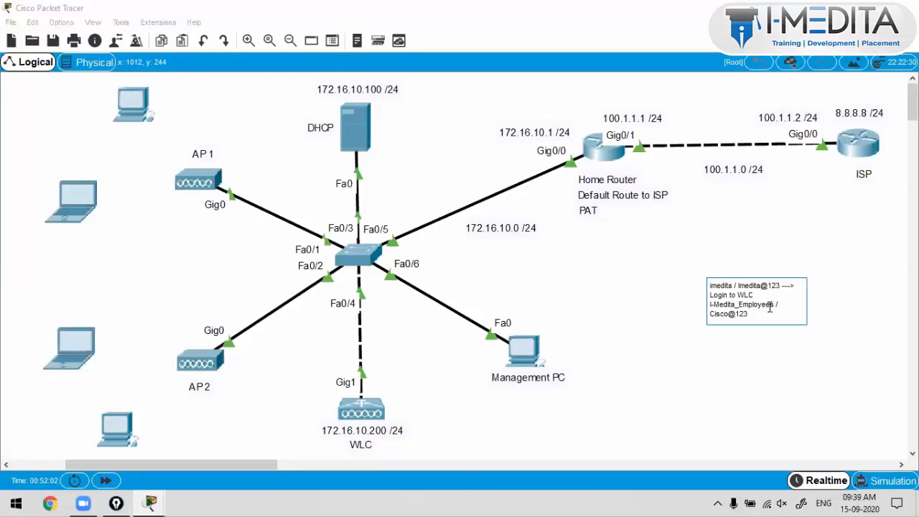
drag(774, 306, 702, 309)
key(ctrl+c)
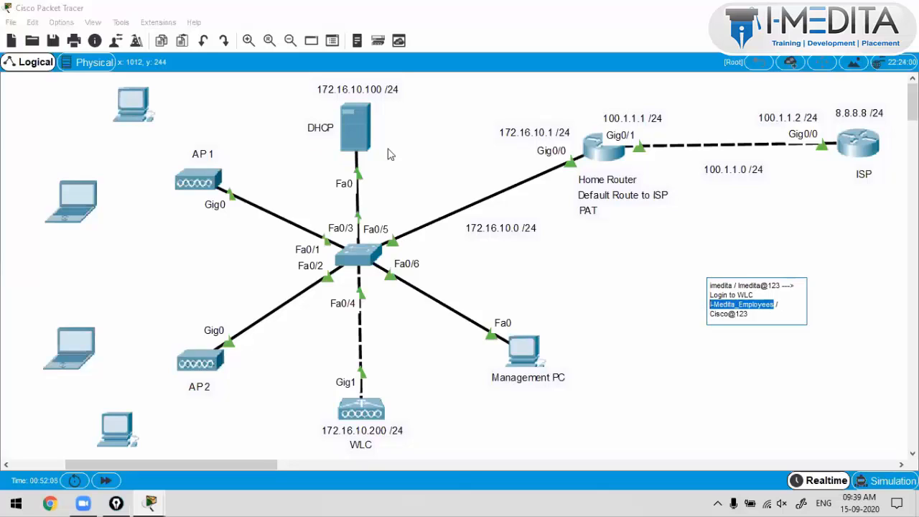
key(alt+Tab)
key(ctrl+v)
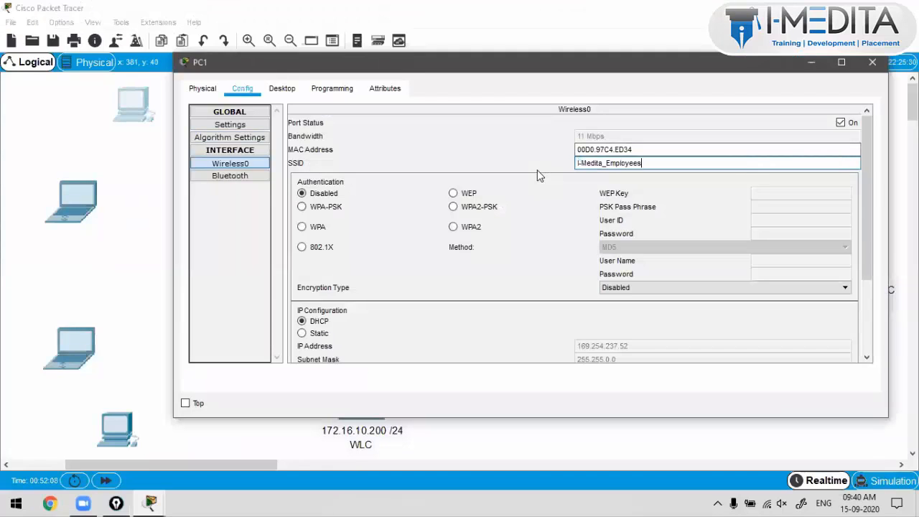
click(767, 503)
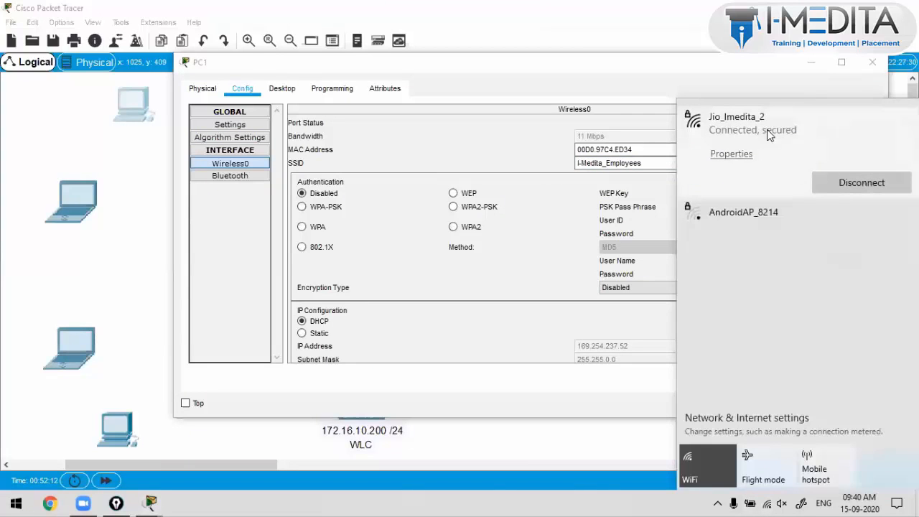
click(657, 163)
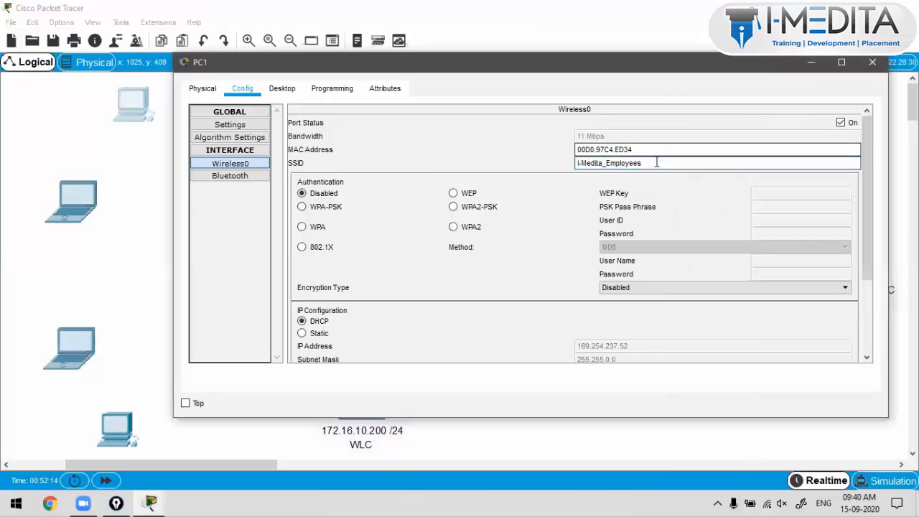
drag(657, 162, 493, 207)
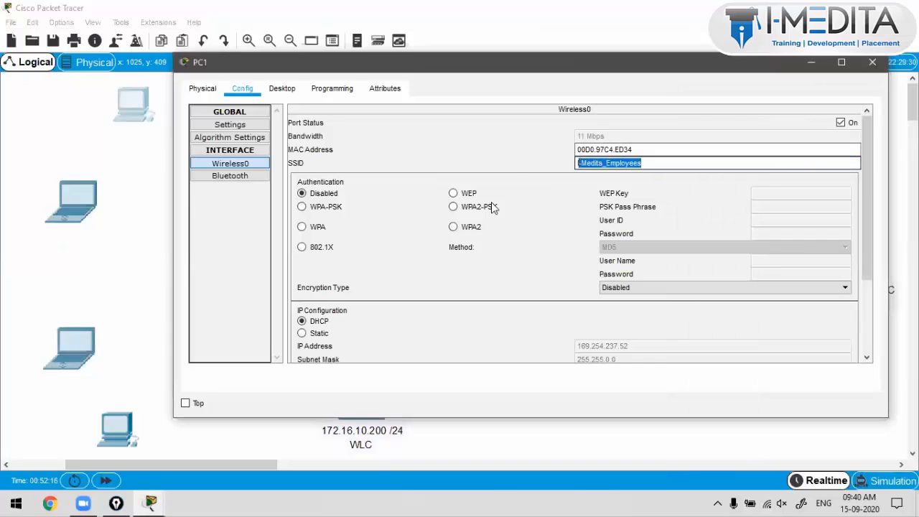
click(514, 181)
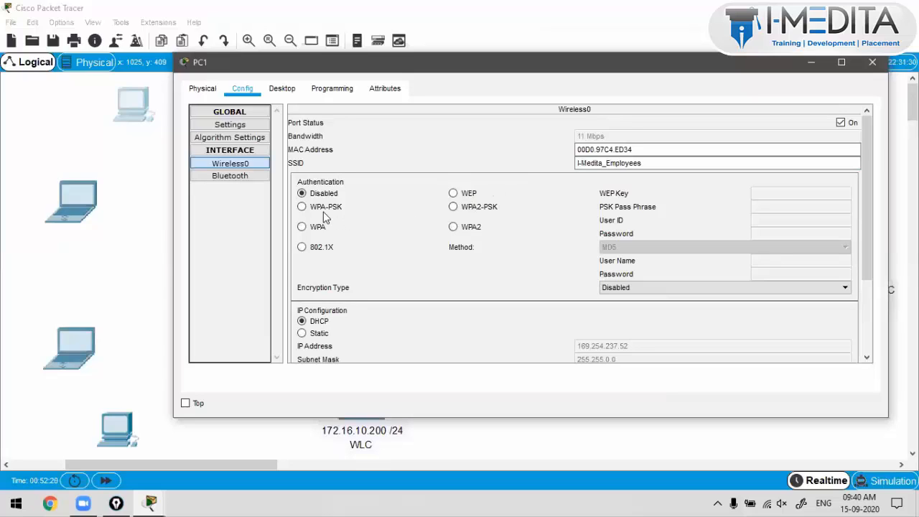
Step: Switch PC1's Wireless0 to WPA2-PSK with AES and enter the network pass phrase
click(463, 209)
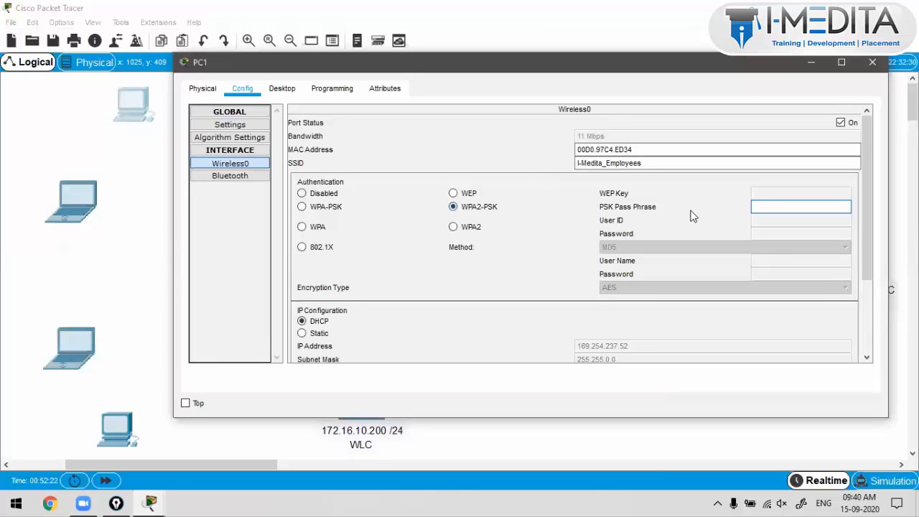
click(454, 227)
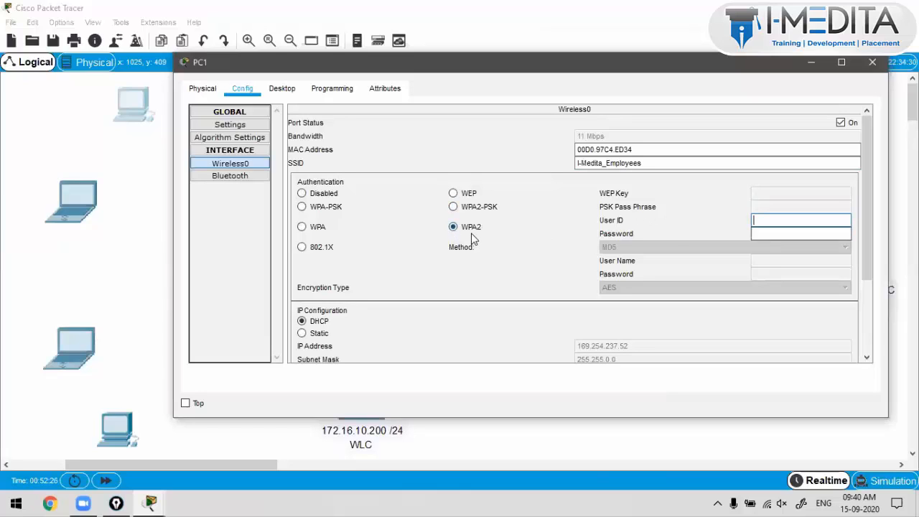
click(454, 207)
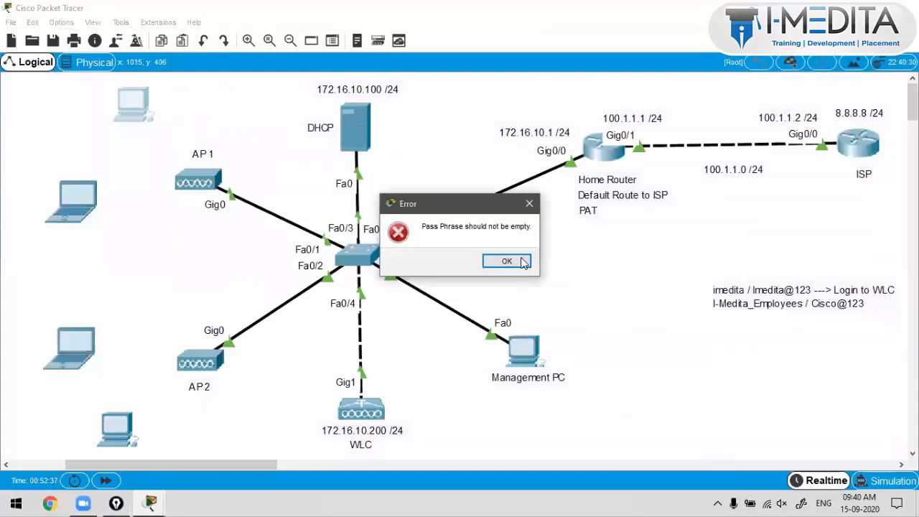
click(523, 261)
click(123, 117)
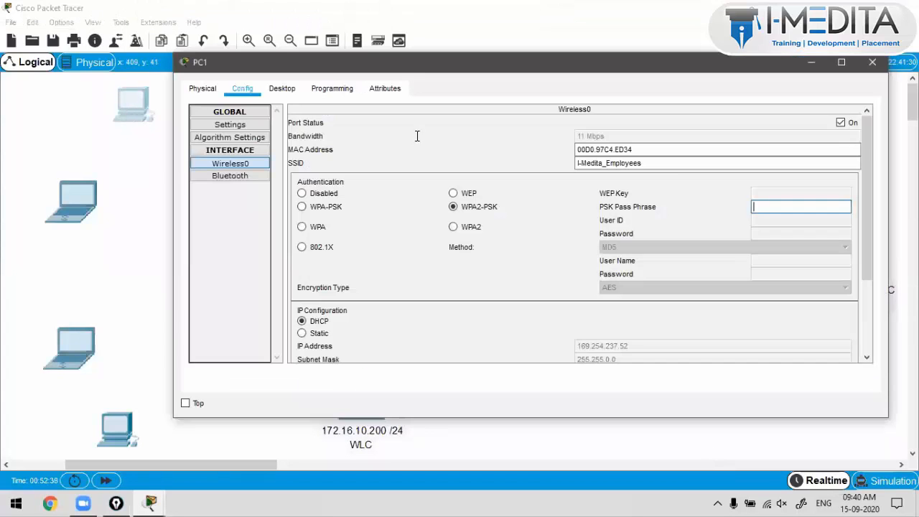
click(774, 207)
text(Cisc)
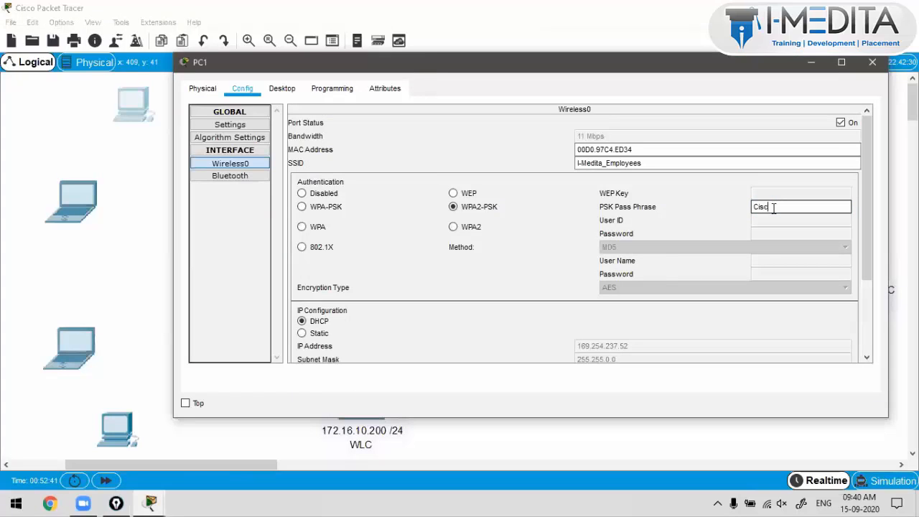
text(o@123)
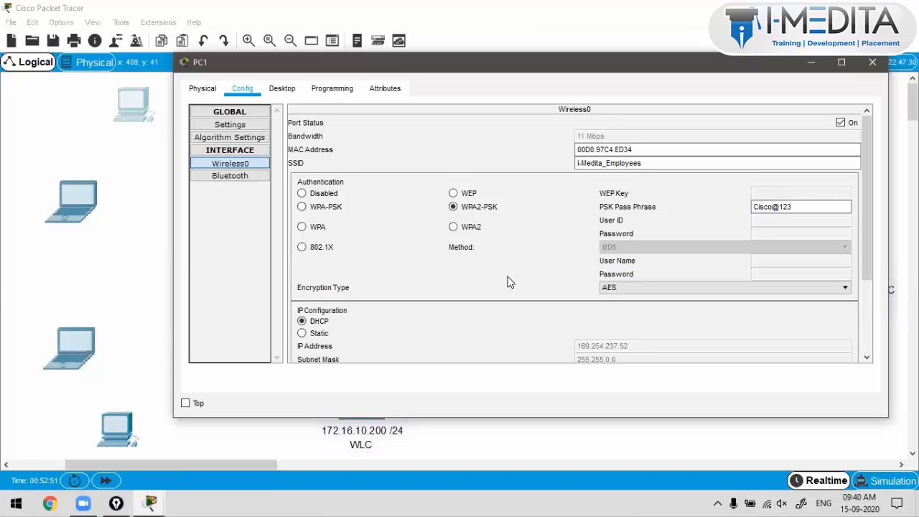
Step: Toggle PC1's Wireless0 from Static back to DHCP to request a new address
click(318, 334)
click(311, 324)
scroll(615, 261, down, 3)
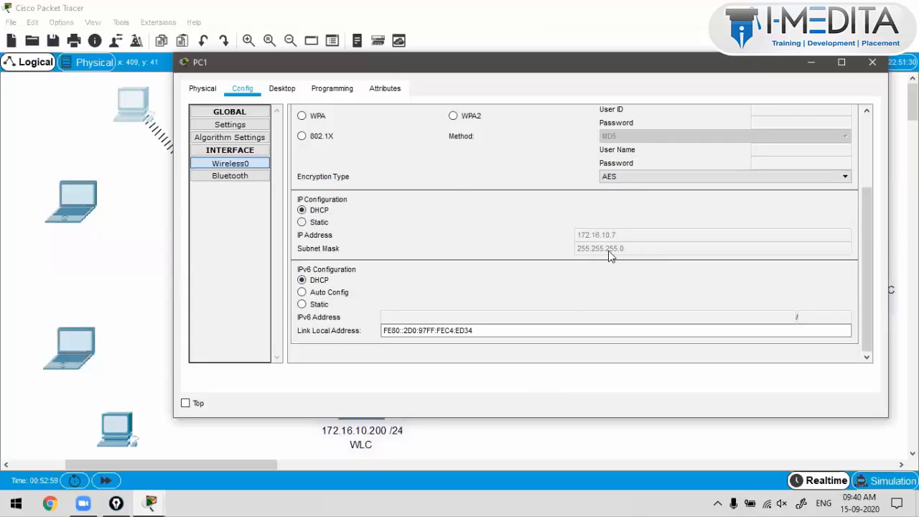
scroll(608, 257, up, 2)
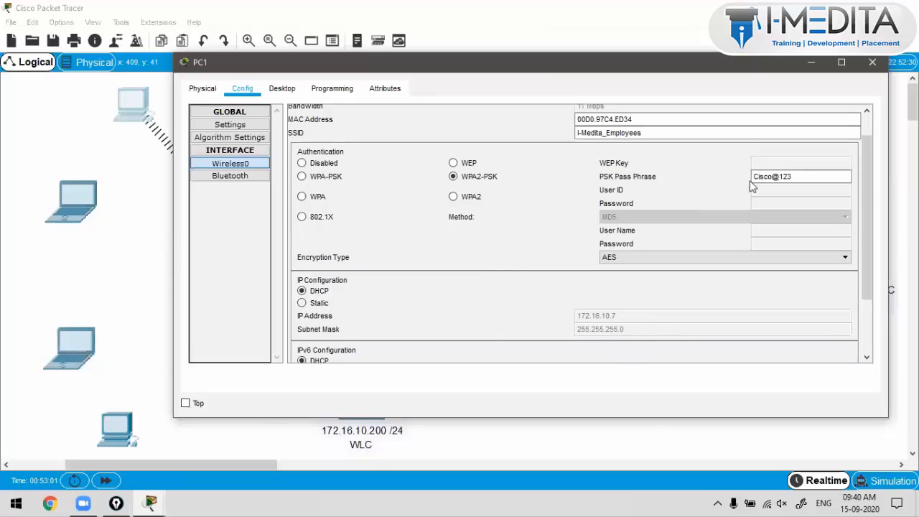
drag(726, 136, 515, 137)
key(ctrl+c)
drag(802, 176, 668, 182)
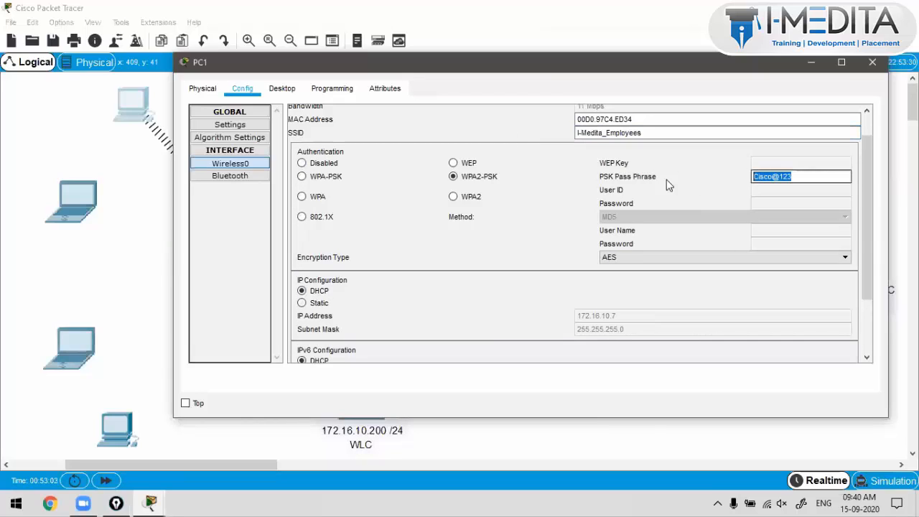
click(253, 145)
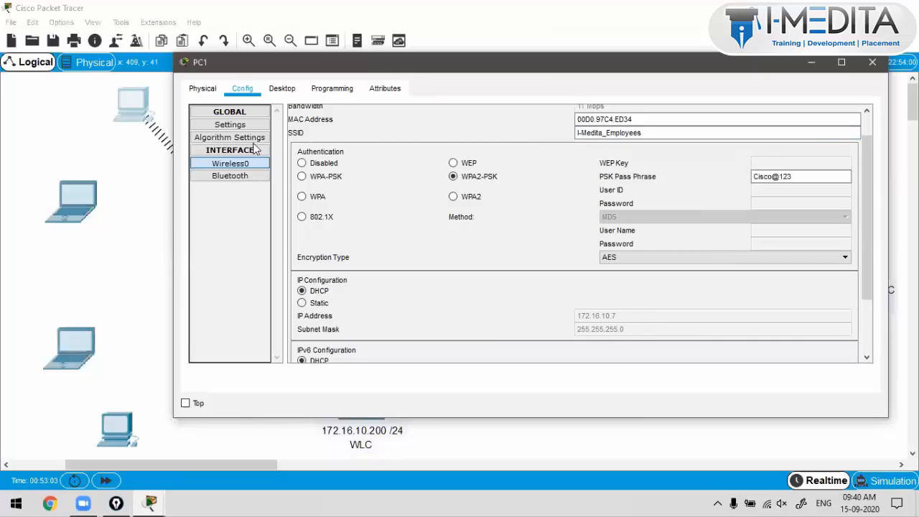
Step: Confirm in IP Configuration that PC1 received 172.16.10.7
click(282, 89)
click(255, 146)
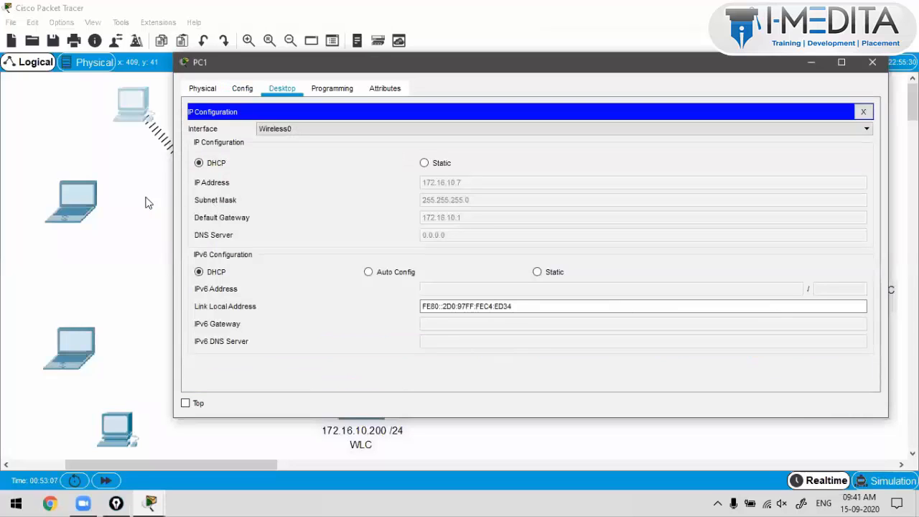
click(170, 160)
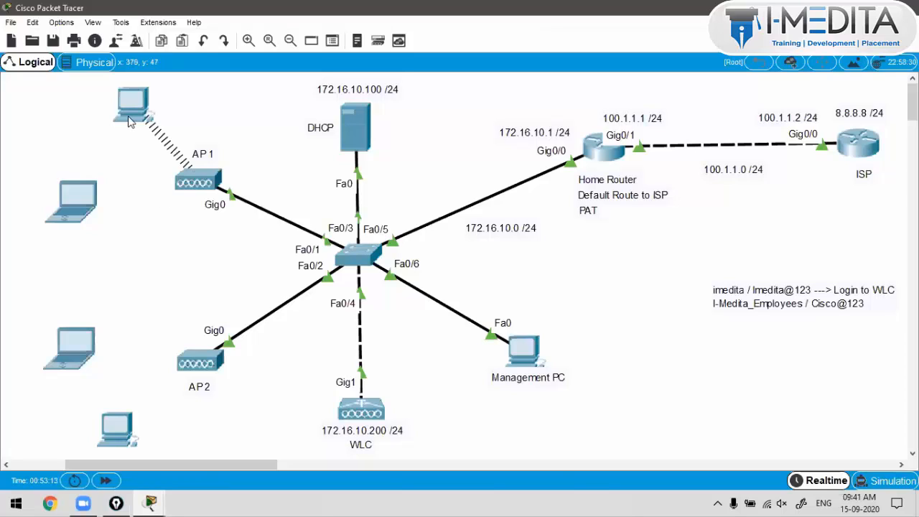
Step: Replace Laptop0's Wireless0 SSID with I-Medita_Employees
drag(131, 122, 123, 119)
drag(75, 204, 82, 207)
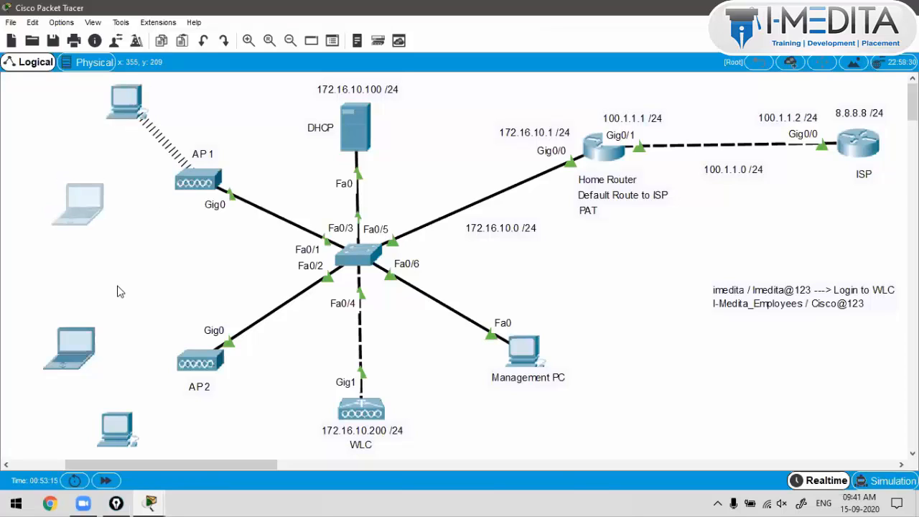
drag(122, 420, 130, 423)
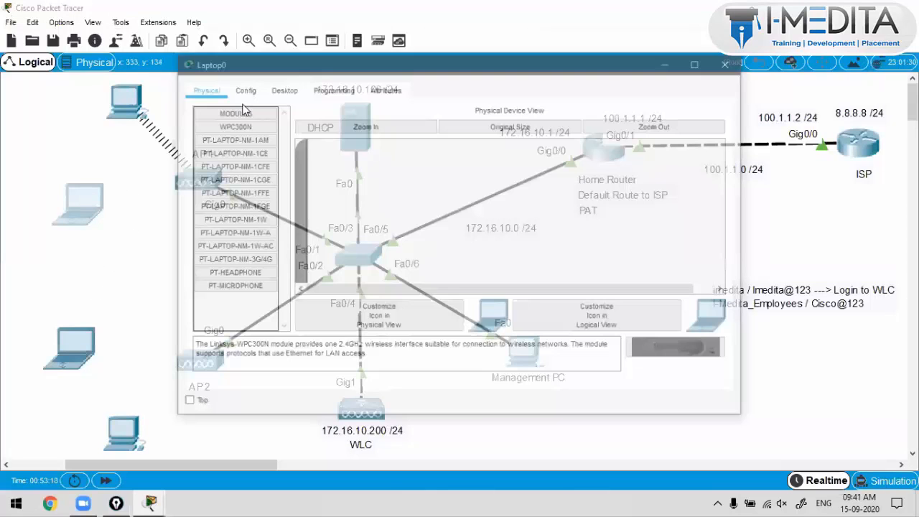
click(242, 88)
click(230, 163)
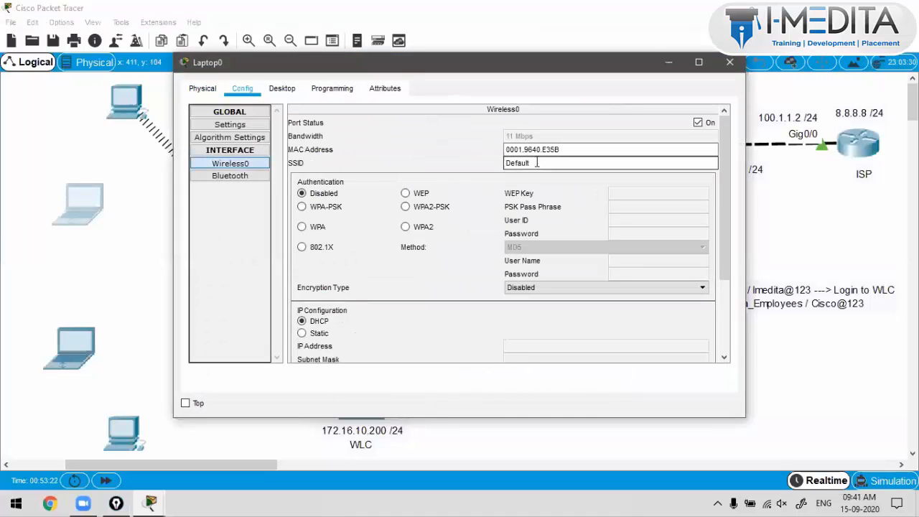
drag(533, 163, 474, 166)
key(ctrl+v)
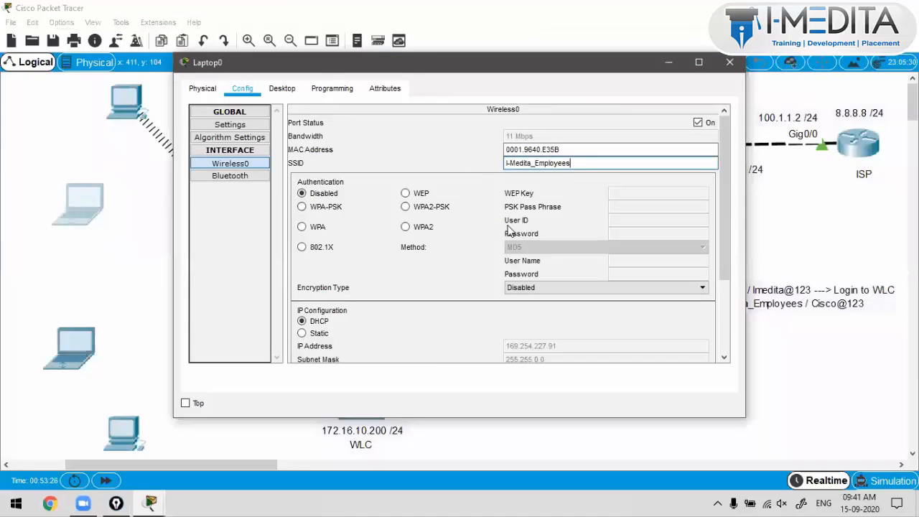
Step: Choose WPA2-PSK and enter the pass phrase on Laptop0, getting 172.16.10.9
click(406, 207)
click(610, 208)
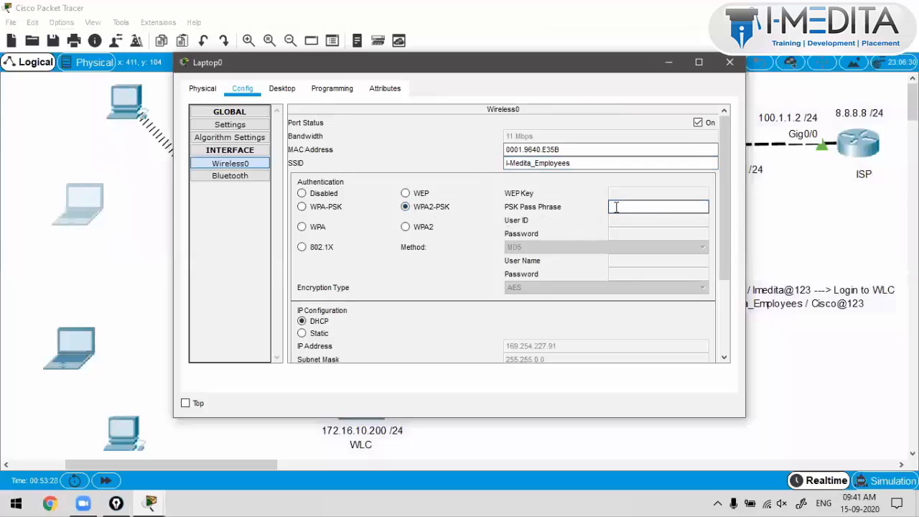
text(Cisco@123)
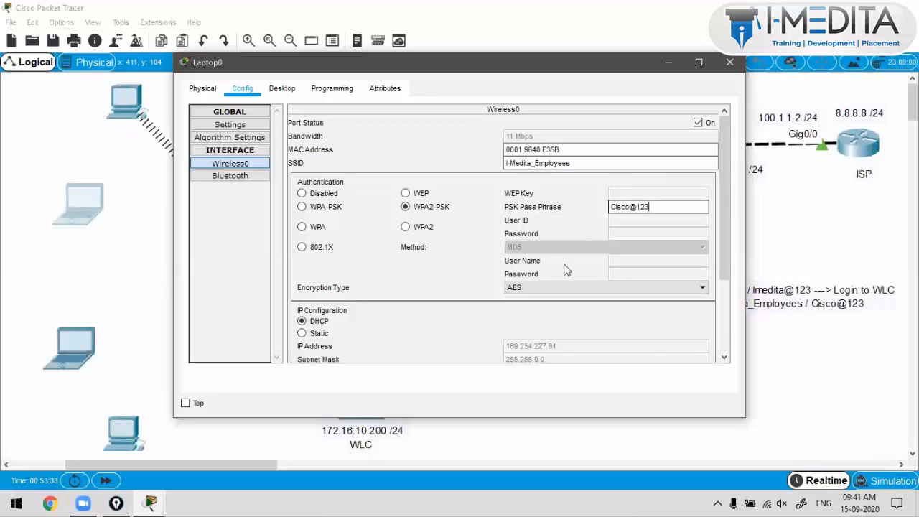
scroll(554, 271, down, 3)
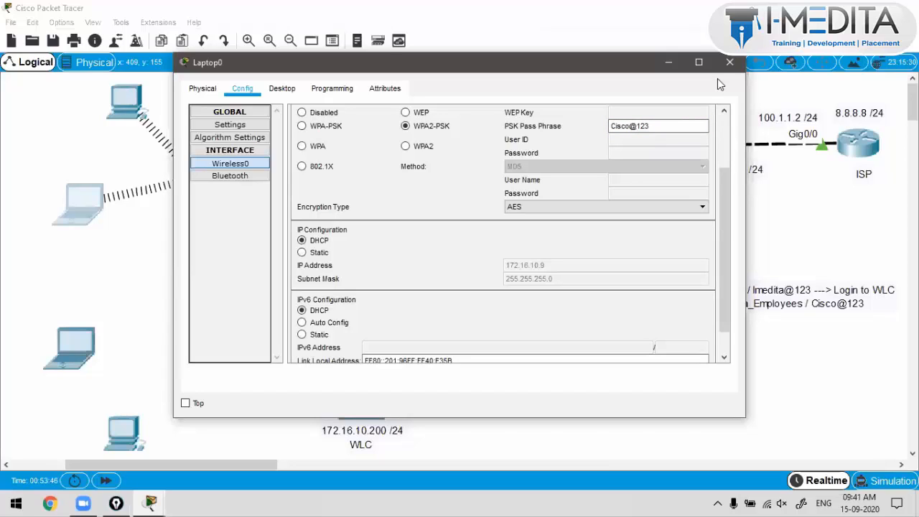
click(730, 63)
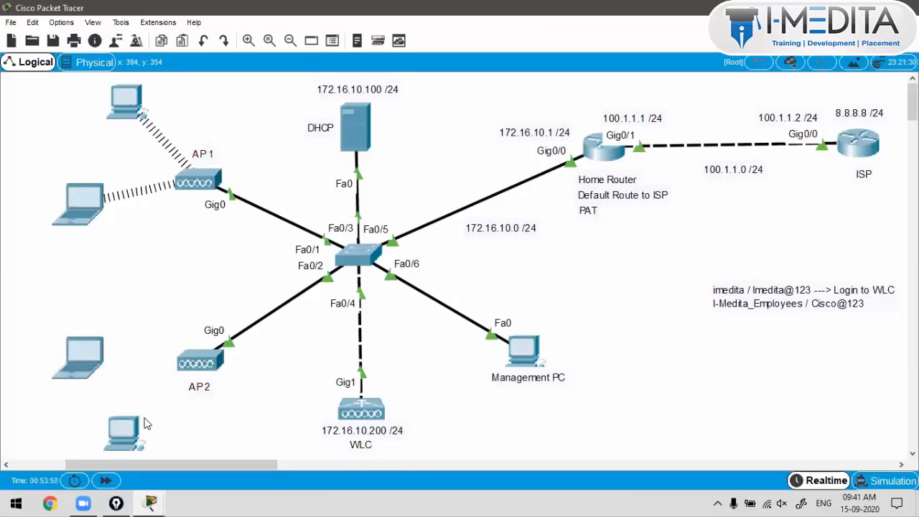
Step: Give Laptop1 SSID I-Medita_Employees with WPA2-PSK and its pass phrase, obtaining 172.16.10.11
drag(97, 356, 89, 359)
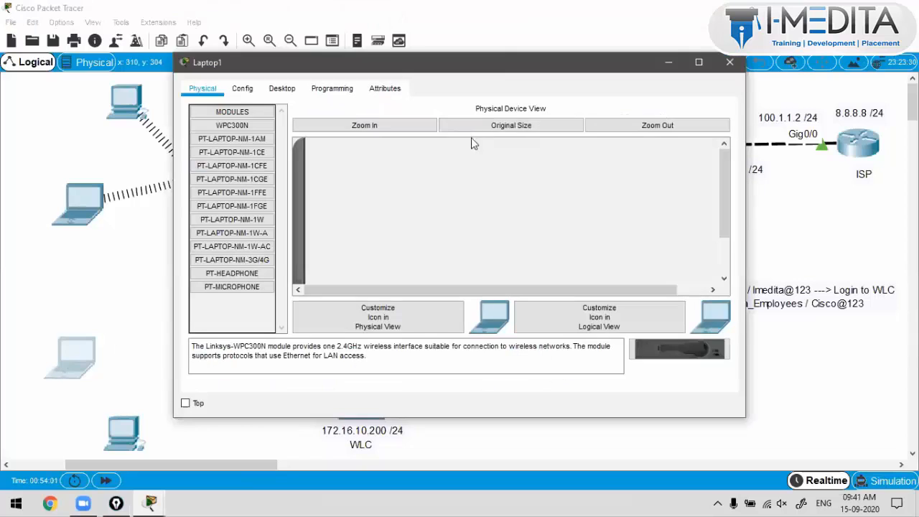
drag(423, 65, 659, 45)
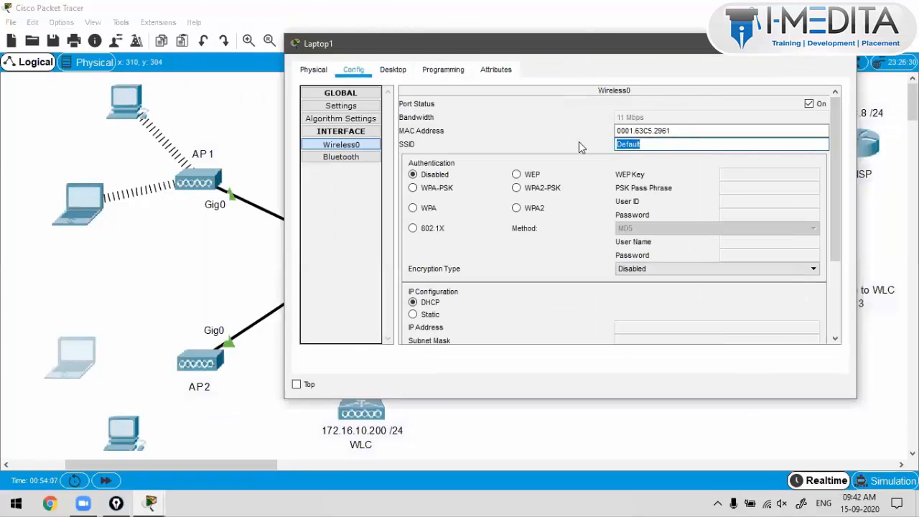
key(ctrl+v)
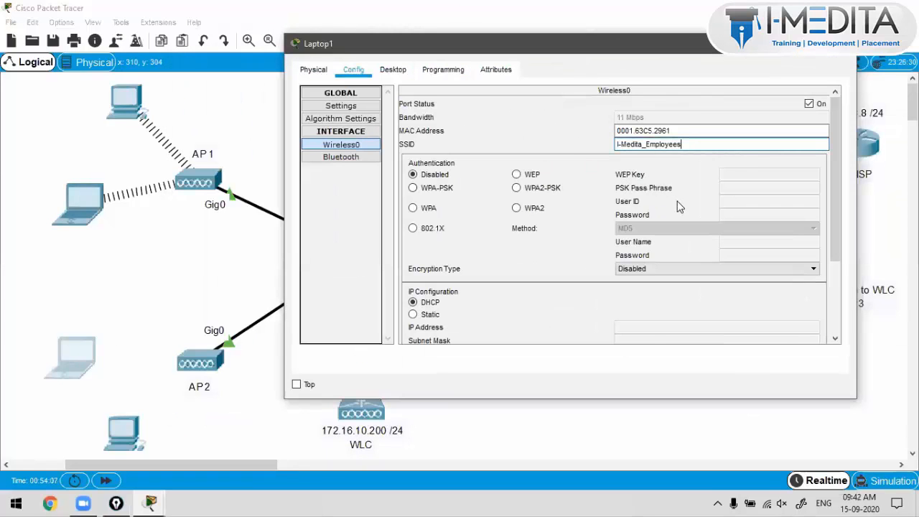
click(517, 188)
click(729, 185)
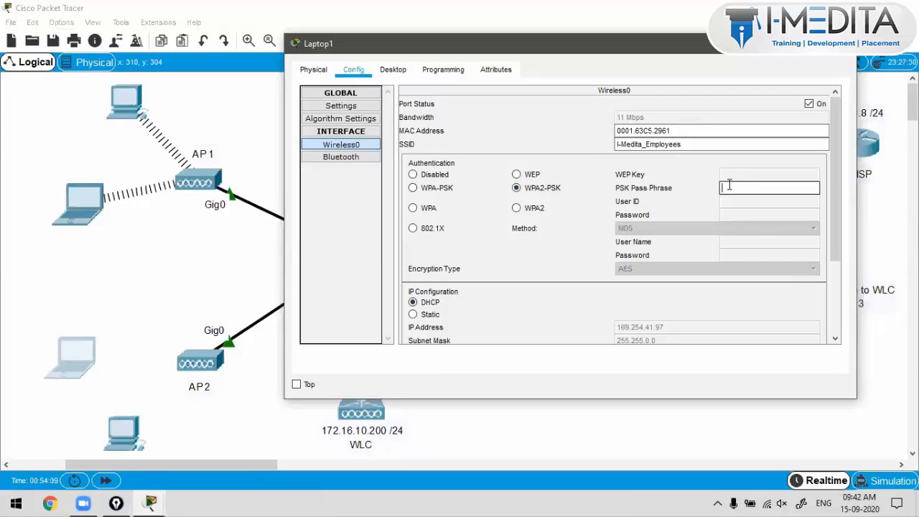
text(cisco@123)
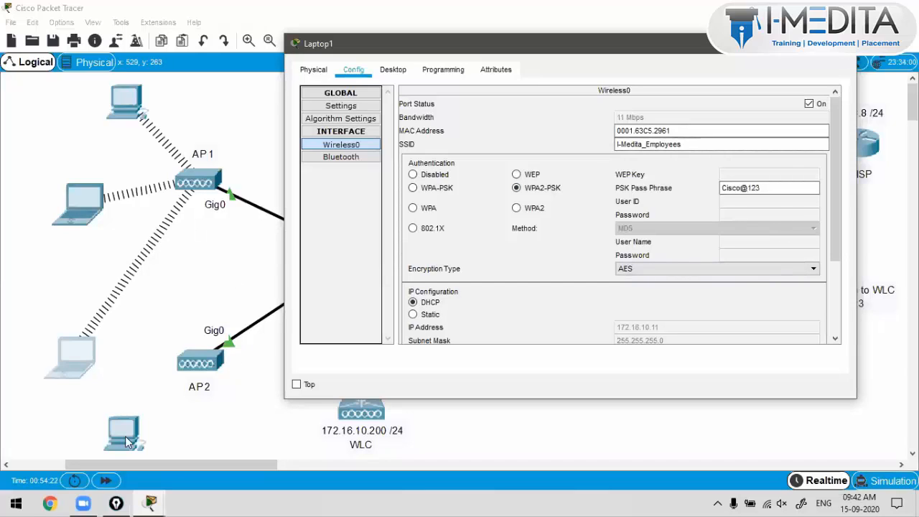
click(841, 43)
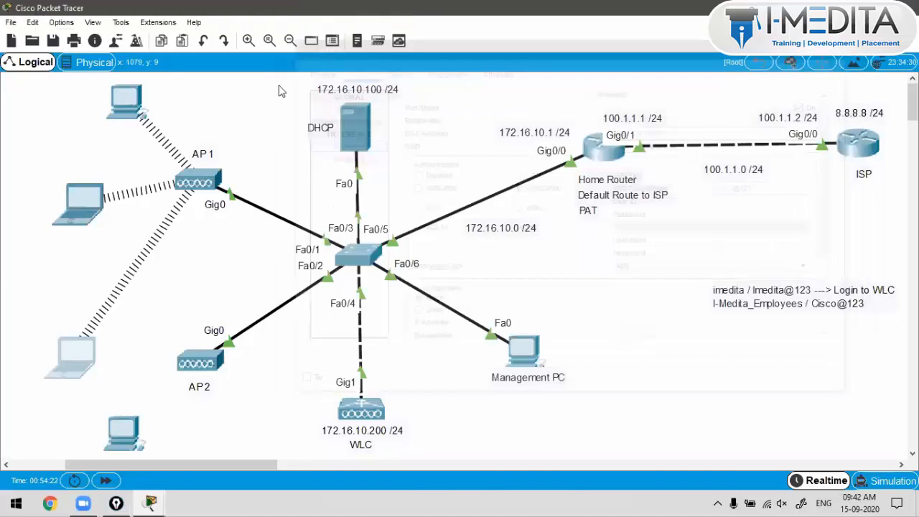
Step: Replace PC4's Wireless0 SSID with I-Medita_Employees
click(125, 434)
click(243, 88)
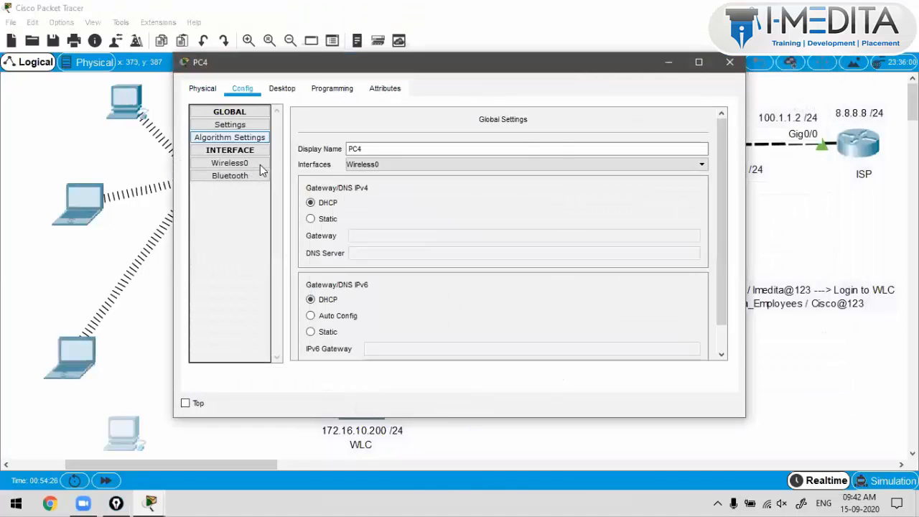
click(230, 175)
click(230, 163)
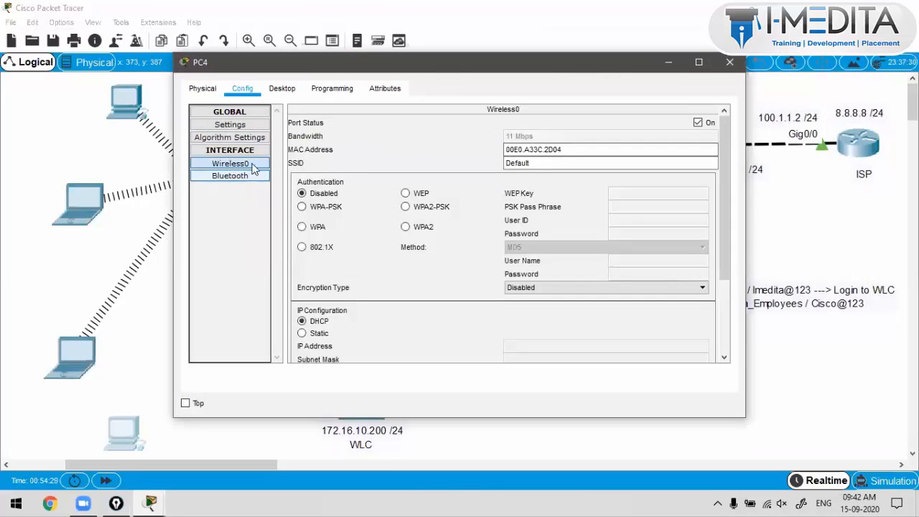
click(532, 163)
drag(532, 163, 488, 158)
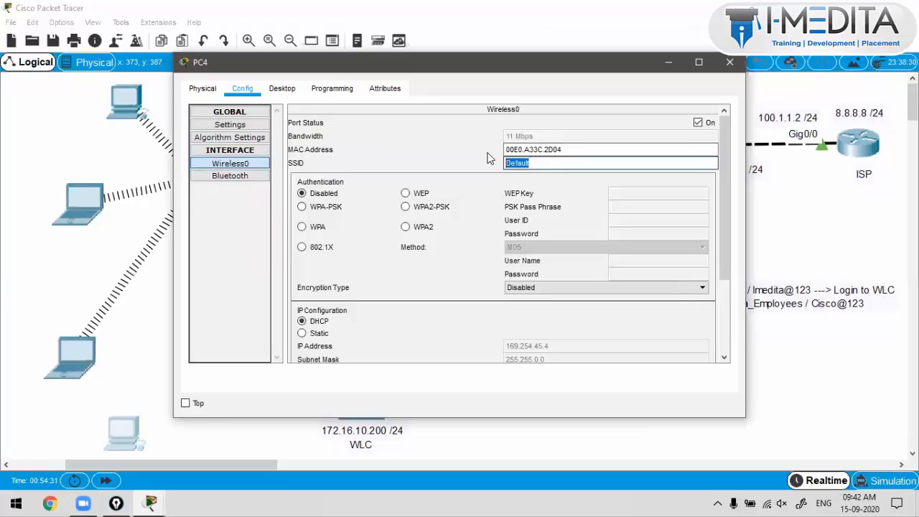
text(I-Medita_Employees)
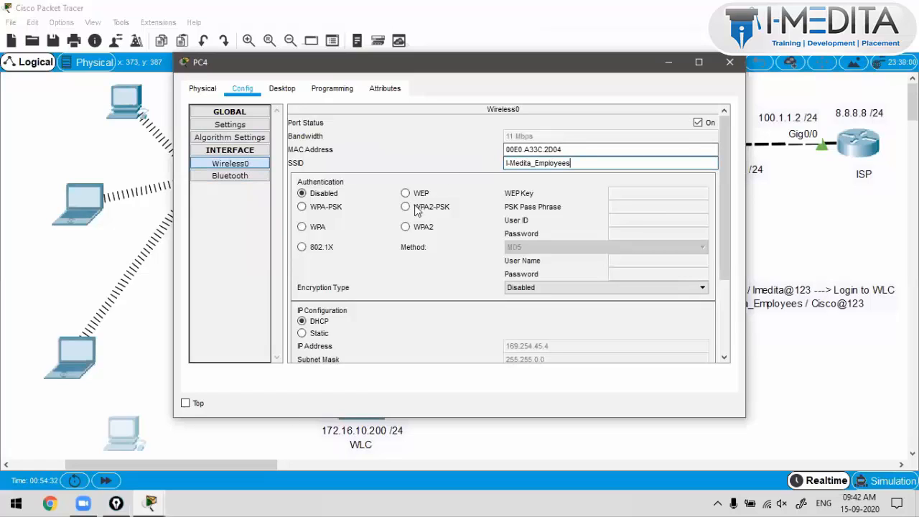
Step: Choose WPA2-PSK and enter the pass phrase on PC4, getting 172.16.10.13
click(417, 207)
click(532, 200)
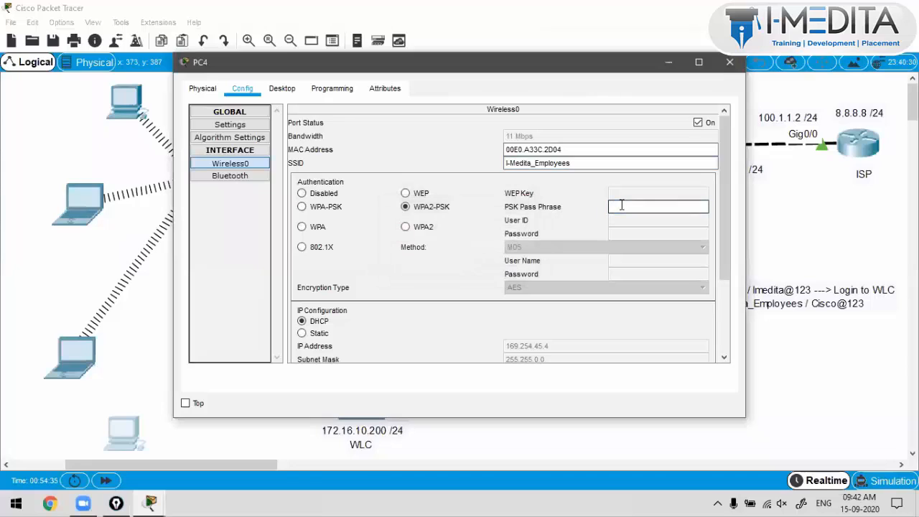
text(Cisco@123)
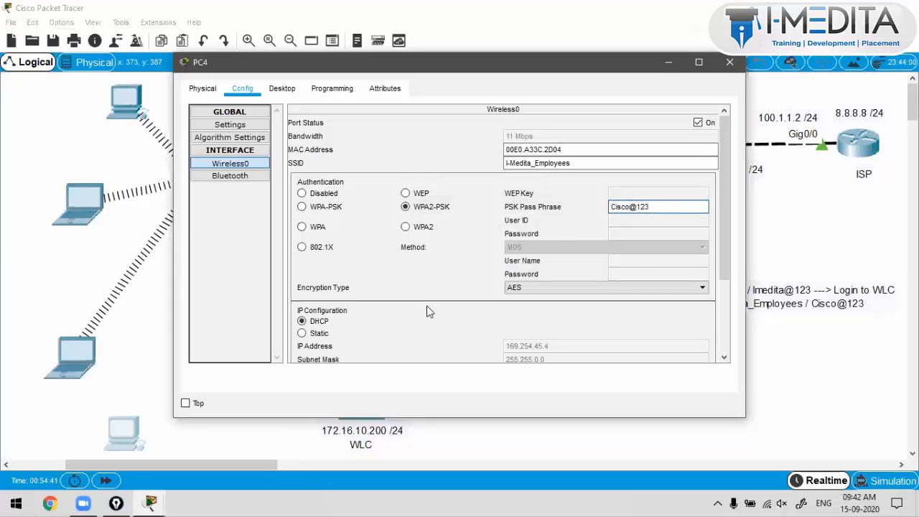
drag(427, 63, 592, 46)
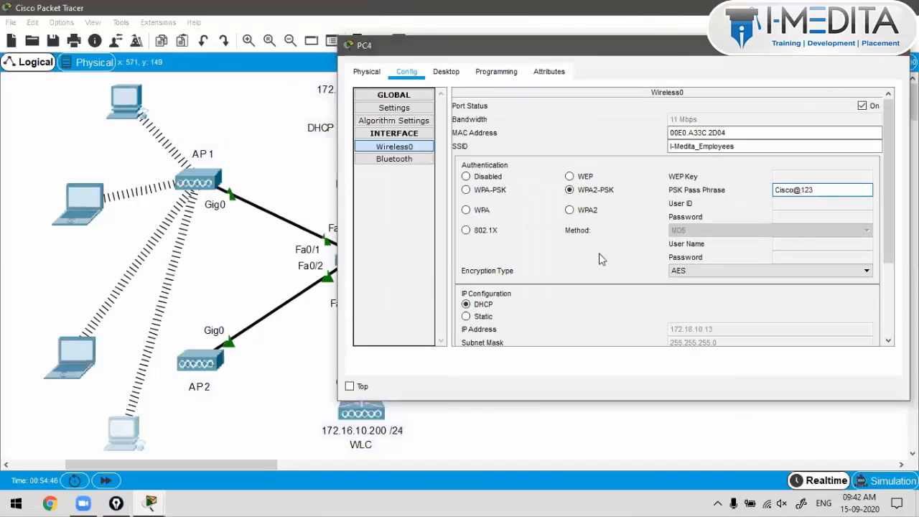
click(258, 346)
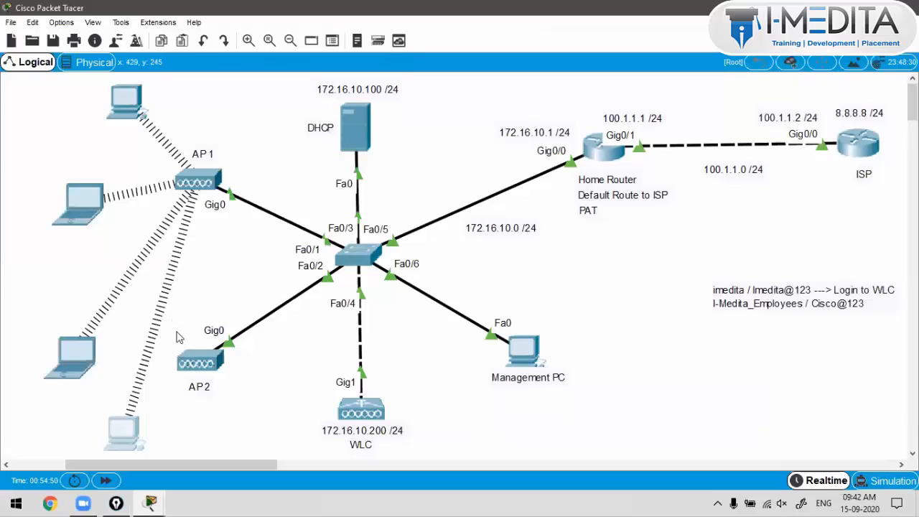
Step: Move AP2 up beside AP1 and view Laptop1's physical hardware
drag(201, 363, 160, 280)
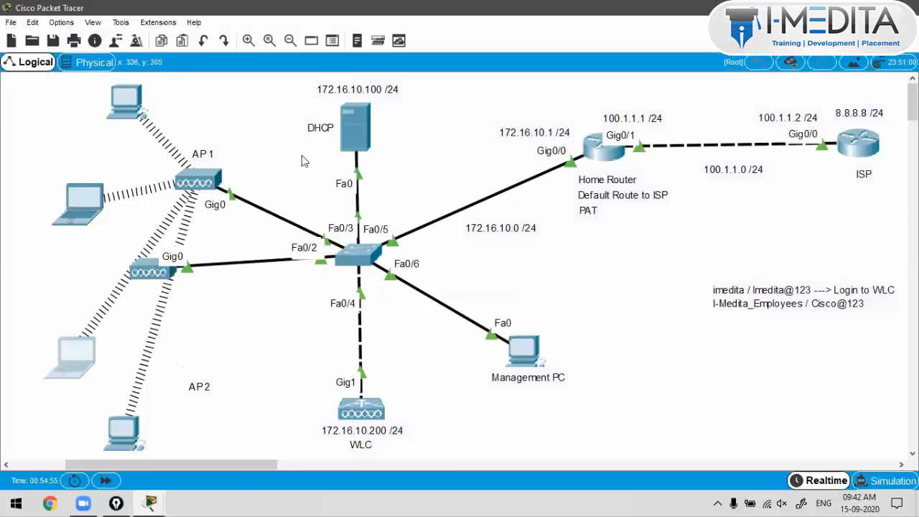
click(206, 89)
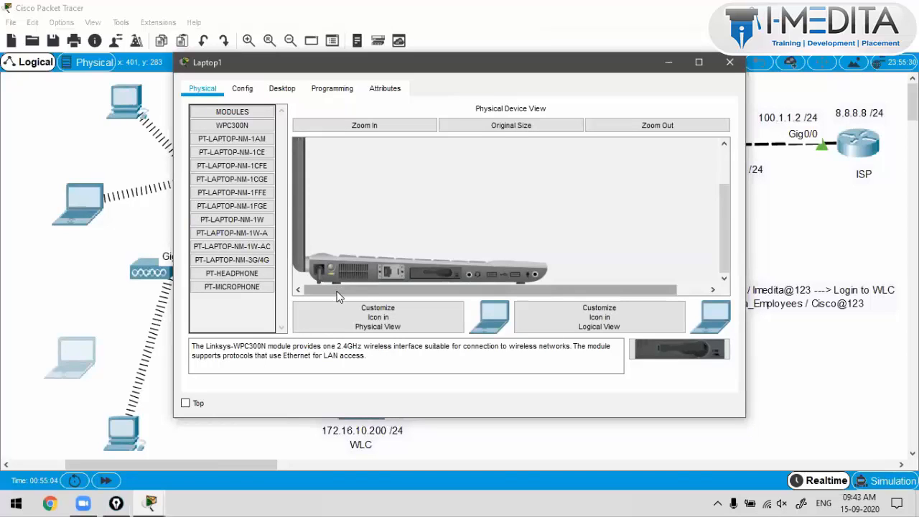
drag(334, 65, 460, 70)
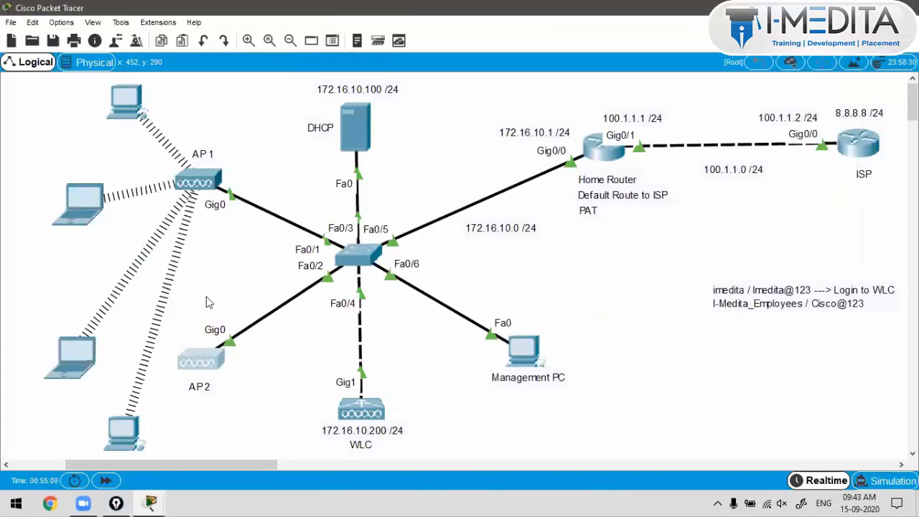
click(206, 302)
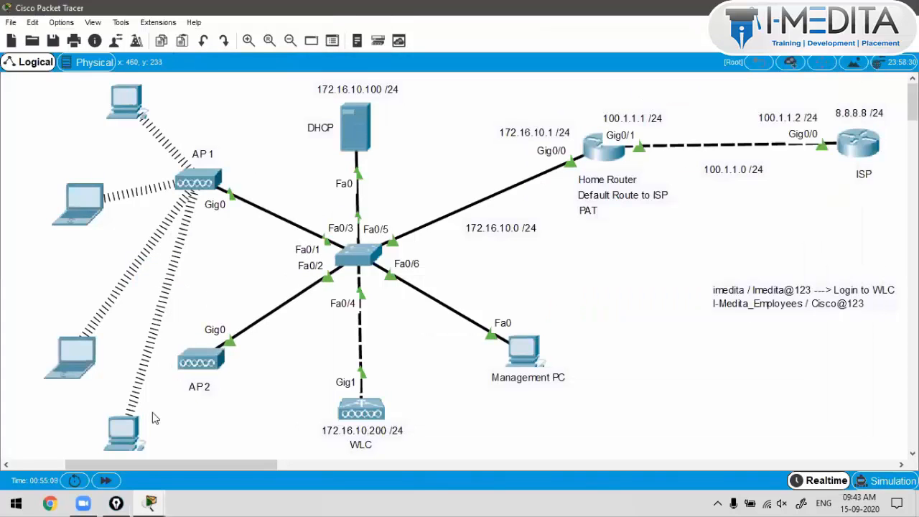
Step: Power-cycle PC4 and move it right next to AP2 so it links through AP2
click(135, 435)
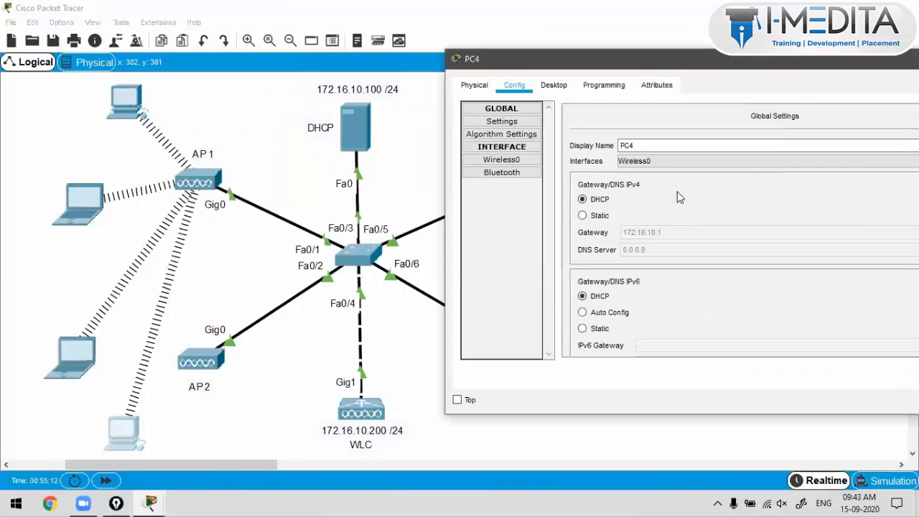
click(669, 234)
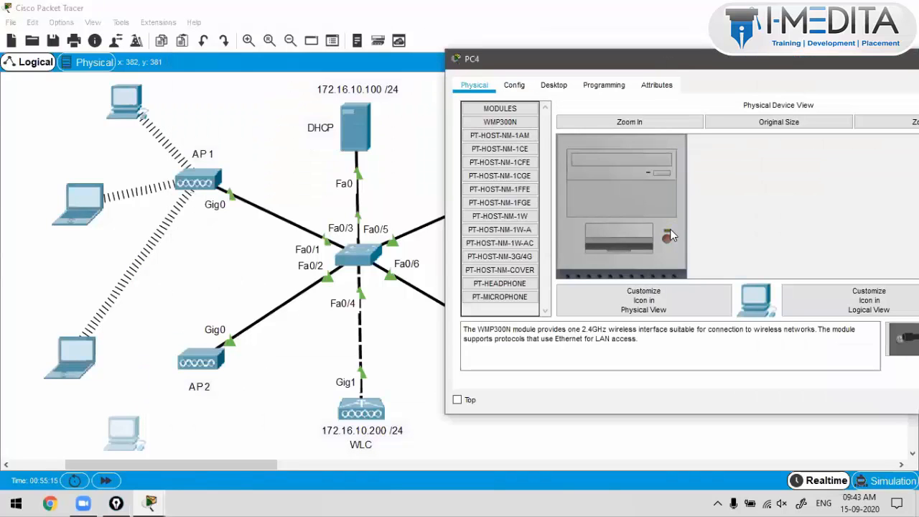
drag(137, 436, 266, 445)
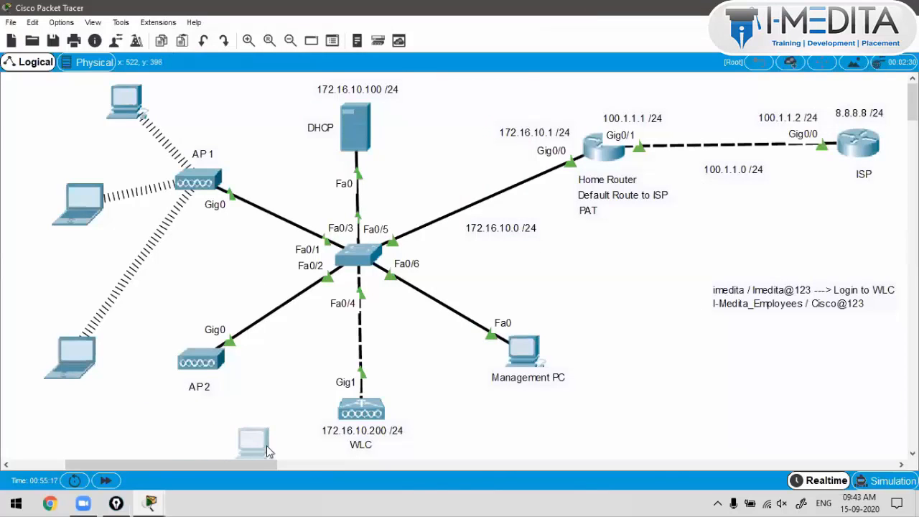
click(268, 437)
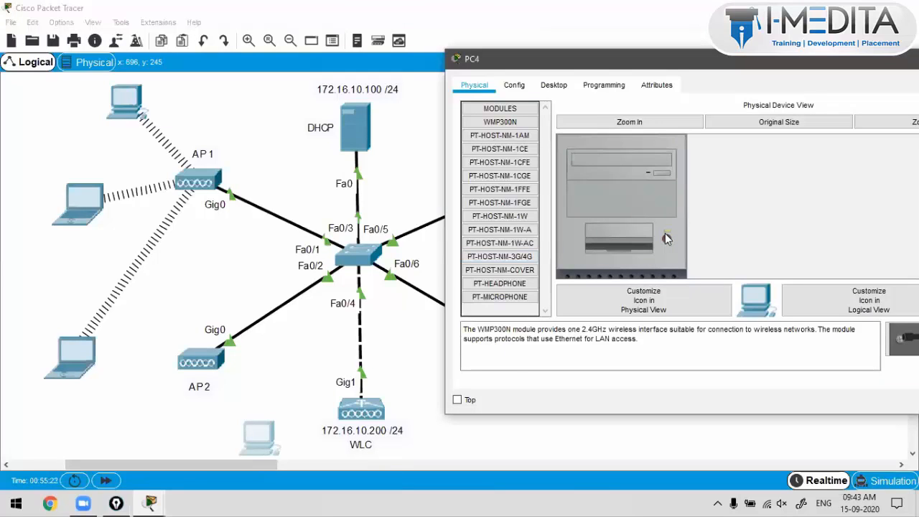
click(667, 240)
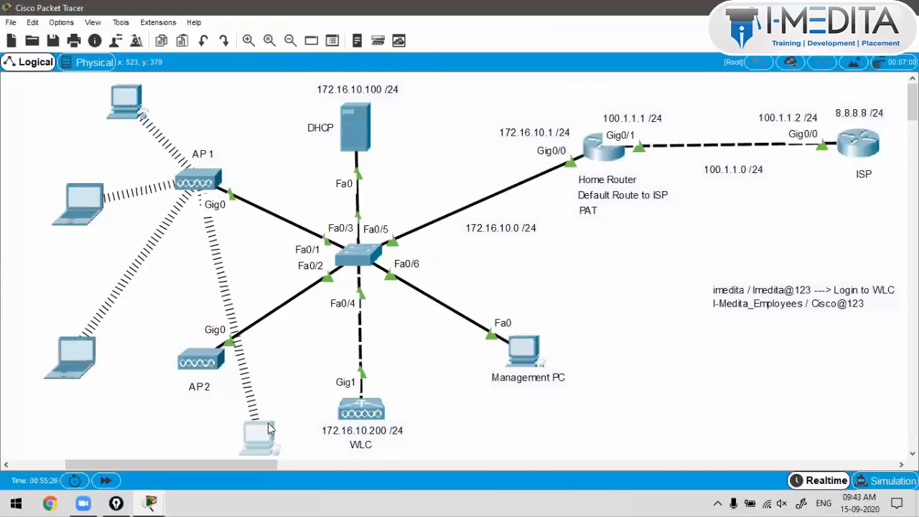
click(215, 234)
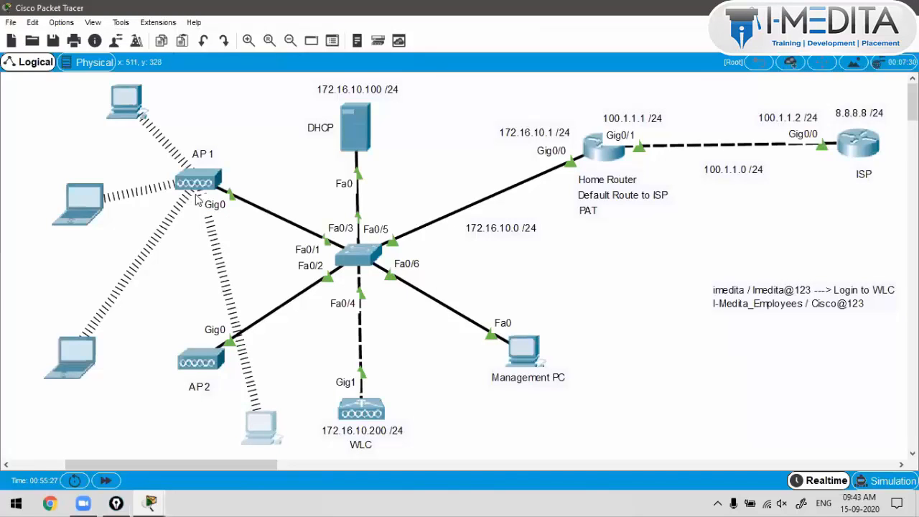
click(265, 430)
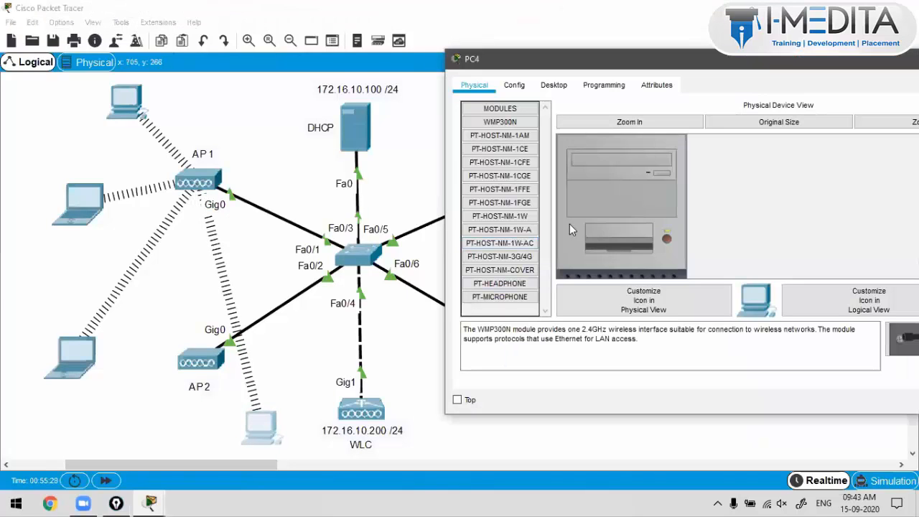
click(666, 238)
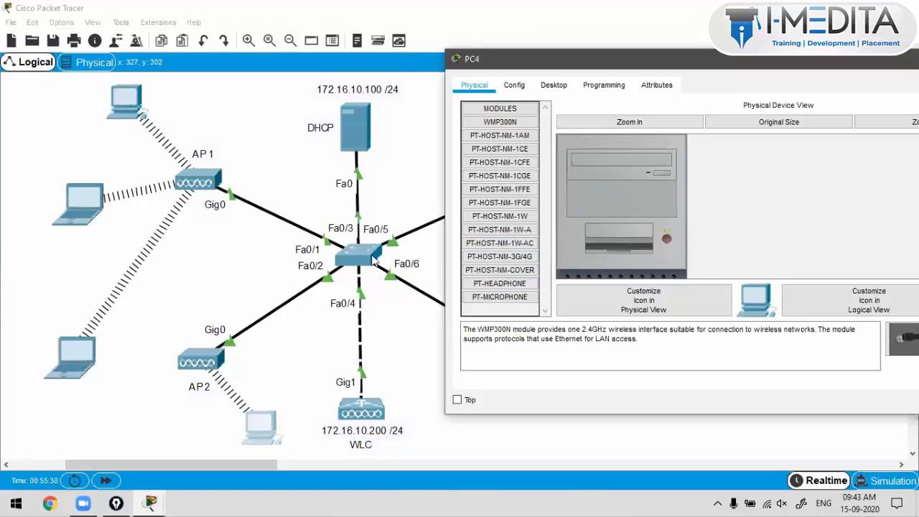
click(75, 357)
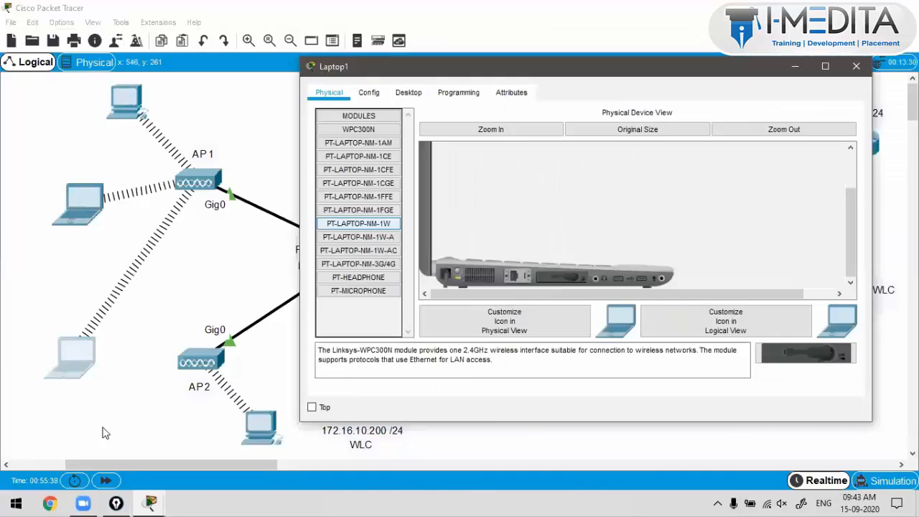
Step: Power off Laptop1 and drag it right toward AP2
drag(75, 359, 86, 427)
click(84, 427)
click(458, 274)
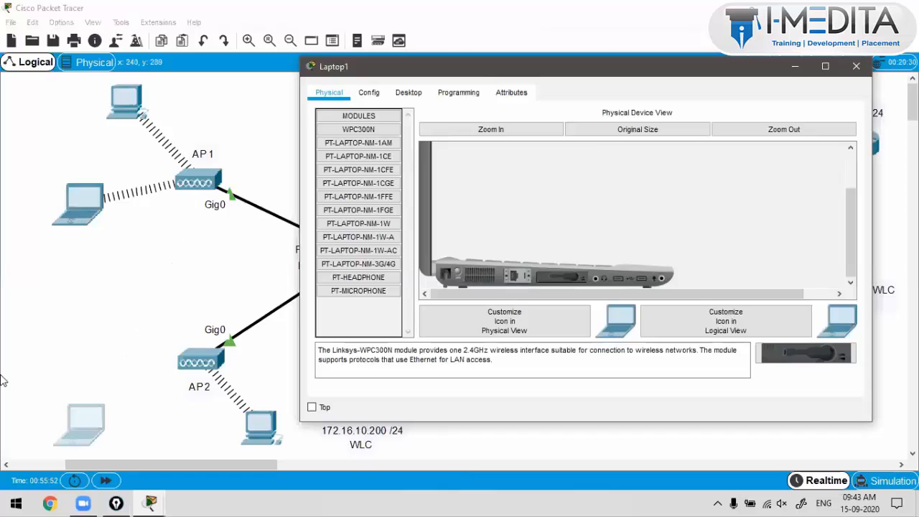
drag(100, 425, 213, 431)
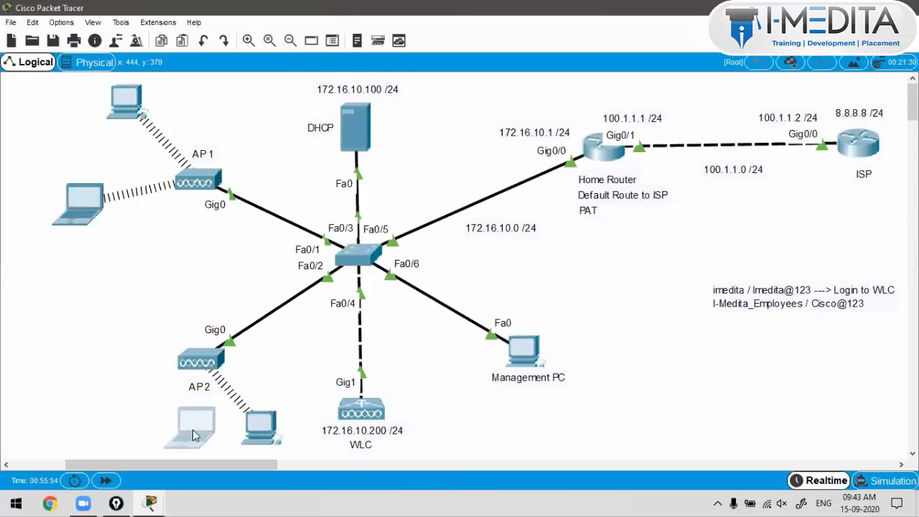
click(209, 430)
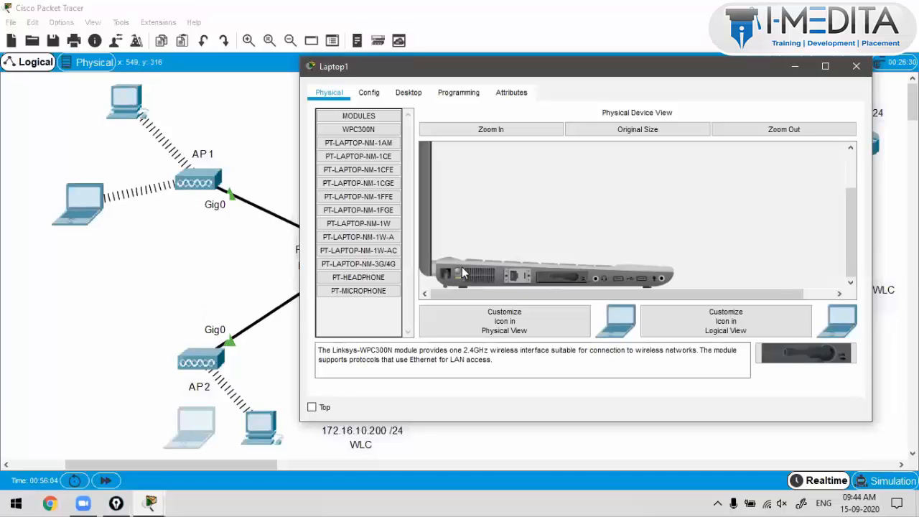
Step: Settle Laptop1 beside AP2 so it reconnects through AP2, and close its window
drag(178, 441, 153, 439)
click(178, 431)
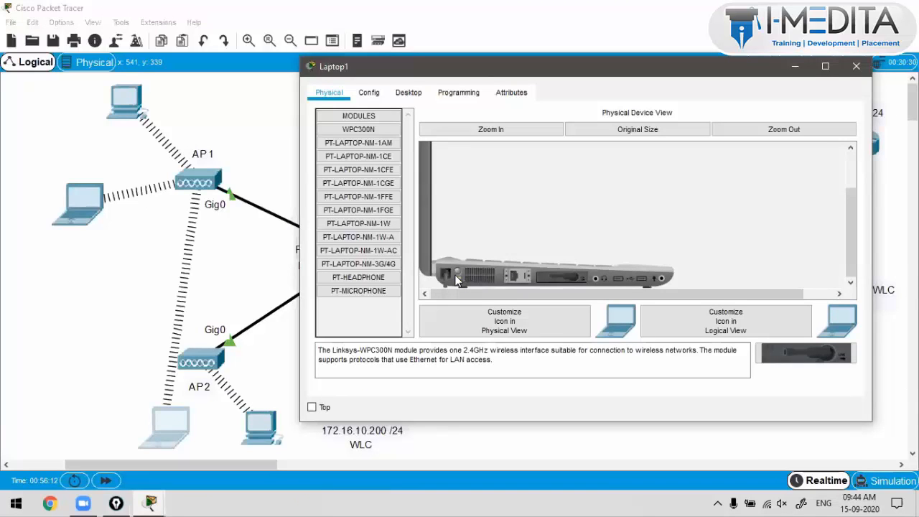
drag(175, 425, 259, 417)
mouse_move(314, 410)
mouse_down()
mouse_move(321, 427)
mouse_move(311, 418)
mouse_up()
click(309, 418)
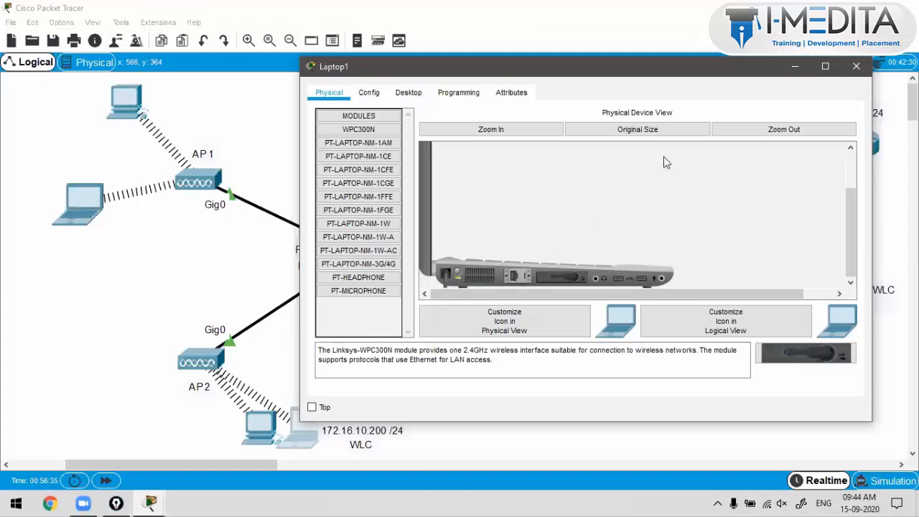
click(853, 70)
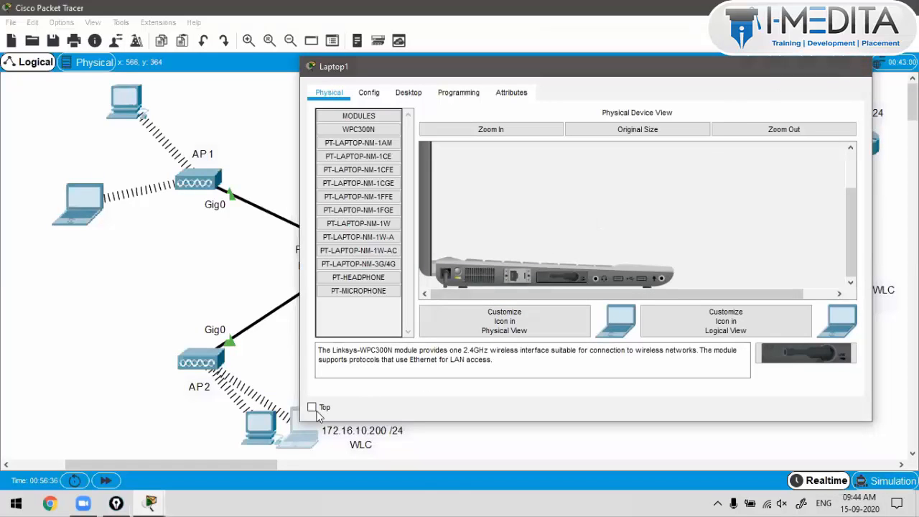
drag(273, 419, 111, 430)
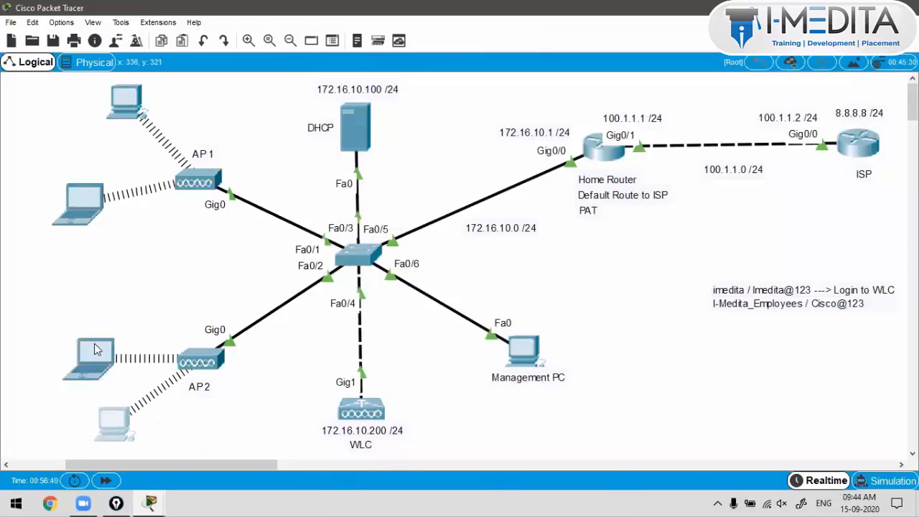
Step: Arrange the laptops and PCs neatly around AP1 and AP2
drag(94, 344, 89, 304)
drag(119, 440, 92, 439)
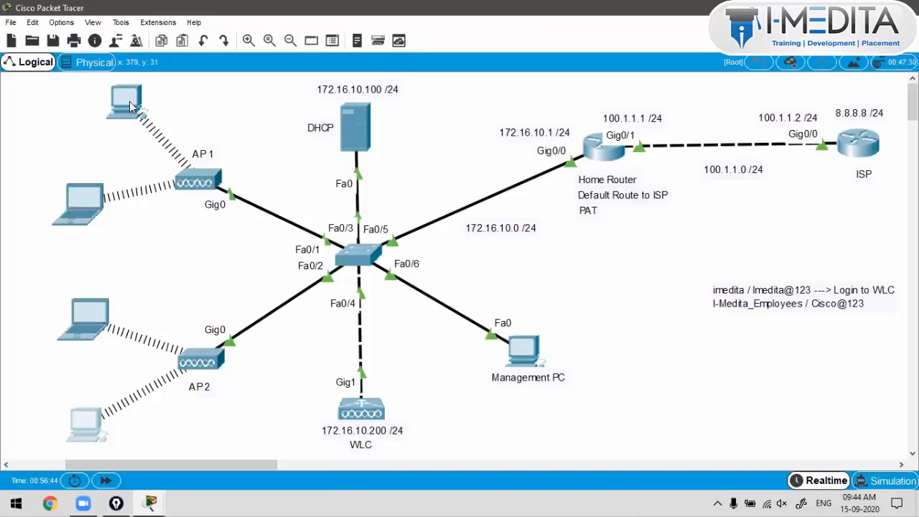
mouse_move(134, 108)
mouse_down()
mouse_move(89, 106)
mouse_move(213, 85)
mouse_move(138, 93)
mouse_up()
drag(78, 205, 79, 202)
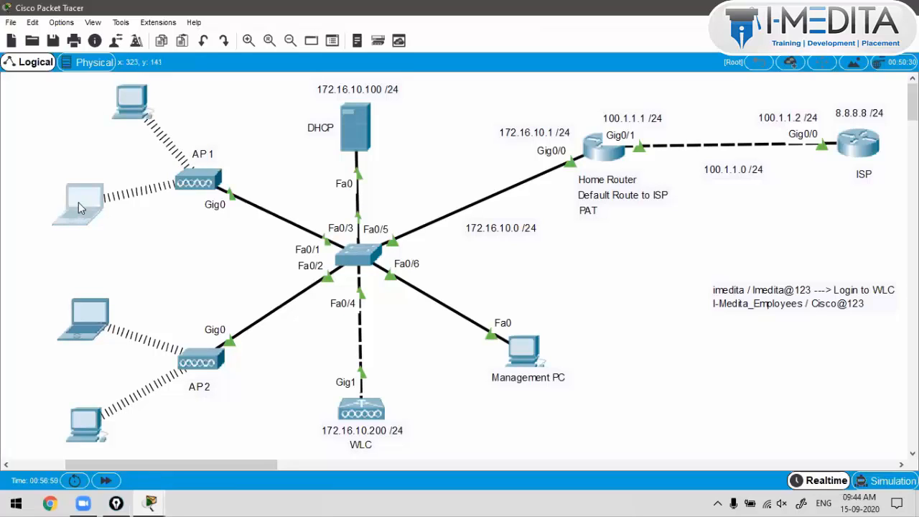
drag(97, 306, 89, 302)
drag(105, 416, 93, 417)
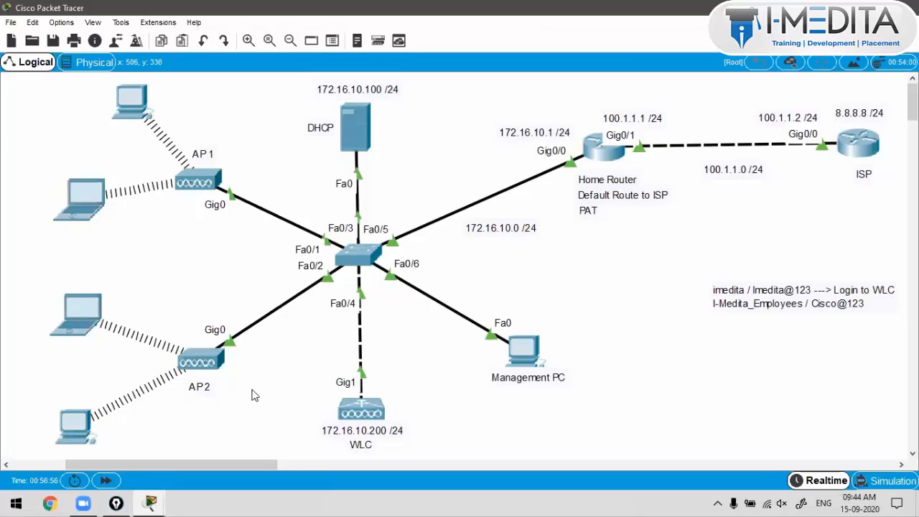
Step: Move the credentials note up and left, then open the Management PC
drag(772, 301, 674, 288)
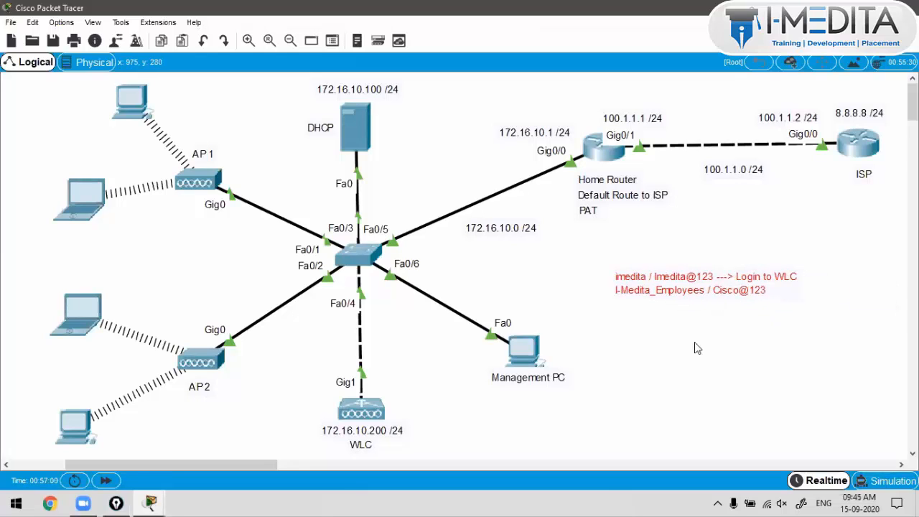
click(697, 349)
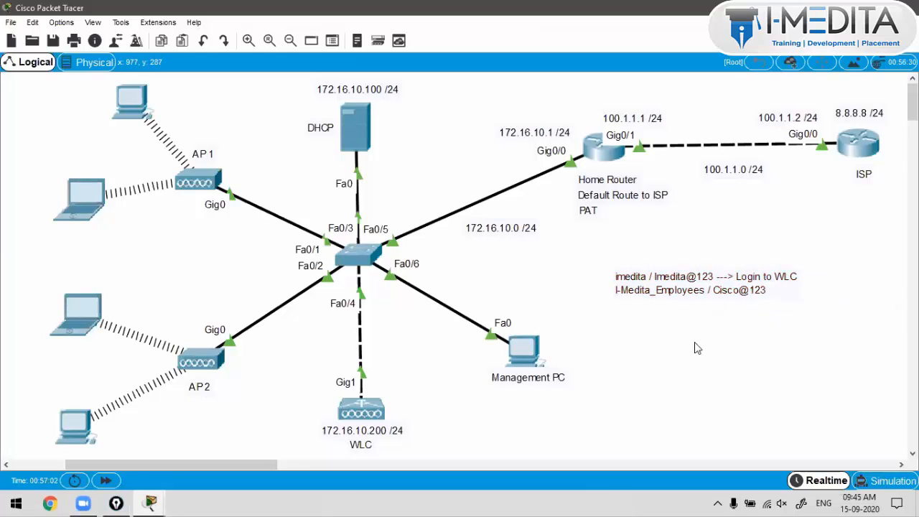
click(523, 365)
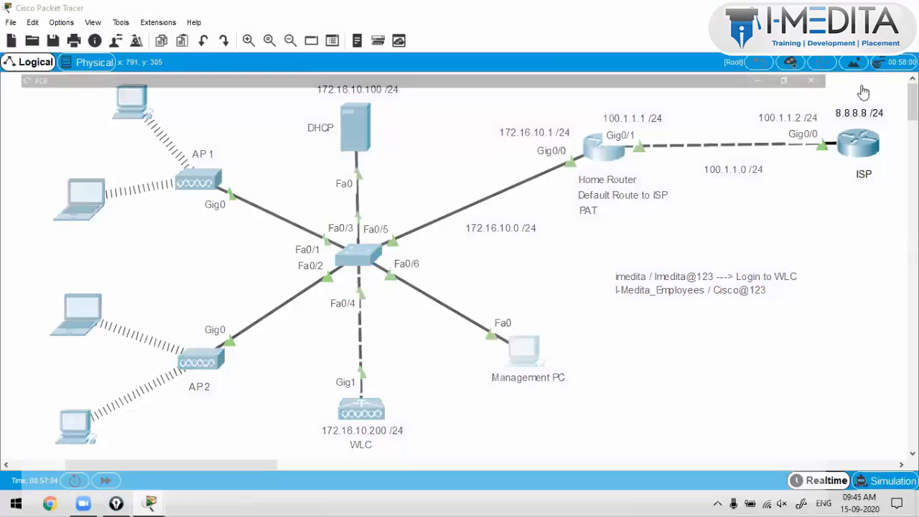
Step: In the WLC GUI, open the All APs detail list and check each AP's client count, with the second AP at 2
scroll(302, 352, down, 3)
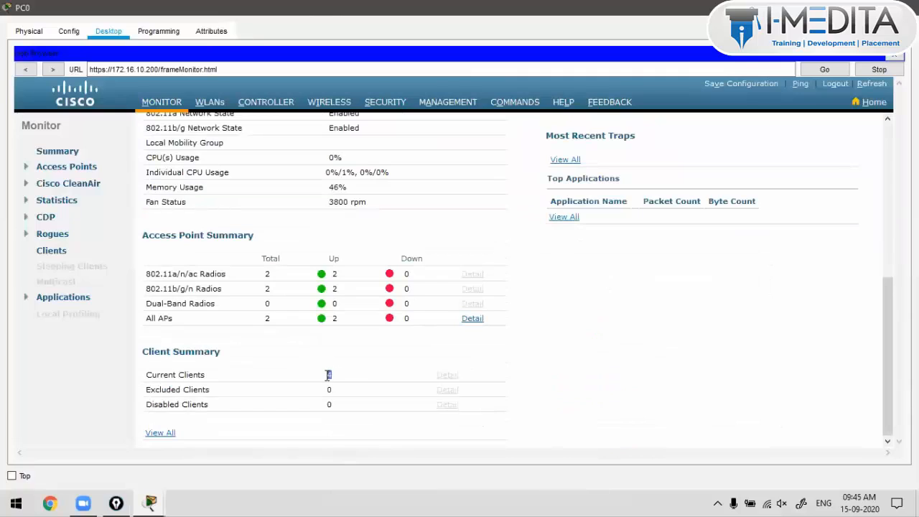
drag(331, 375, 328, 371)
scroll(168, 431, up, 3)
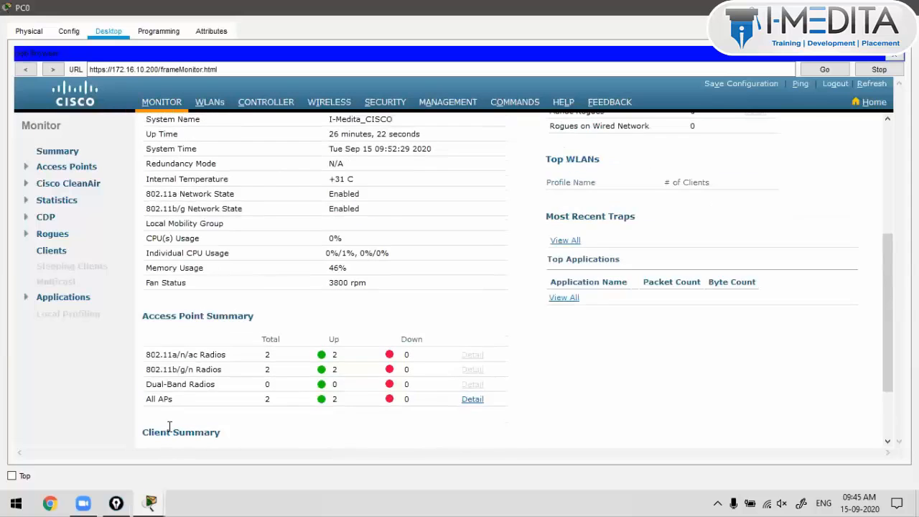
scroll(169, 431, down, 3)
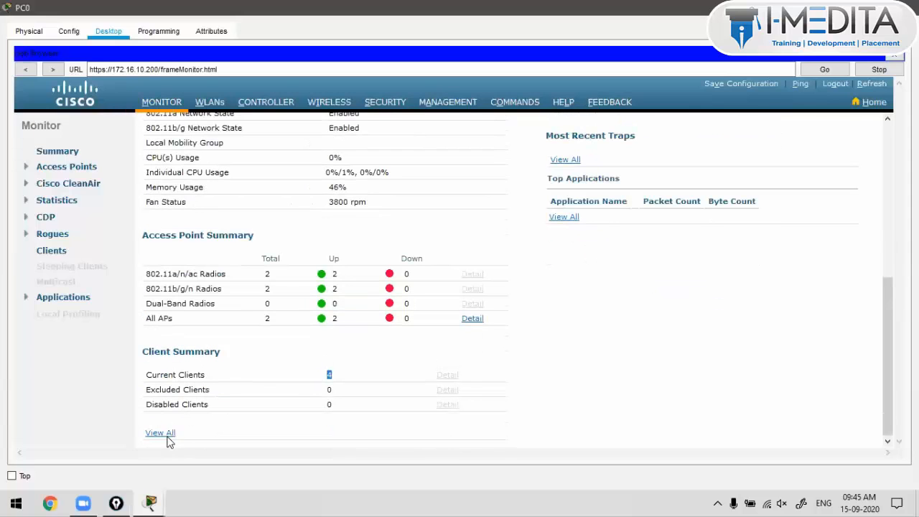
click(170, 431)
key(Return)
click(468, 319)
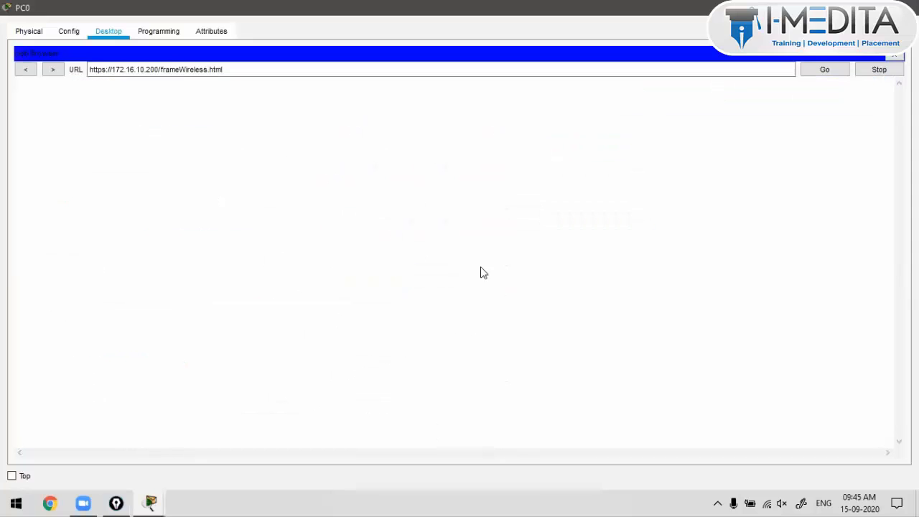
drag(357, 435, 608, 434)
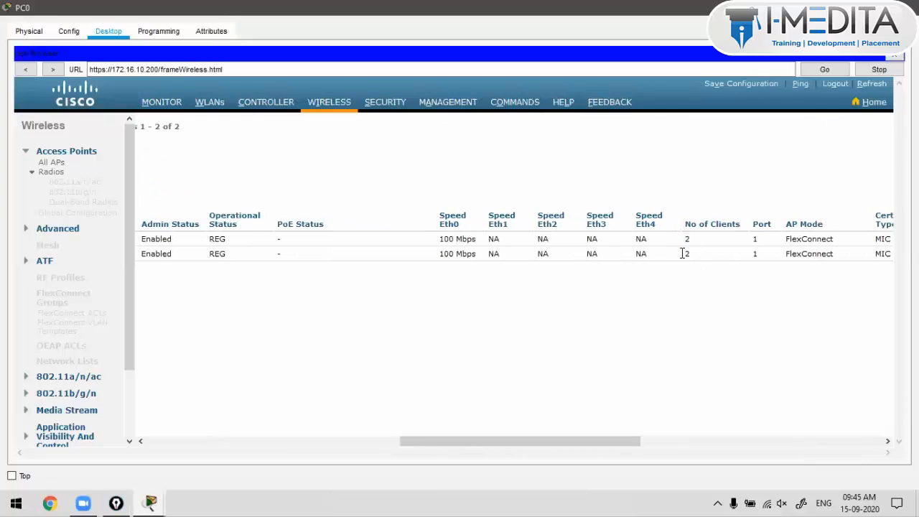
double_click(686, 254)
Step: Review the WLC Monitor summary, which reports 4 clients across 2 APs
click(179, 99)
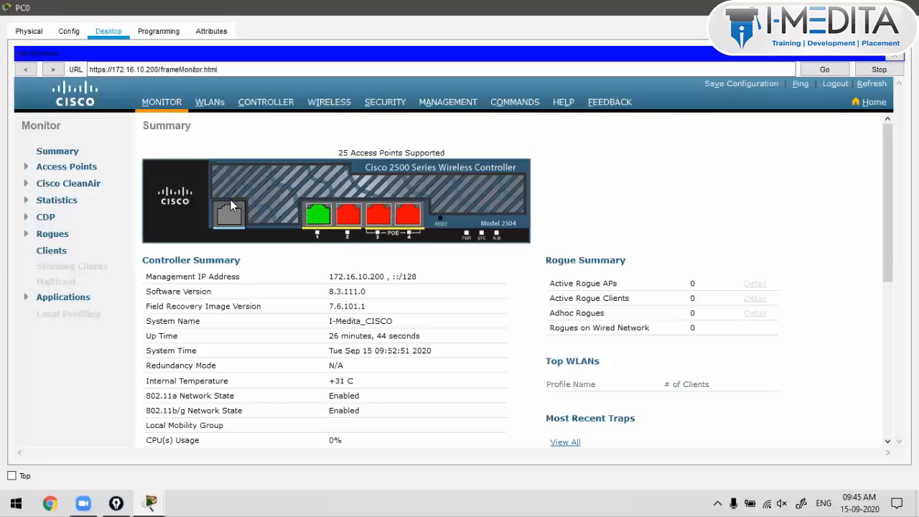
scroll(231, 199, down, 3)
scroll(231, 205, down, 1)
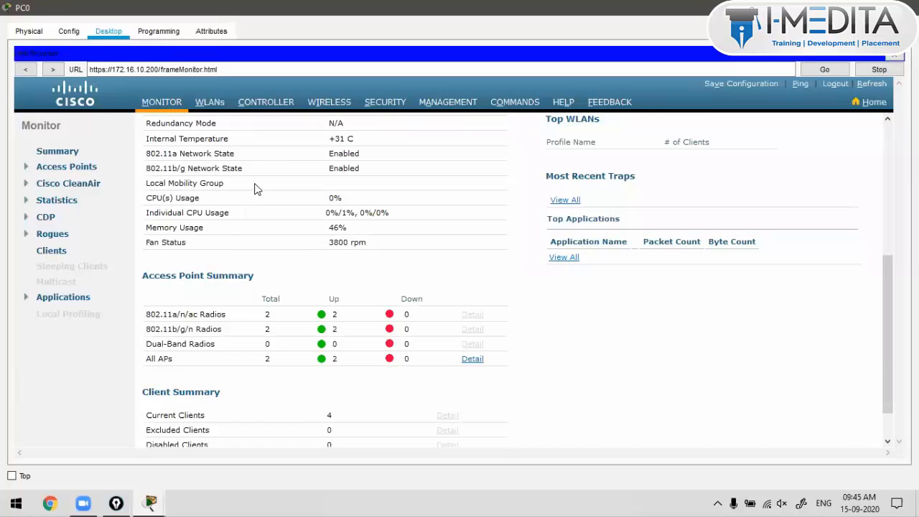
scroll(257, 188, up, 4)
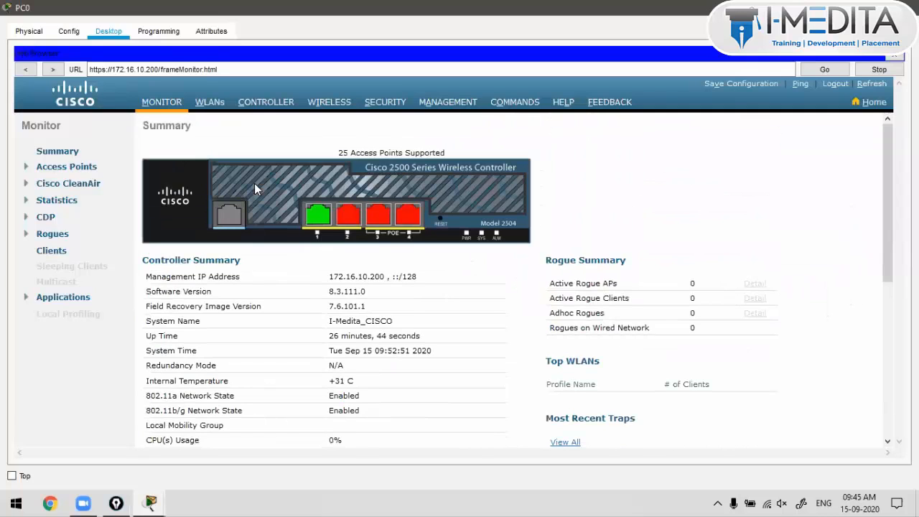
scroll(255, 185, down, 5)
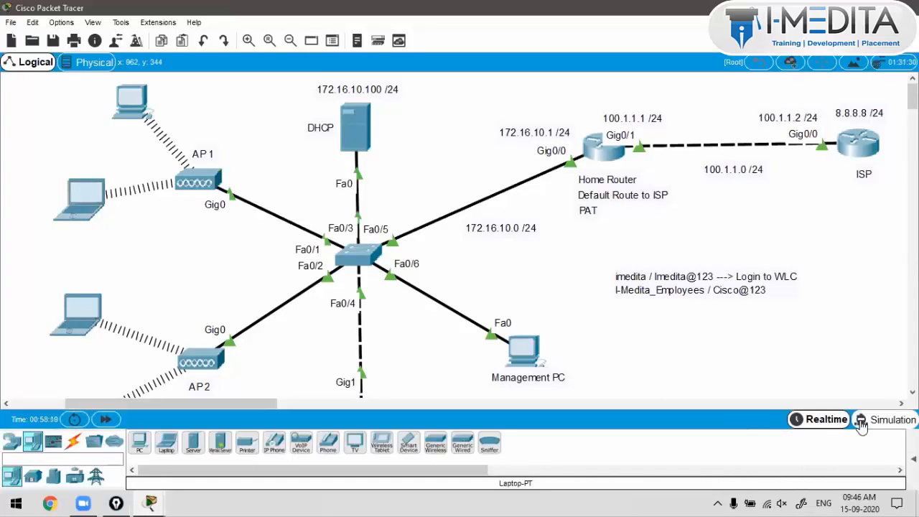
Step: Add a simple ICMP ping from PC1 at the top to Laptop0 below it
click(861, 425)
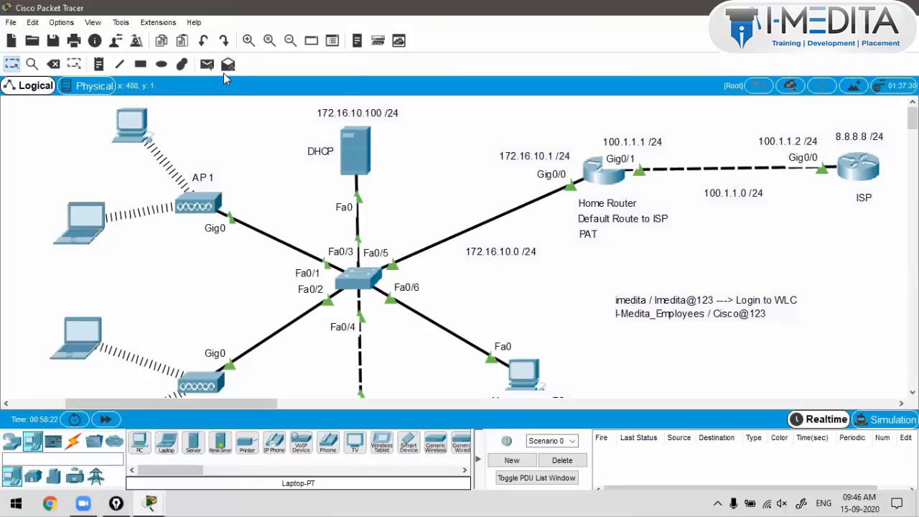
click(207, 65)
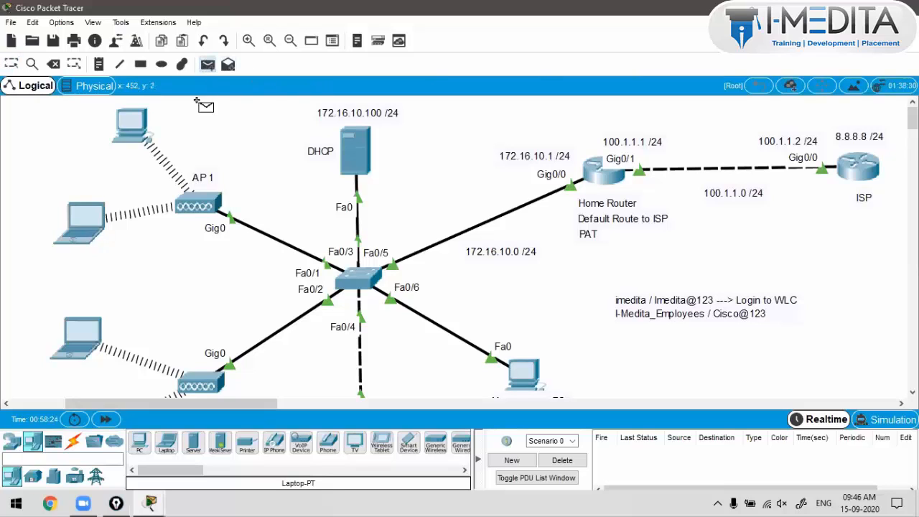
click(143, 124)
click(84, 228)
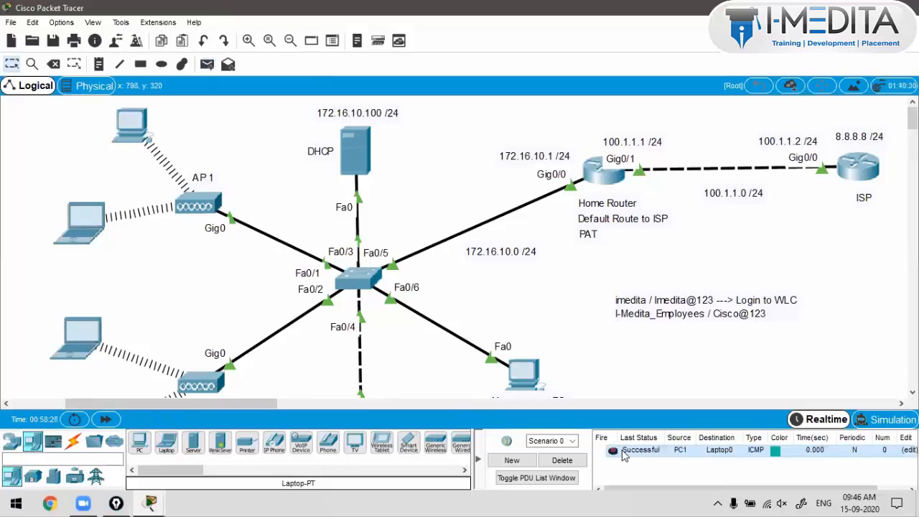
Step: In Simulation mode, step the PC1 ping to AP1 and through the switch
click(885, 419)
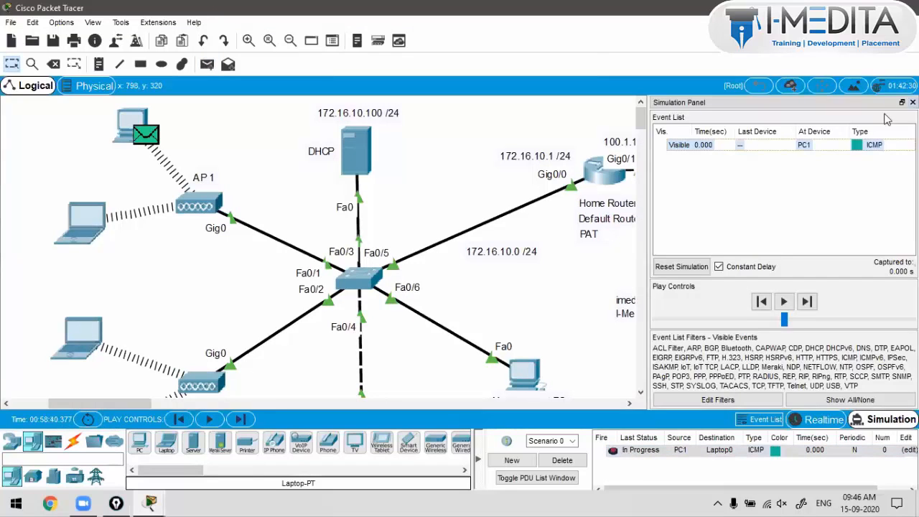
click(914, 103)
click(248, 421)
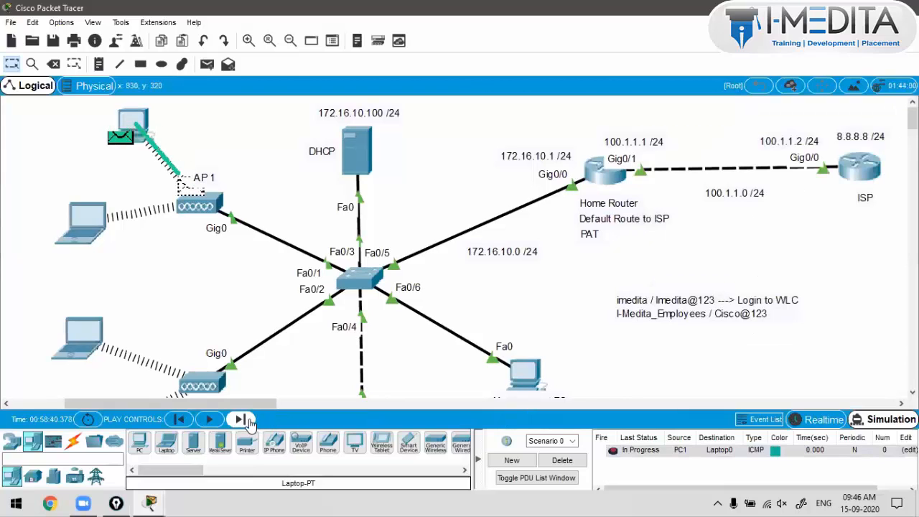
click(248, 422)
click(248, 422)
click(249, 422)
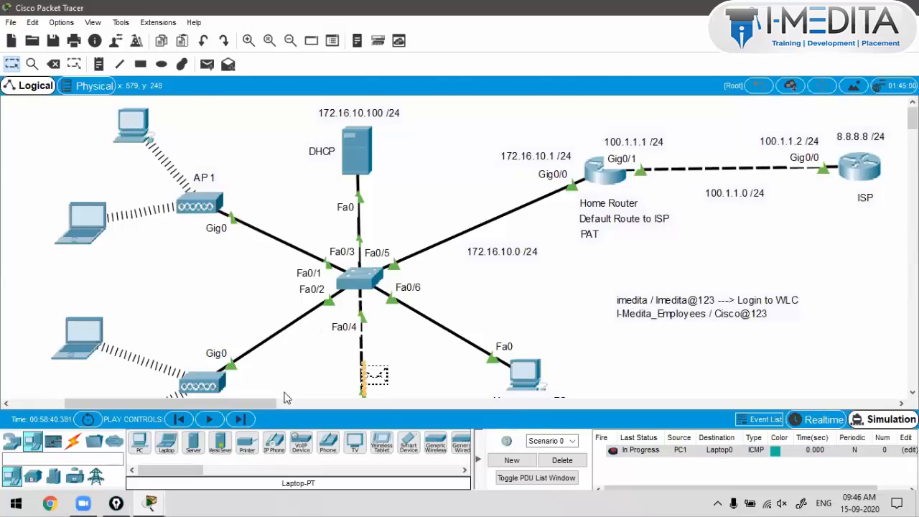
scroll(285, 393, down, 2)
scroll(254, 403, up, 1)
scroll(256, 394, up, 1)
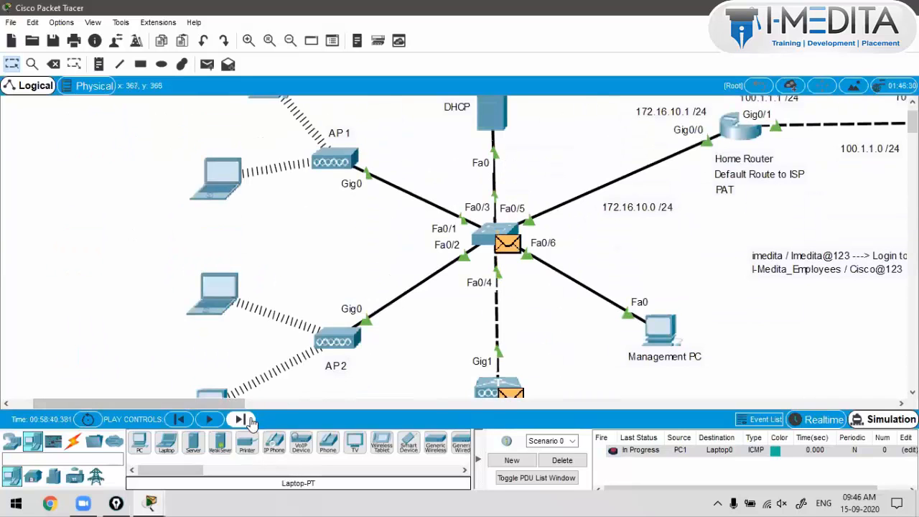
Step: Step the ping on to Laptop0 and send the reply back, then delete the PDU
click(250, 422)
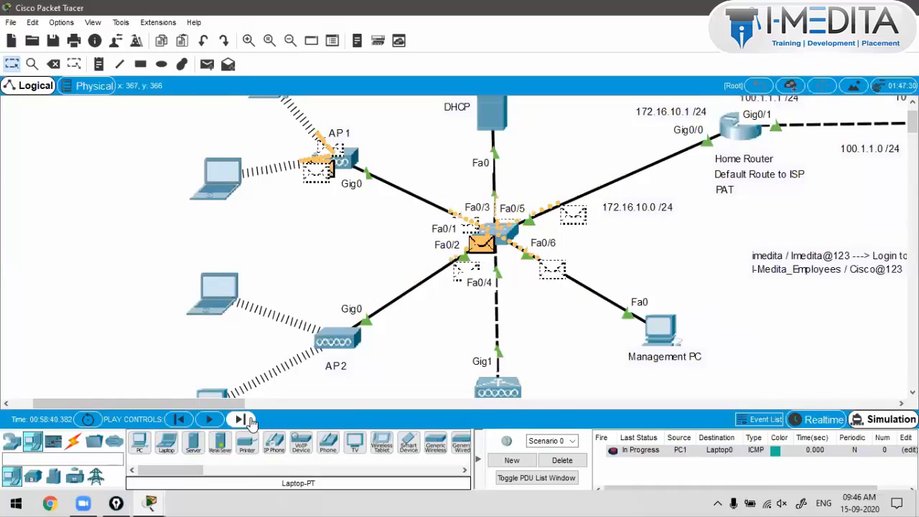
click(251, 422)
click(251, 422)
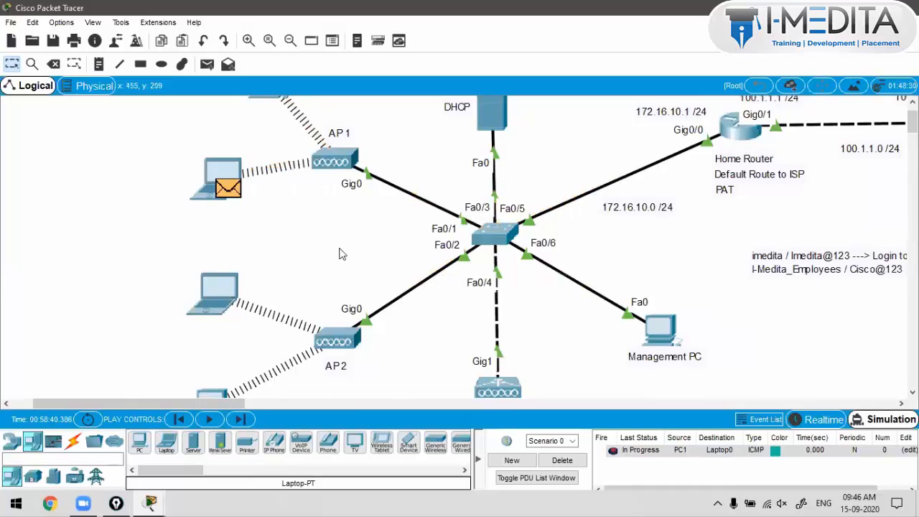
scroll(273, 396, up, 1)
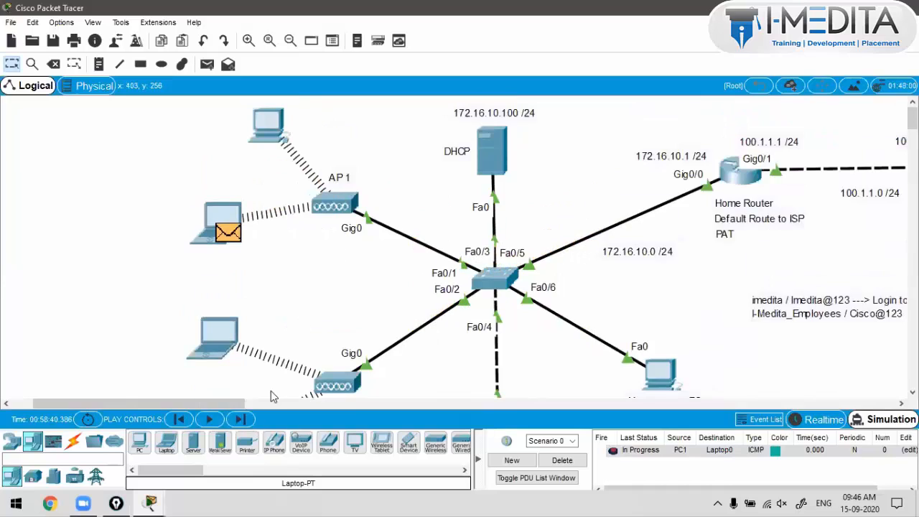
click(247, 421)
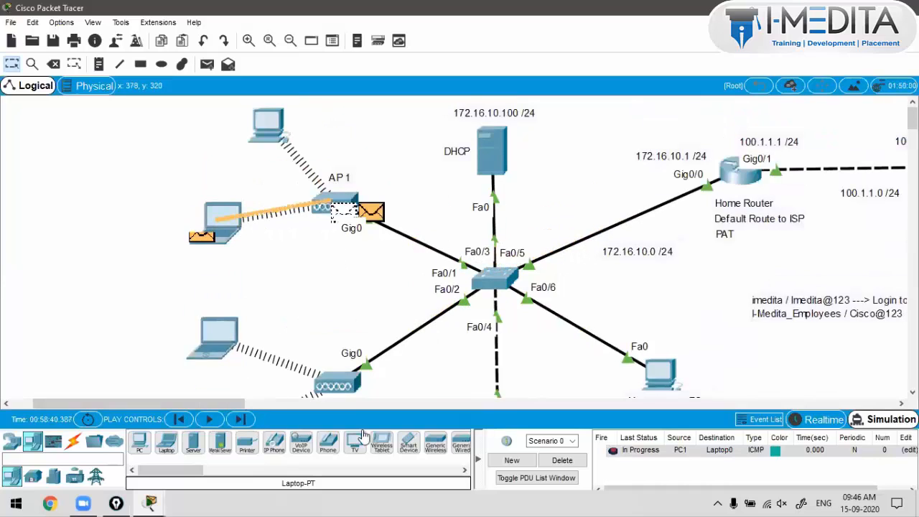
click(567, 464)
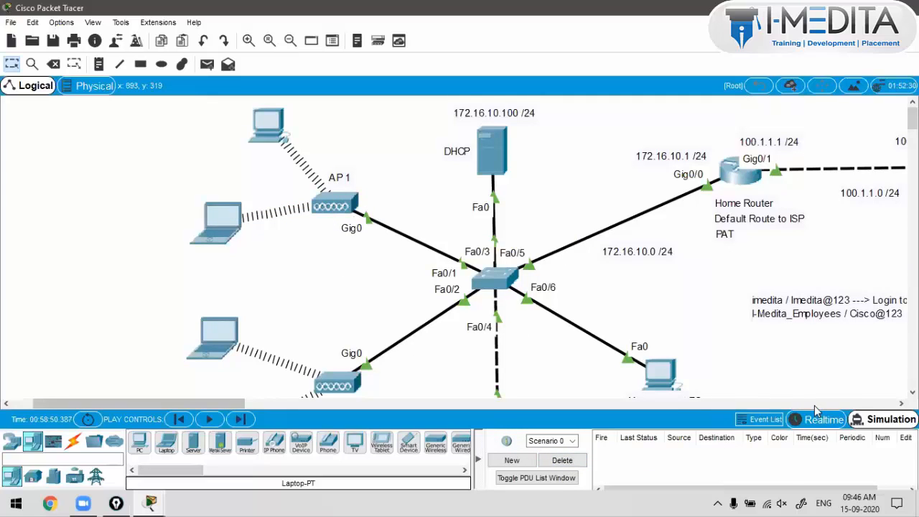
Step: Add a new PC1-to-Laptop0 ping and step it forward to AP1
click(207, 65)
click(240, 419)
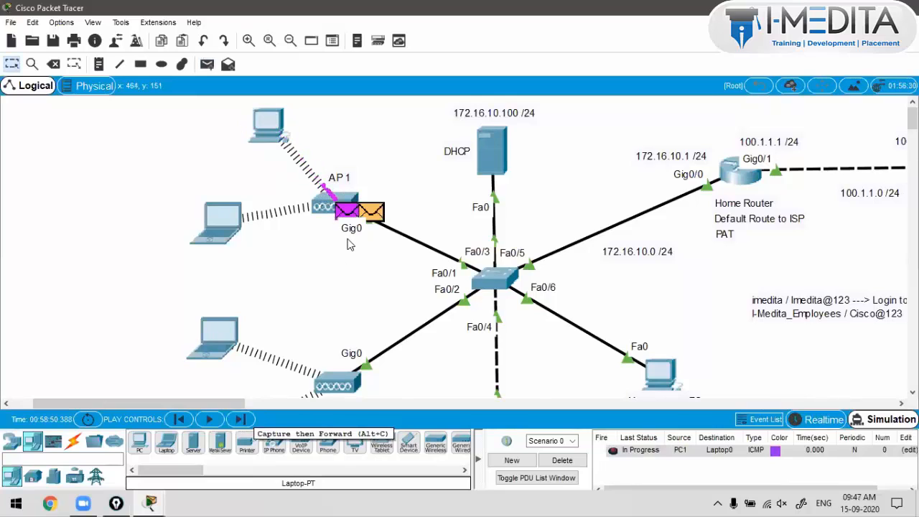
mouse_move(349, 240)
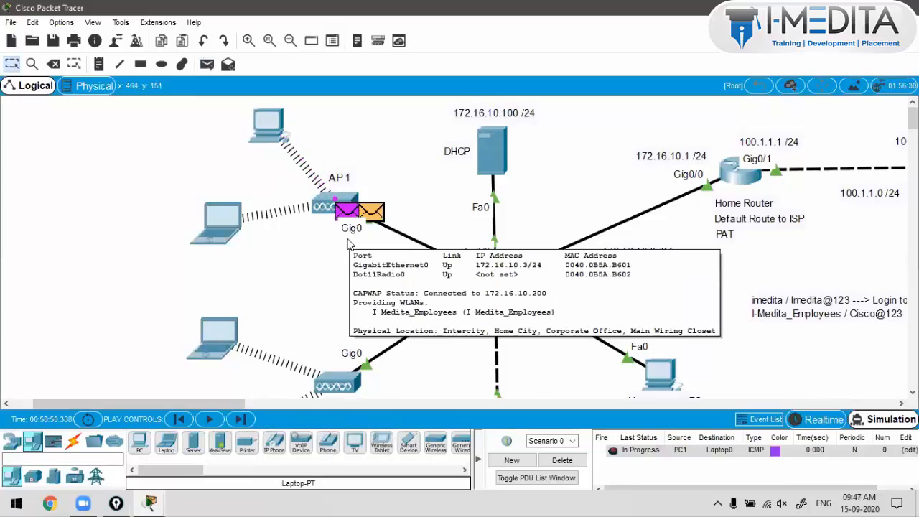
click(350, 218)
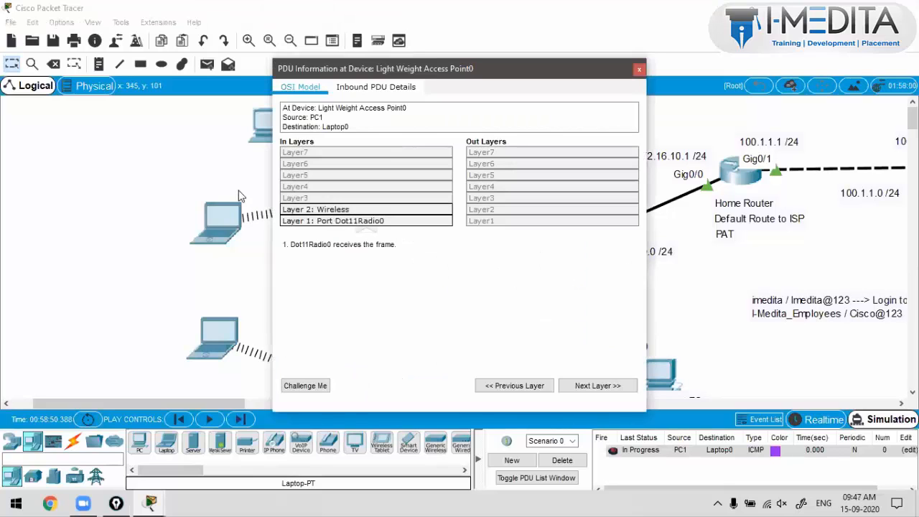
Step: Inspect the ping's inbound frame headers at AP1, then return to Realtime mode
click(220, 174)
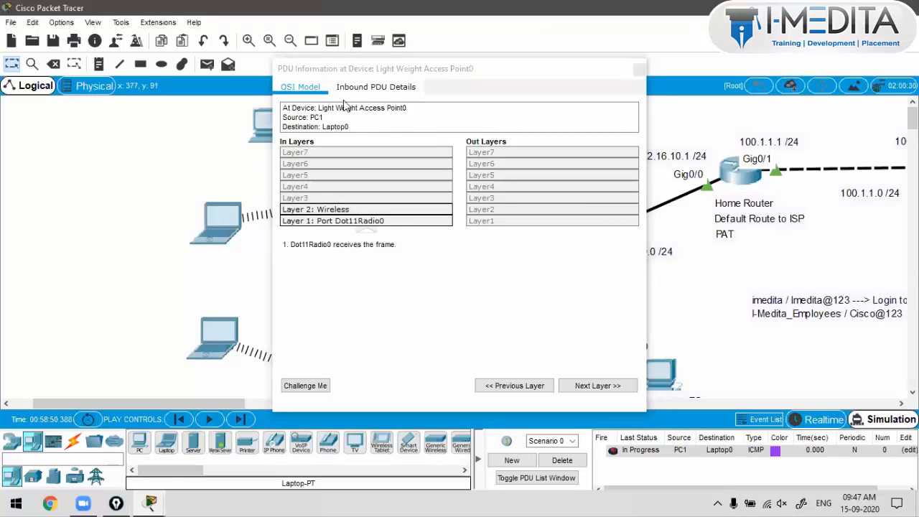
click(375, 87)
click(638, 69)
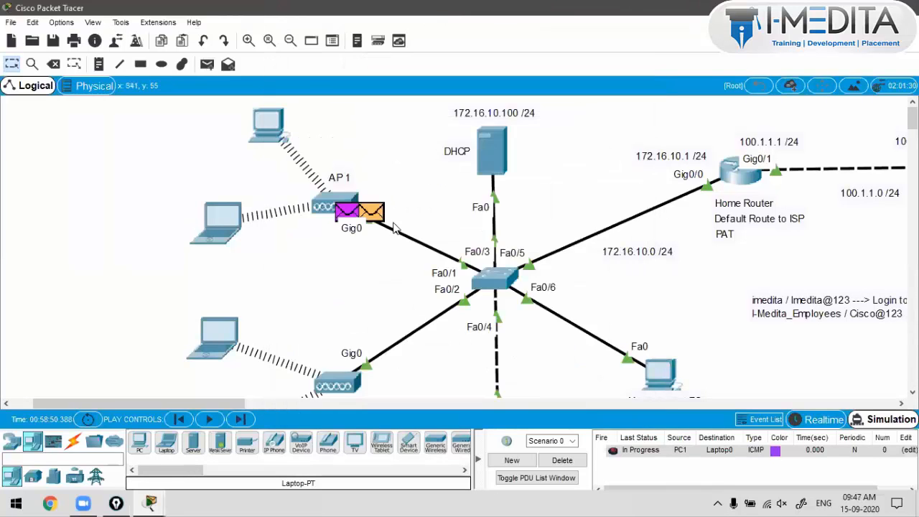
click(377, 216)
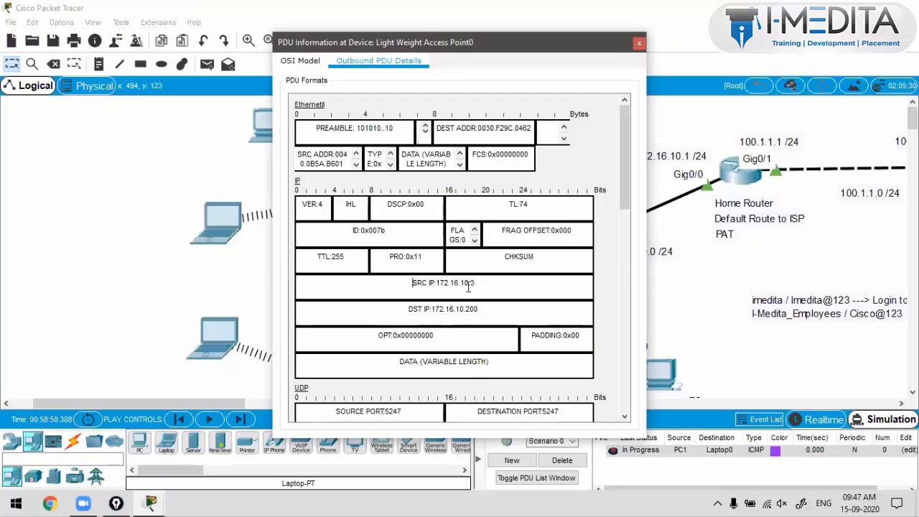
scroll(464, 222, down, 6)
click(640, 43)
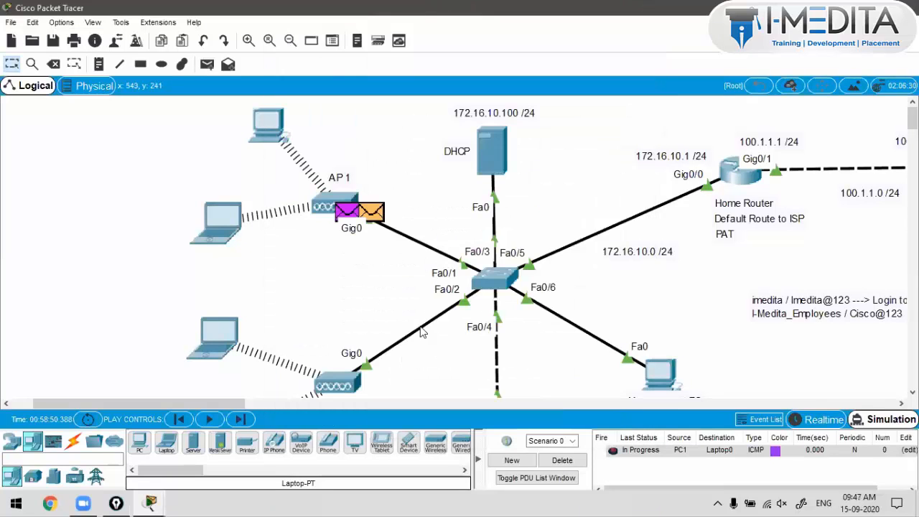
click(815, 419)
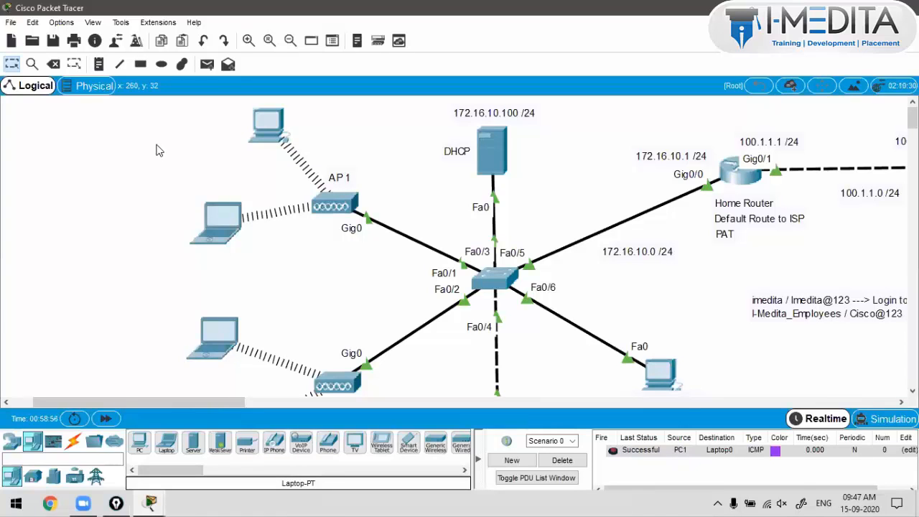
Step: Try a ping from the top-left laptop to the ISP router, then clear the PDU list
key(alt+s)
drag(204, 462, 244, 464)
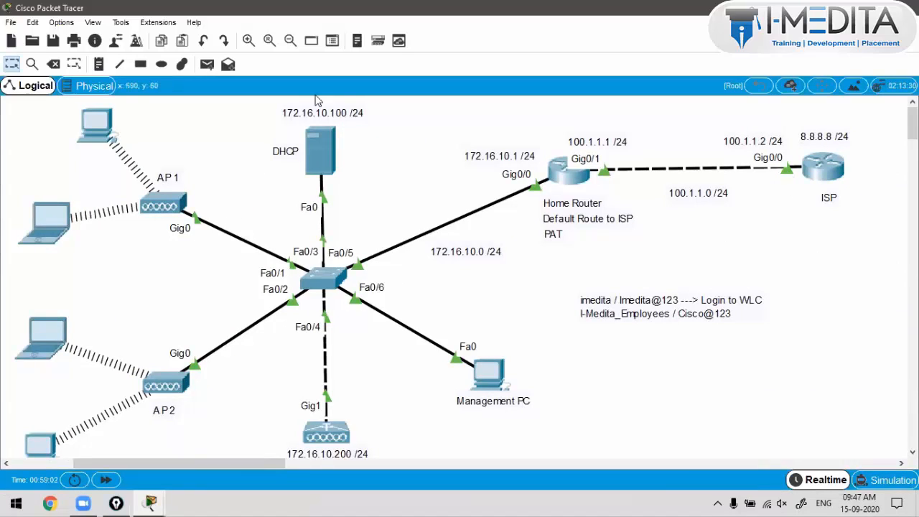
click(207, 64)
click(100, 127)
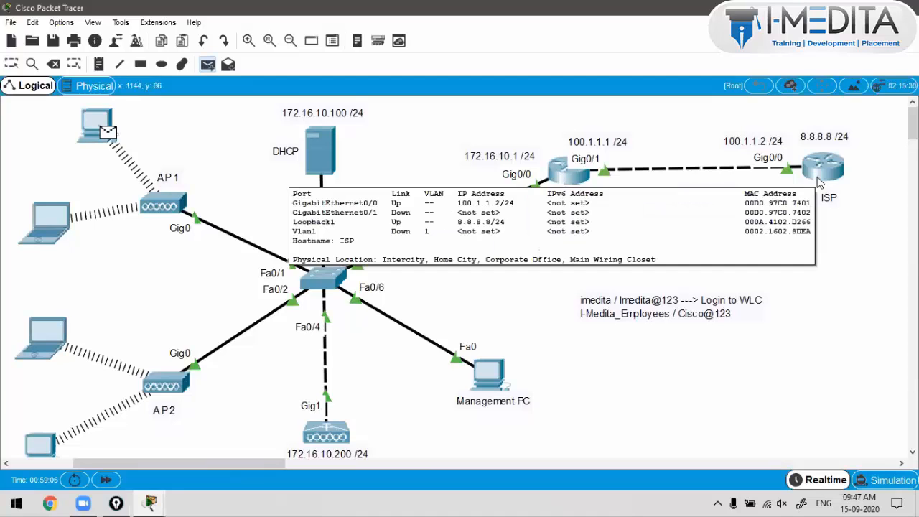
click(819, 183)
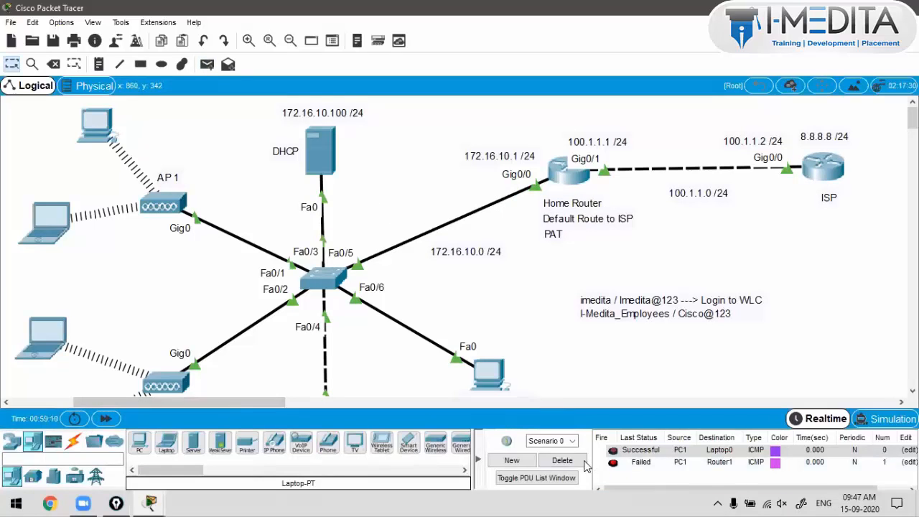
click(581, 461)
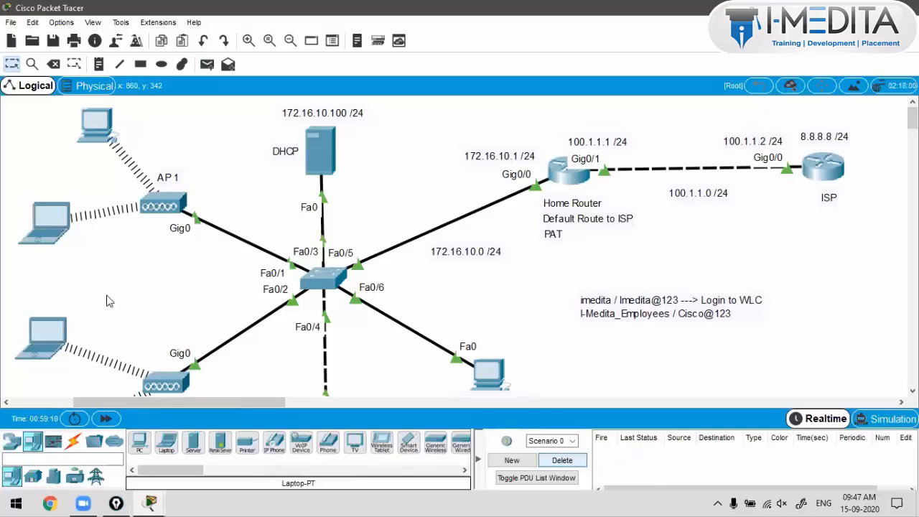
Step: Send a PC1-to-ISP router ping, trace its path briefly, and switch to Simulation mode
click(207, 64)
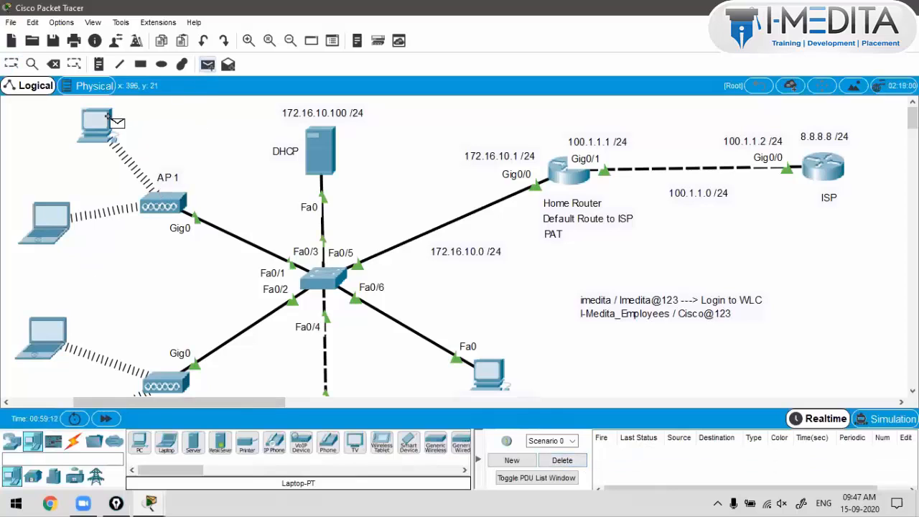
click(108, 117)
click(824, 167)
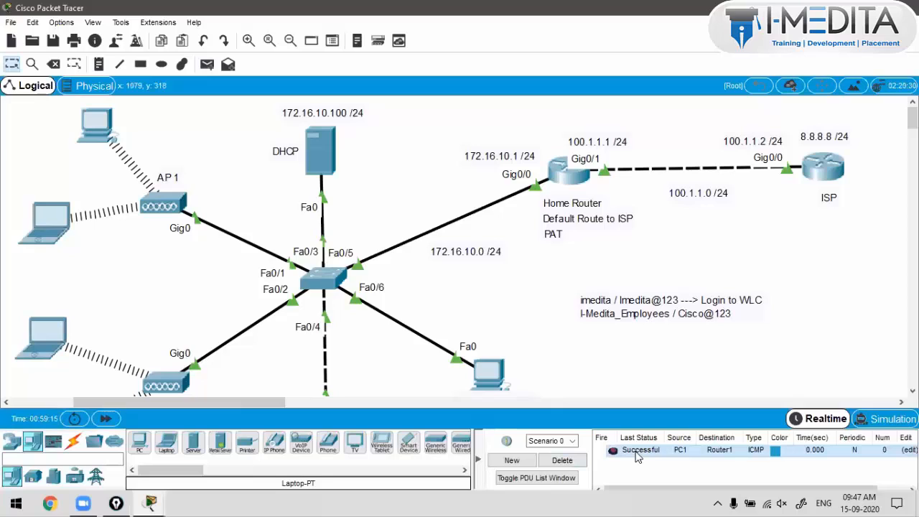
key(ctrl+shift+3)
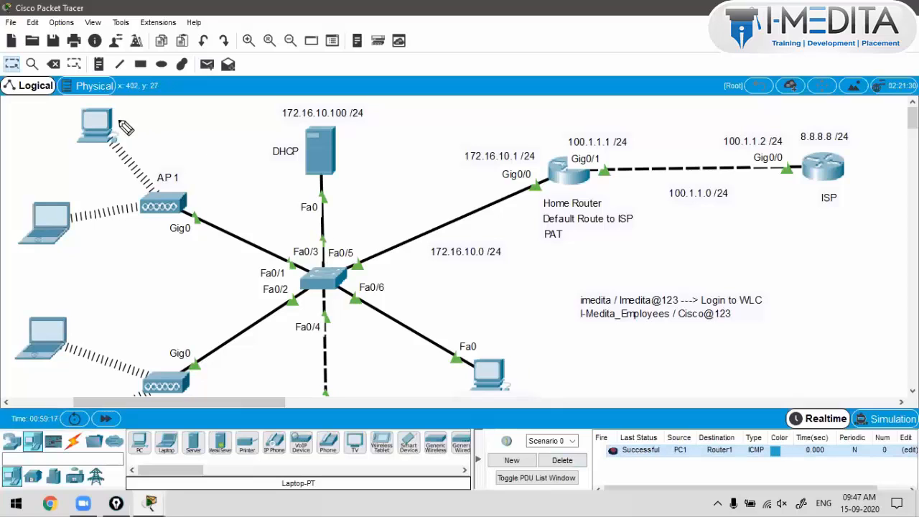
mouse_move(119, 120)
mouse_down()
mouse_move(306, 265)
mouse_move(445, 188)
mouse_move(562, 189)
mouse_move(769, 125)
mouse_move(780, 134)
mouse_up()
key(Escape)
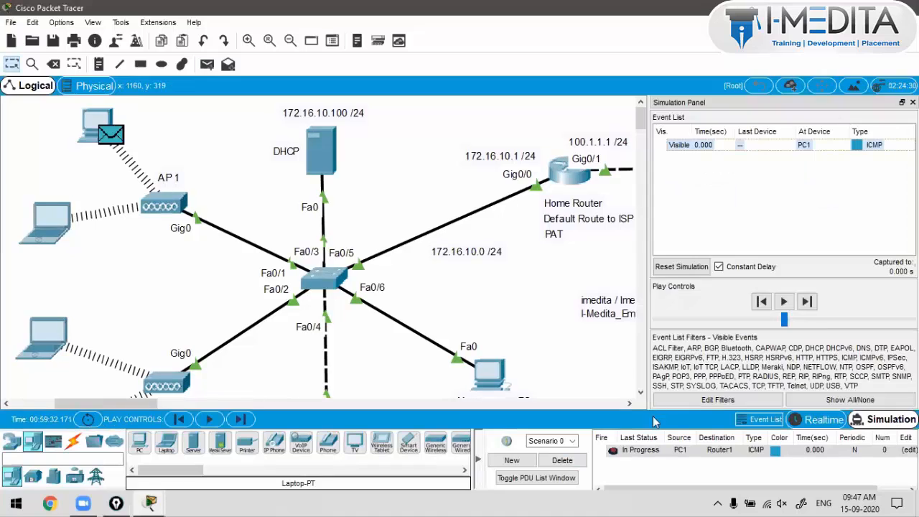
click(764, 422)
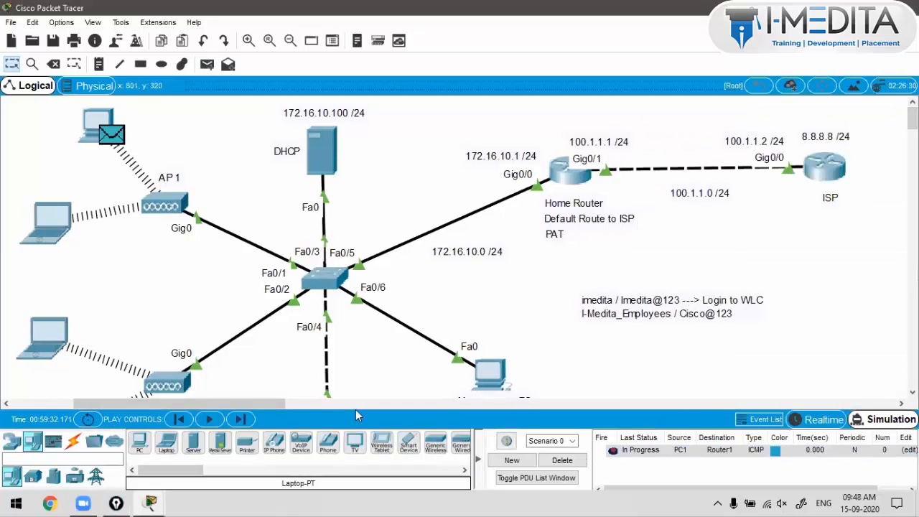
Step: Step the PC1-to-ISP ping through Home Router and back until Successful, then delete it
click(240, 419)
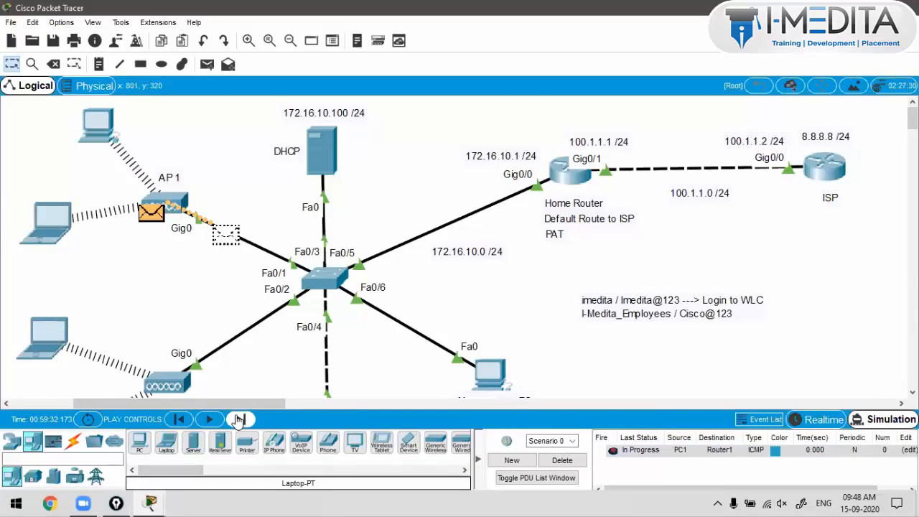
click(239, 420)
click(240, 420)
click(240, 420)
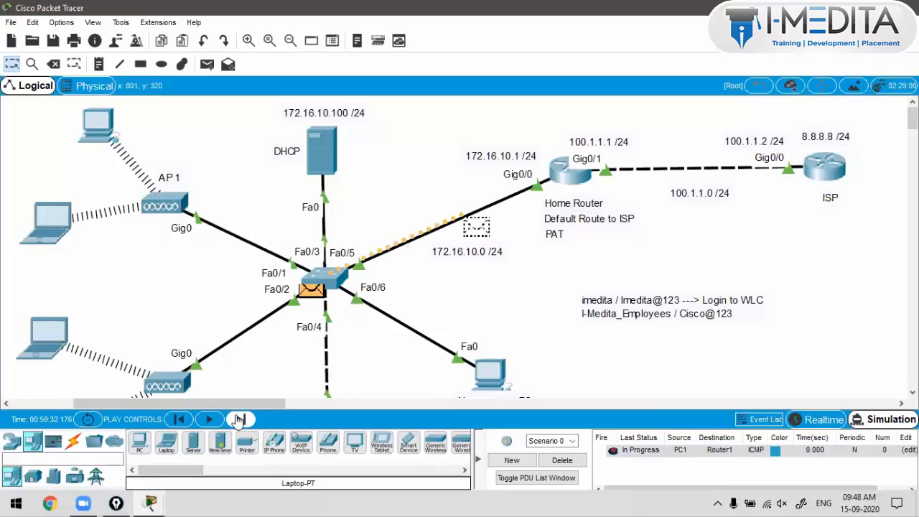
click(239, 419)
click(240, 420)
click(239, 420)
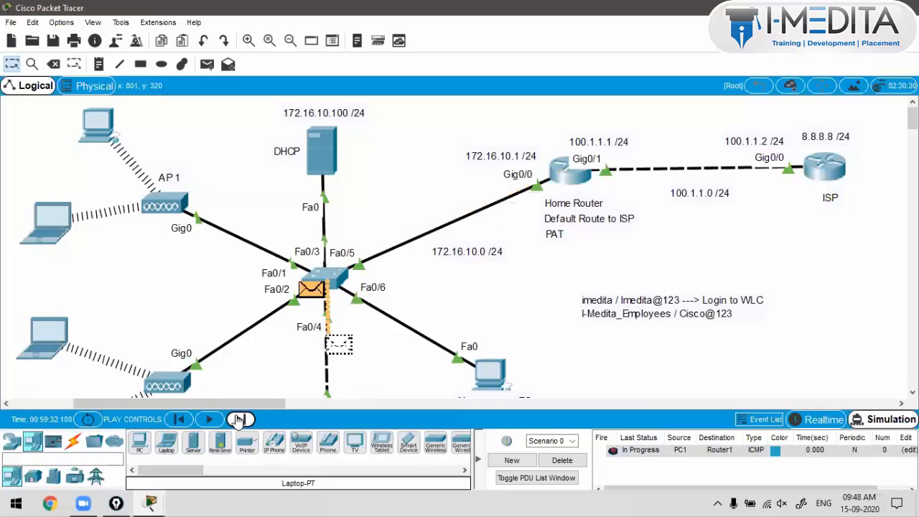
click(239, 420)
click(239, 420)
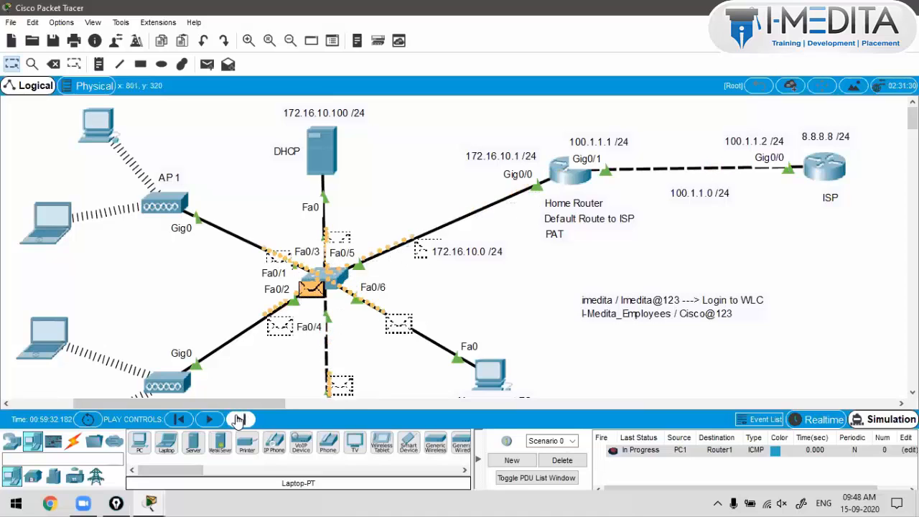
click(240, 419)
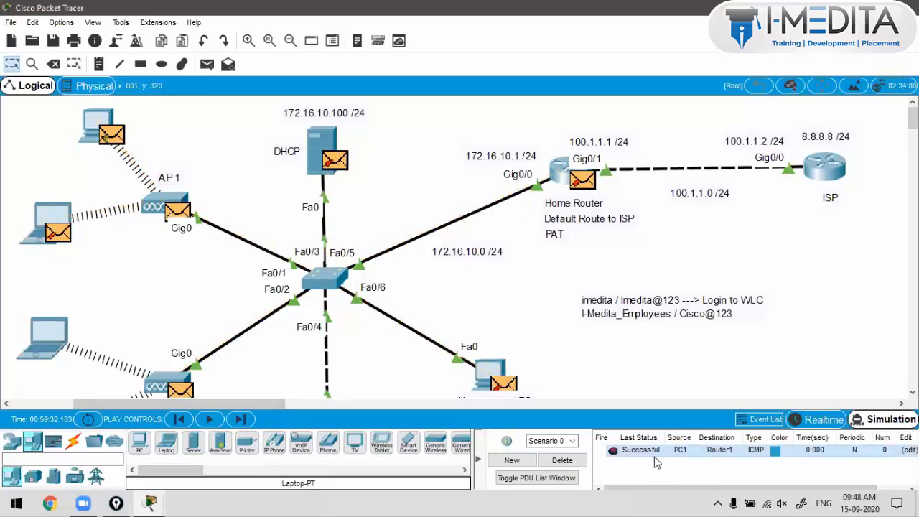
click(562, 460)
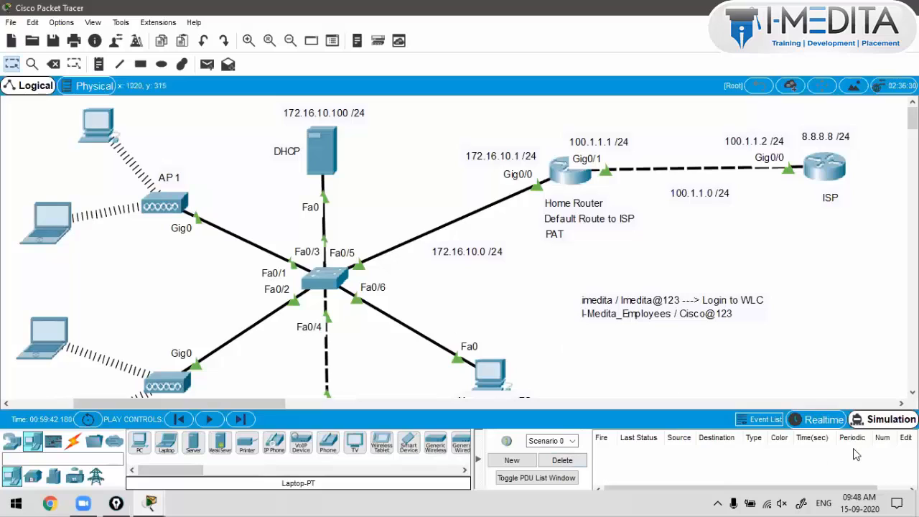
Step: In Realtime, ping Laptop1 from both PC1 and Laptop0, then delete both PDUs
click(825, 420)
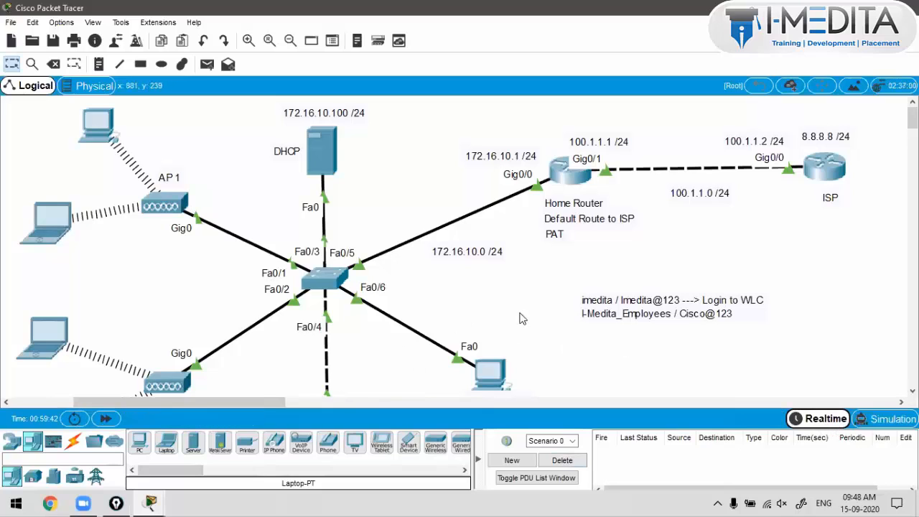
click(206, 64)
click(97, 124)
click(51, 327)
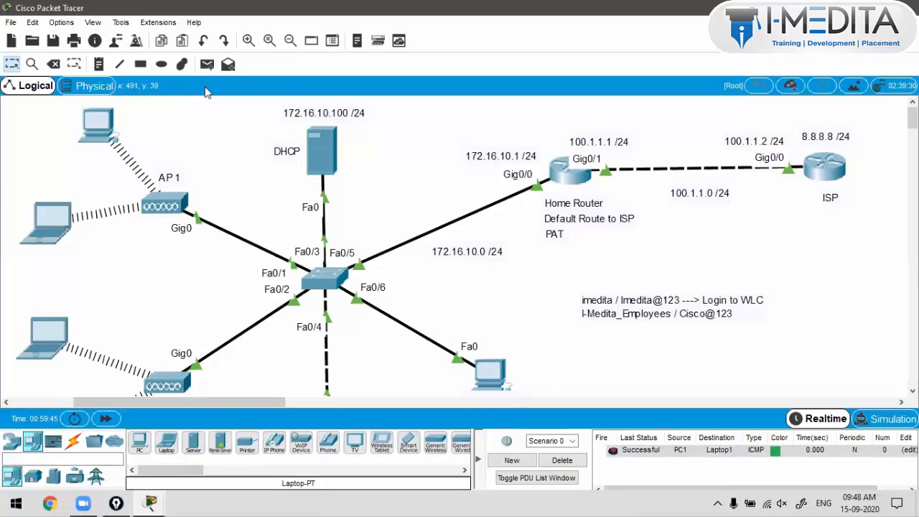
click(207, 64)
click(57, 209)
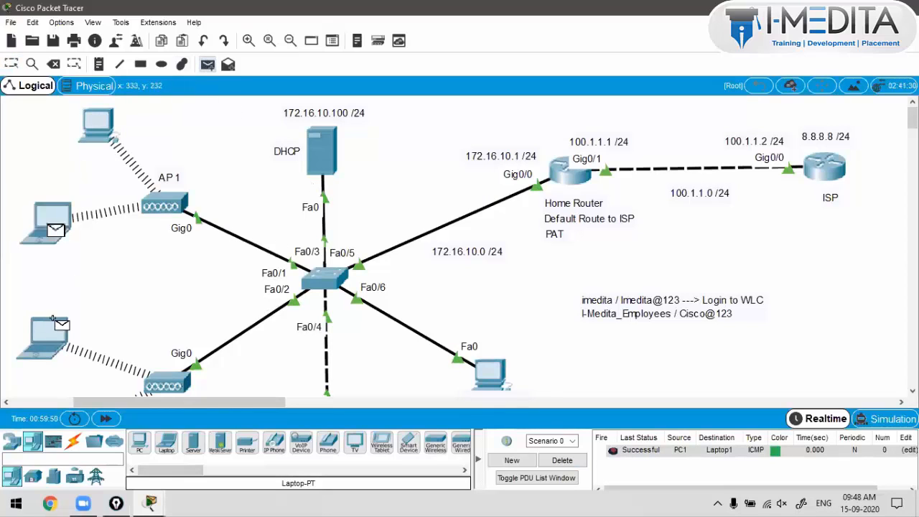
click(50, 332)
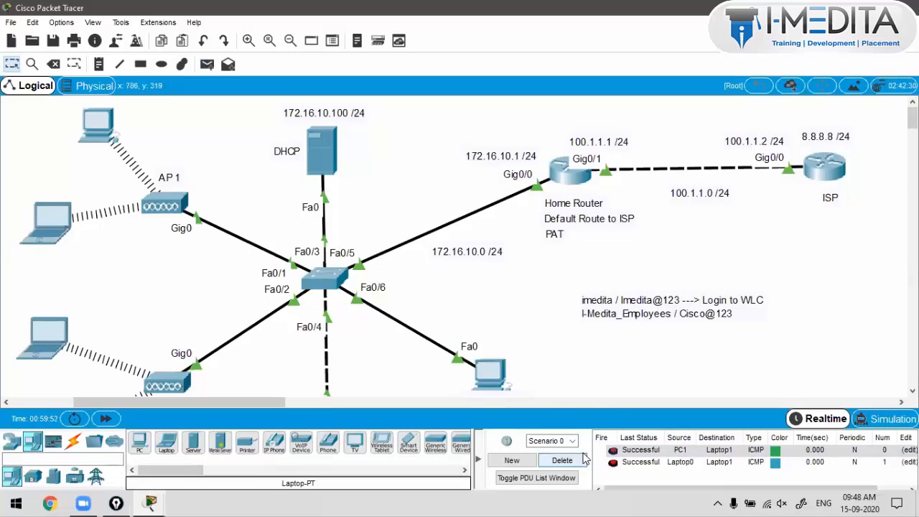
click(562, 461)
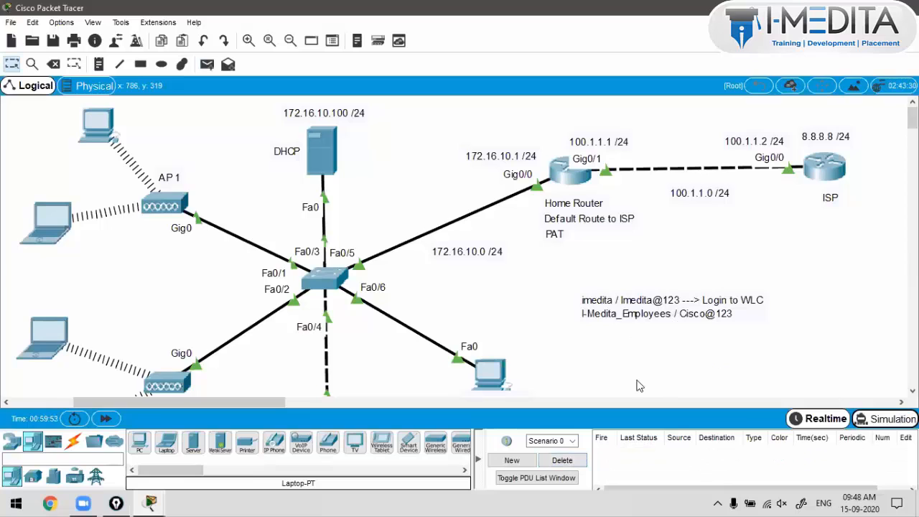
Step: Switch to Simulation mode and start a new simple ping from PC1
click(891, 419)
click(207, 64)
click(99, 124)
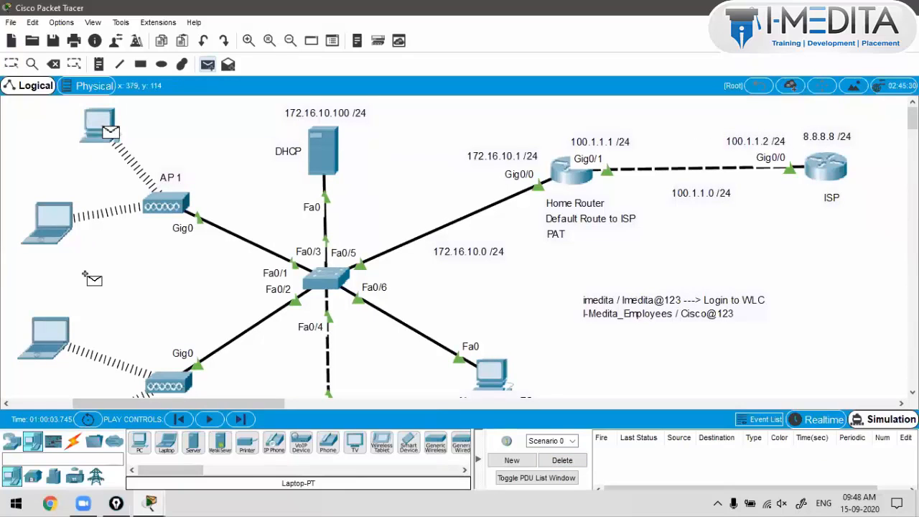
Step: Send the PC1 ping to Laptop1, step it through both APs and back, then return to Realtime
click(52, 344)
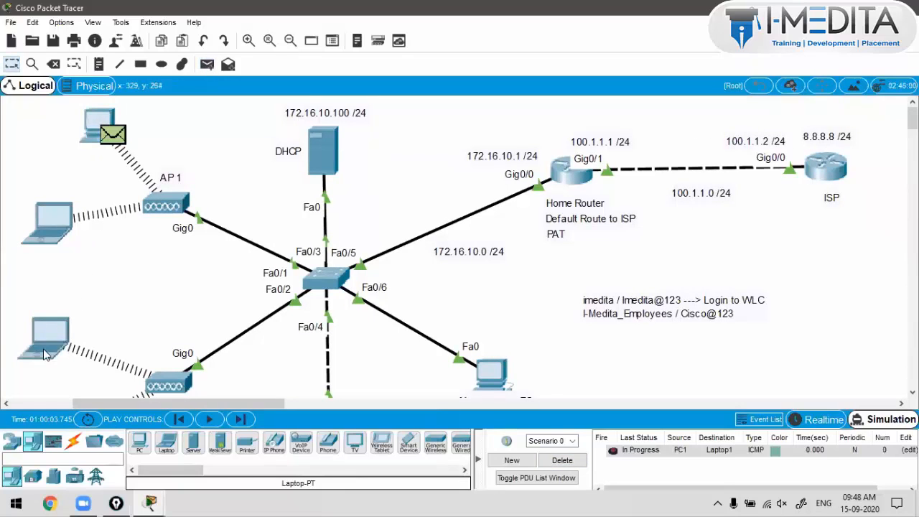
click(240, 420)
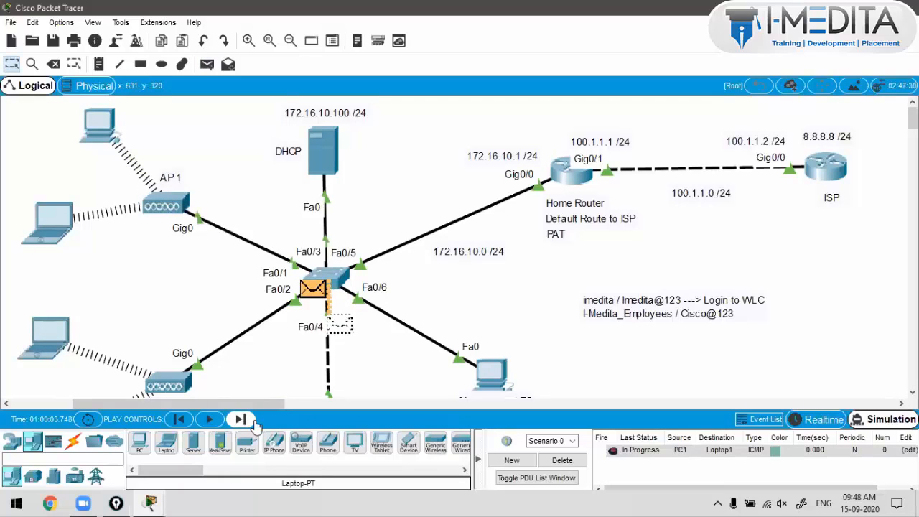
click(240, 420)
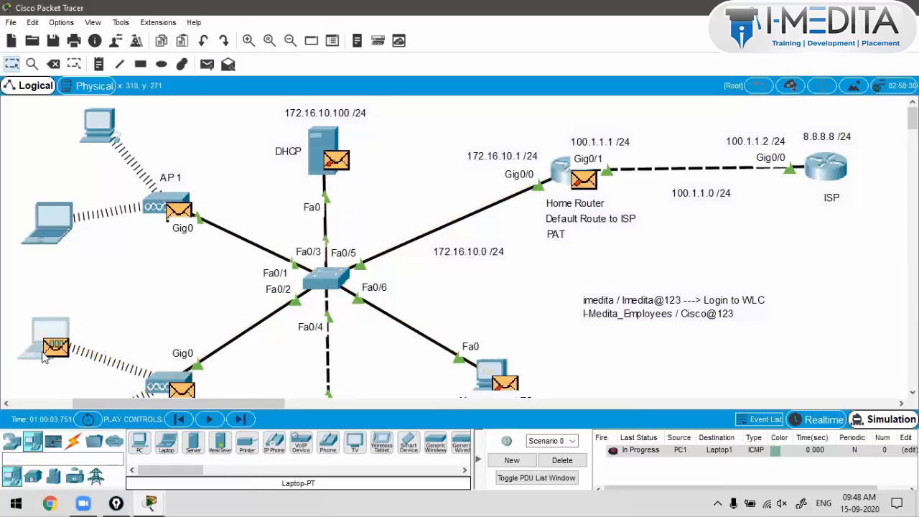
click(241, 419)
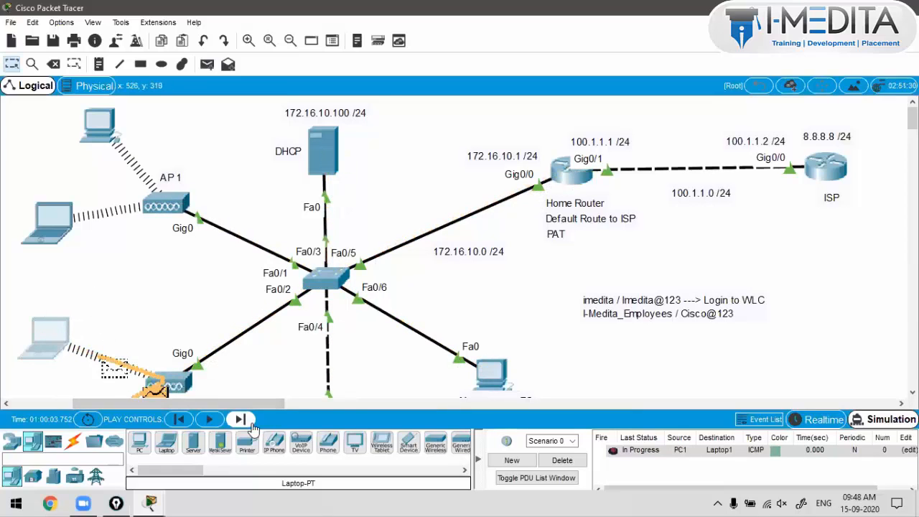
click(242, 419)
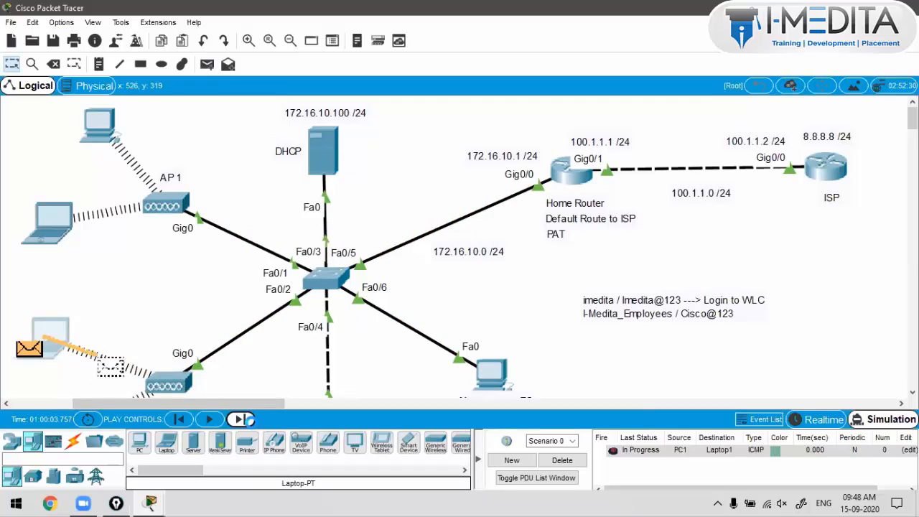
click(241, 420)
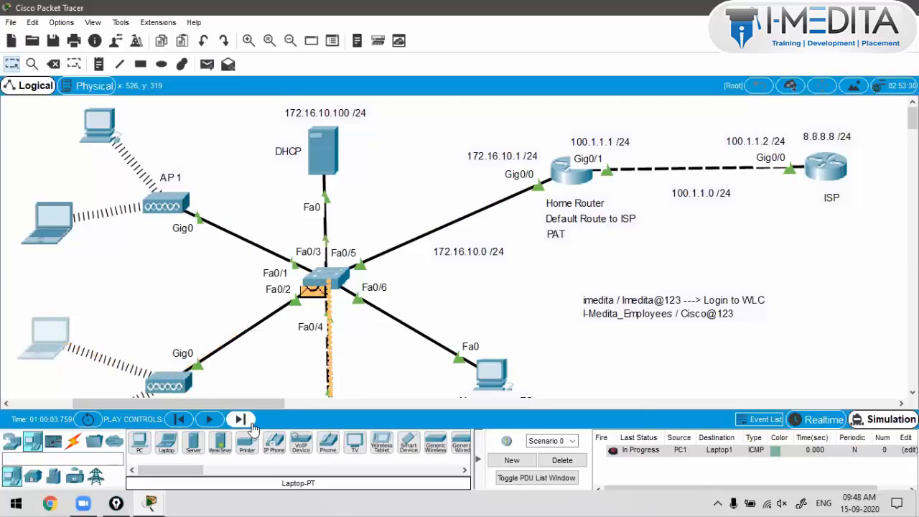
click(241, 419)
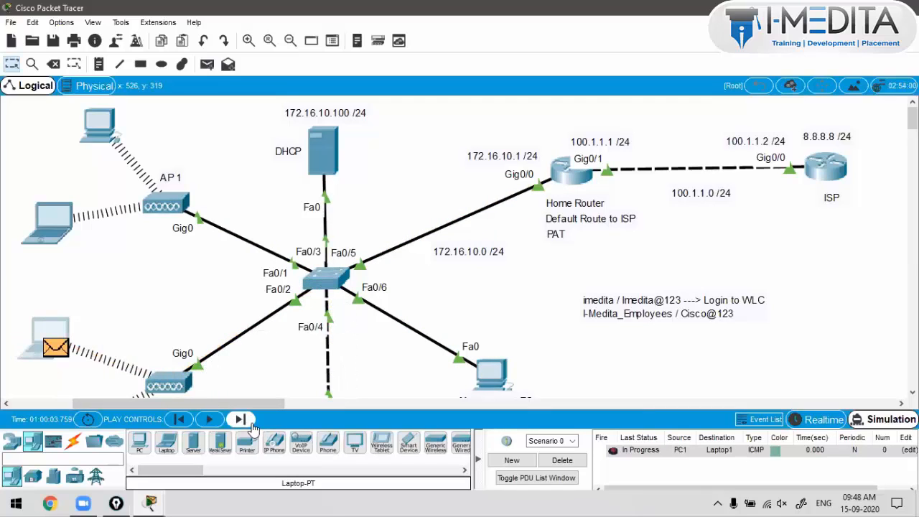
click(250, 423)
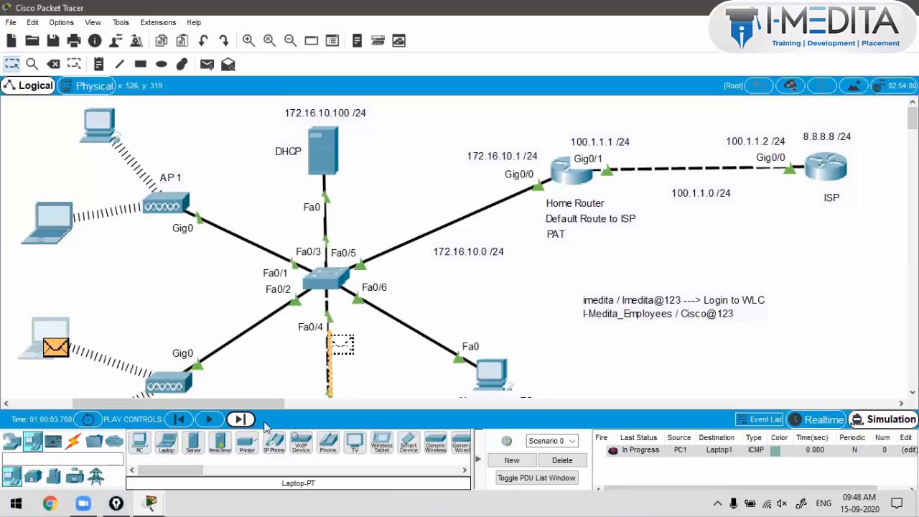
click(242, 420)
click(826, 425)
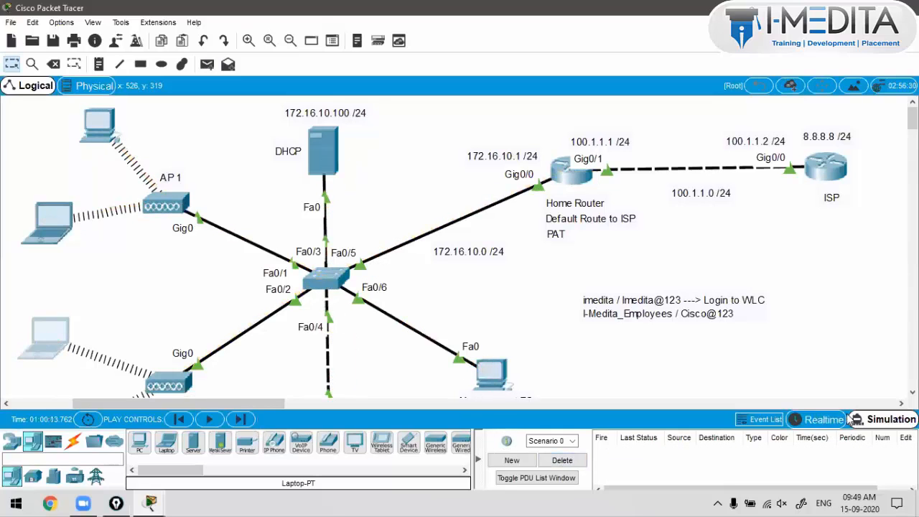